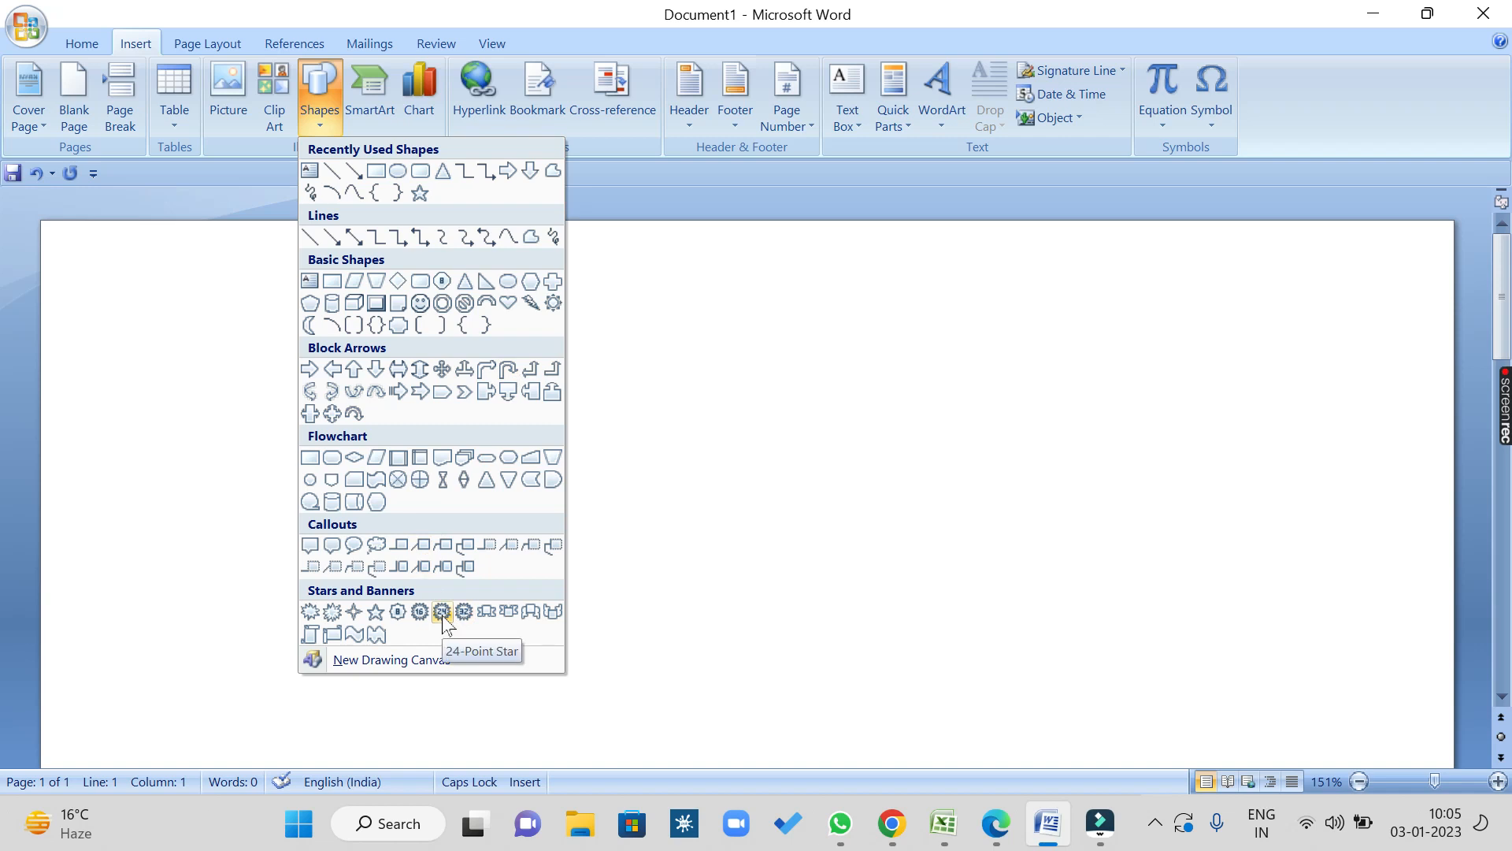
# Step: Draw a double wave banner about 0.71" high and 1.73" wide, and an 8-point star about 1.06" by 1.14" above it
pyautogui.click(372, 635)
pyautogui.moveTo(151, 538)
pyautogui.mouseDown()
pyautogui.moveTo(236, 597)
pyautogui.moveTo(448, 659)
pyautogui.mouseUp()
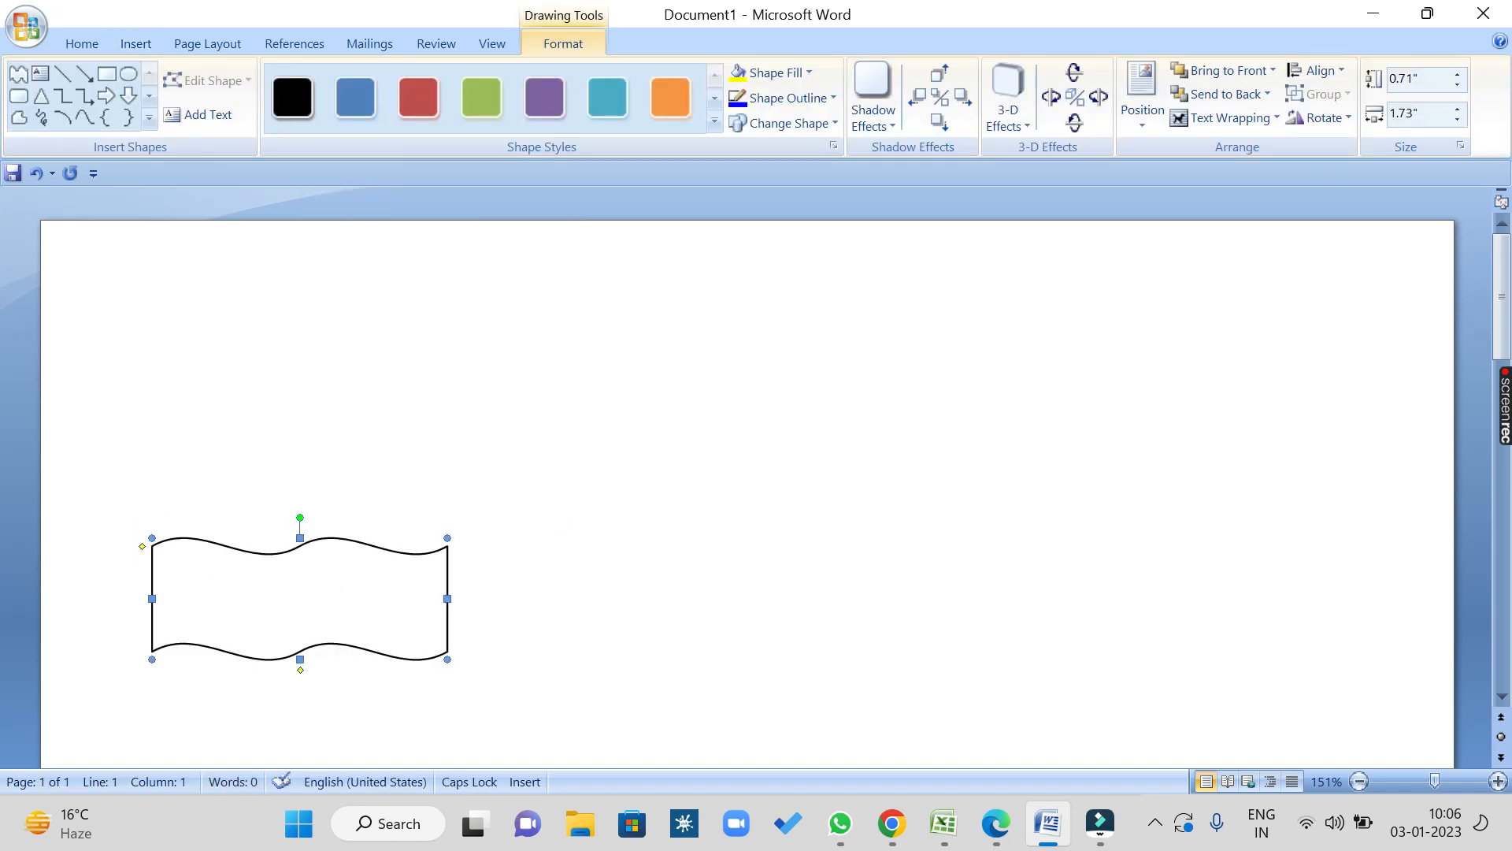
pyautogui.click(124, 43)
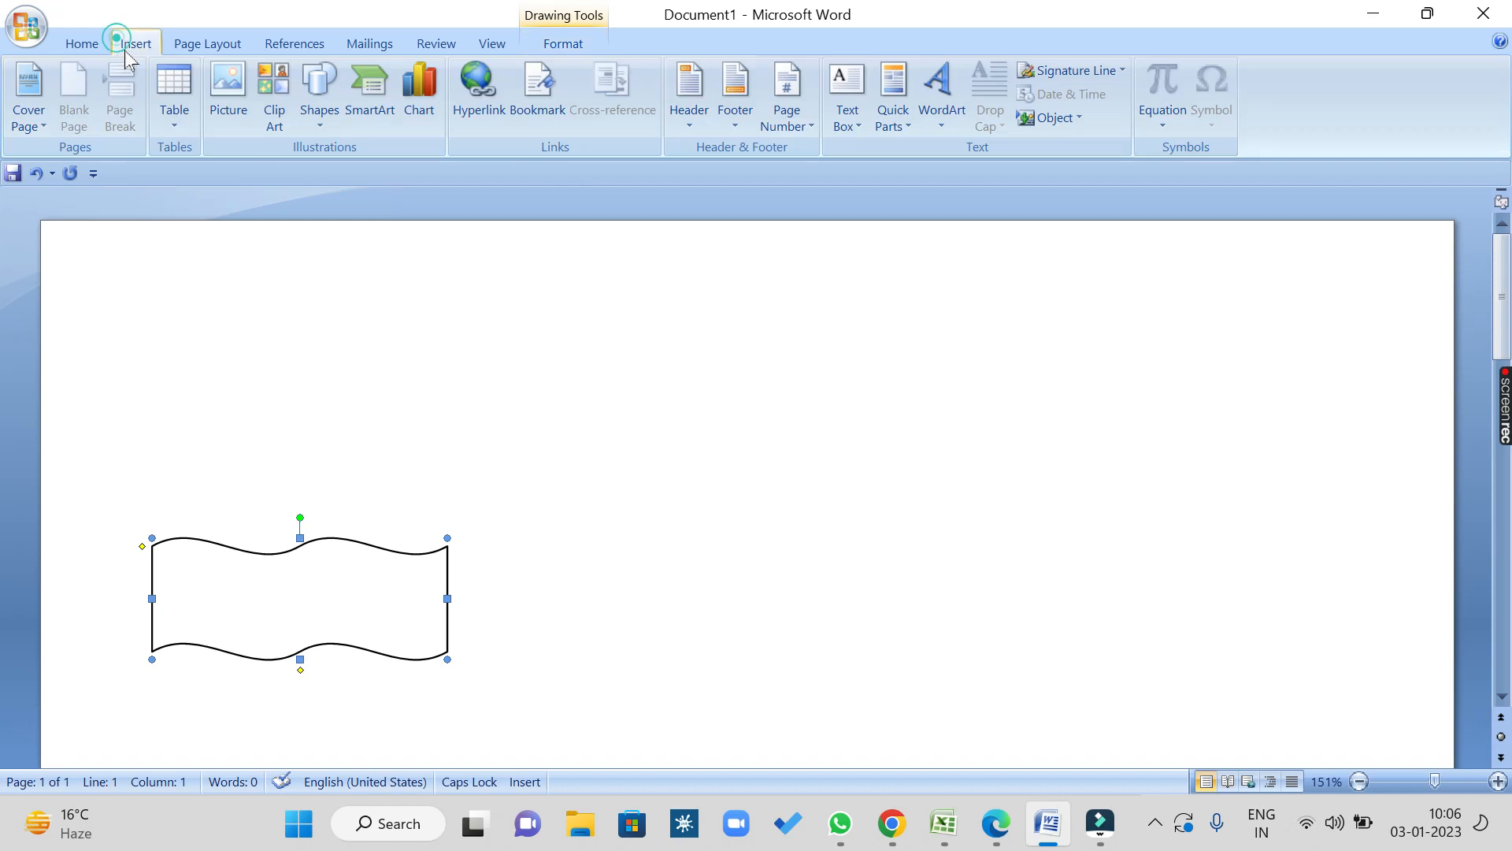
pyautogui.click(323, 111)
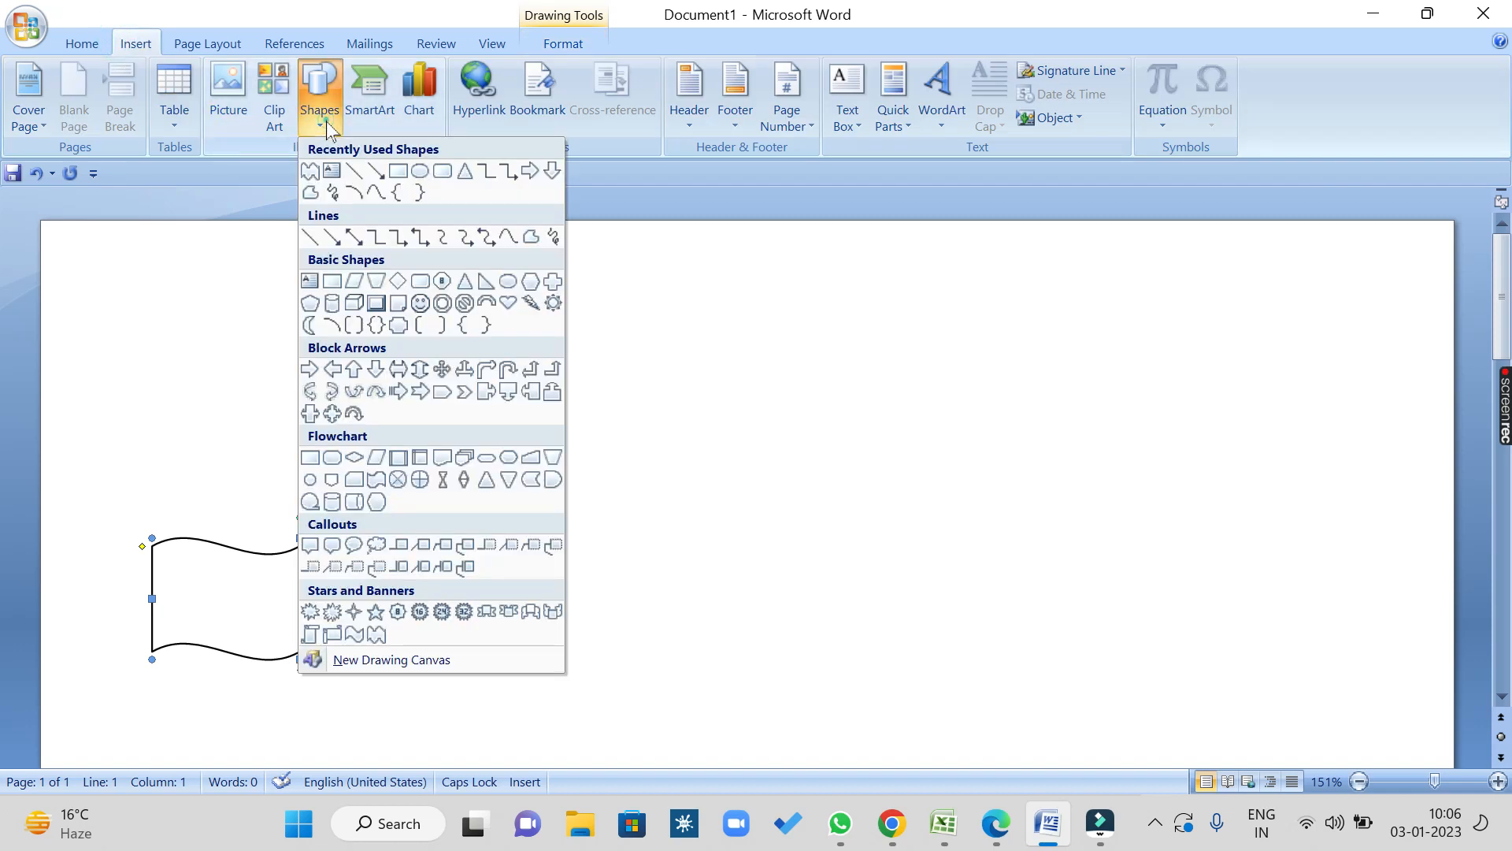
pyautogui.click(398, 612)
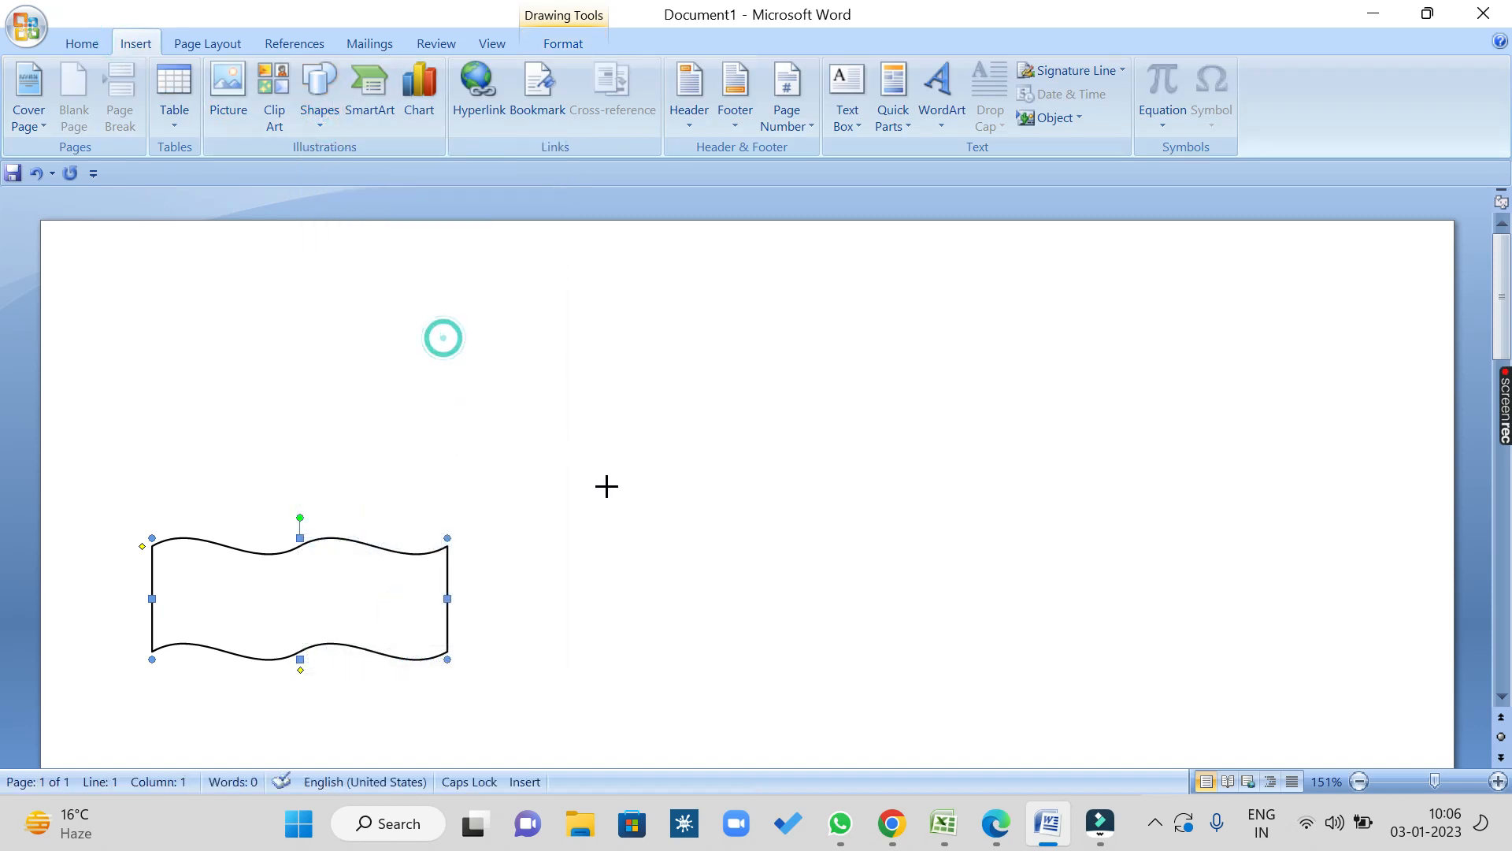
pyautogui.moveTo(606, 487); pyautogui.dragTo(638, 519)
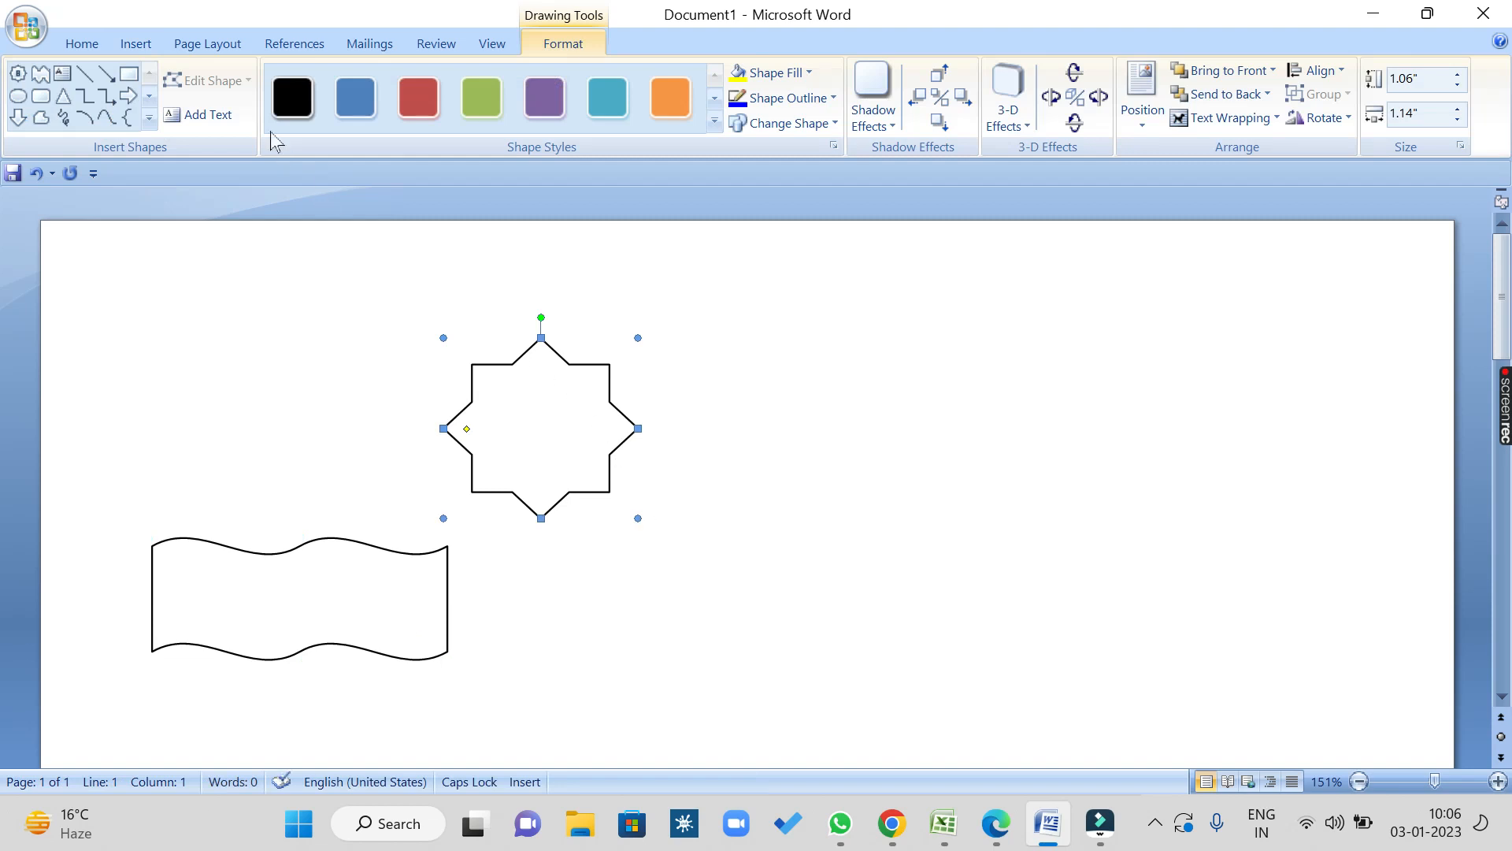
# Step: Draw a 32-point star about 1.69" high and 1.87" wide beside the 8-point star, and try out deeper points on it
pyautogui.click(136, 44)
pyautogui.click(319, 101)
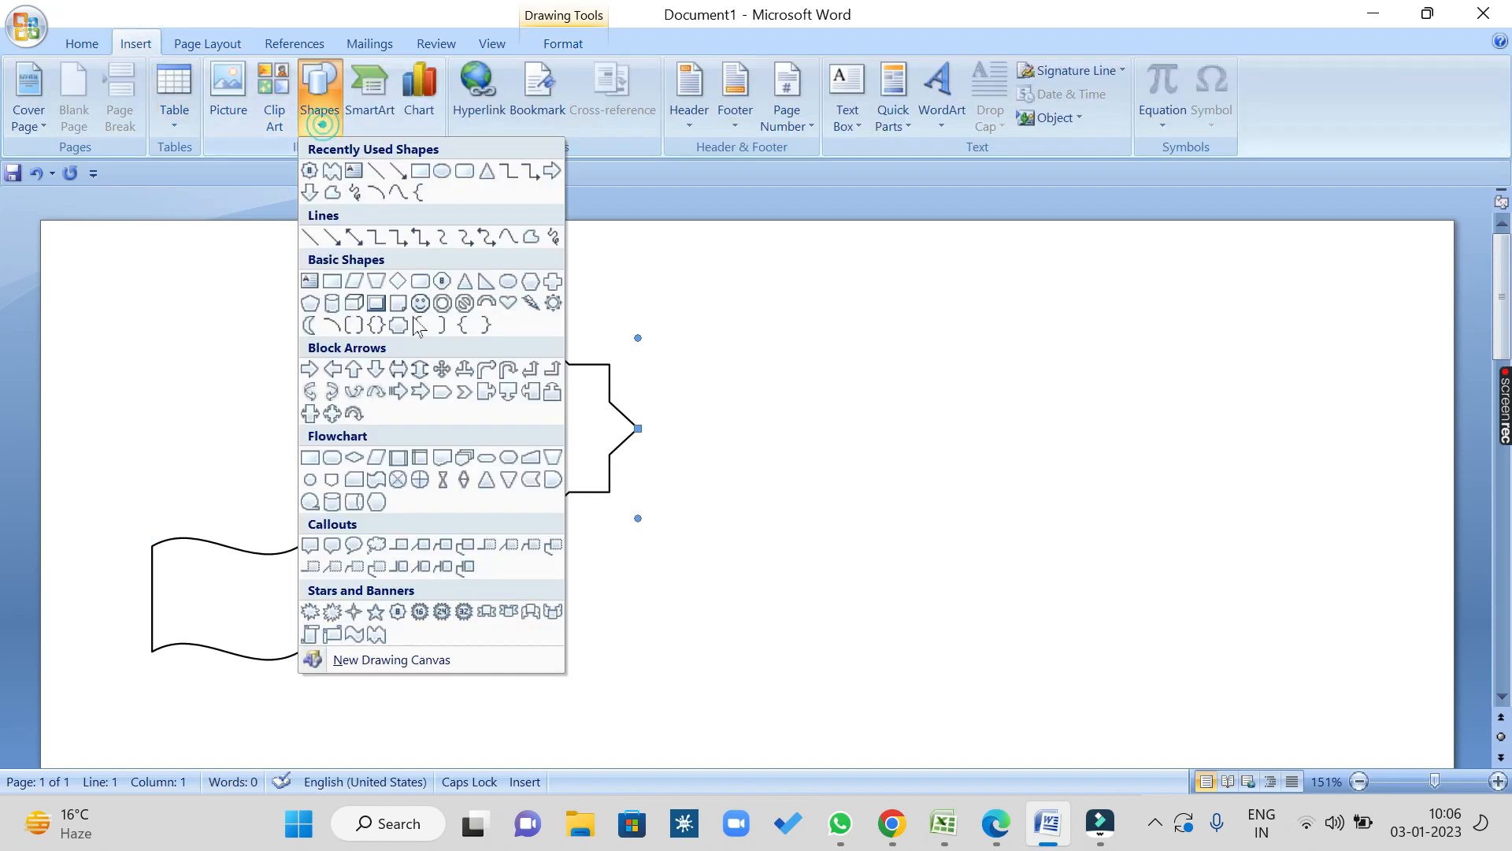
pyautogui.click(464, 612)
pyautogui.moveTo(826, 356)
pyautogui.mouseDown()
pyautogui.moveTo(991, 539)
pyautogui.moveTo(1145, 644)
pyautogui.mouseUp()
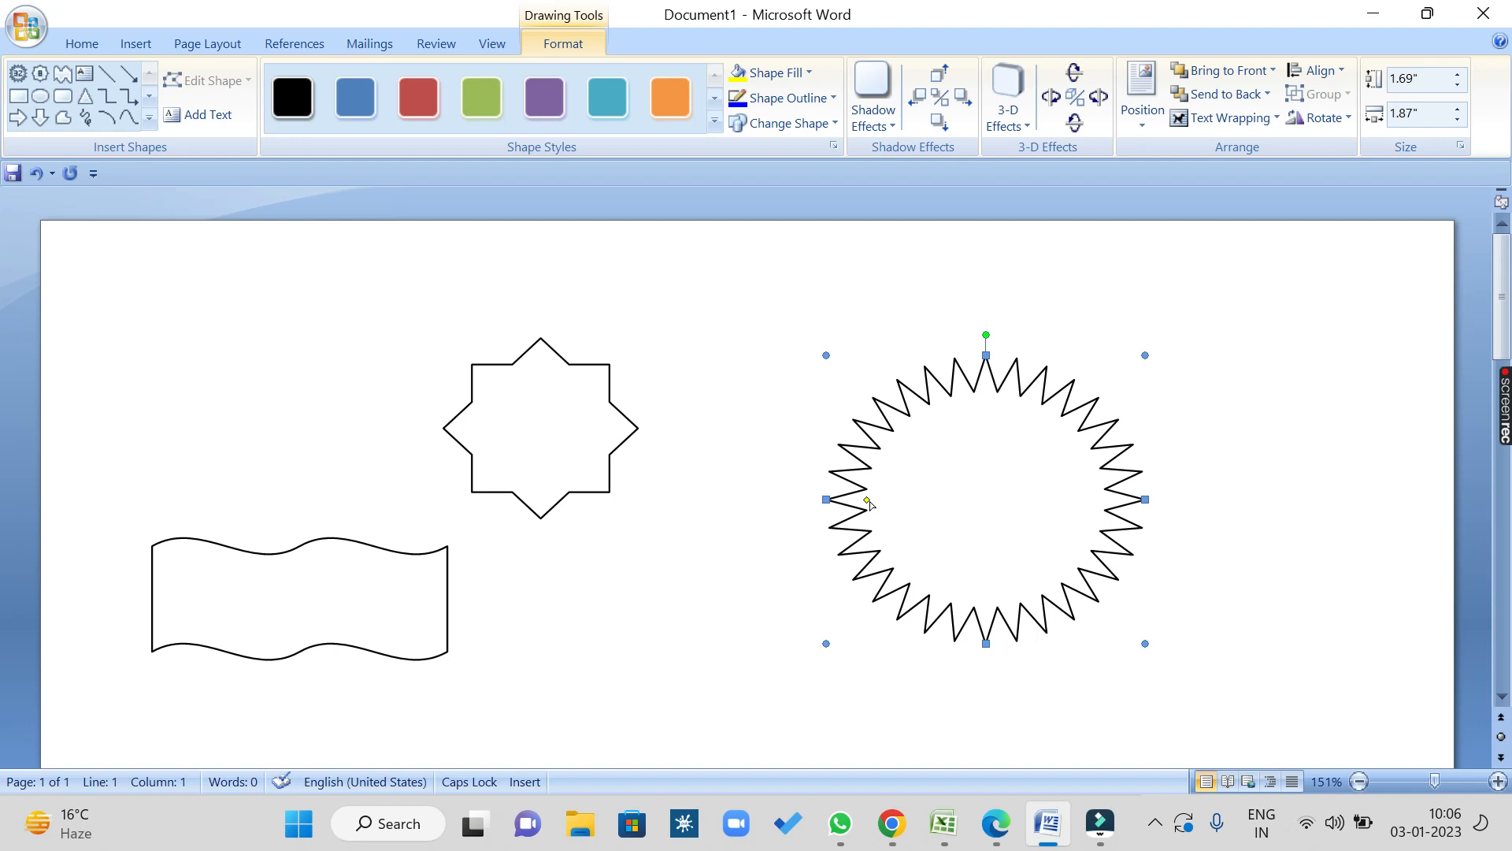
pyautogui.moveTo(868, 500); pyautogui.dragTo(918, 504)
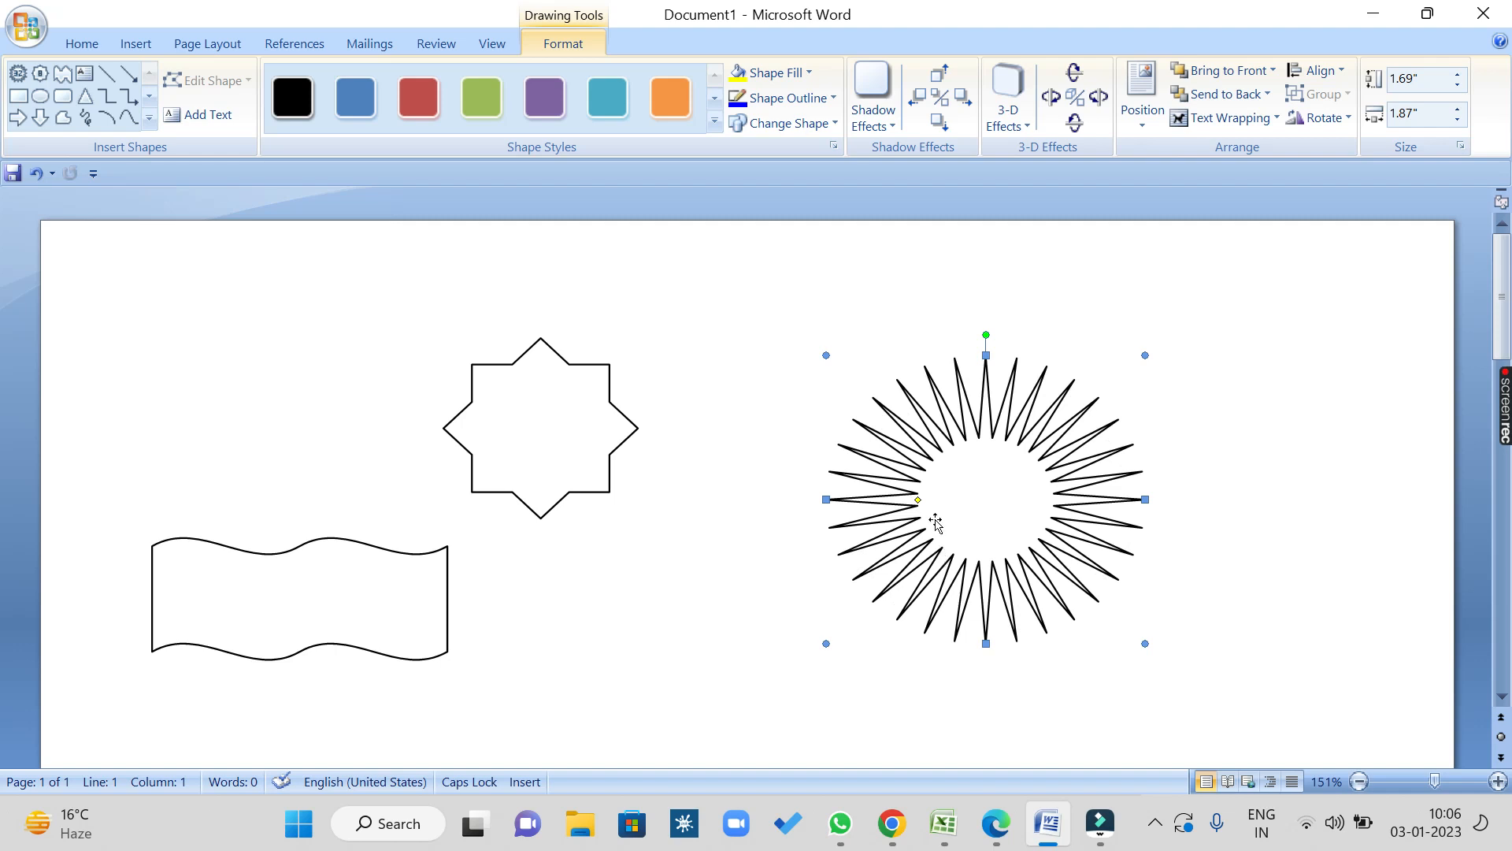
pyautogui.moveTo(919, 504); pyautogui.dragTo(869, 501)
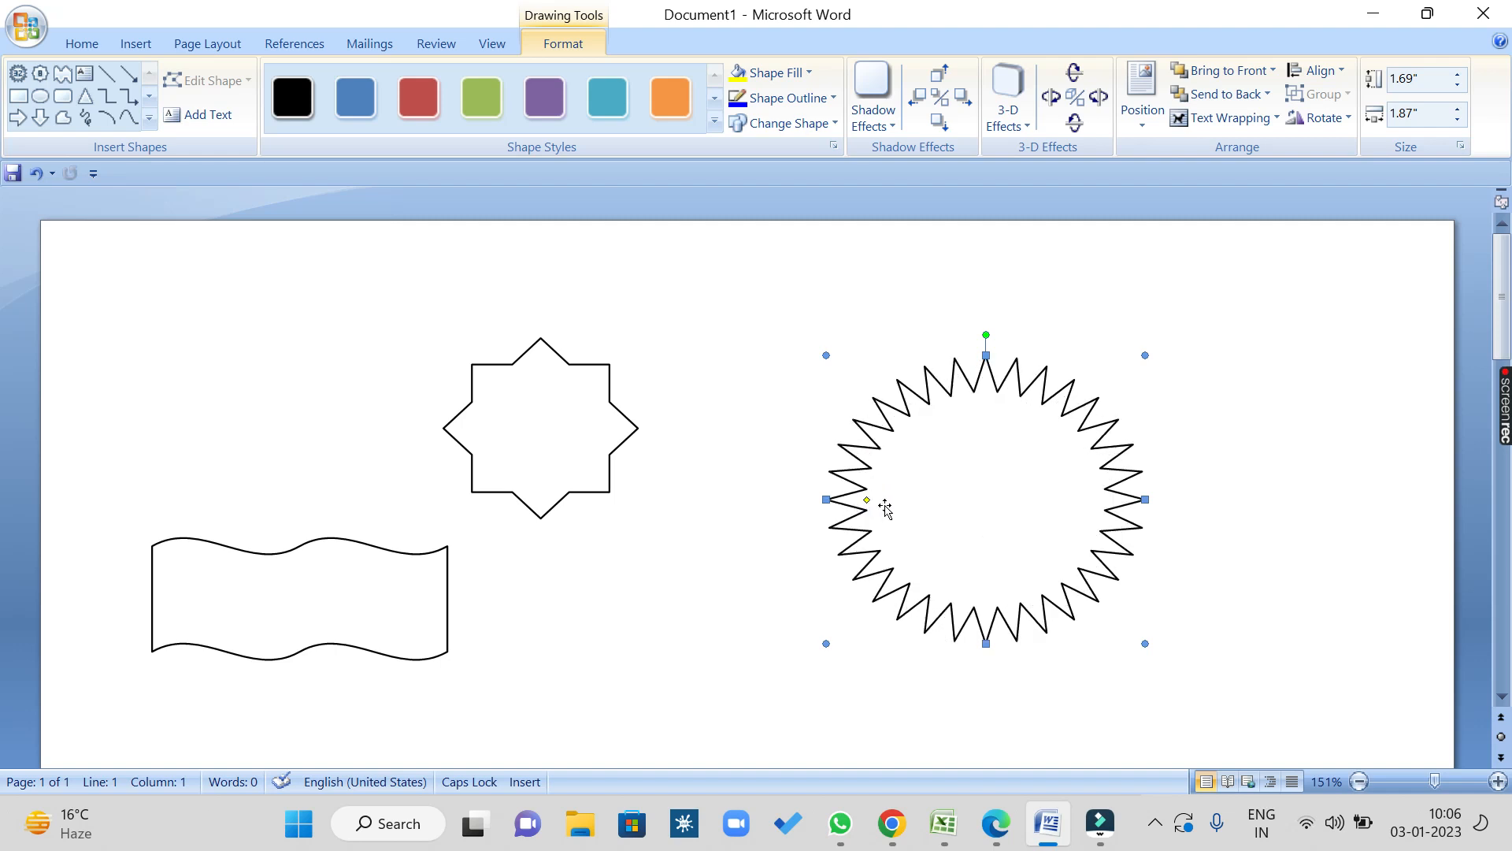
# Step: Draw a down arrow callout about 0.89" high and 1.01" wide in the space between the wave and the 32-point star
pyautogui.click(136, 44)
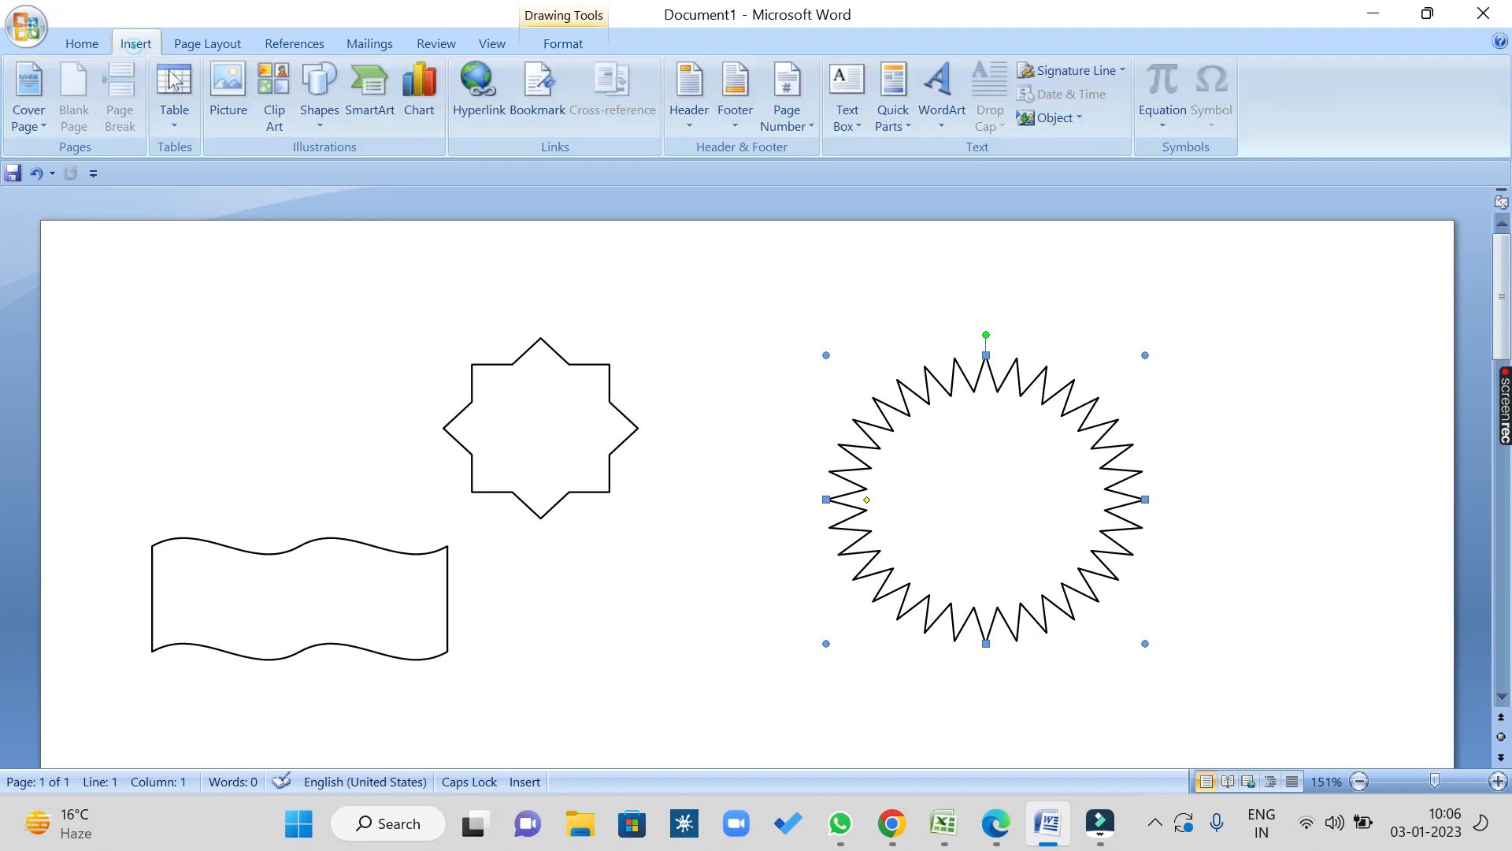
pyautogui.click(319, 98)
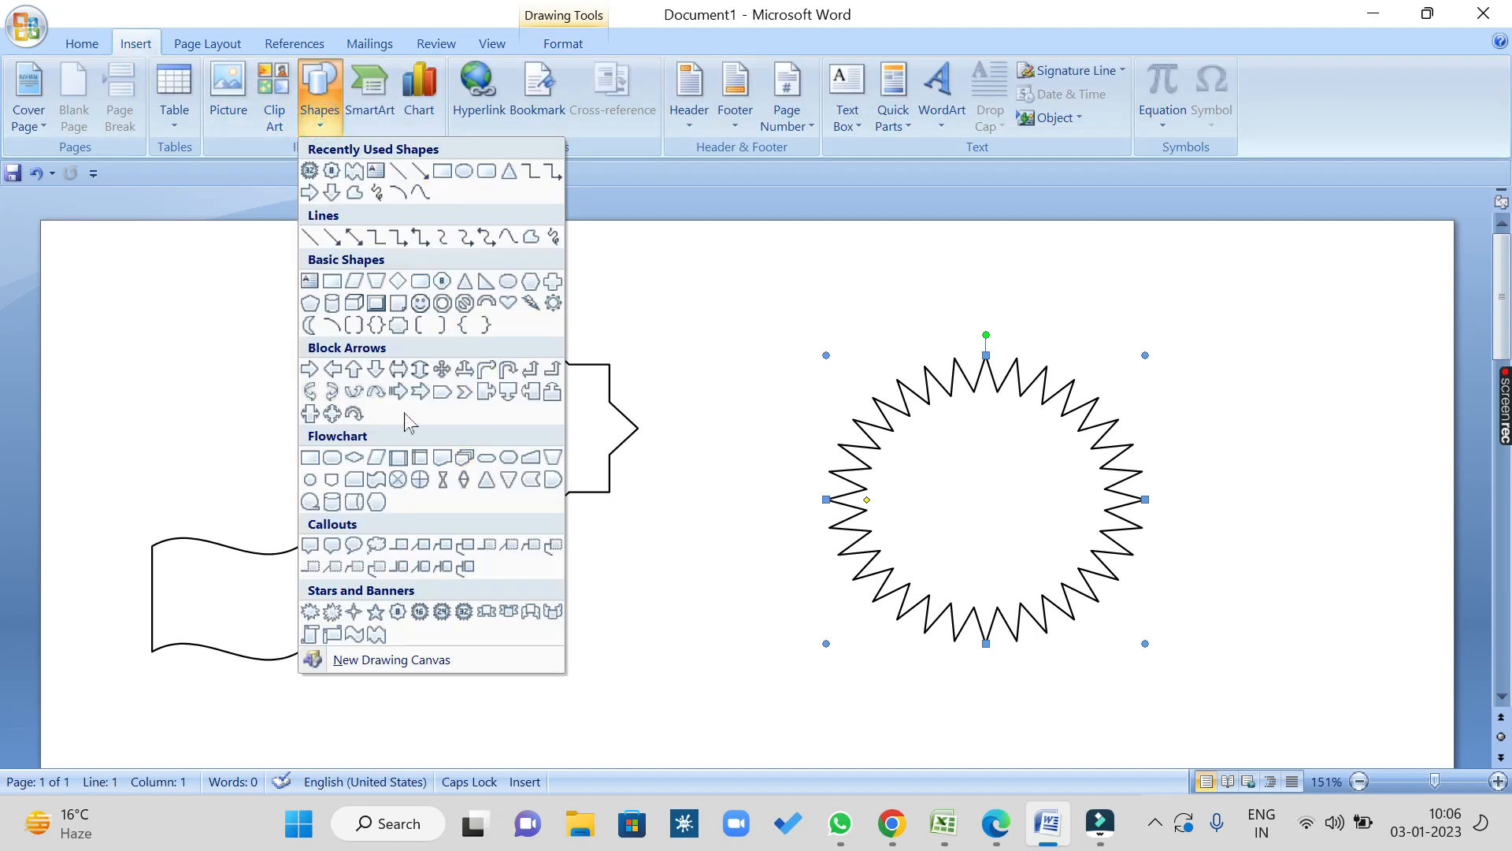
pyautogui.click(508, 392)
pyautogui.moveTo(607, 585); pyautogui.dragTo(781, 737)
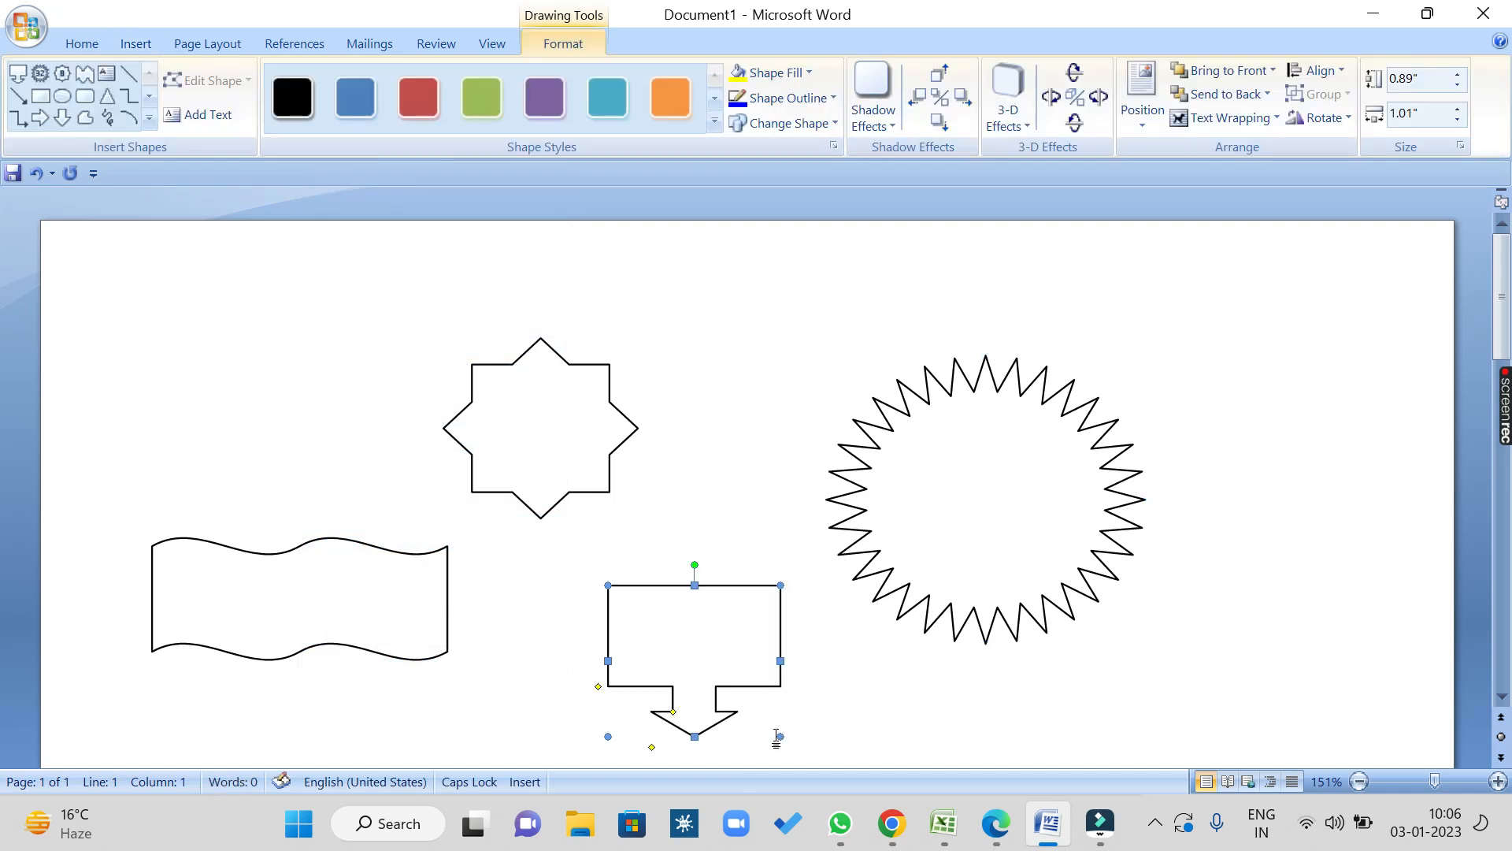
# Step: Reshape the down arrow callout with a thin box, a narrower shaft and a long, narrow arrowhead, and deselect it
pyautogui.scroll(-3, 684, 747)
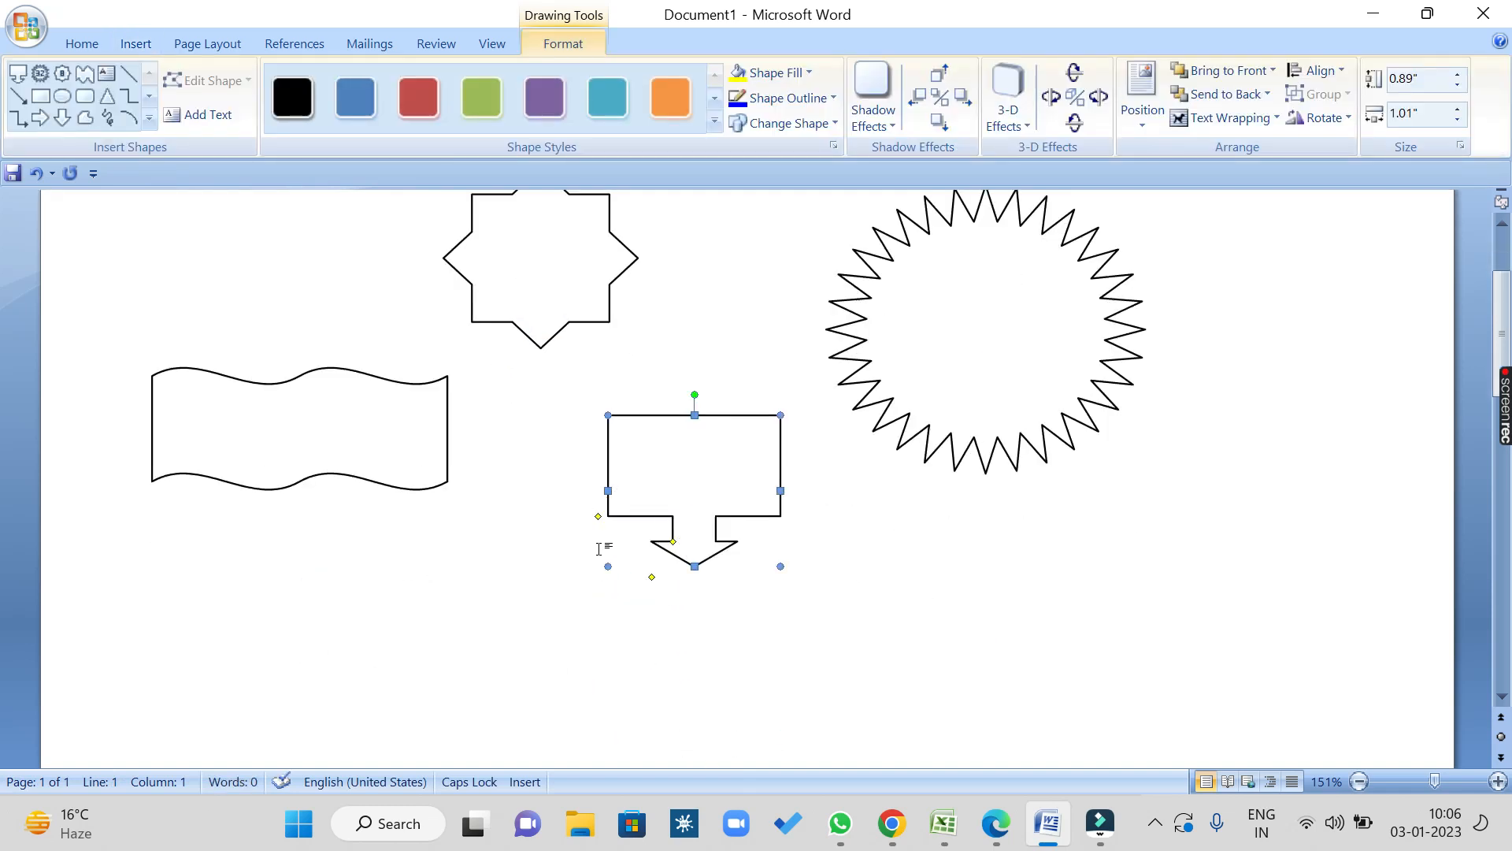
pyautogui.moveTo(598, 516); pyautogui.dragTo(602, 445)
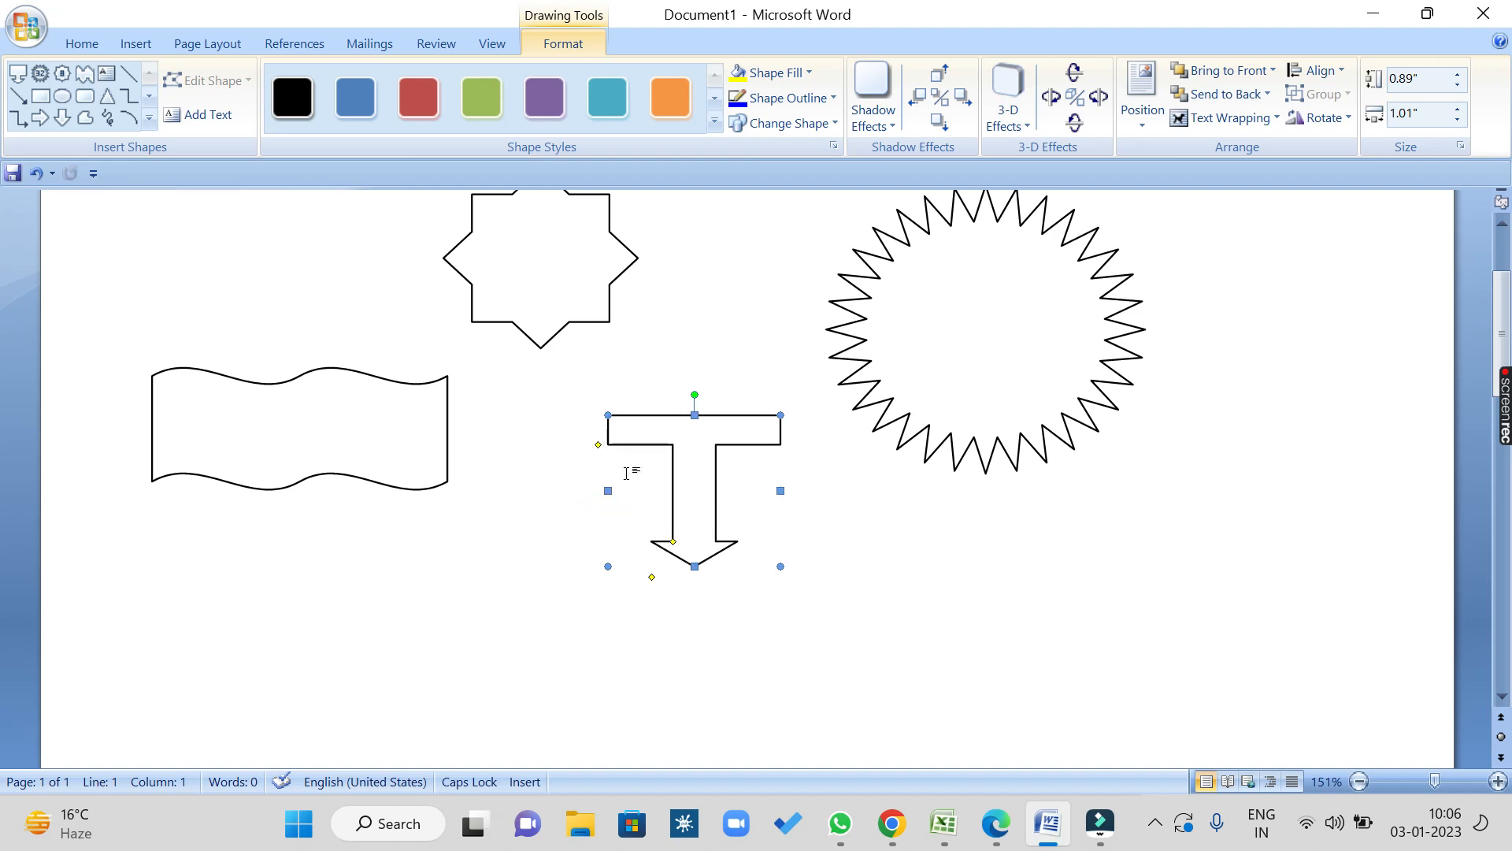
pyautogui.moveTo(675, 543); pyautogui.dragTo(686, 490)
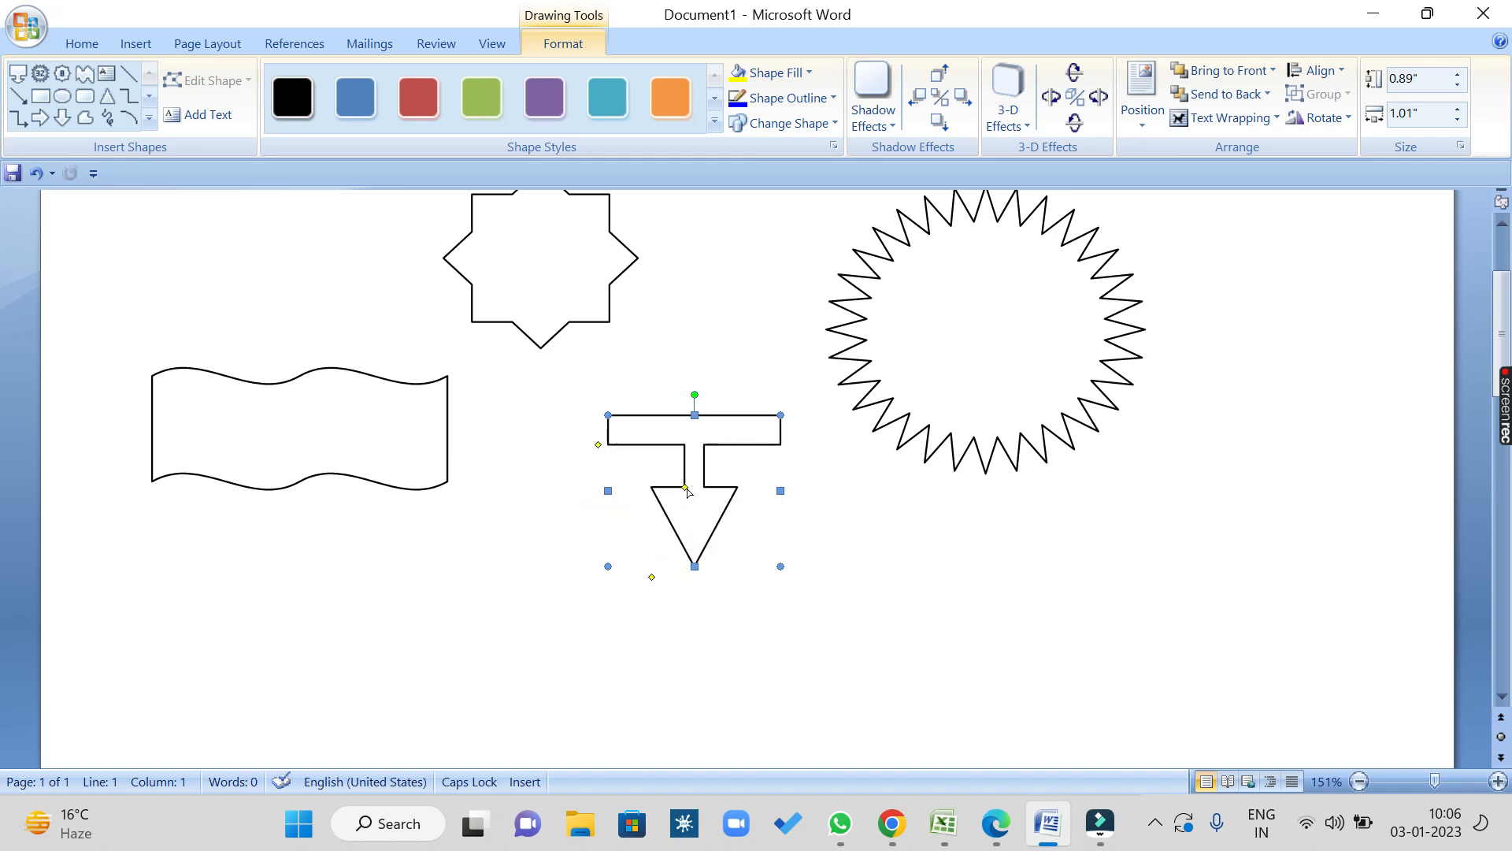
pyautogui.click(652, 577)
pyautogui.moveTo(652, 578); pyautogui.dragTo(685, 578)
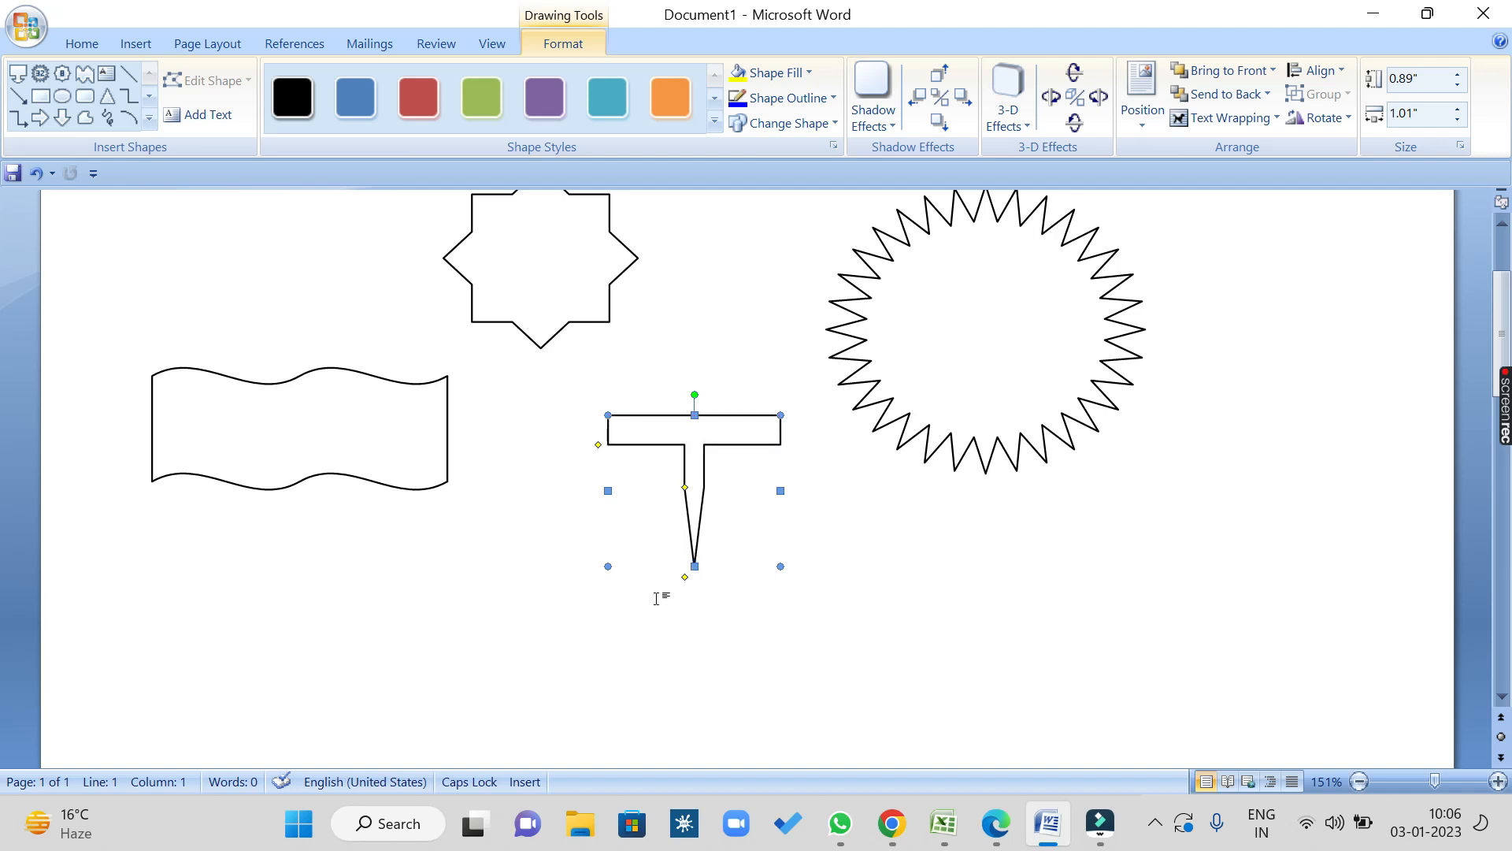
pyautogui.click(849, 644)
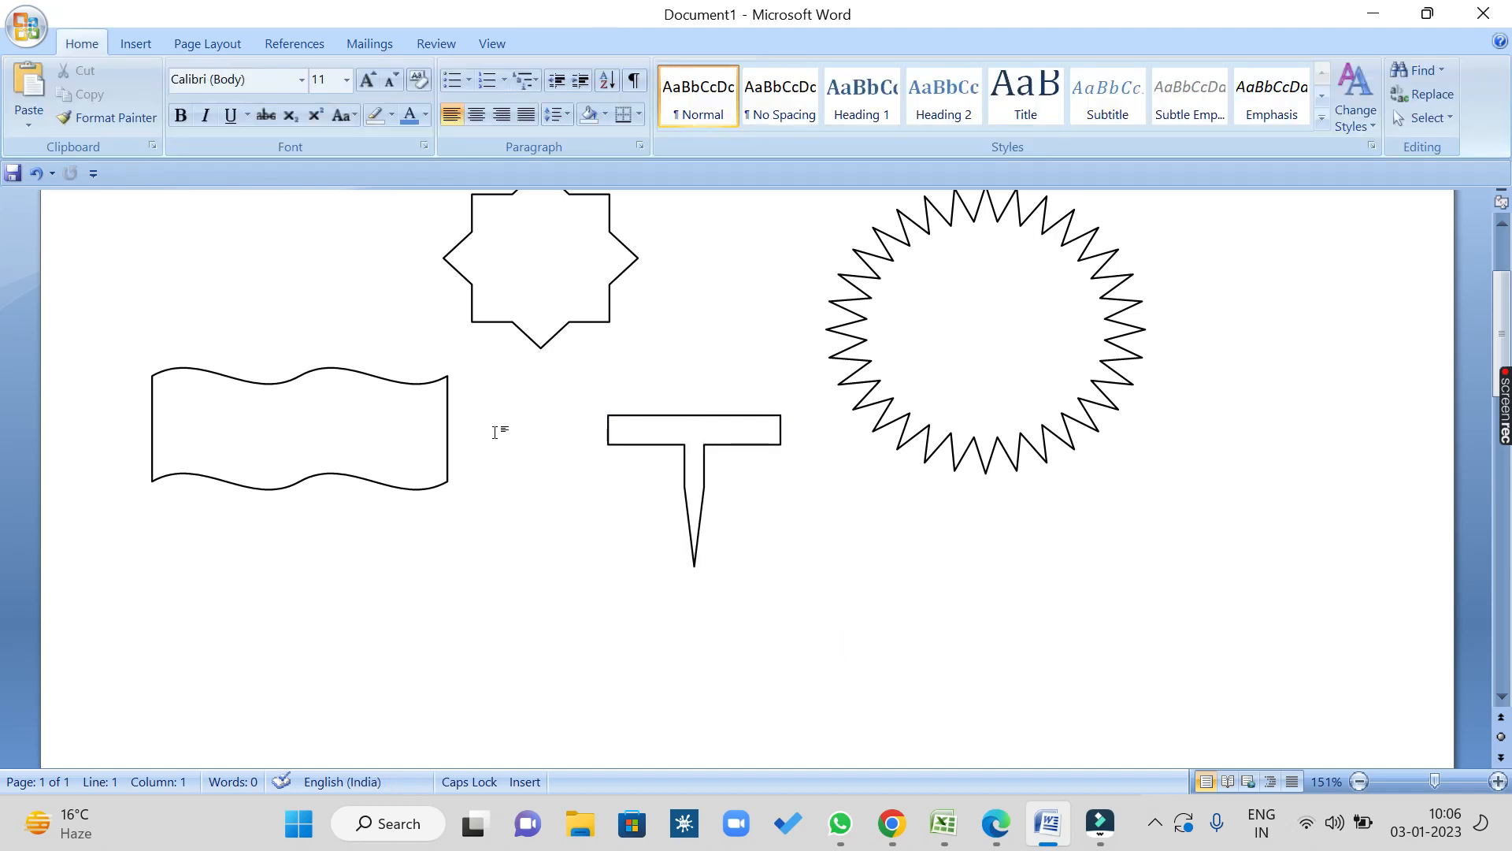
# Step: Draw an octagon about 1.08" high and 1.2" wide below the wave banner and reshape it into a near-diamond
pyautogui.click(220, 43)
pyautogui.click(150, 43)
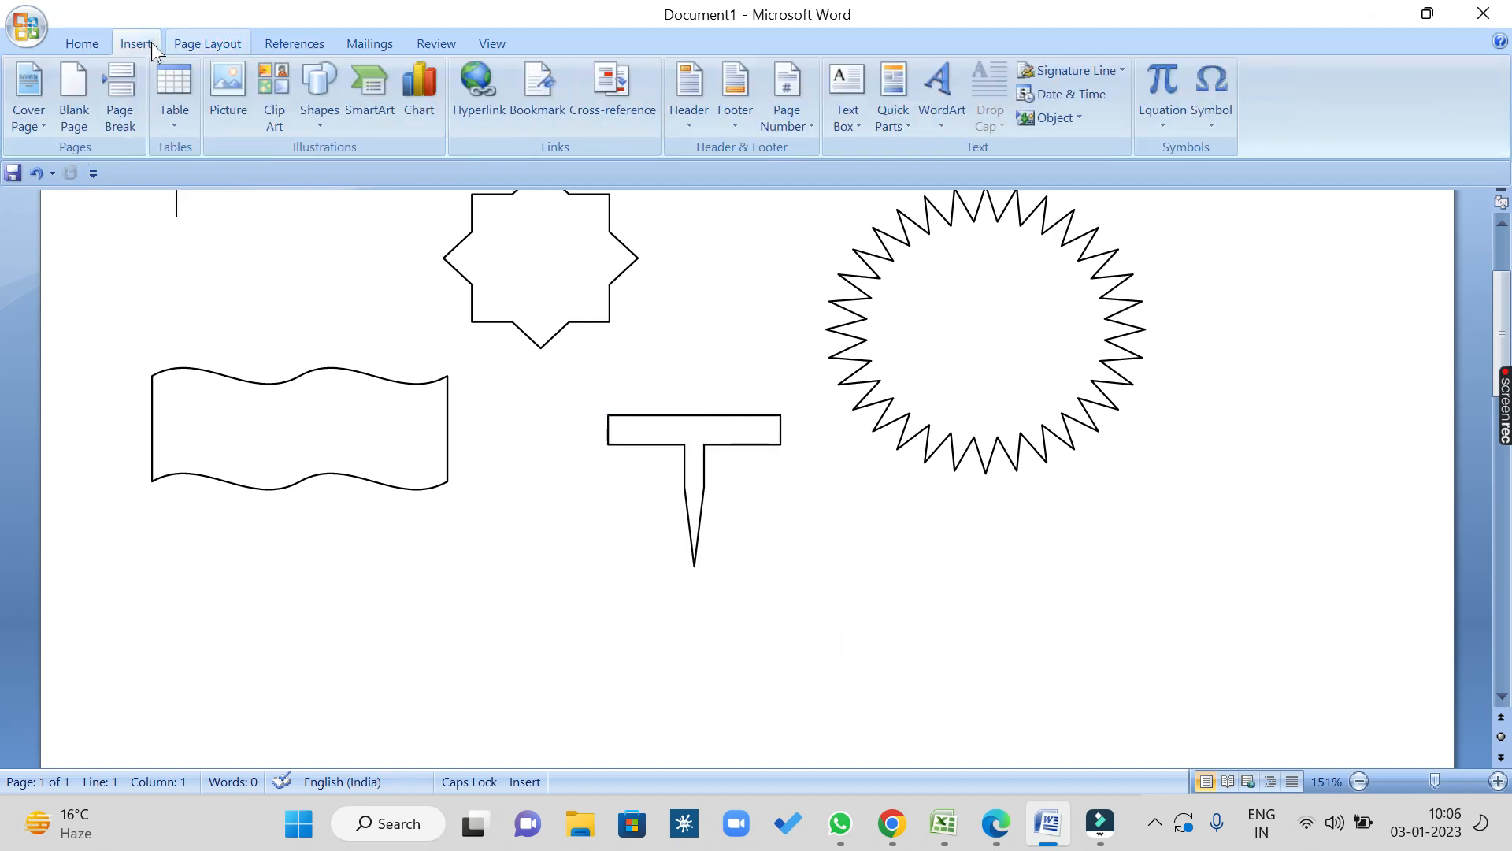
pyautogui.click(323, 122)
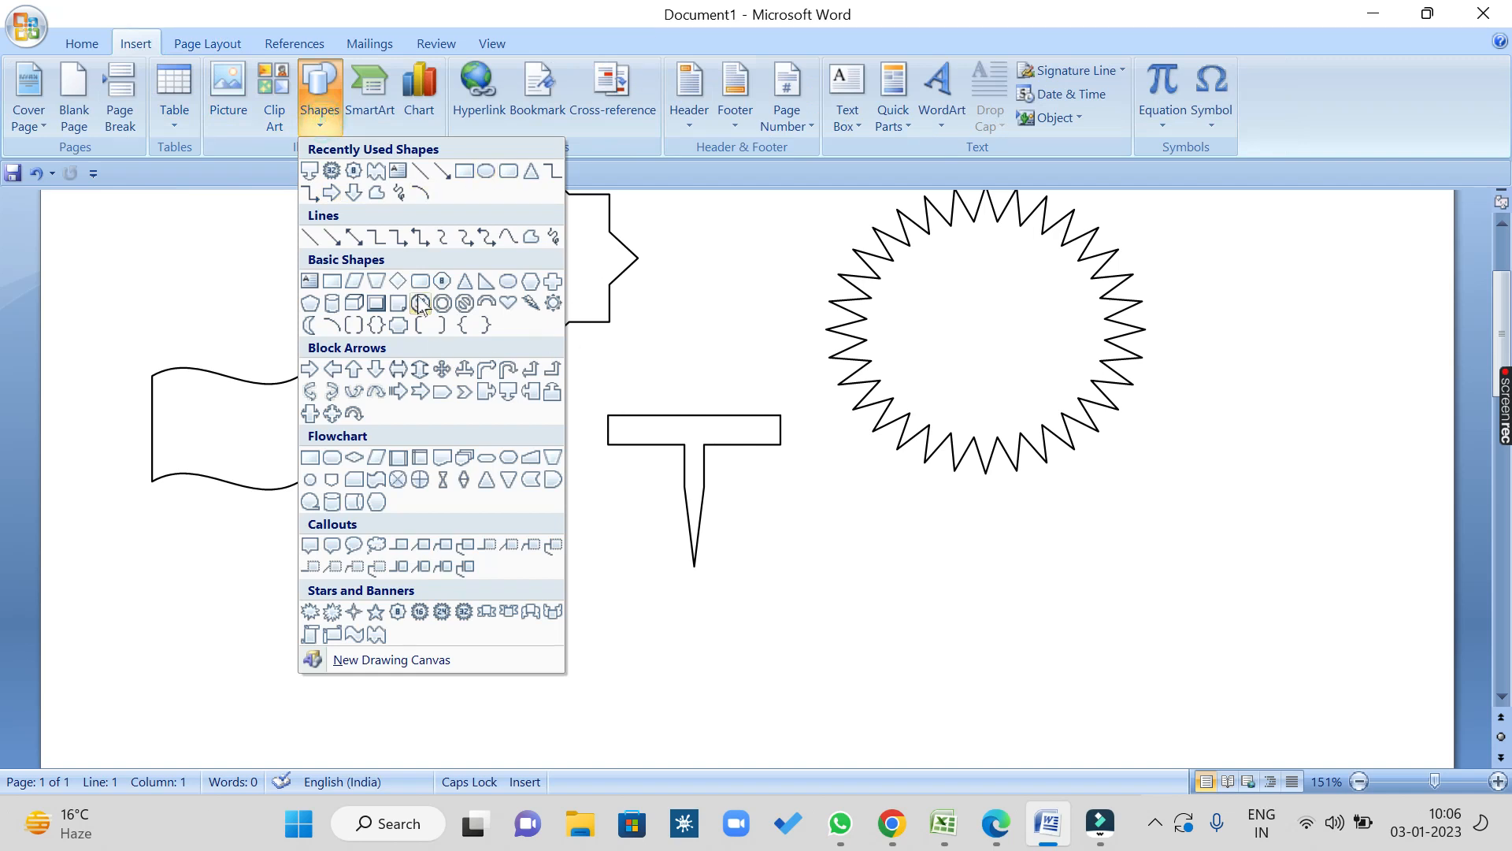
pyautogui.click(442, 282)
pyautogui.moveTo(189, 527); pyautogui.dragTo(394, 709)
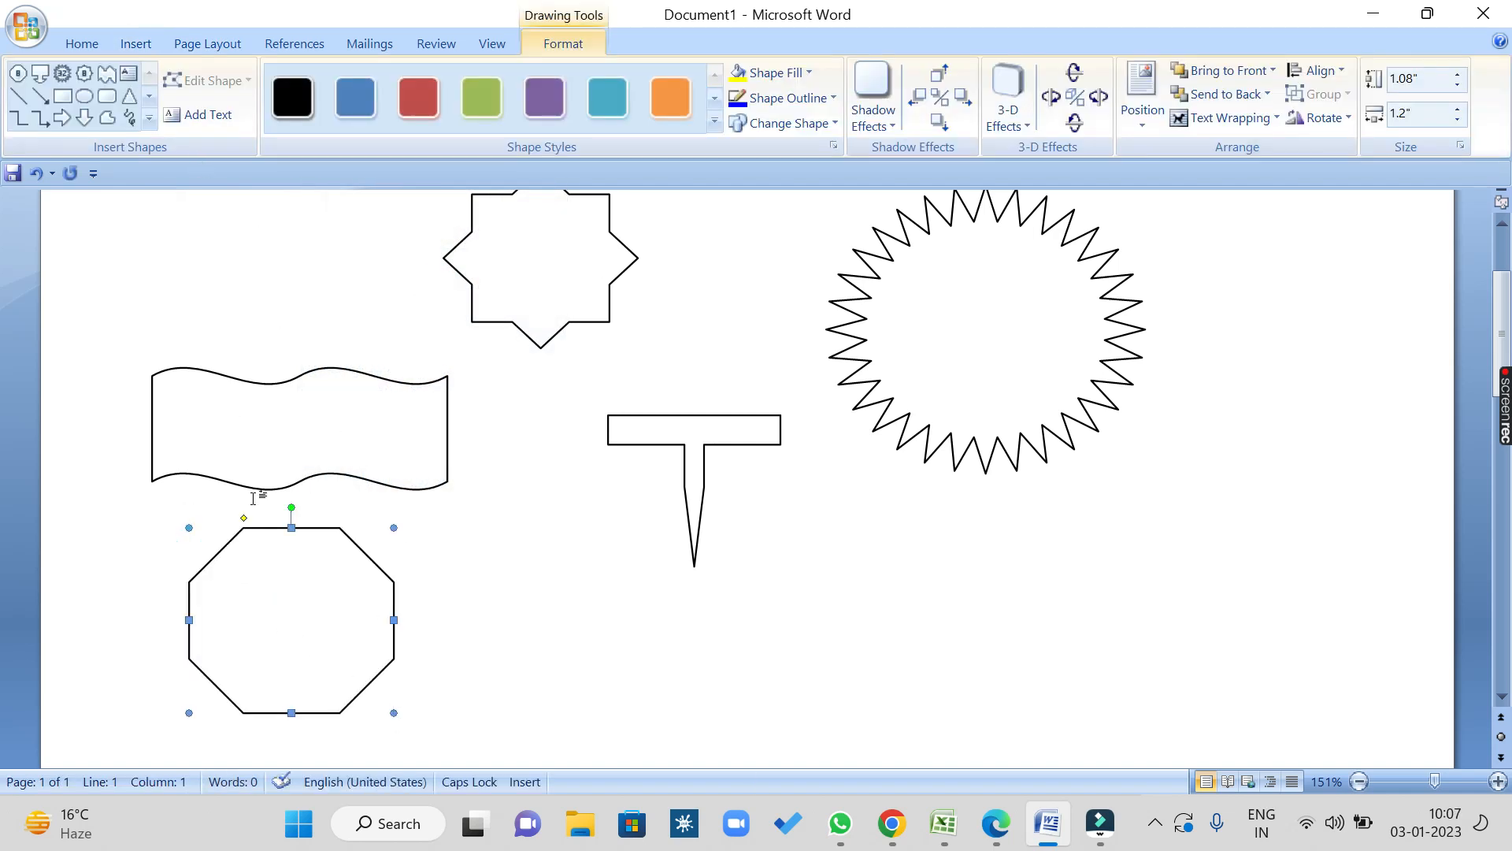
pyautogui.moveTo(244, 518); pyautogui.dragTo(316, 545)
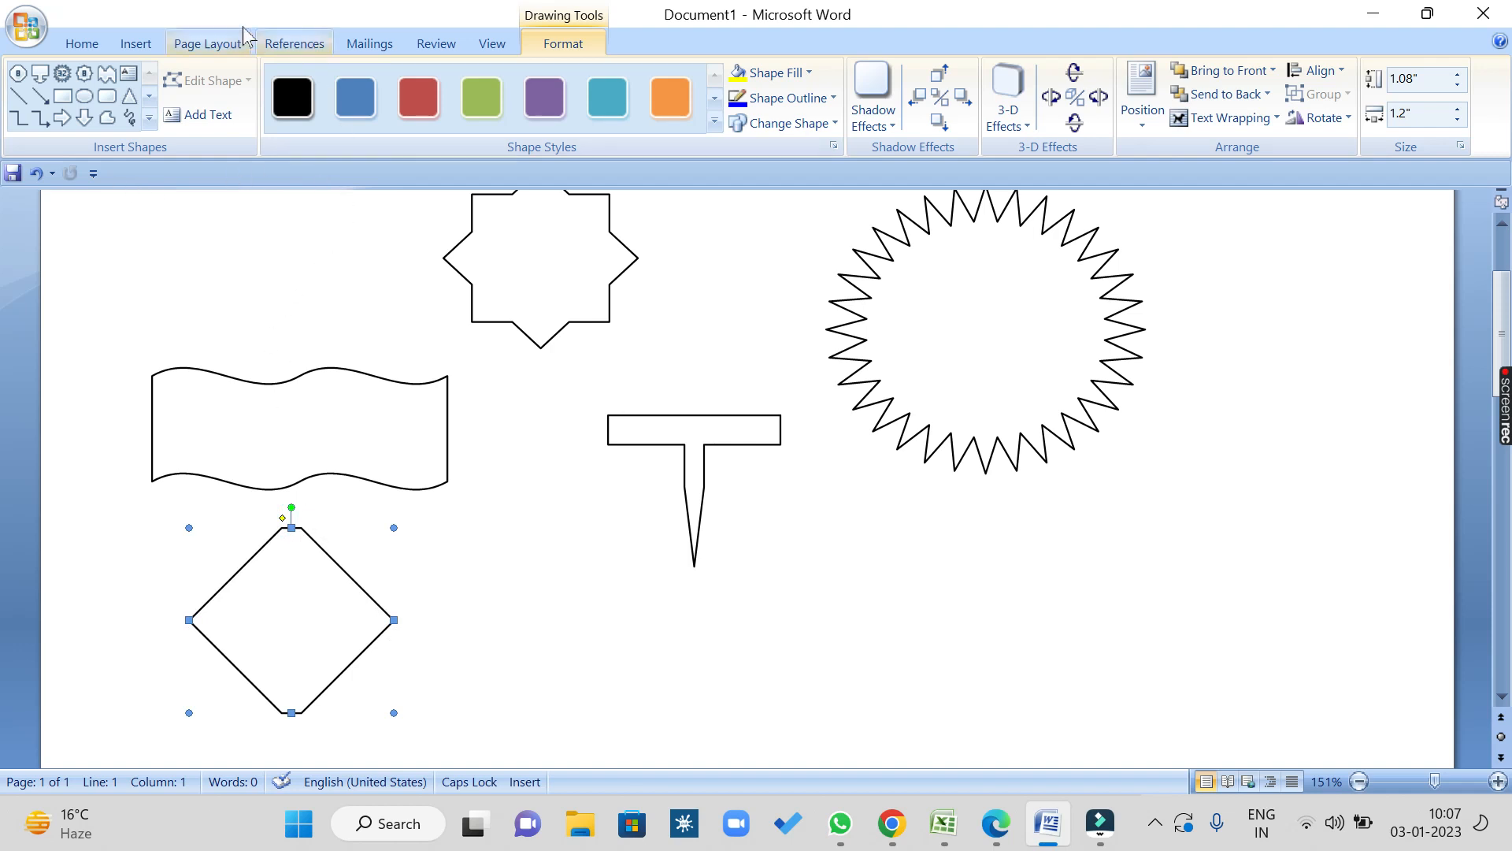
# Step: Draw a heart about 1.24" high and 1.12" wide between the near-diamond and the arrow callout
pyautogui.click(131, 42)
pyautogui.click(319, 90)
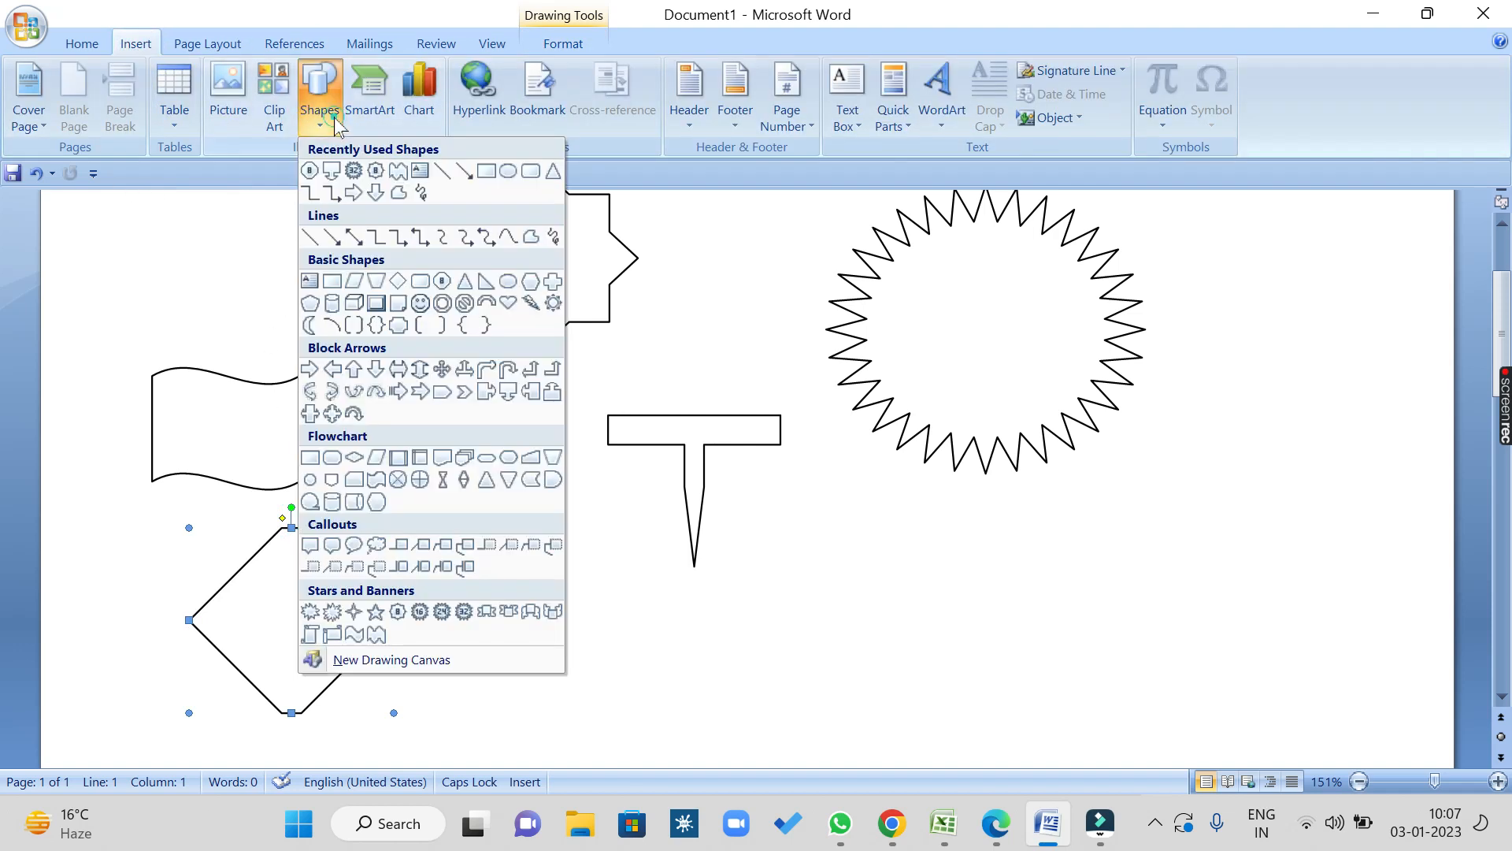
pyautogui.click(513, 301)
pyautogui.moveTo(473, 467); pyautogui.dragTo(665, 678)
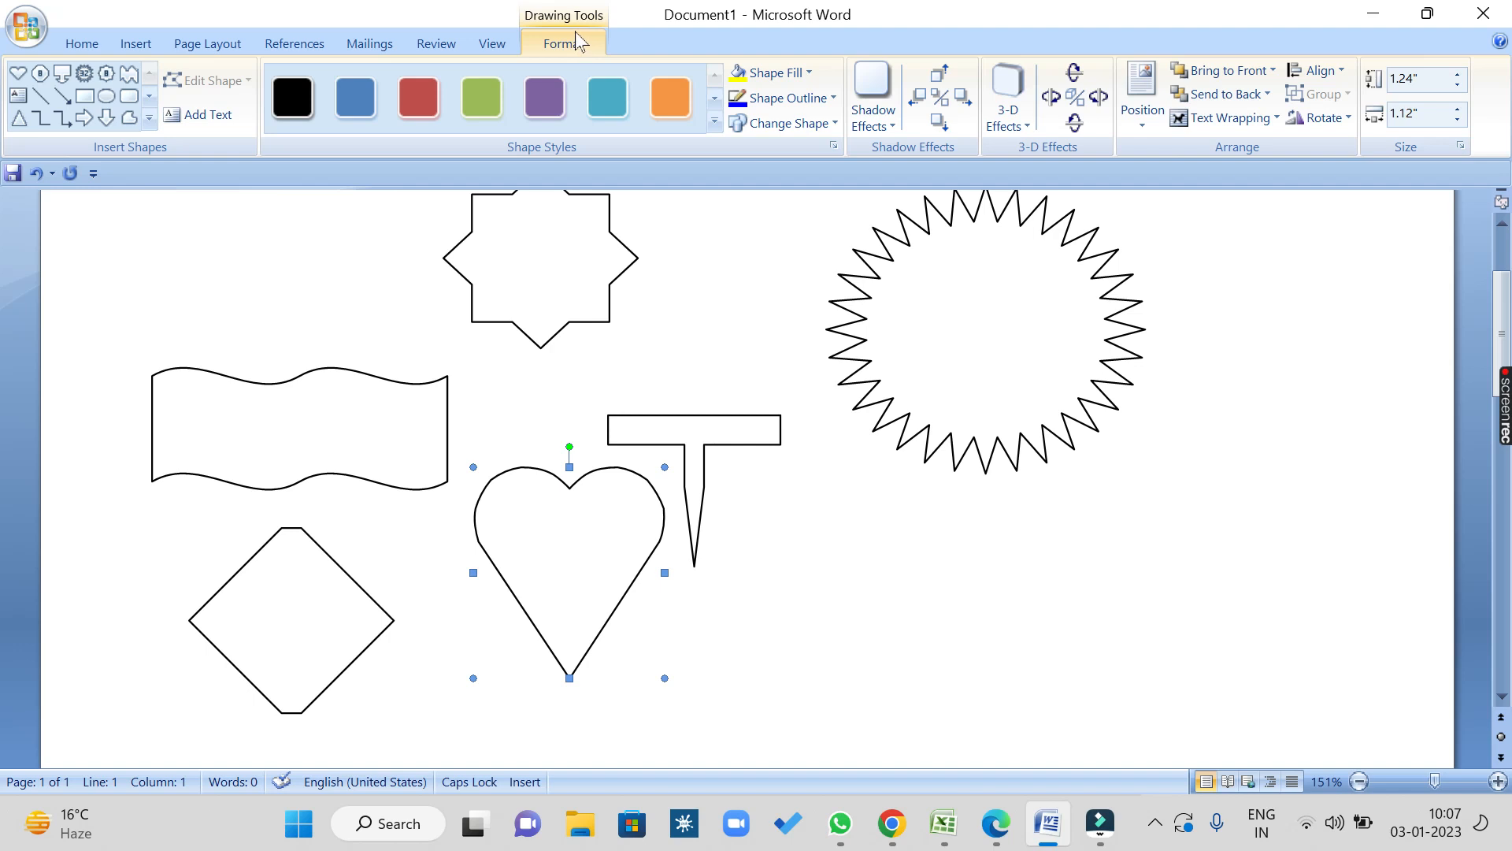
pyautogui.click(830, 519)
pyautogui.click(589, 280)
pyautogui.click(891, 576)
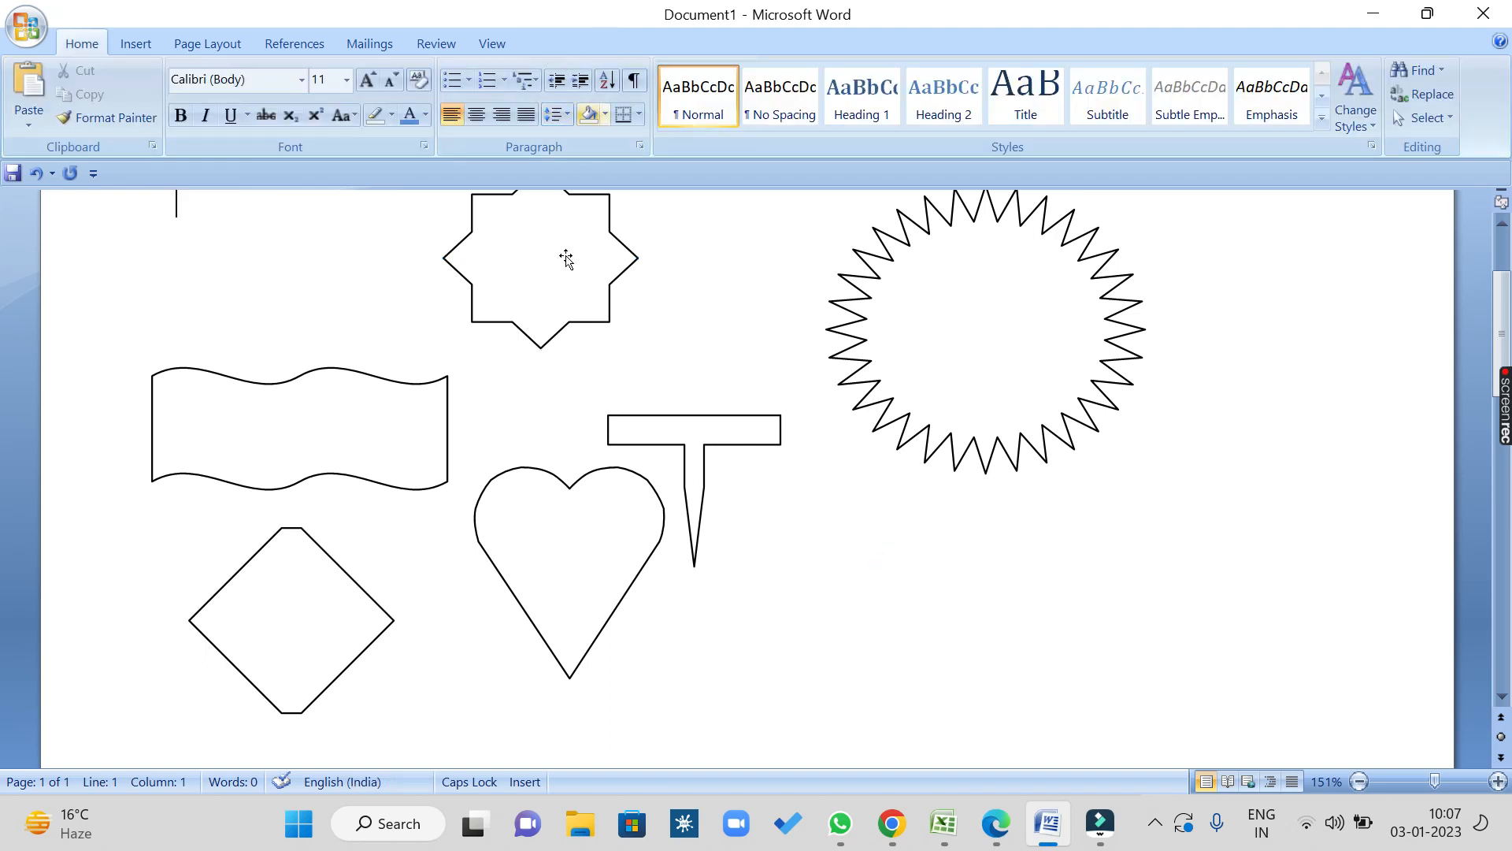
# Step: Widen the heart to about 1.76" and move it slightly down
pyautogui.click(549, 539)
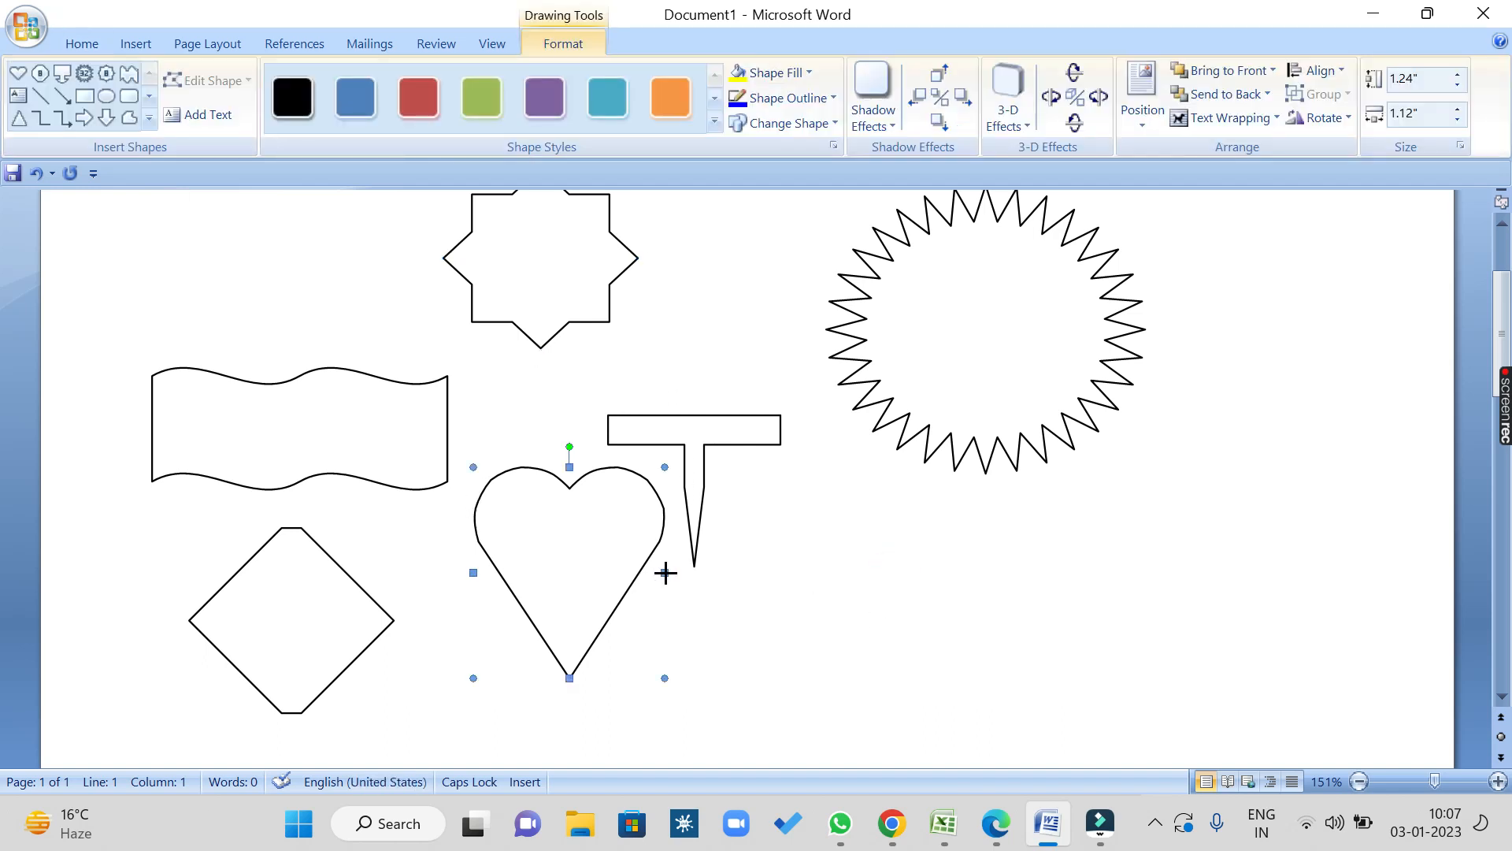
pyautogui.moveTo(664, 572); pyautogui.dragTo(768, 611)
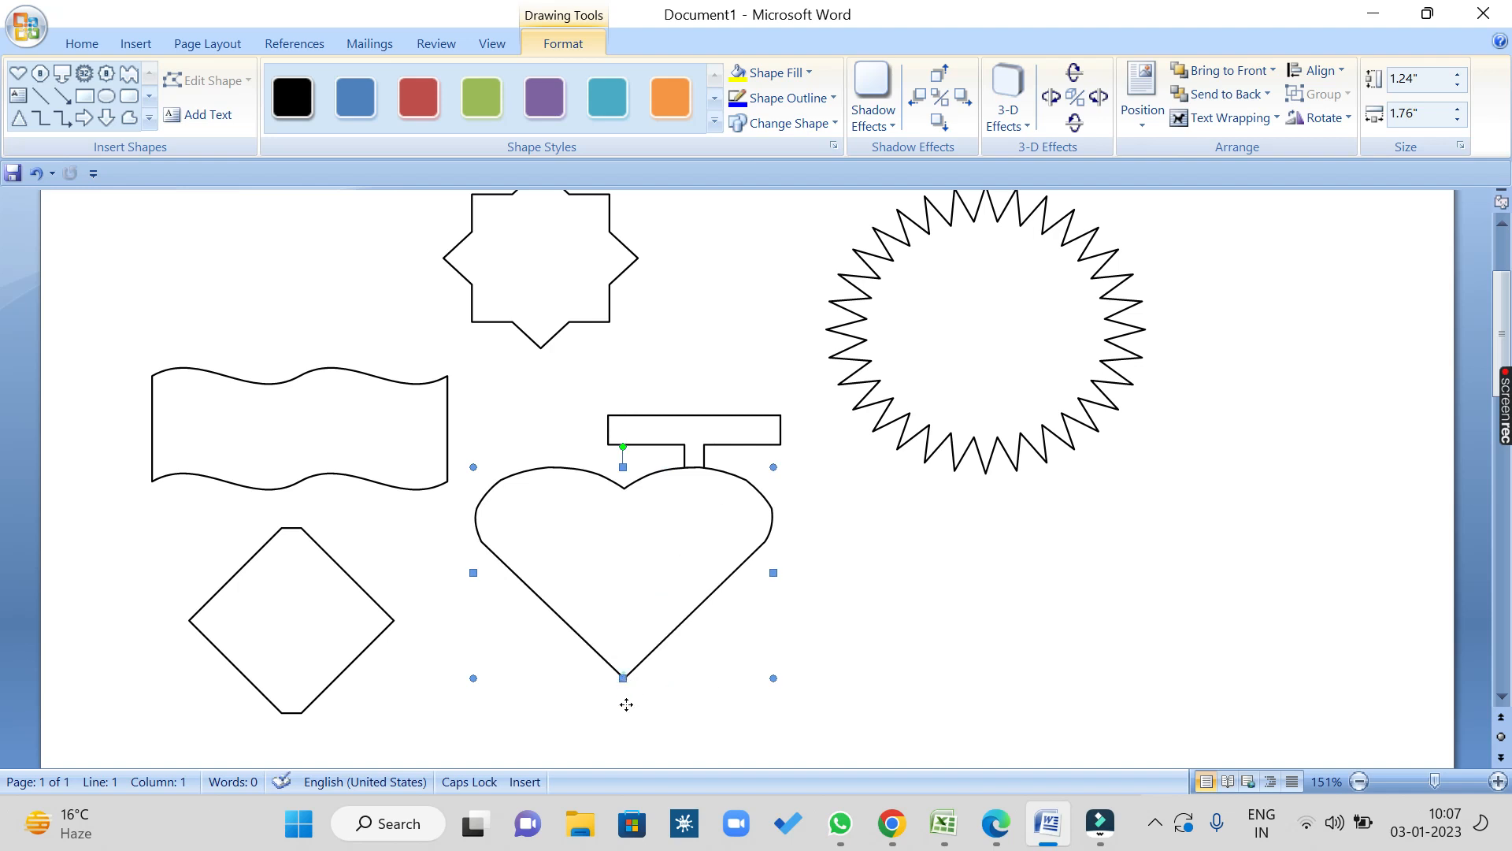
pyautogui.moveTo(623, 675); pyautogui.dragTo(623, 711)
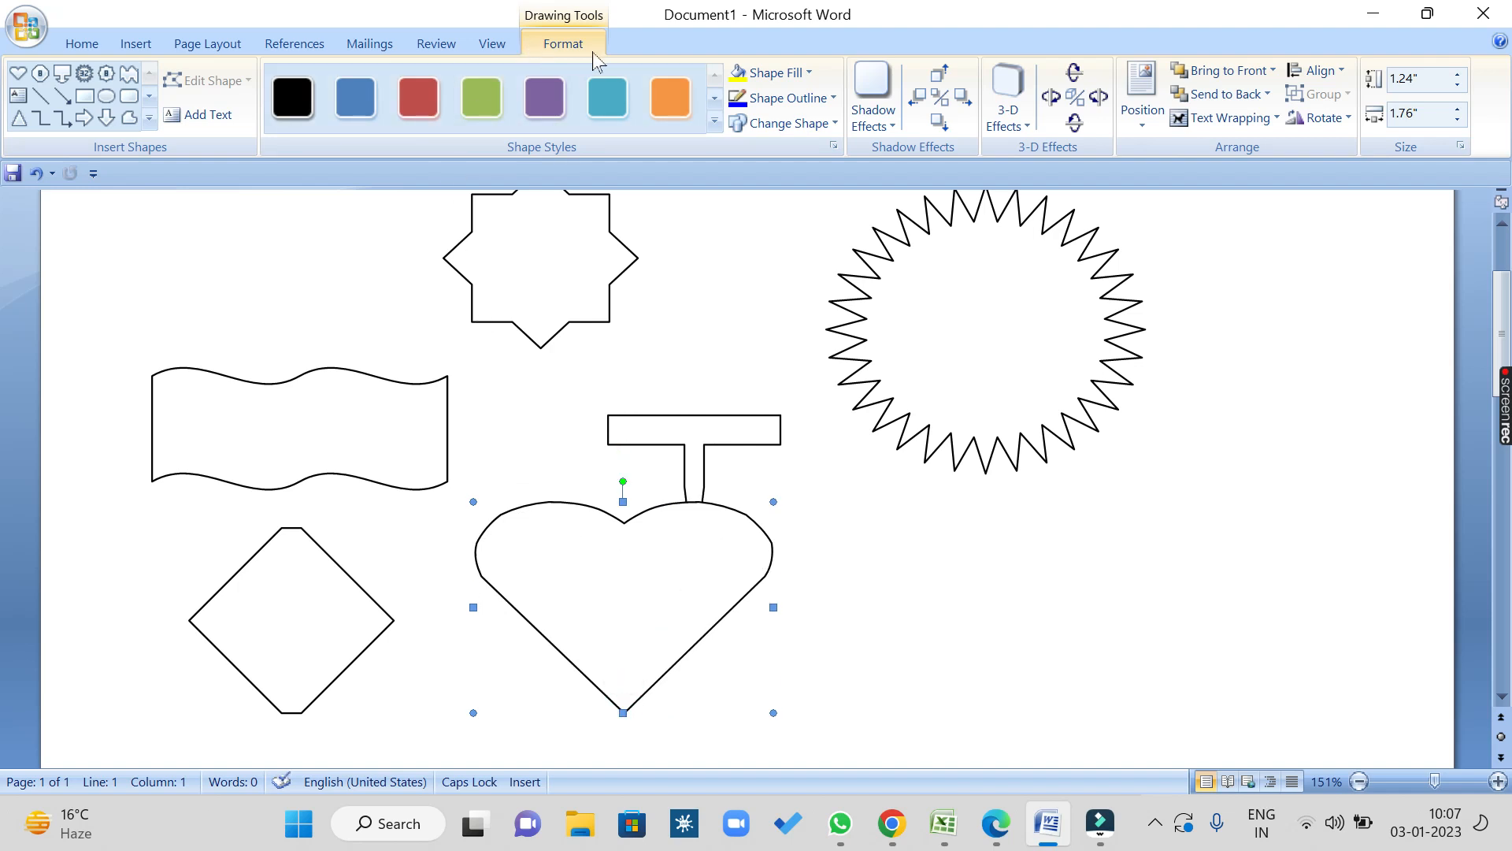
# Step: Try the solid orange shape style with a white inner outline on the heart, undo it, and preview other styles without applying one
pyautogui.click(715, 121)
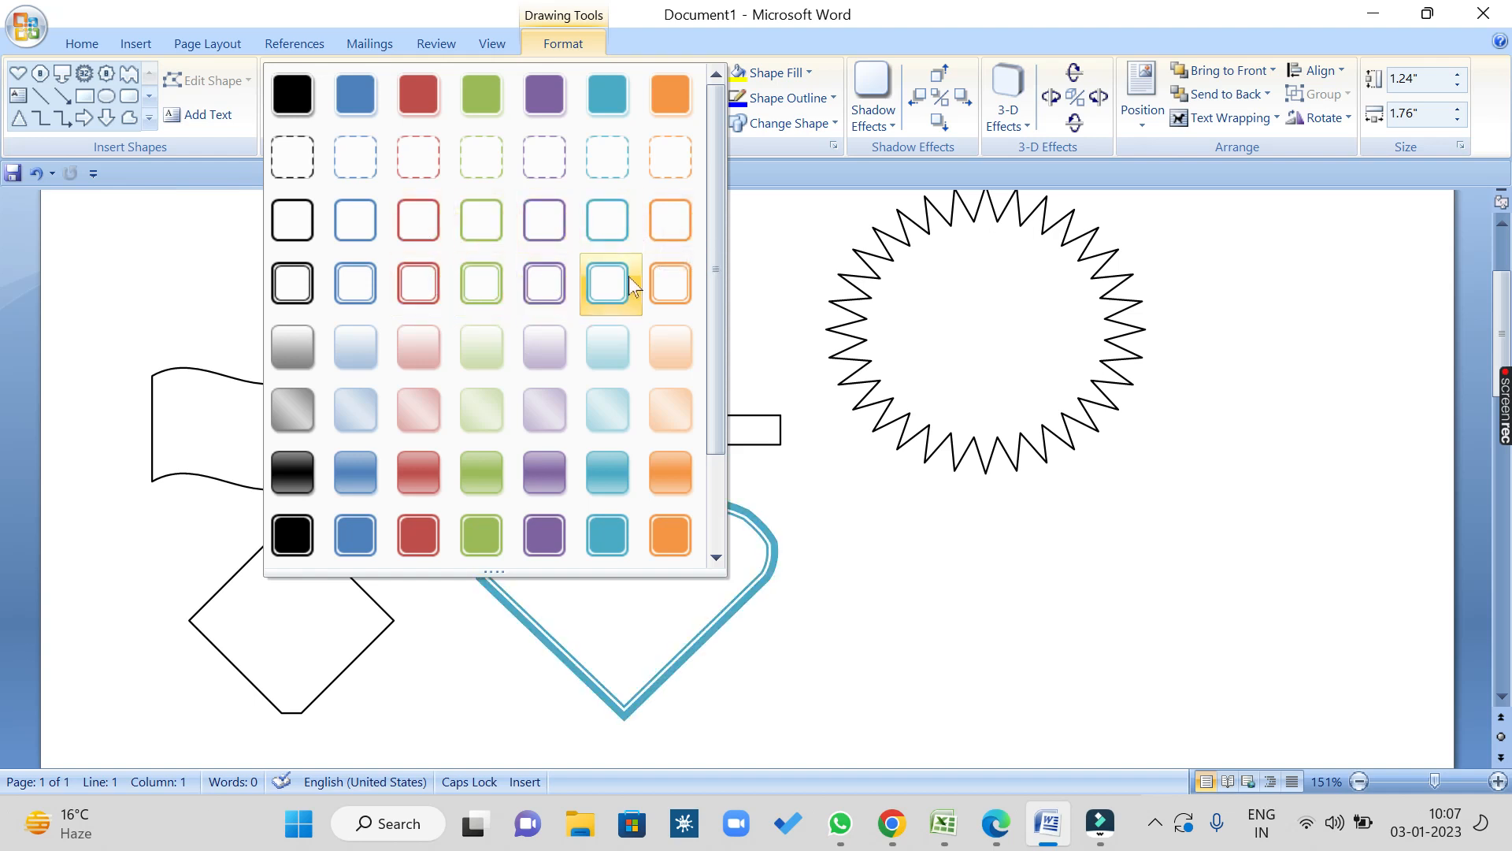
pyautogui.click(672, 534)
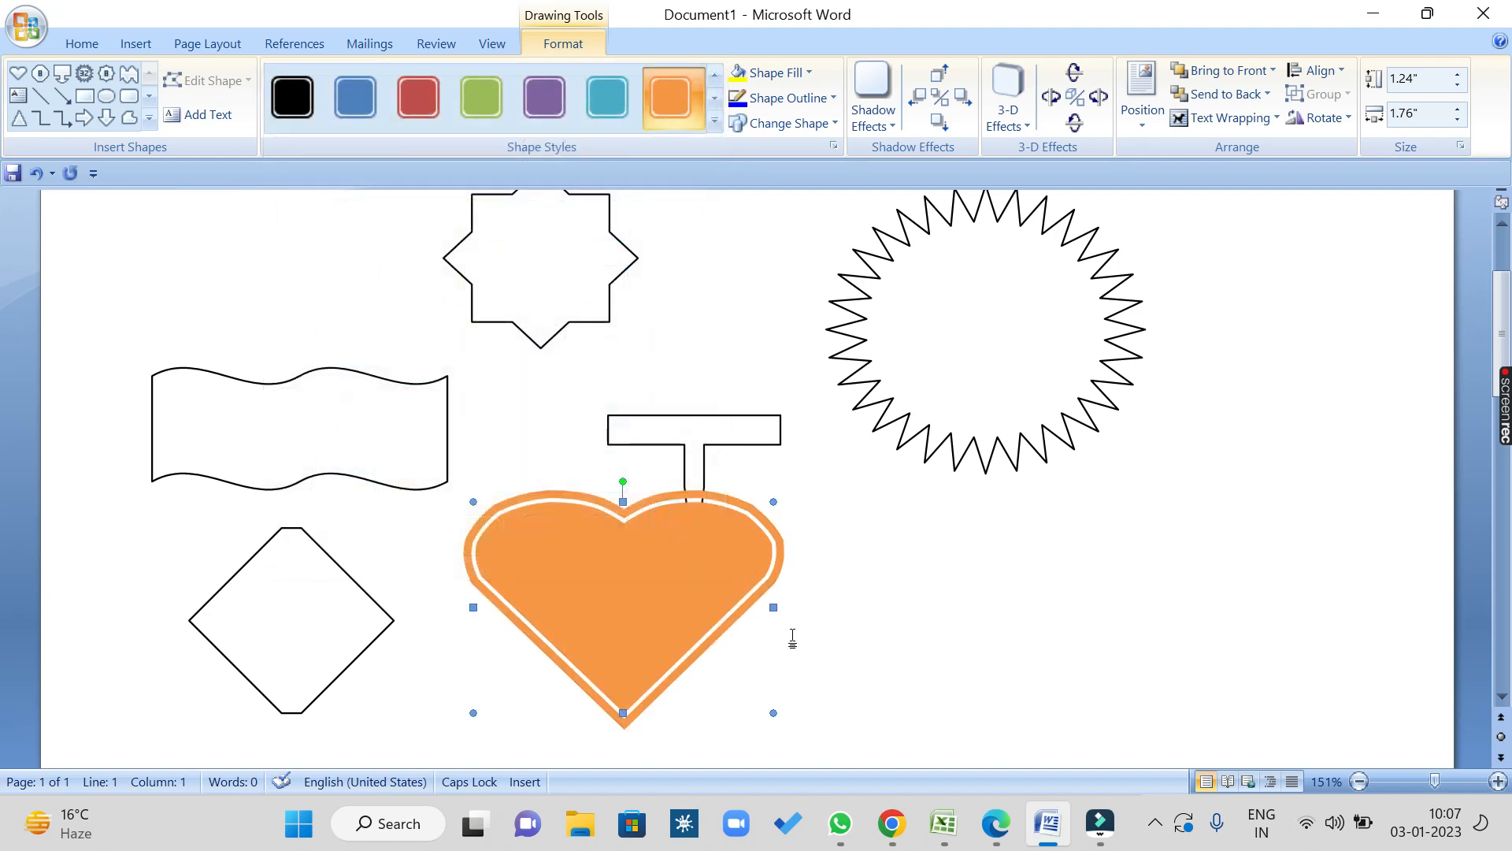
pyautogui.hotkey('ctrl', 'z')
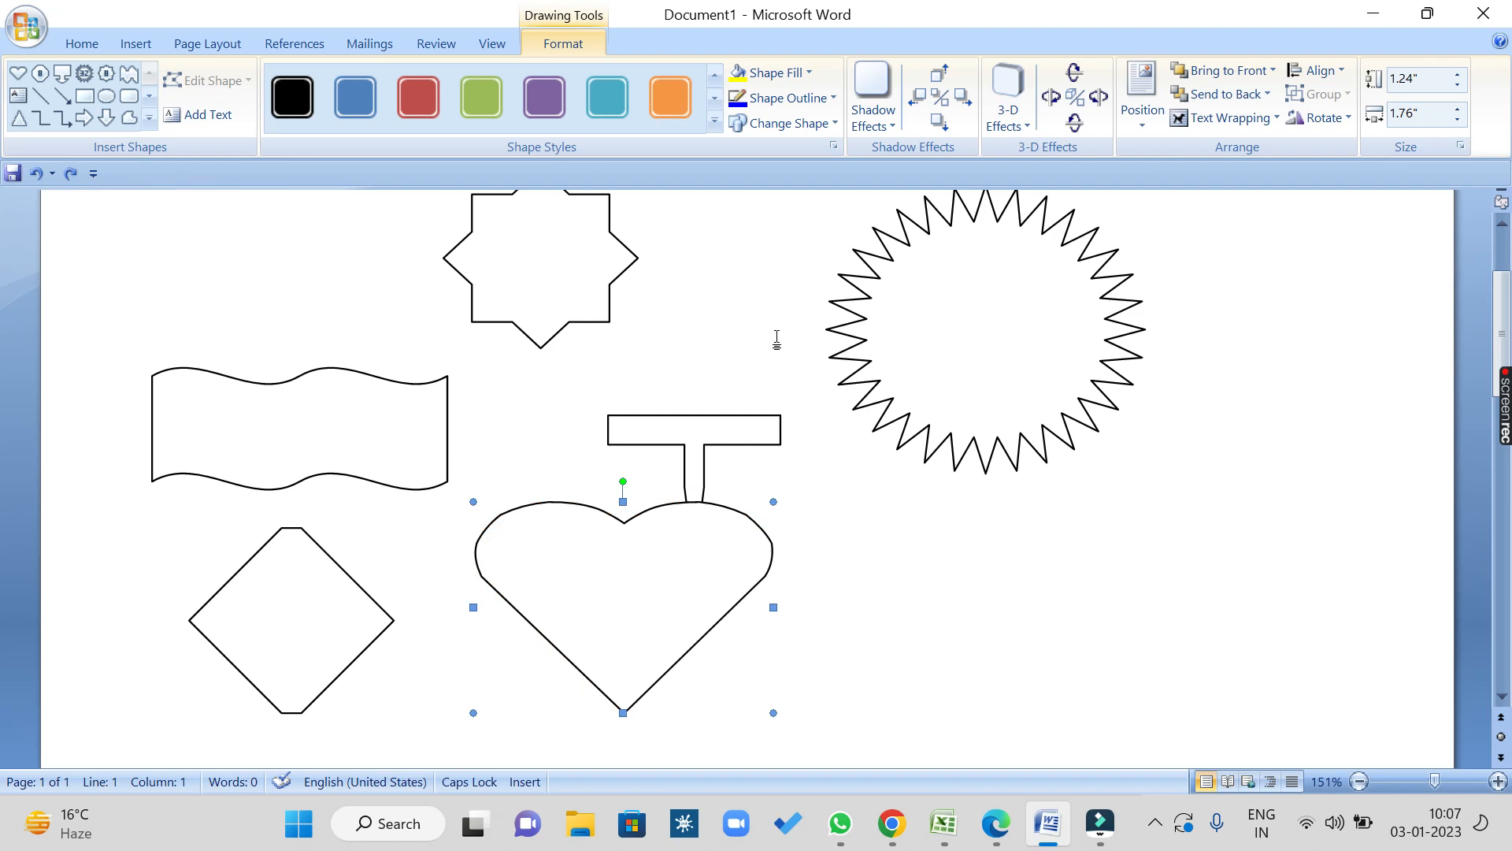
pyautogui.click(716, 121)
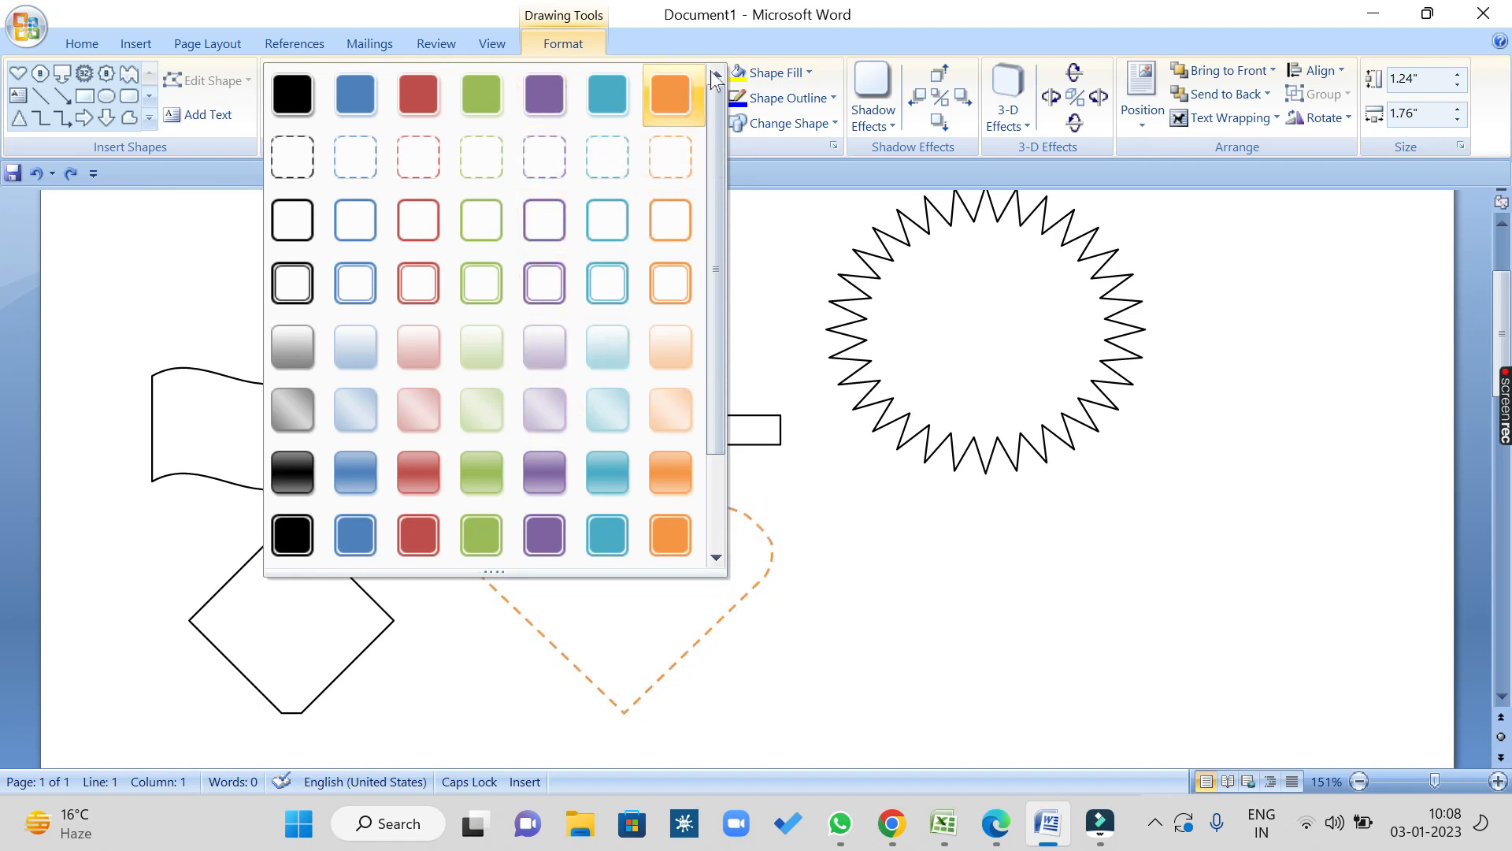
pyautogui.click(868, 6)
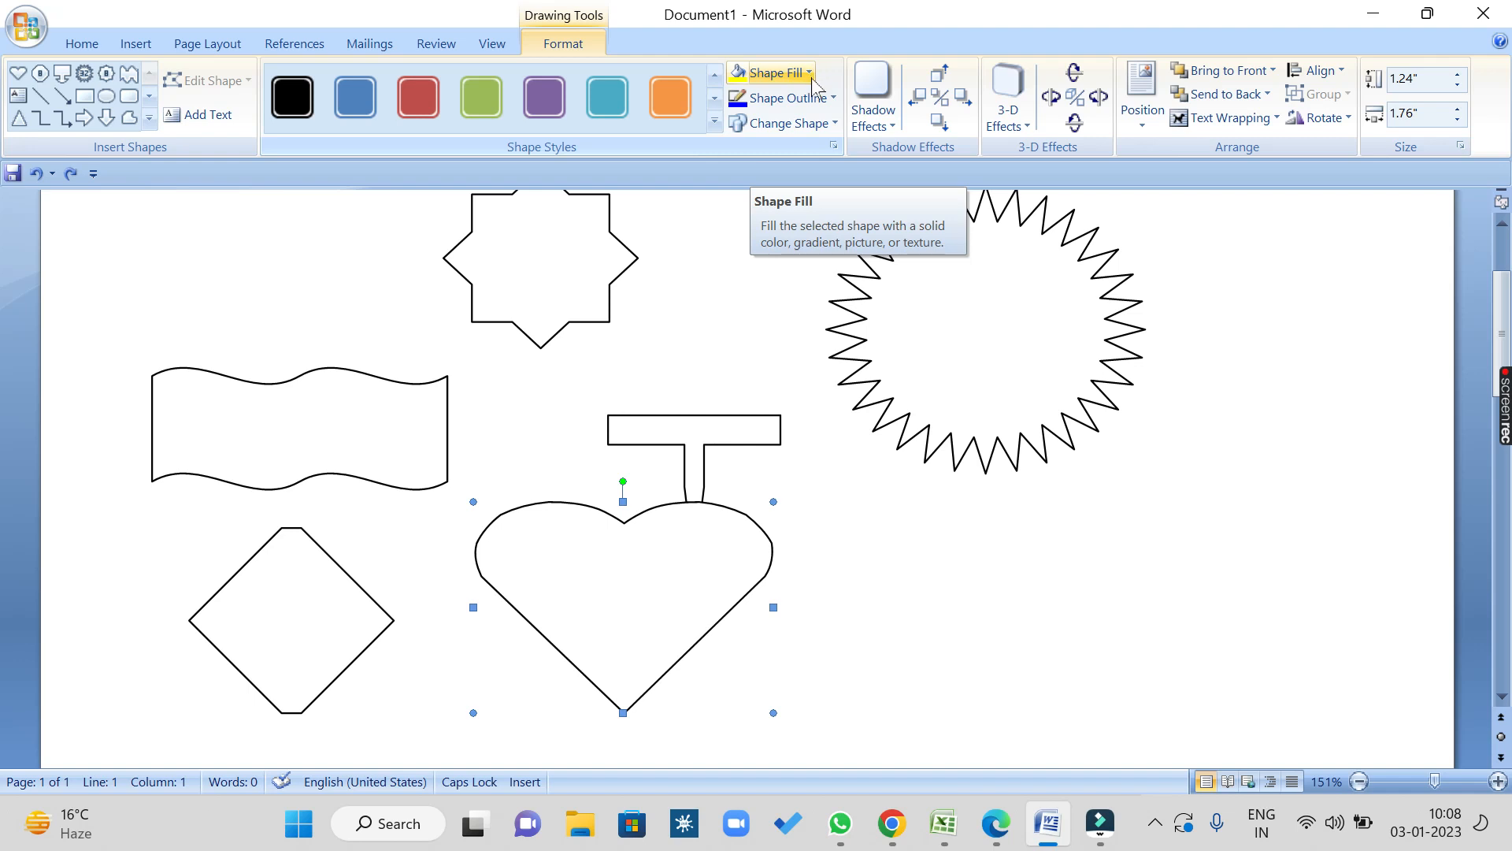
# Step: Fill the heart with the darkest orange theme colour and set its outline weight to 4½ pt
pyautogui.click(810, 73)
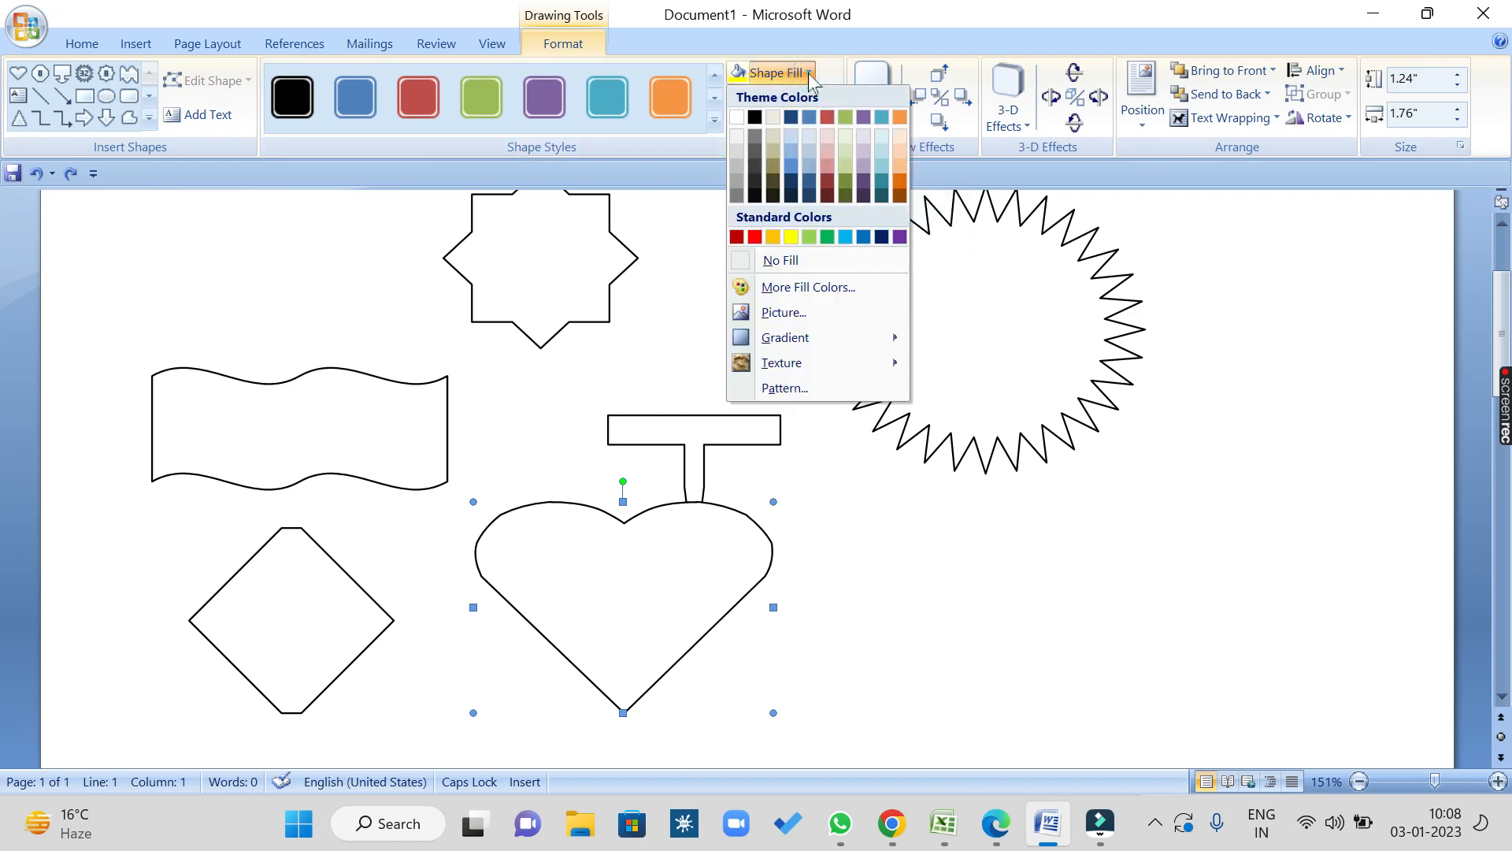
pyautogui.click(900, 192)
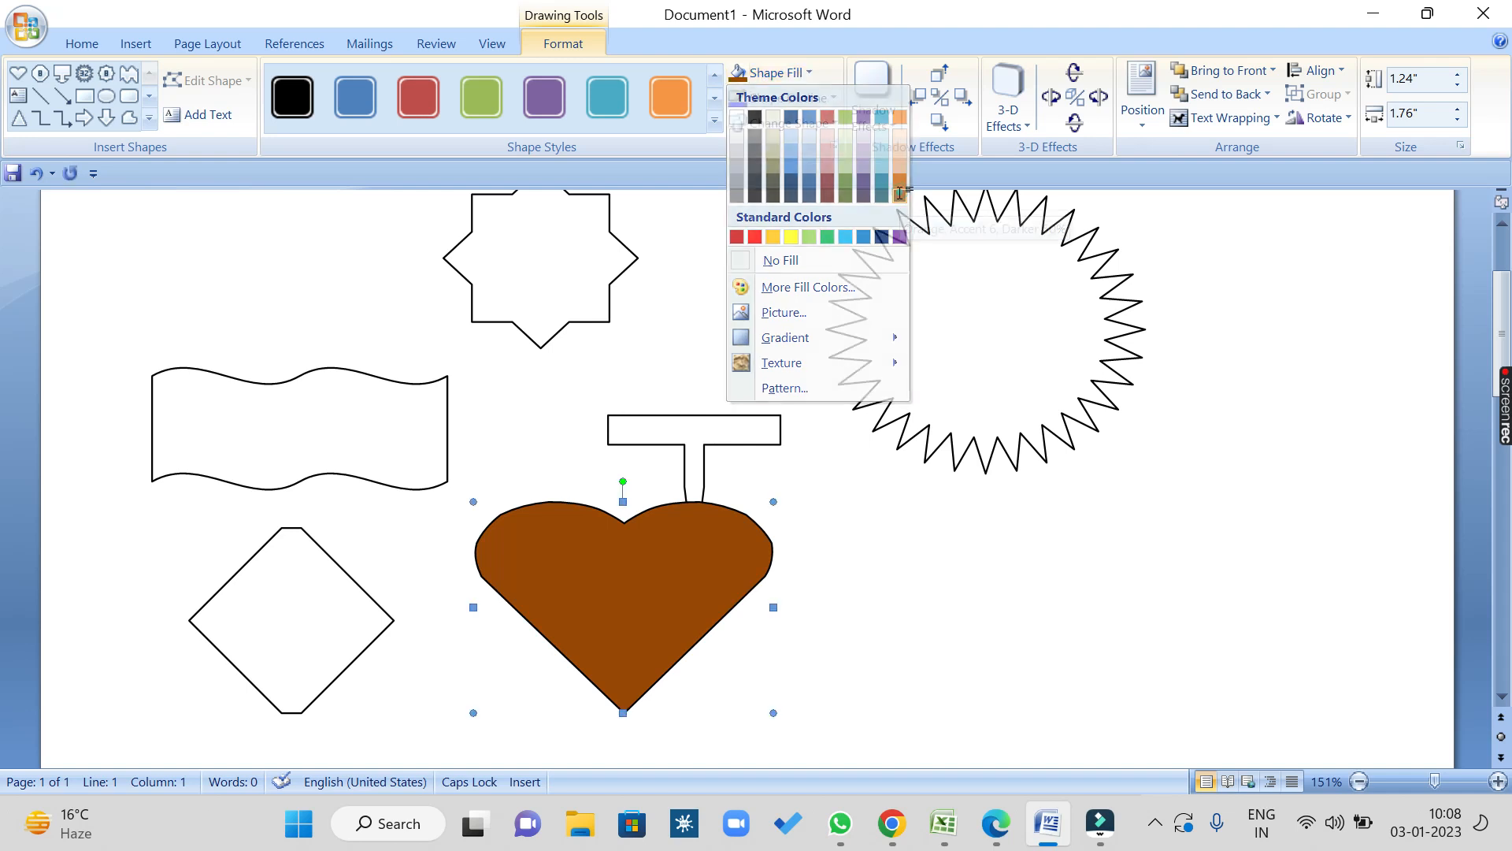
pyautogui.click(825, 102)
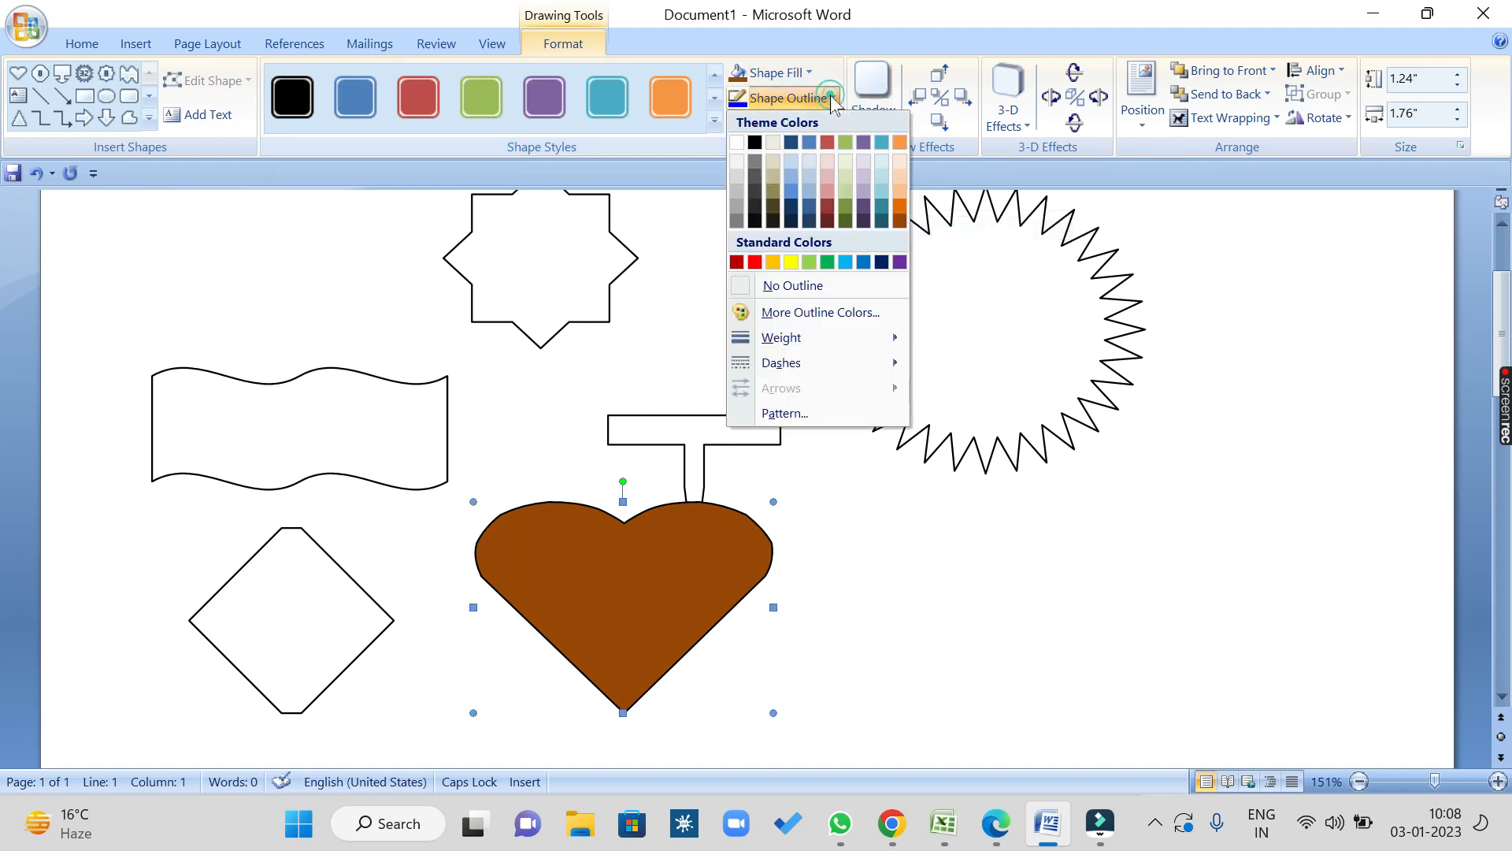
pyautogui.click(794, 339)
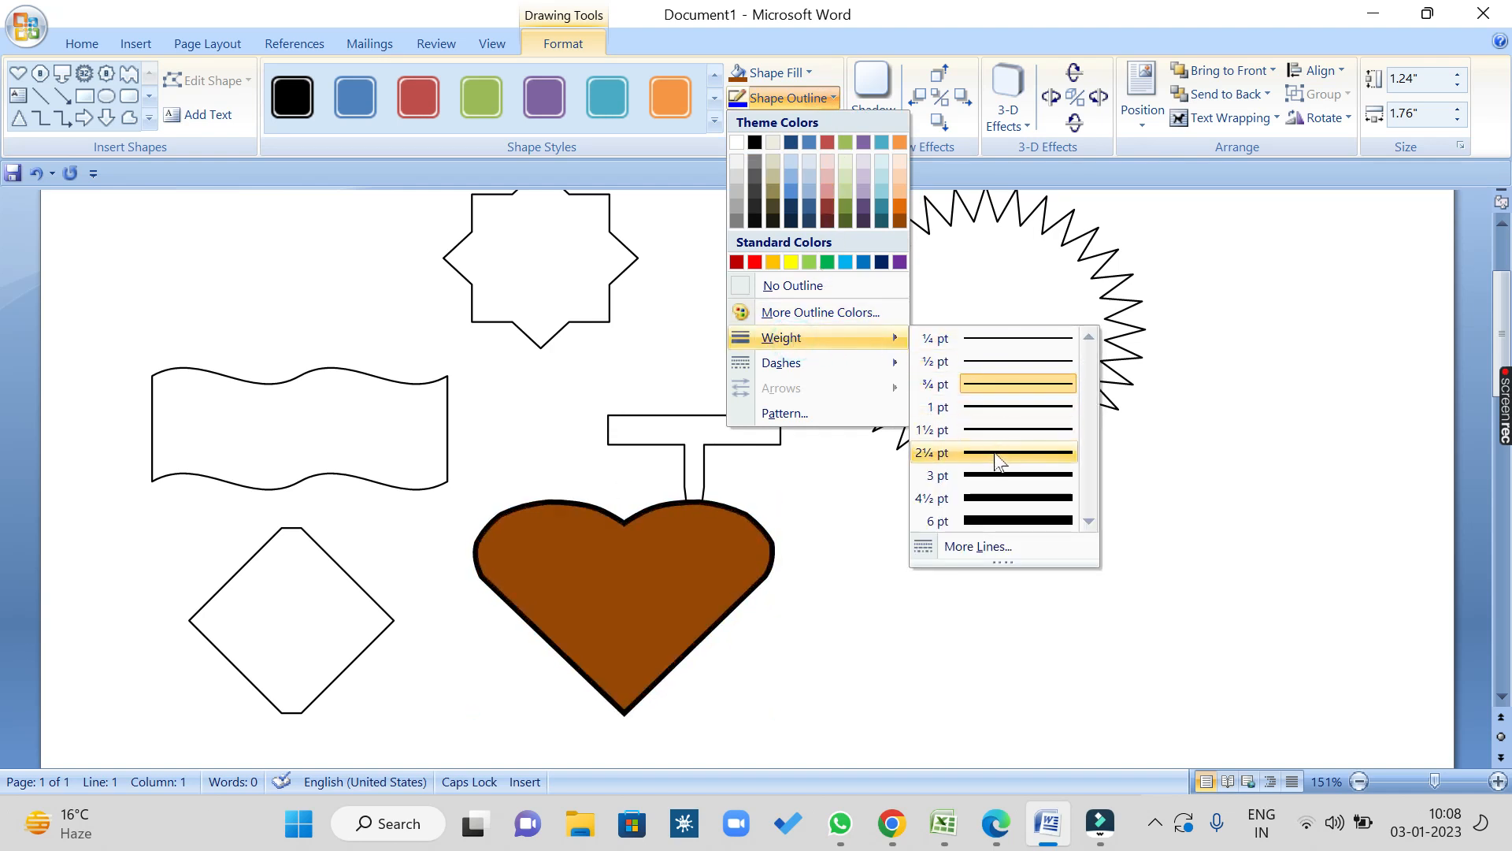
pyautogui.click(1000, 499)
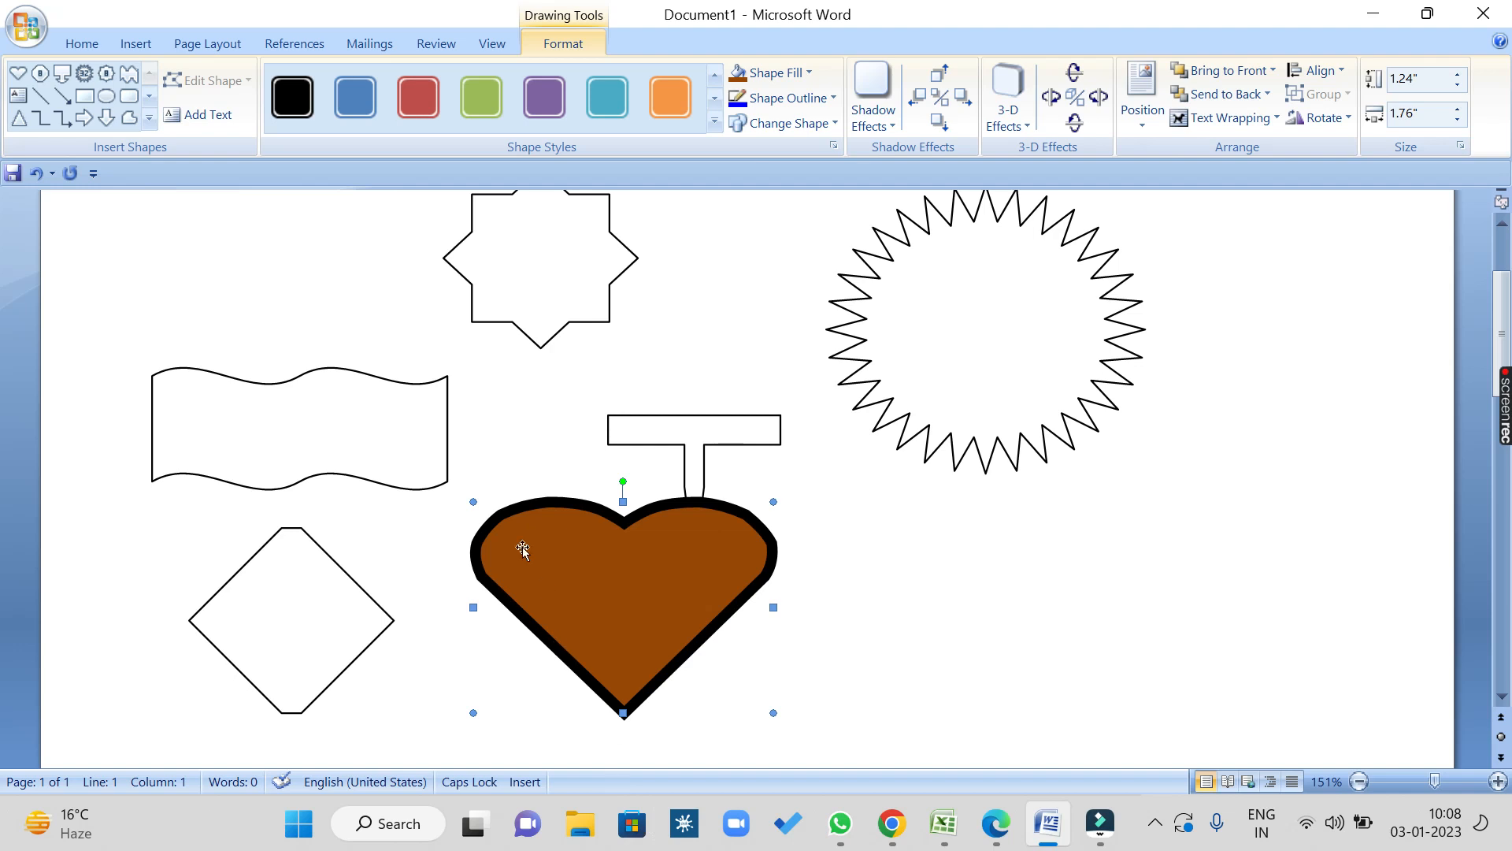
# Step: Enlarge the heart to about 1.86" high and 2.39" wide and move it up and left, partly over the wave banner
pyautogui.moveTo(473, 502); pyautogui.dragTo(363, 395)
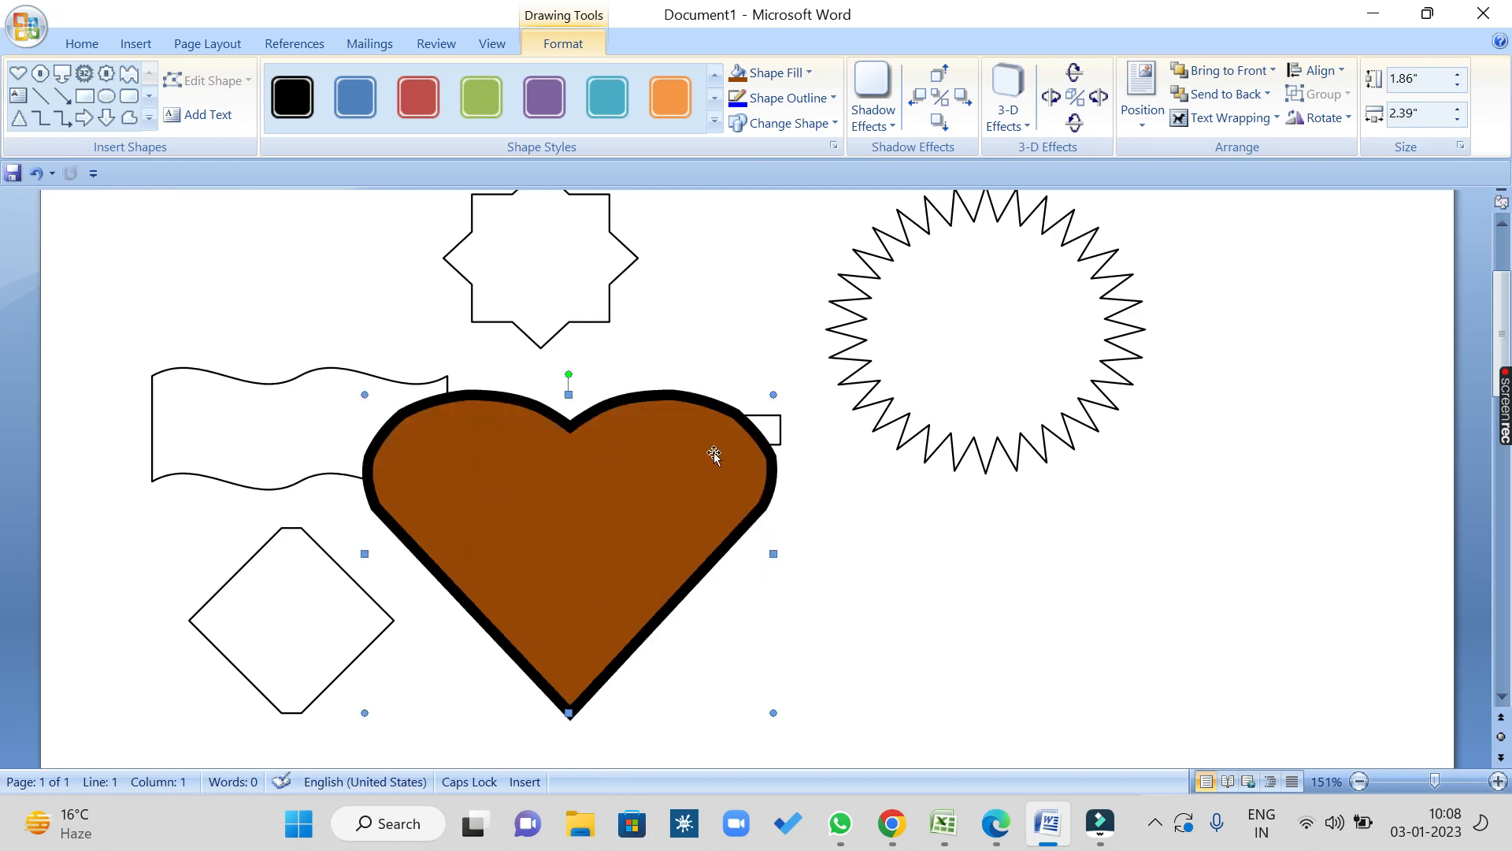
pyautogui.moveTo(635, 354); pyautogui.dragTo(610, 321)
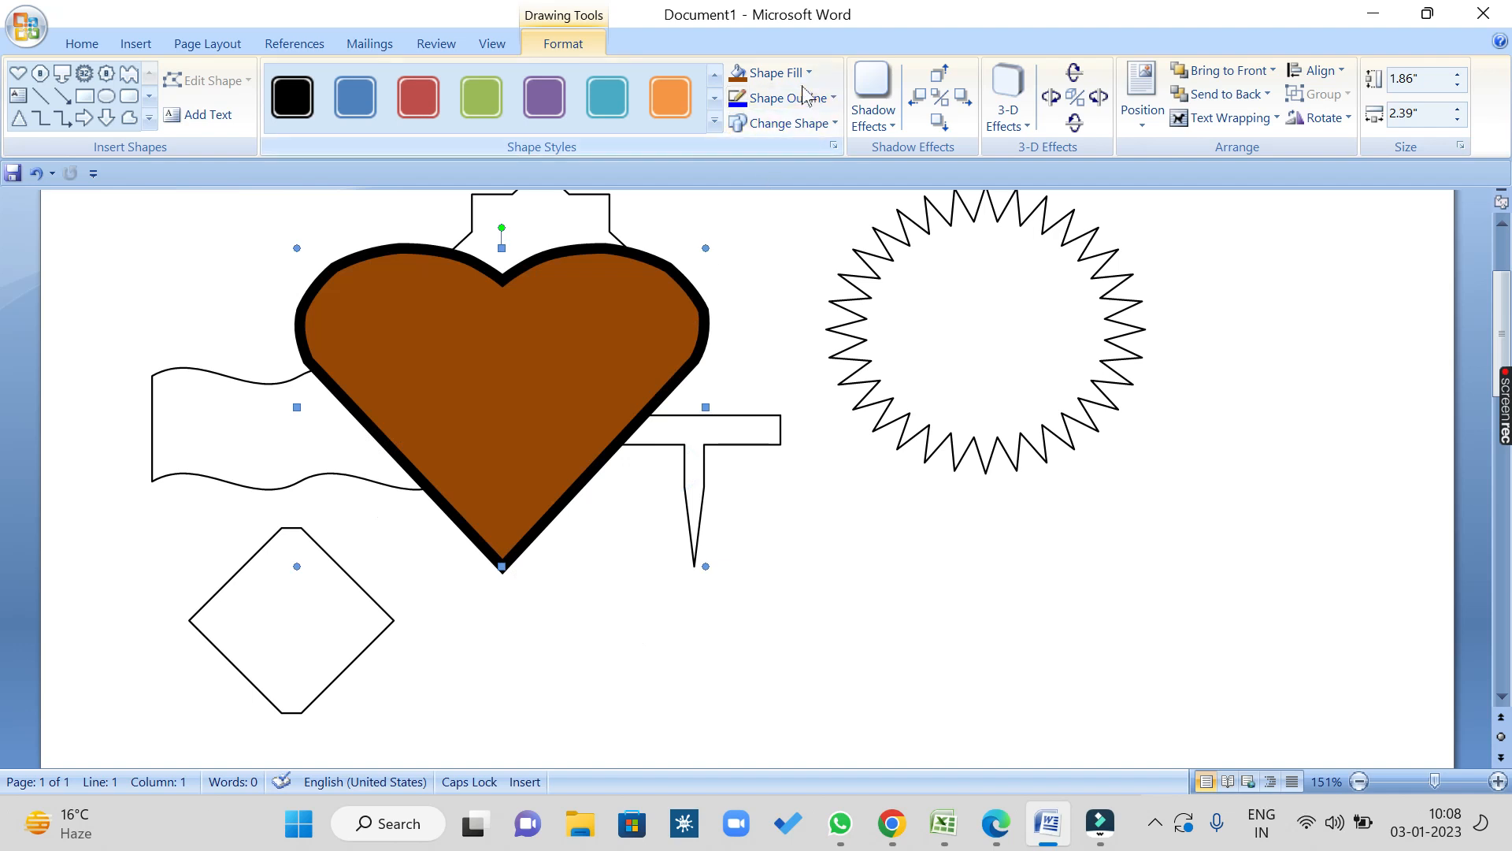
# Step: Change the heart's outline to standard light blue and its fill to standard purple
pyautogui.click(833, 97)
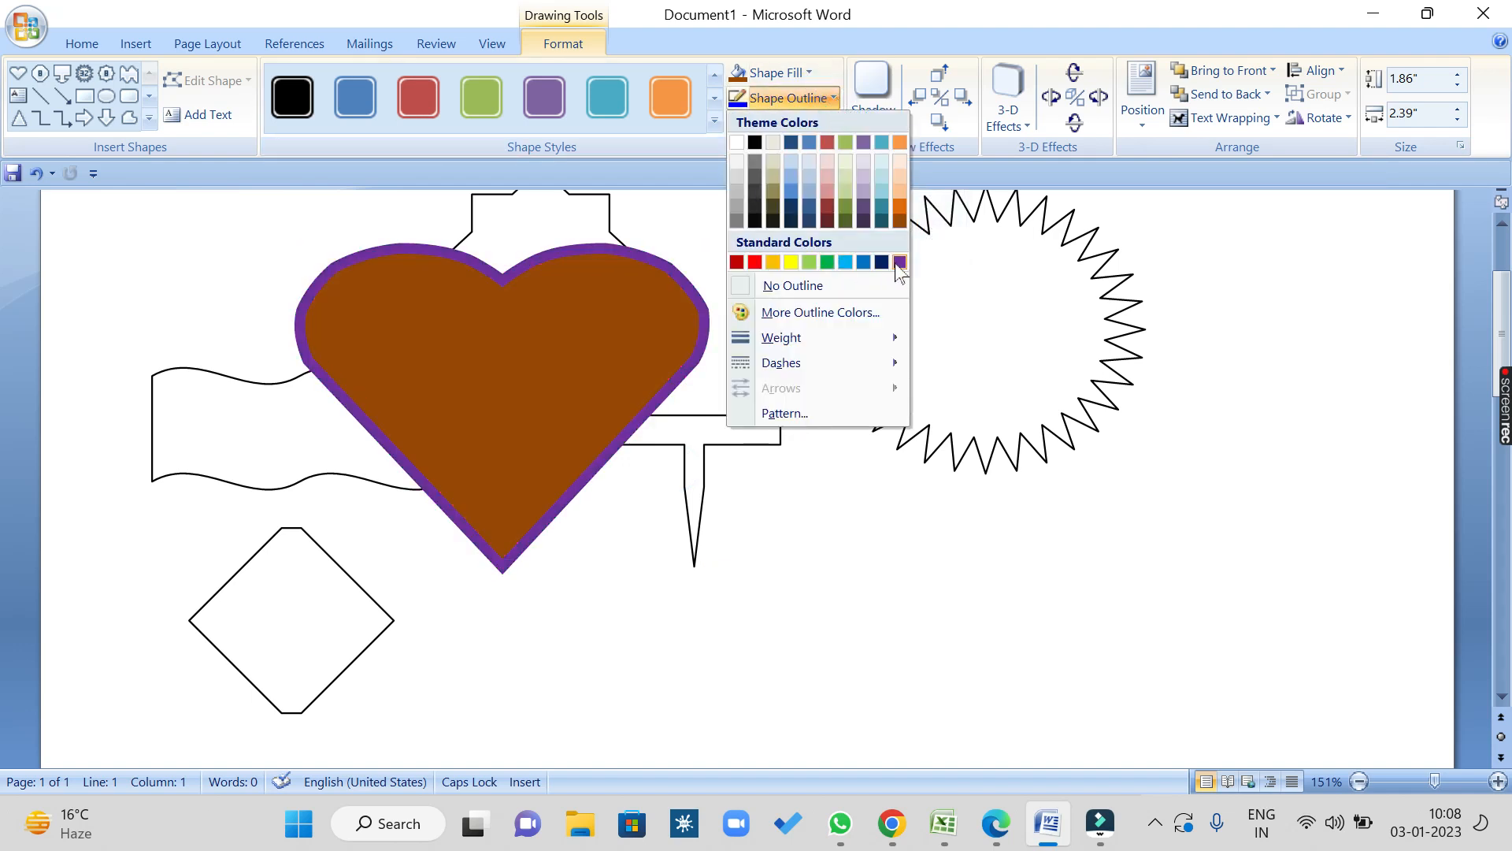
pyautogui.click(846, 262)
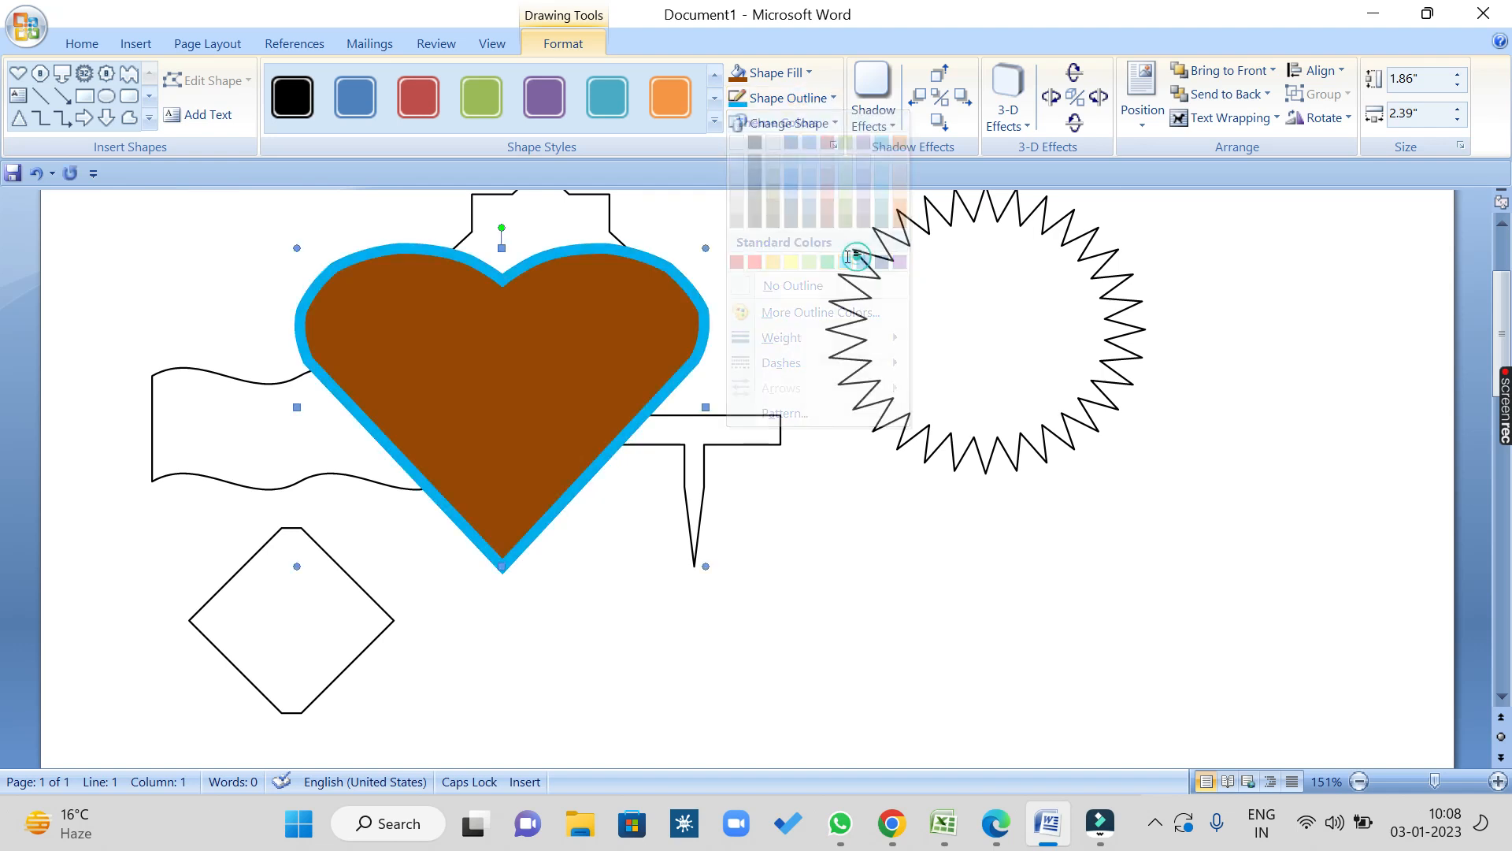
pyautogui.click(786, 98)
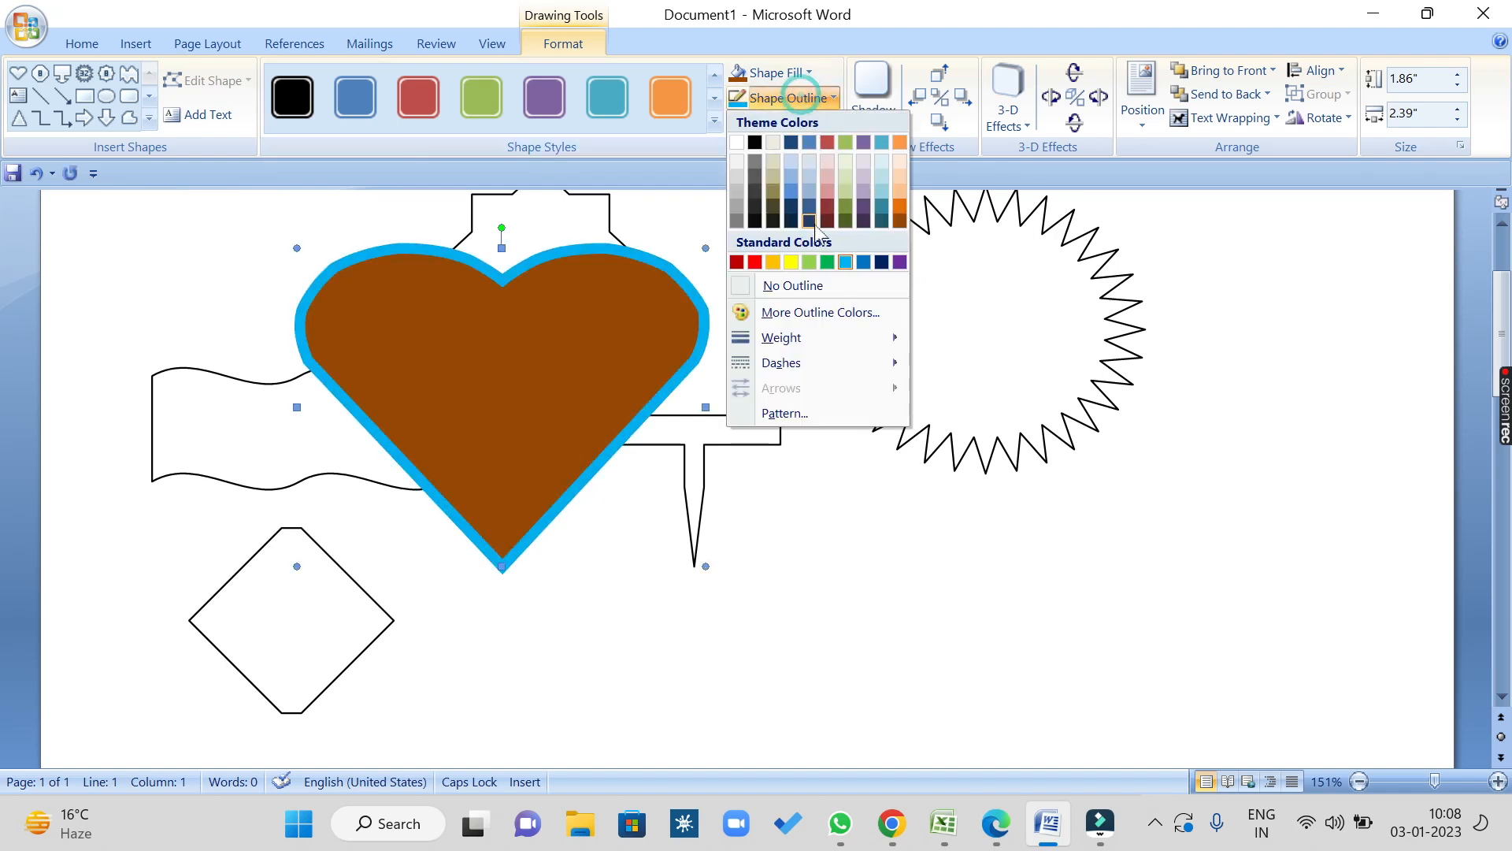
pyautogui.click(788, 73)
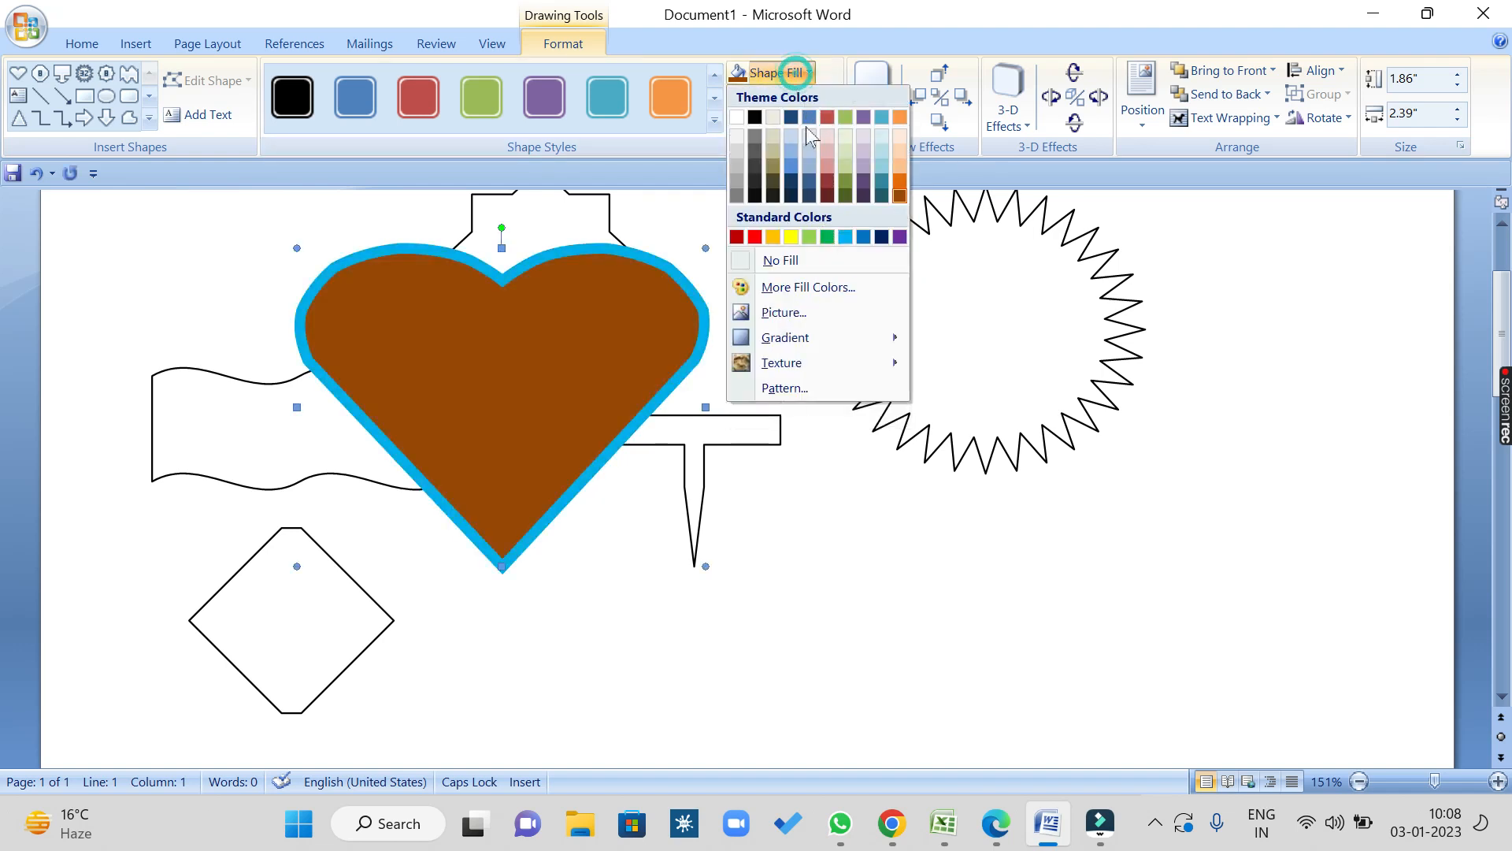
pyautogui.click(900, 236)
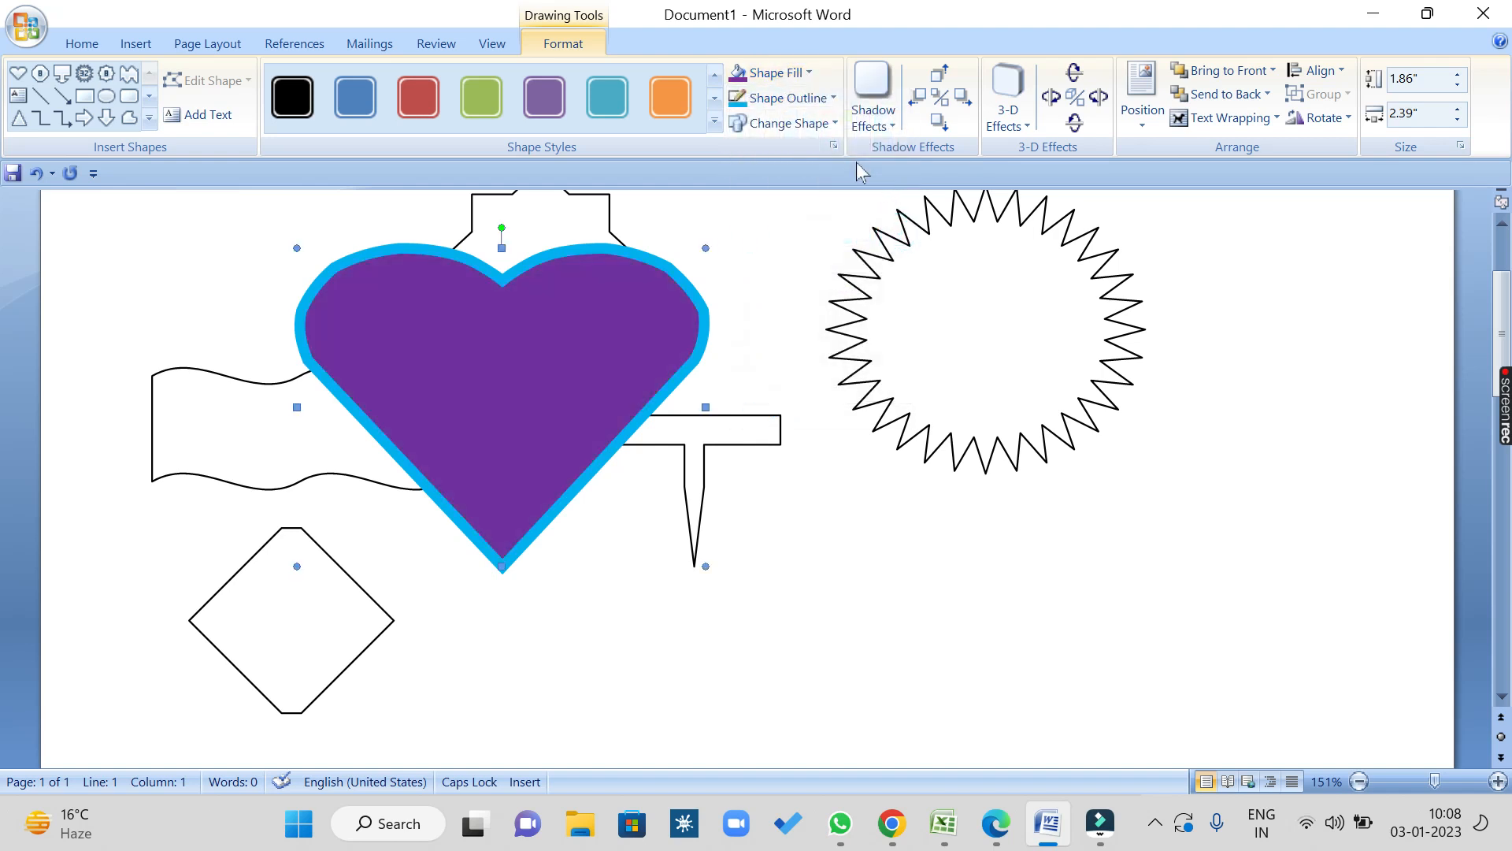
# Step: Set the heart's outline weight to 6 pt, preview the dash styles and choose the solid line
pyautogui.click(833, 98)
pyautogui.moveTo(857, 338)
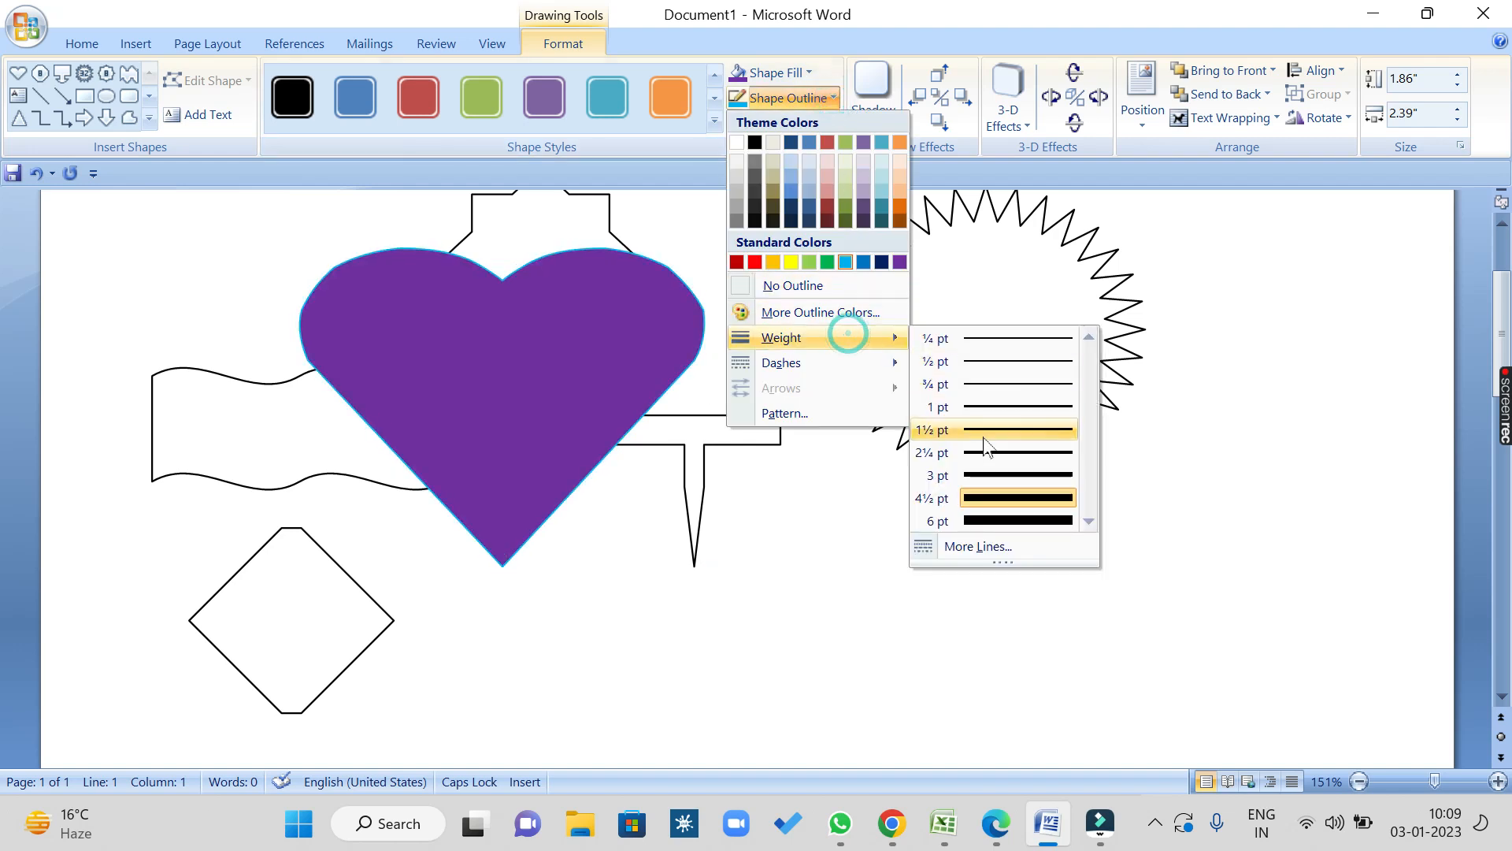
pyautogui.click(1002, 521)
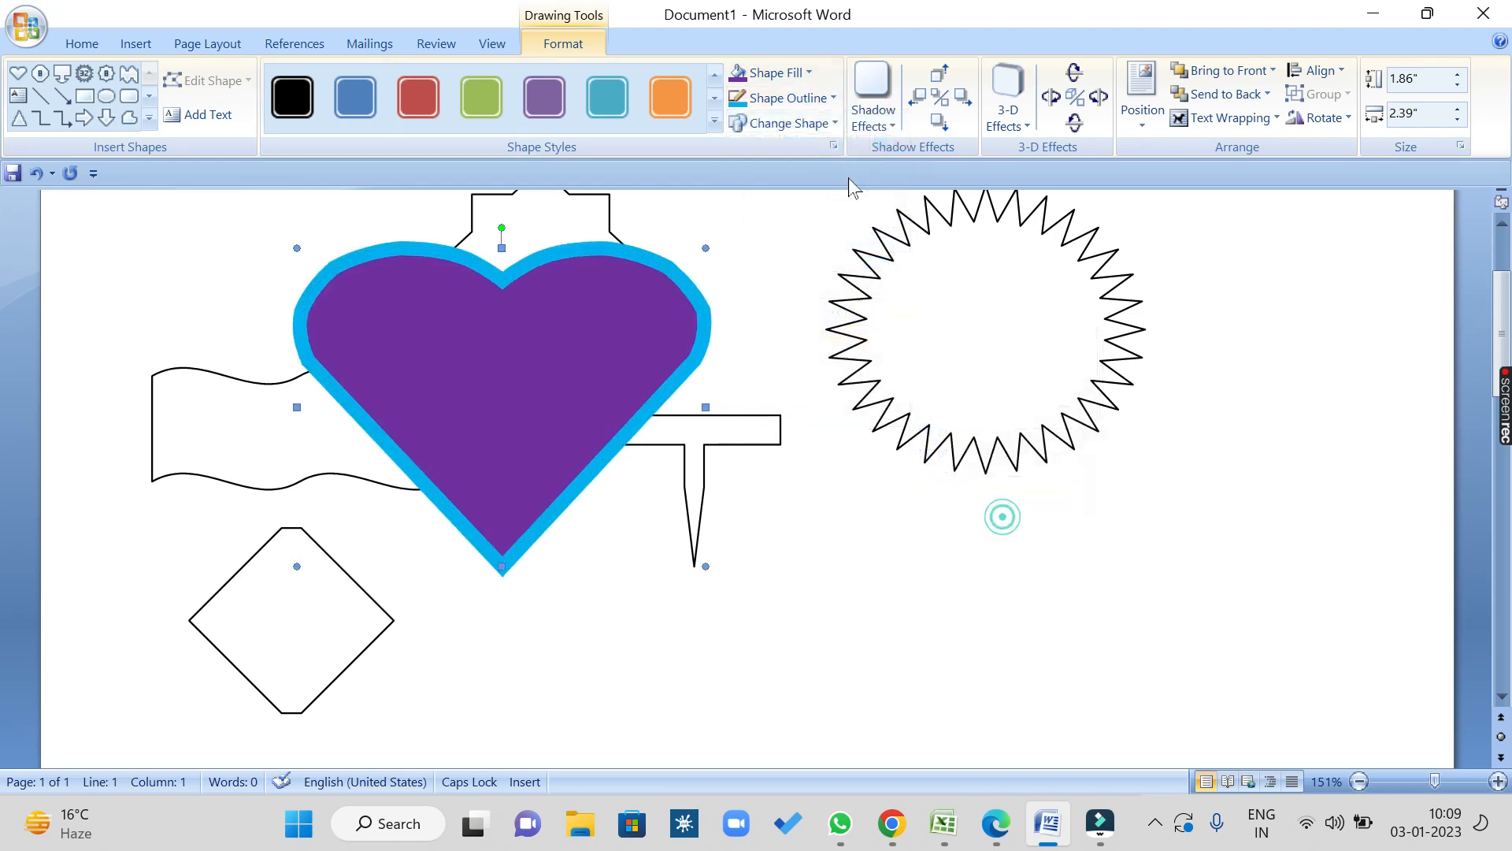
pyautogui.click(819, 98)
pyautogui.moveTo(819, 364)
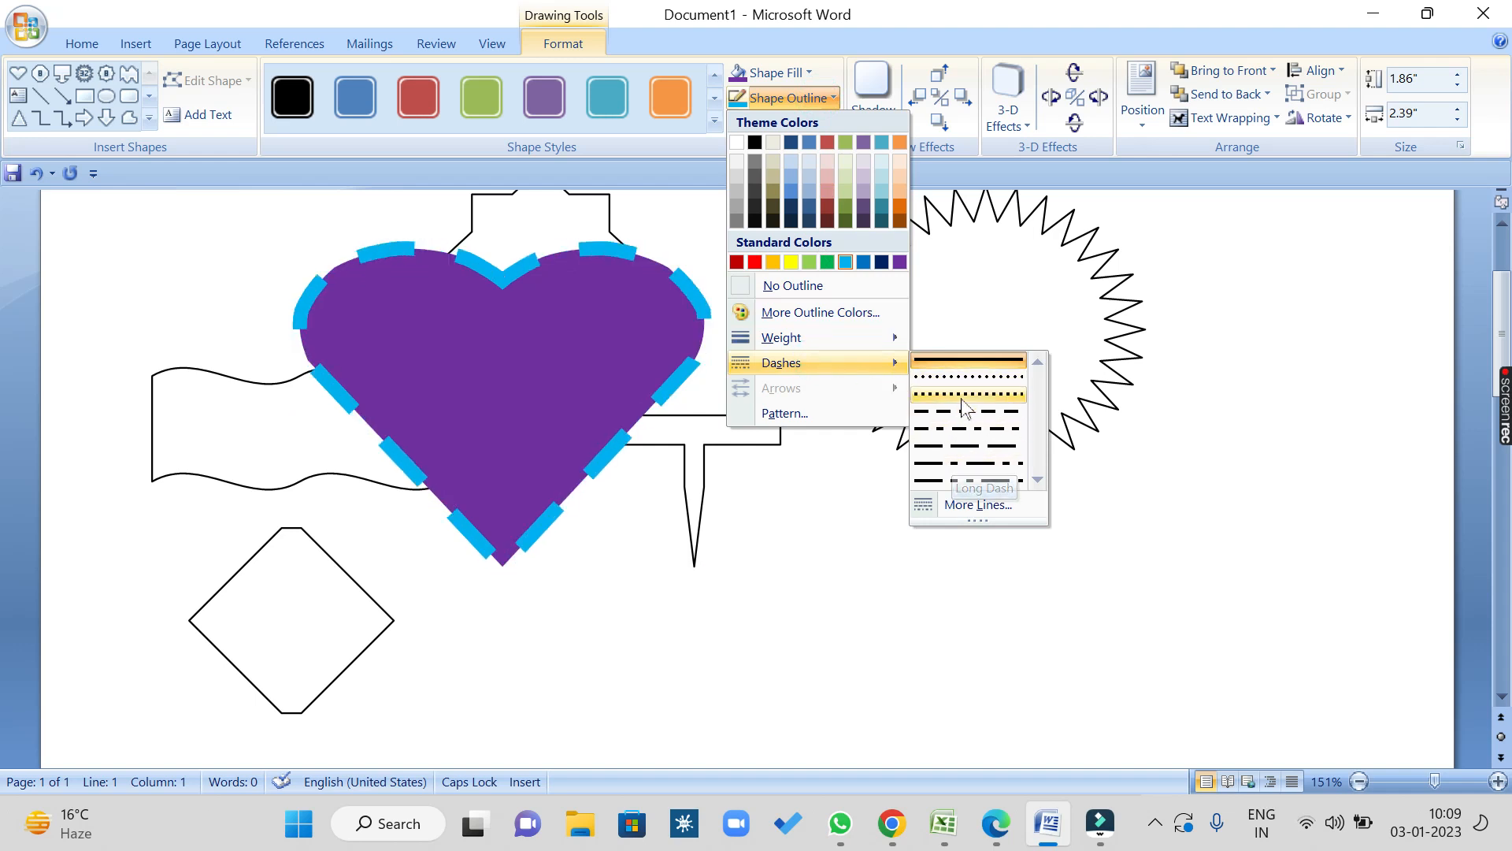
pyautogui.click(965, 358)
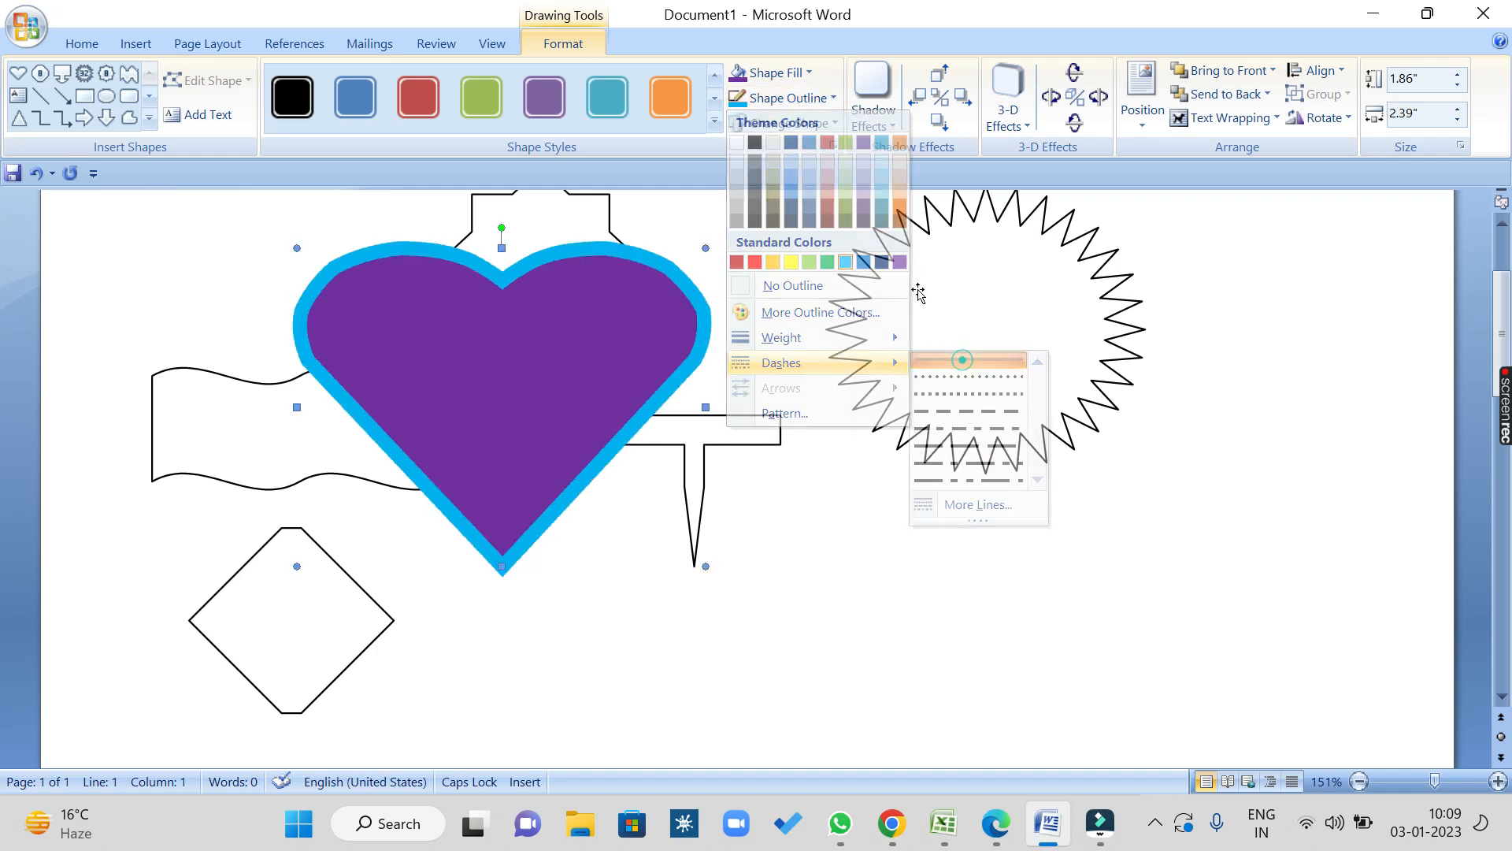
pyautogui.click(832, 99)
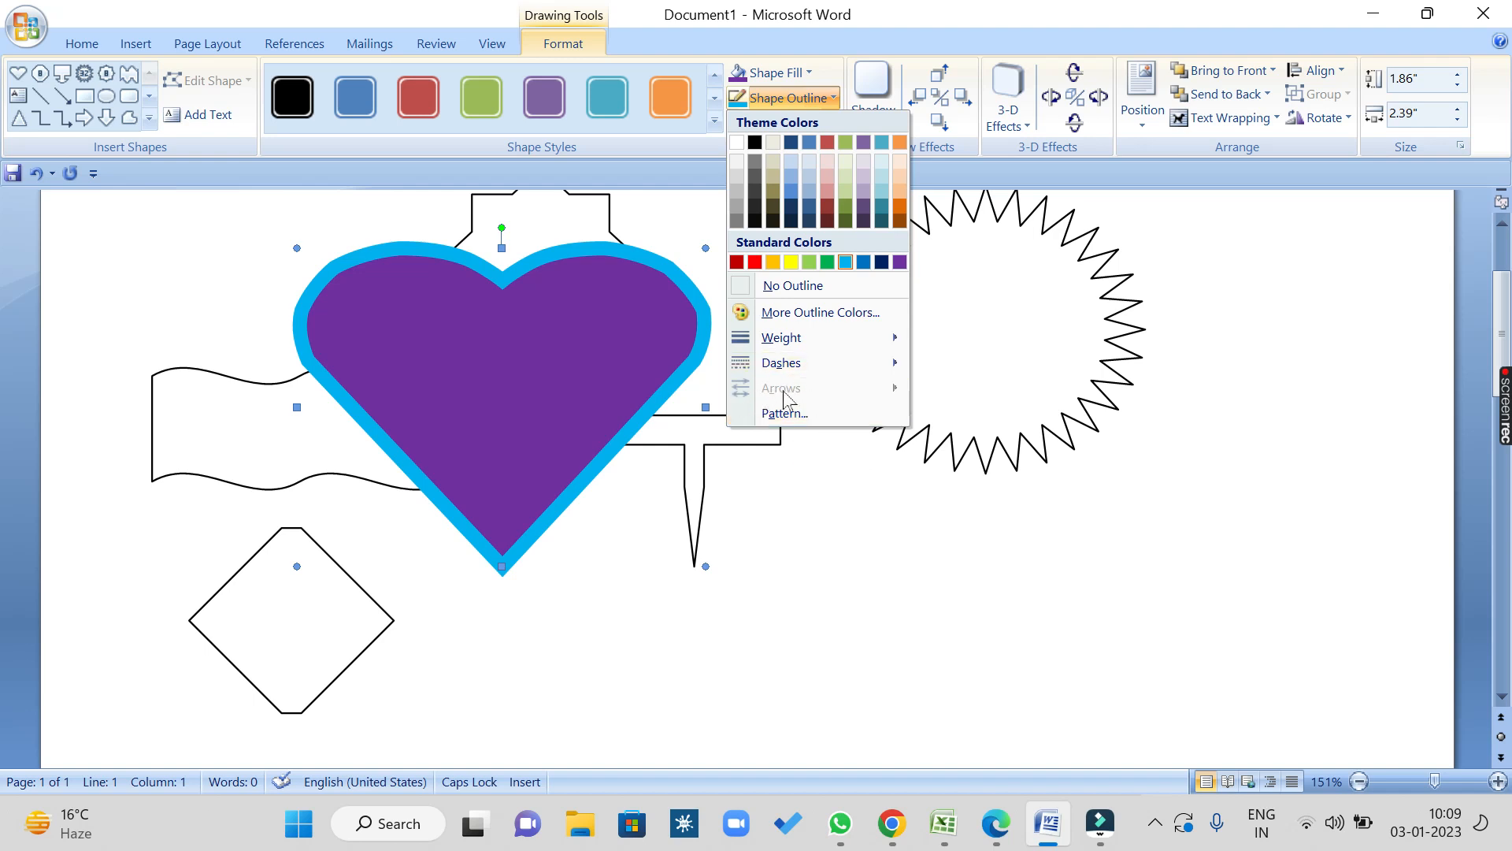
pyautogui.click(368, 3)
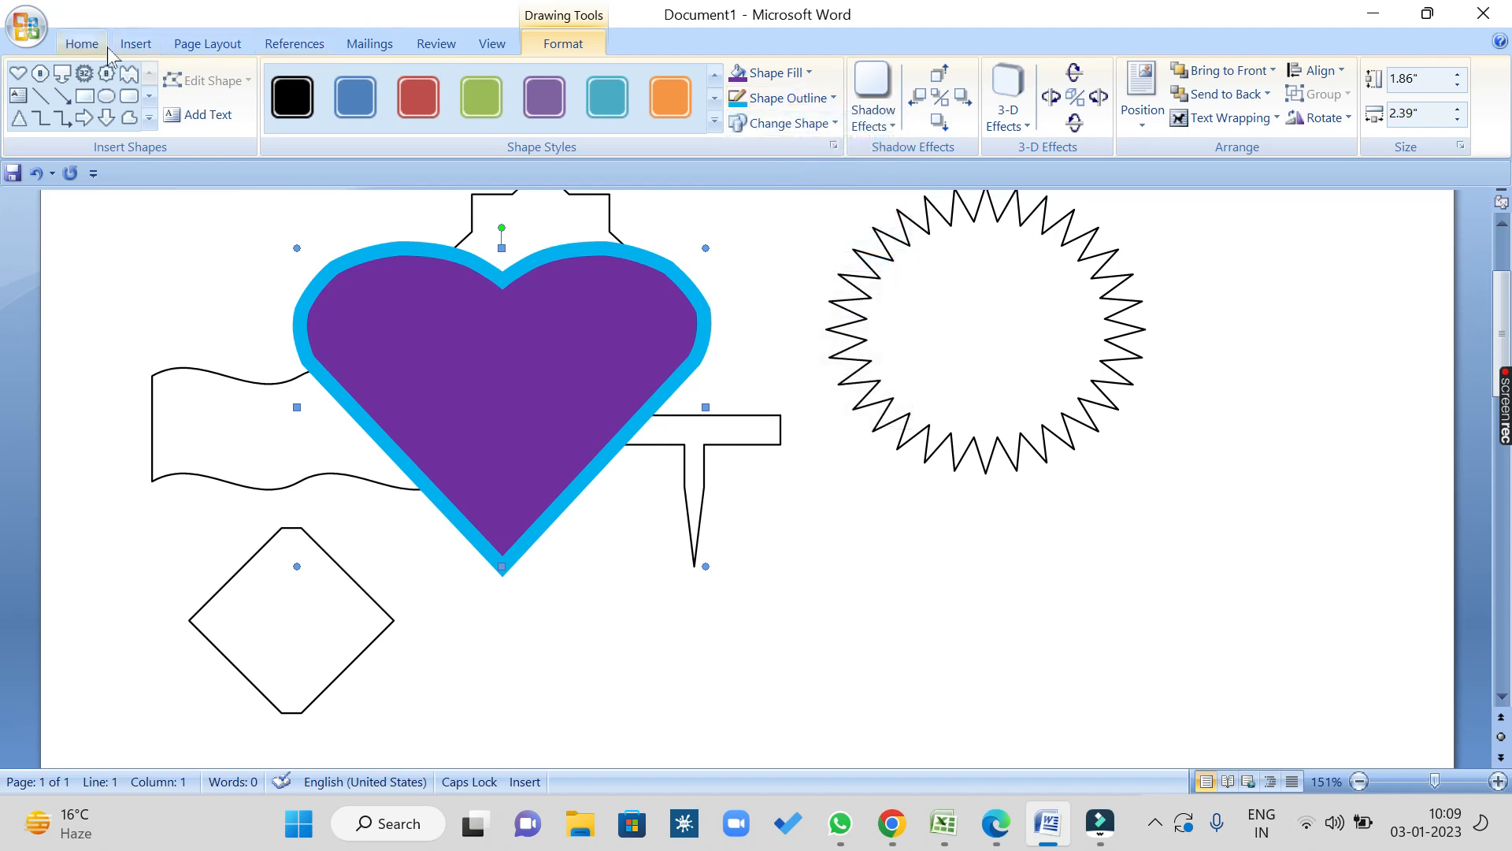
# Step: Draw a horizontal straight line about 3.61" long below the arrow callout and the spiky star
pyautogui.click(122, 45)
pyautogui.click(319, 86)
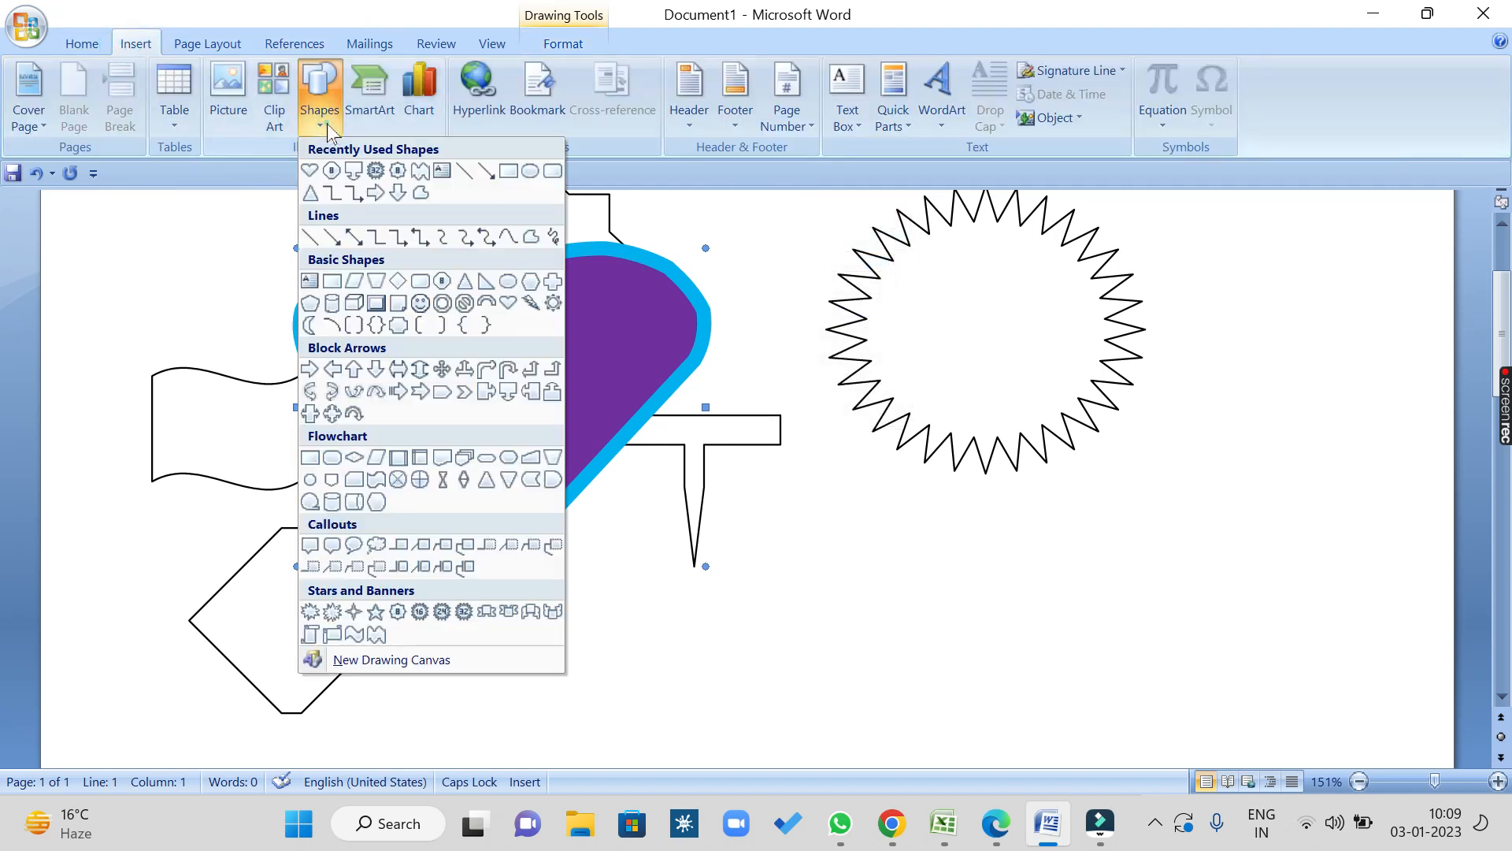
pyautogui.click(467, 168)
pyautogui.moveTo(601, 627)
pyautogui.mouseDown()
pyautogui.moveTo(1135, 637)
pyautogui.moveTo(1218, 613)
pyautogui.mouseUp()
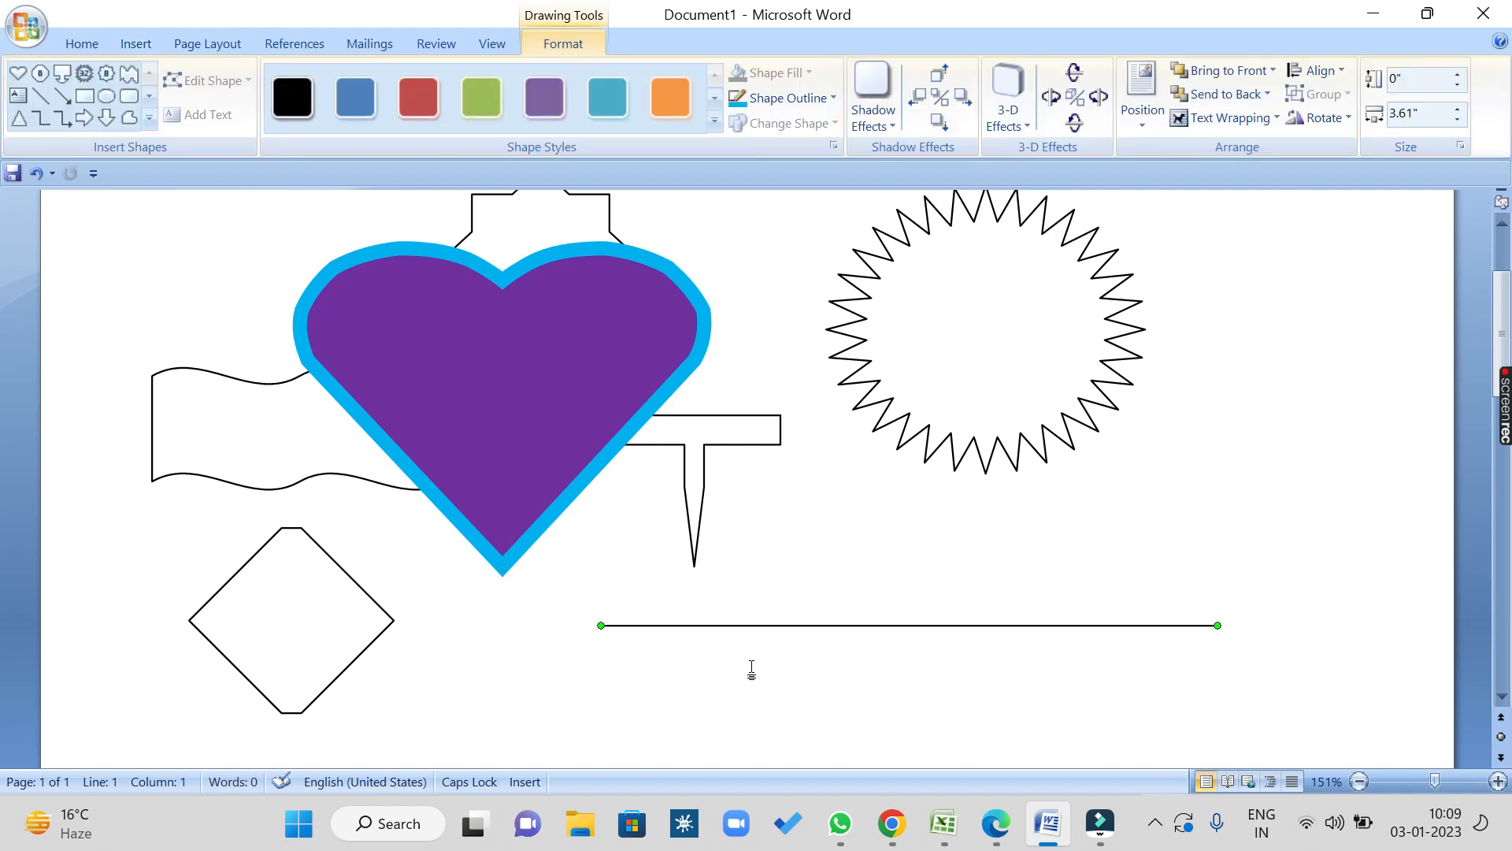
# Step: Give the line an arrow style with a diamond at its start and a solid arrowhead at its end
pyautogui.click(792, 97)
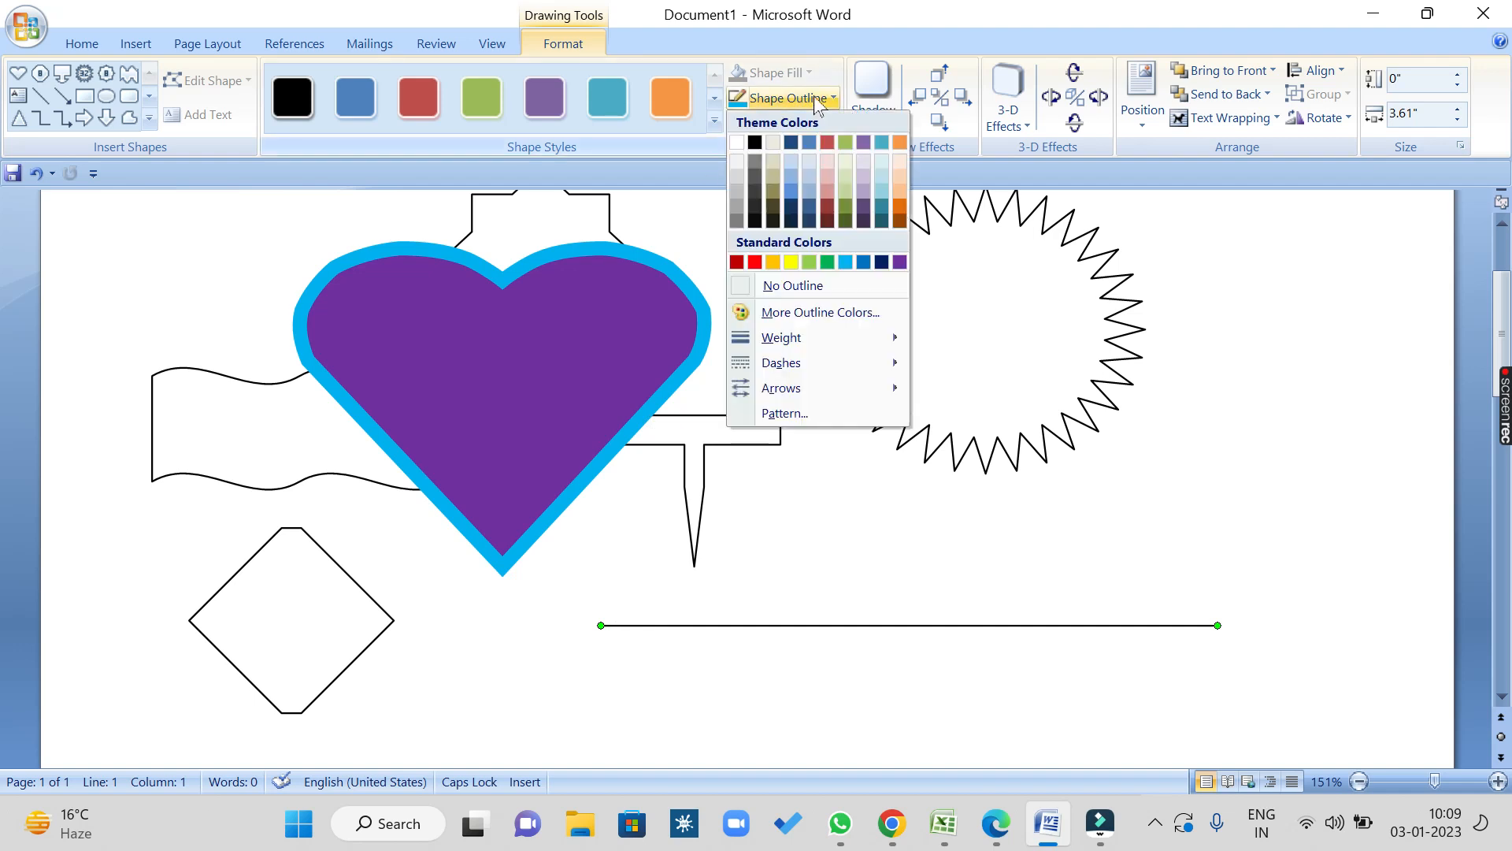
pyautogui.click(825, 391)
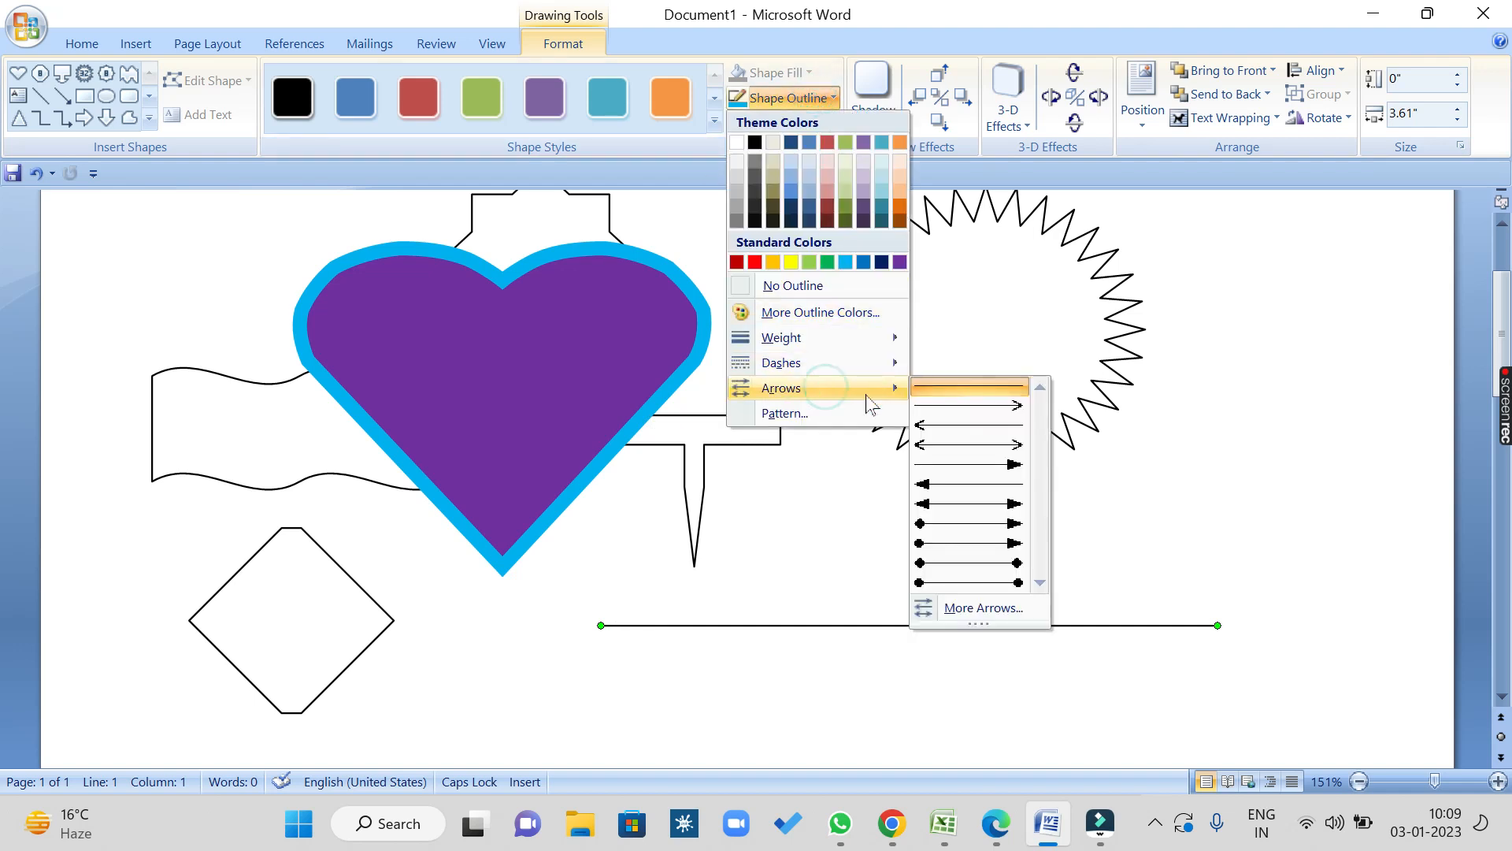
pyautogui.click(975, 523)
pyautogui.click(1239, 683)
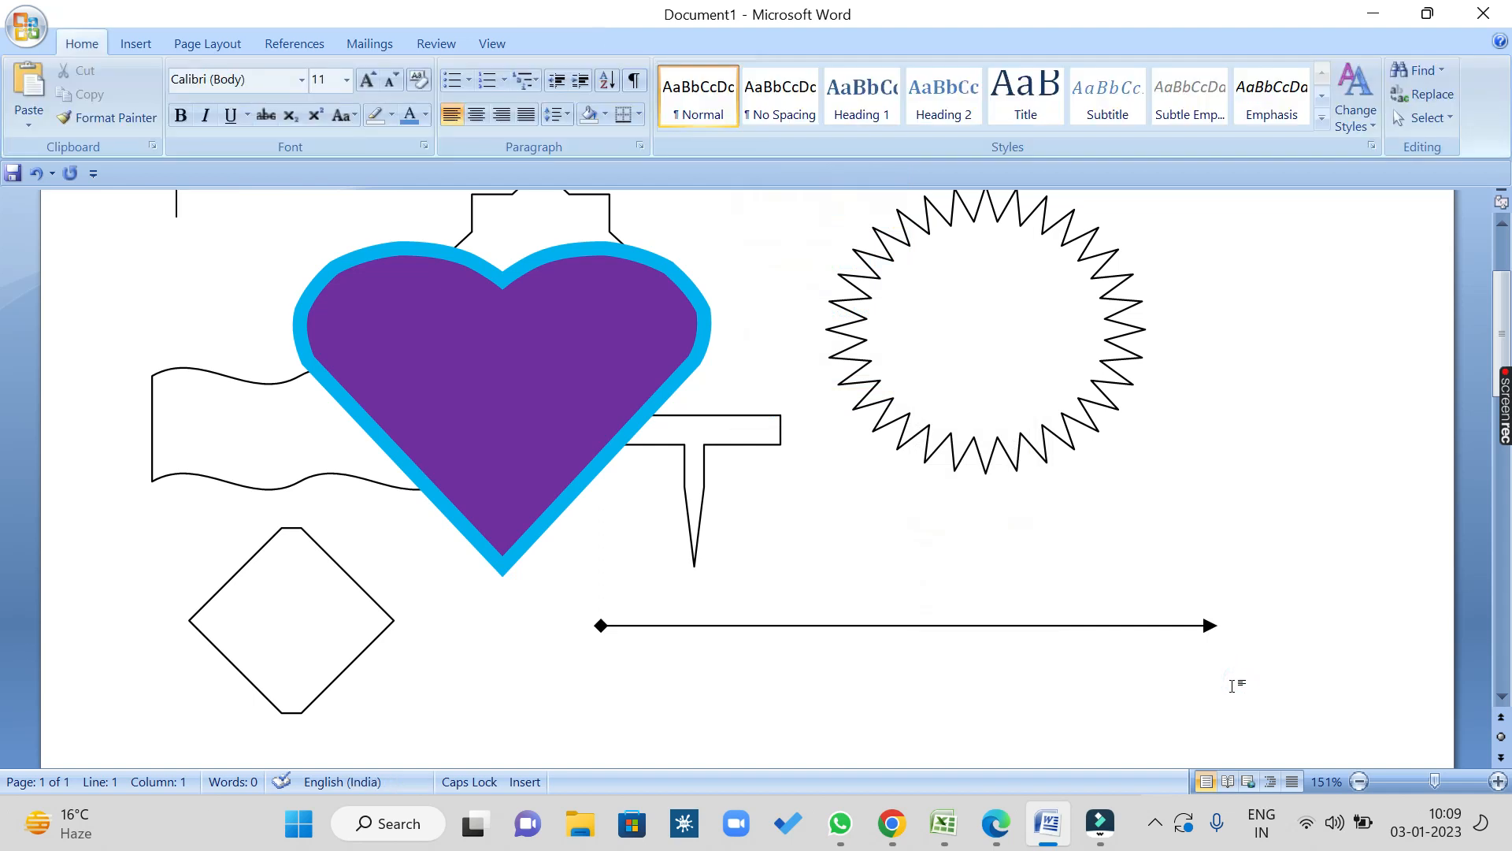
# Step: Apply a patterned outline of solid diamonds with a red foreground to the heart
pyautogui.click(597, 318)
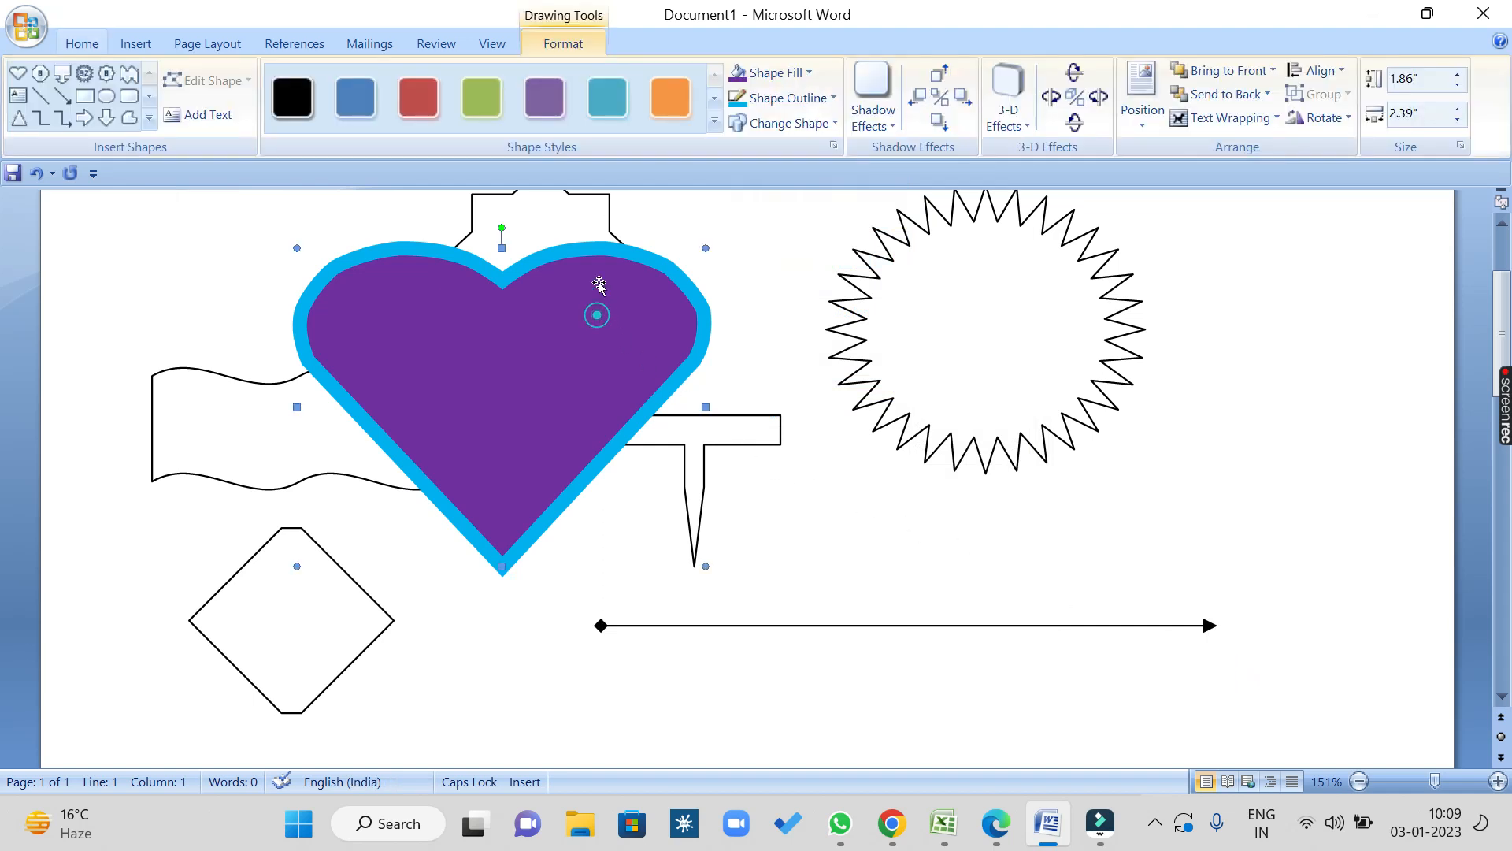
pyautogui.click(800, 98)
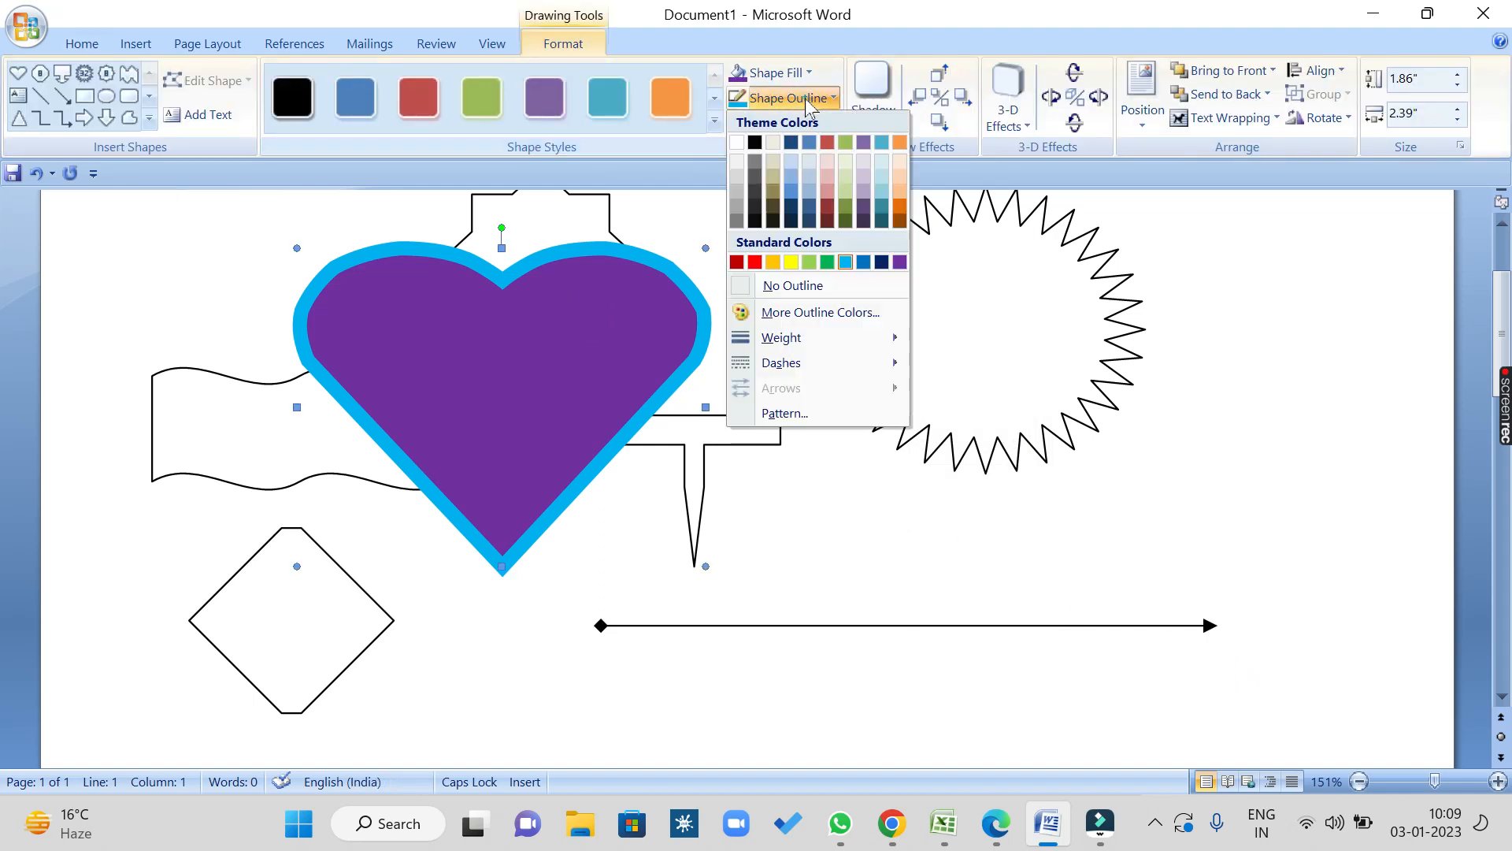
pyautogui.click(797, 414)
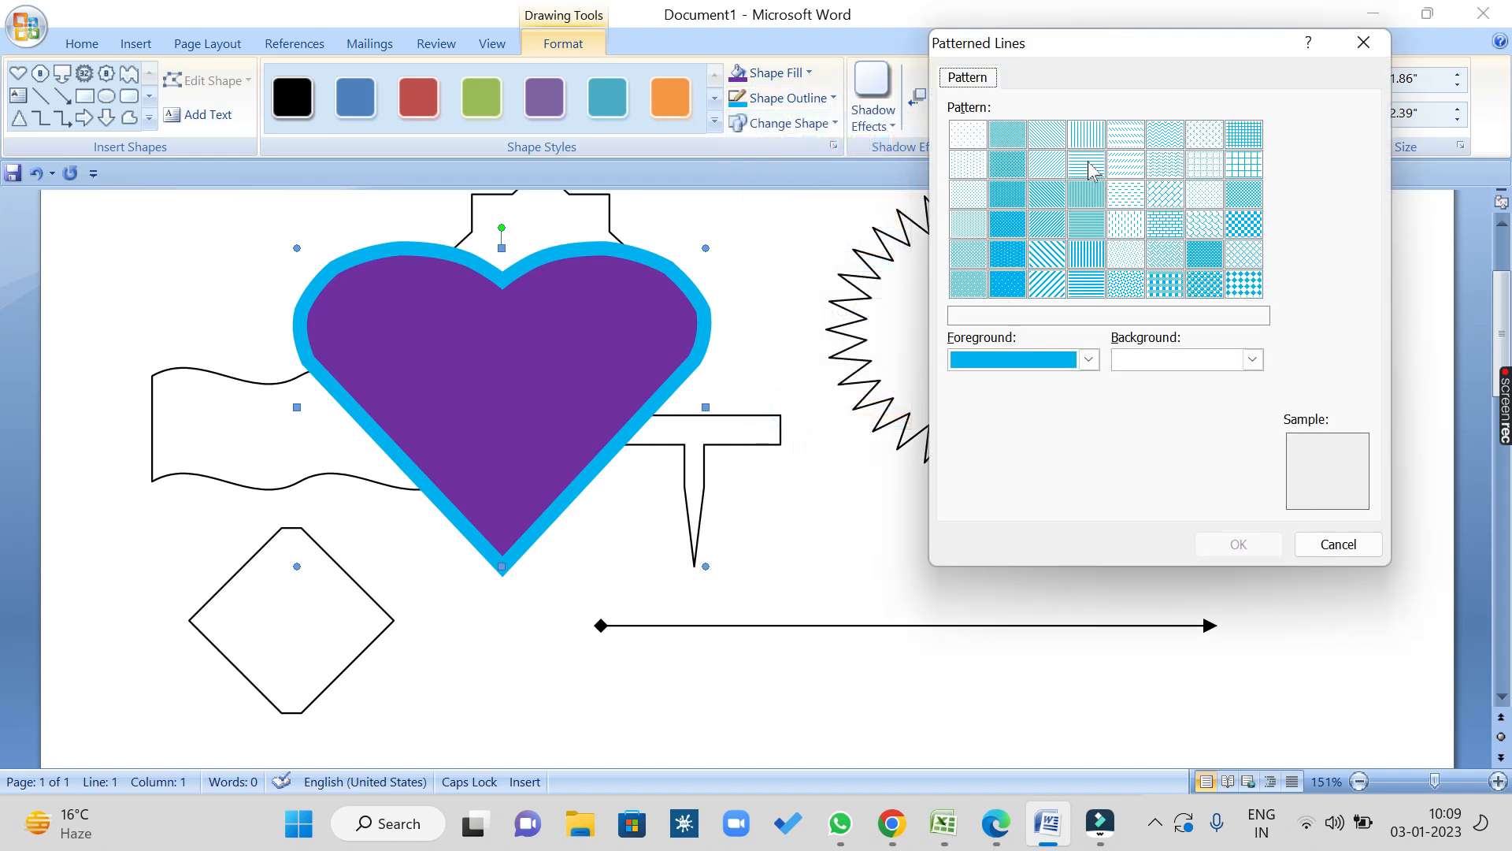
pyautogui.click(1087, 360)
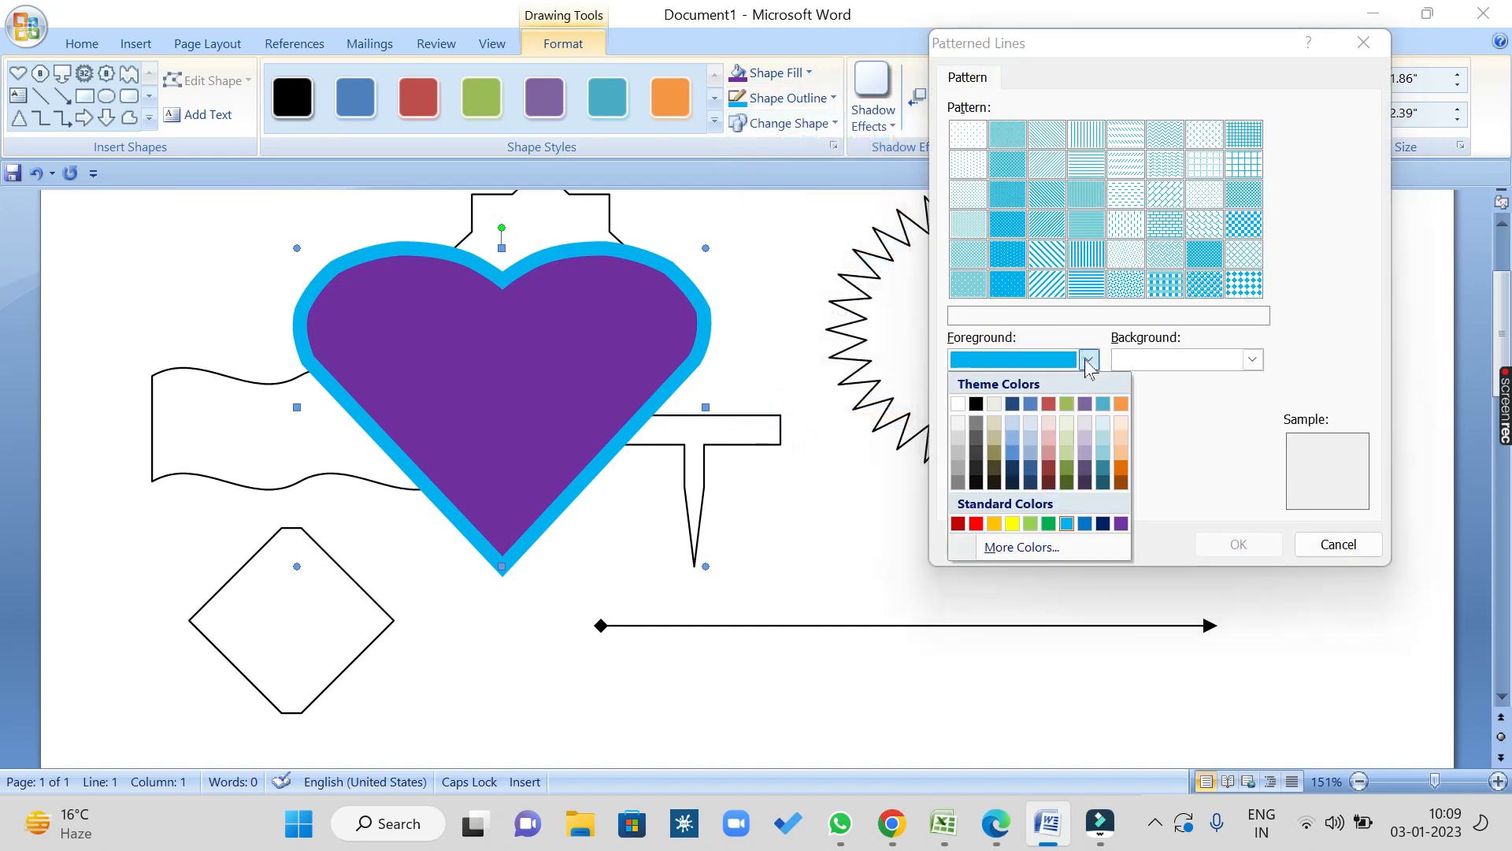
pyautogui.click(976, 524)
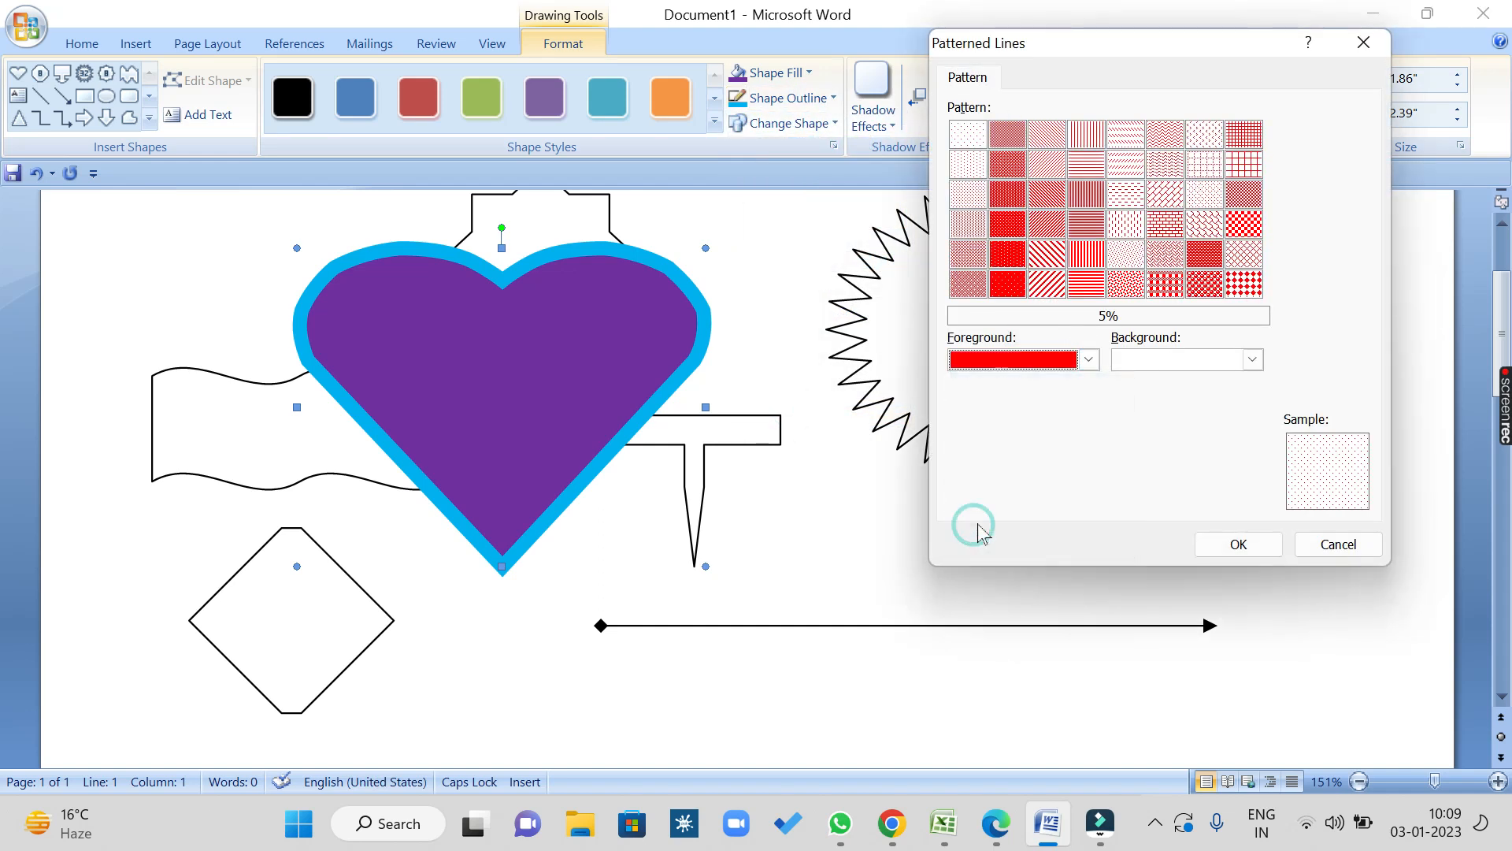
pyautogui.click(1244, 285)
pyautogui.click(1243, 545)
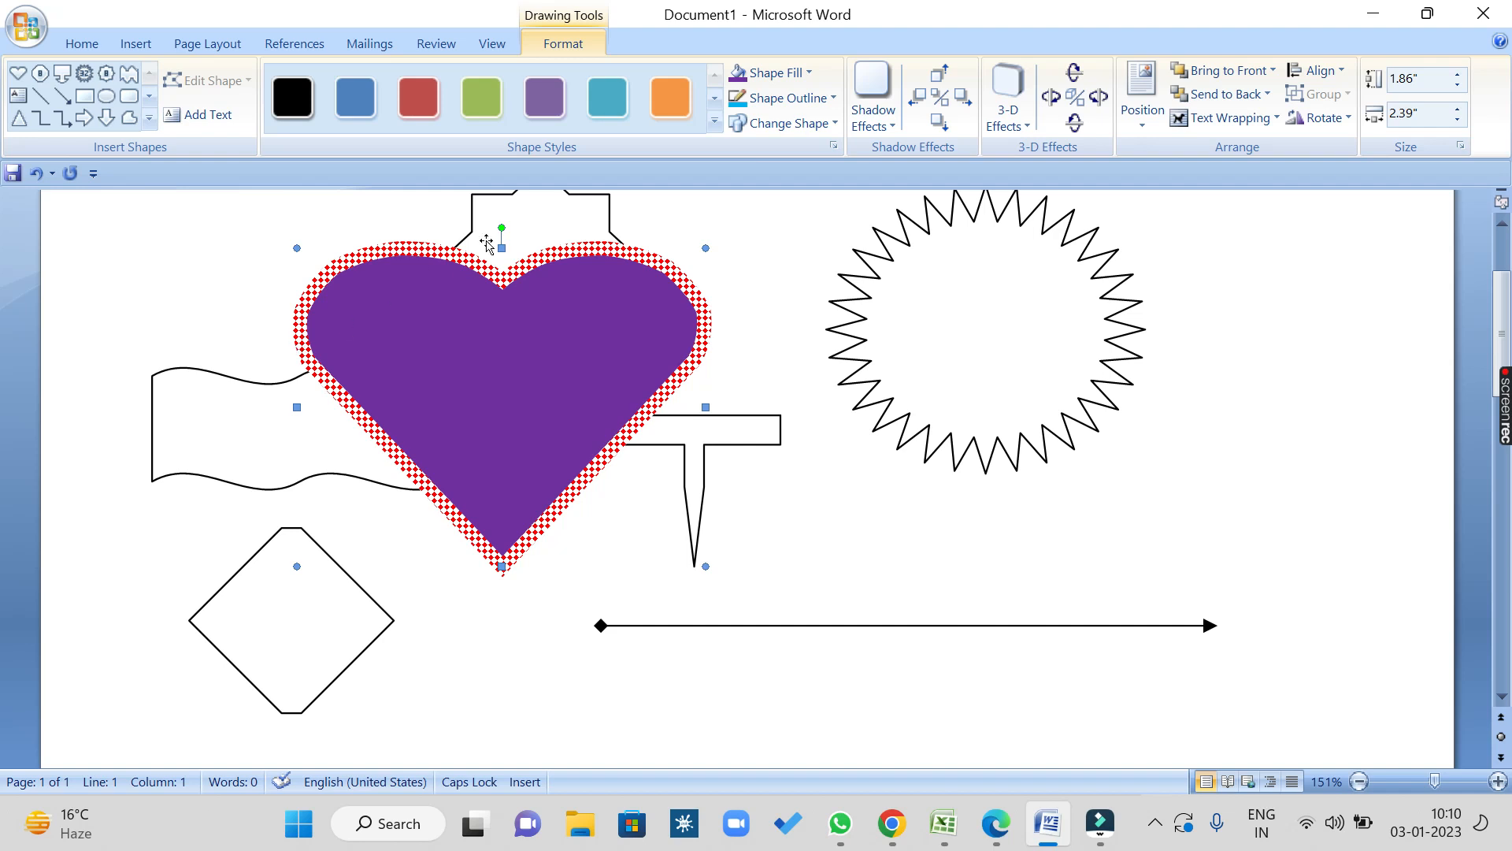
# Step: Remove both the fill and the outline from the heart
pyautogui.click(832, 99)
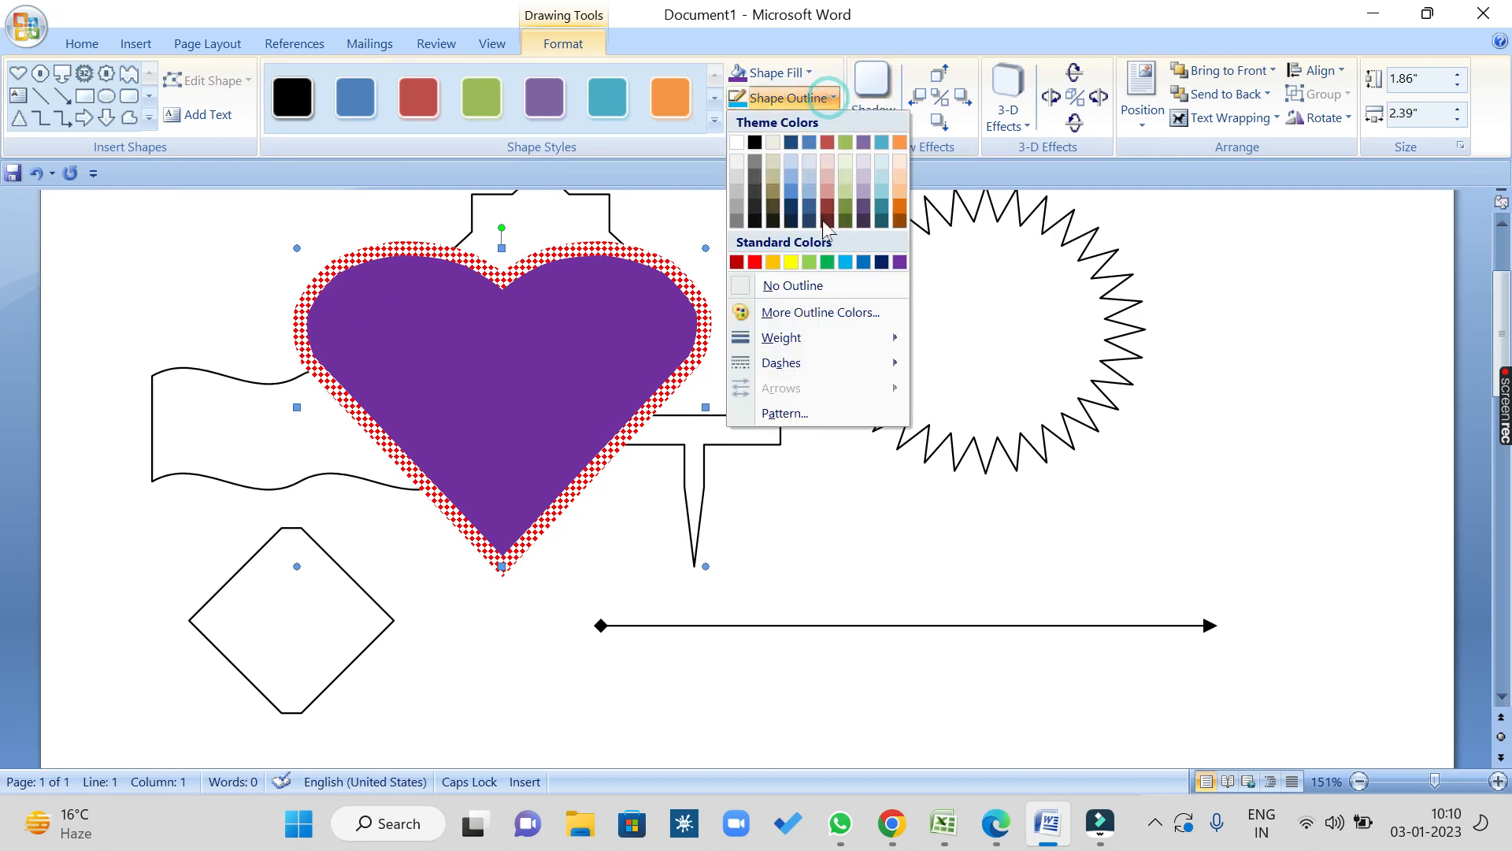
pyautogui.click(809, 73)
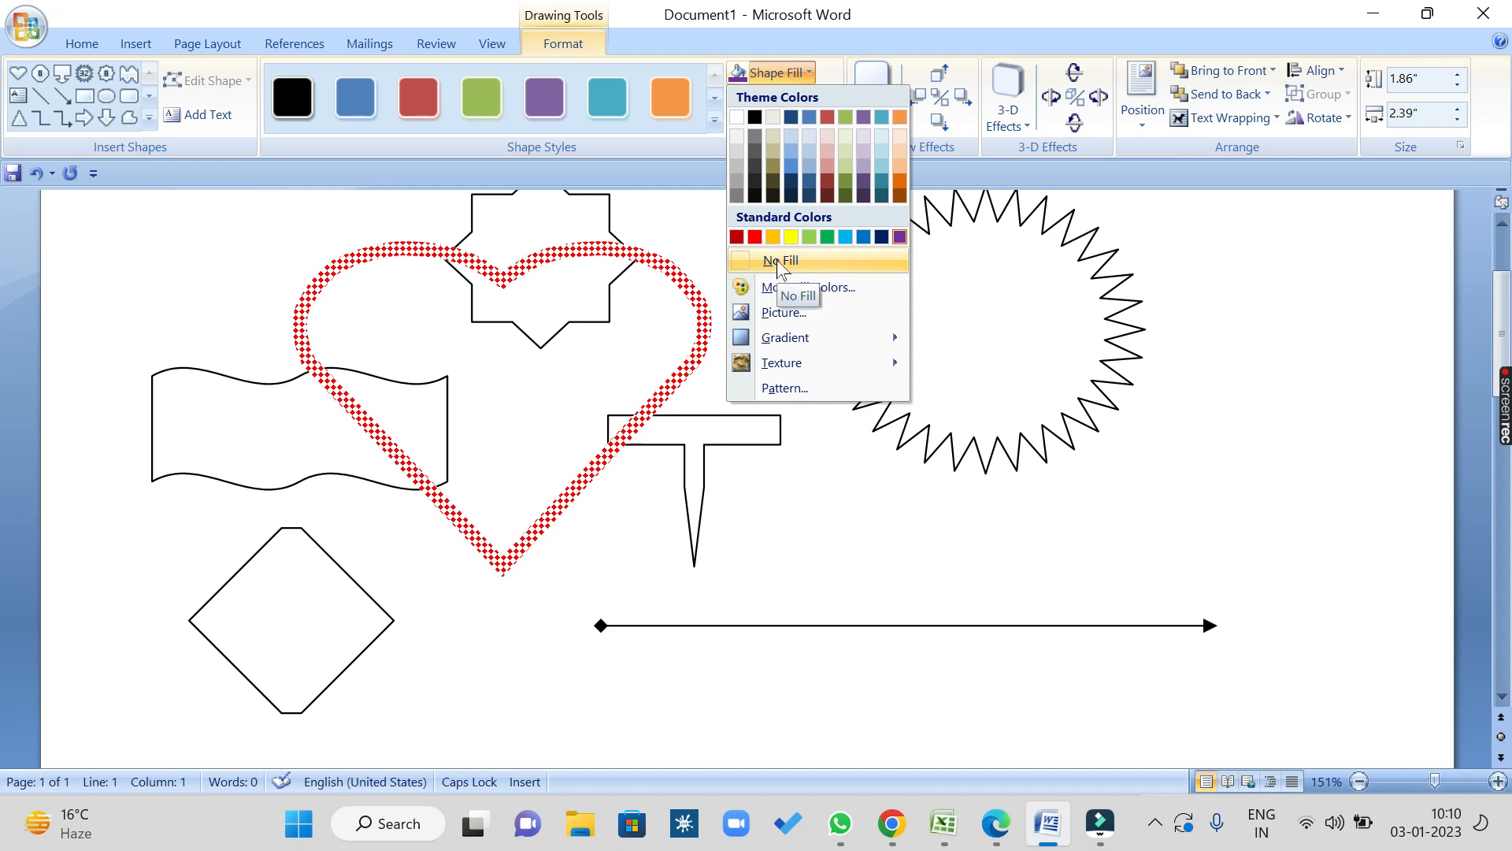
pyautogui.click(778, 263)
pyautogui.click(820, 98)
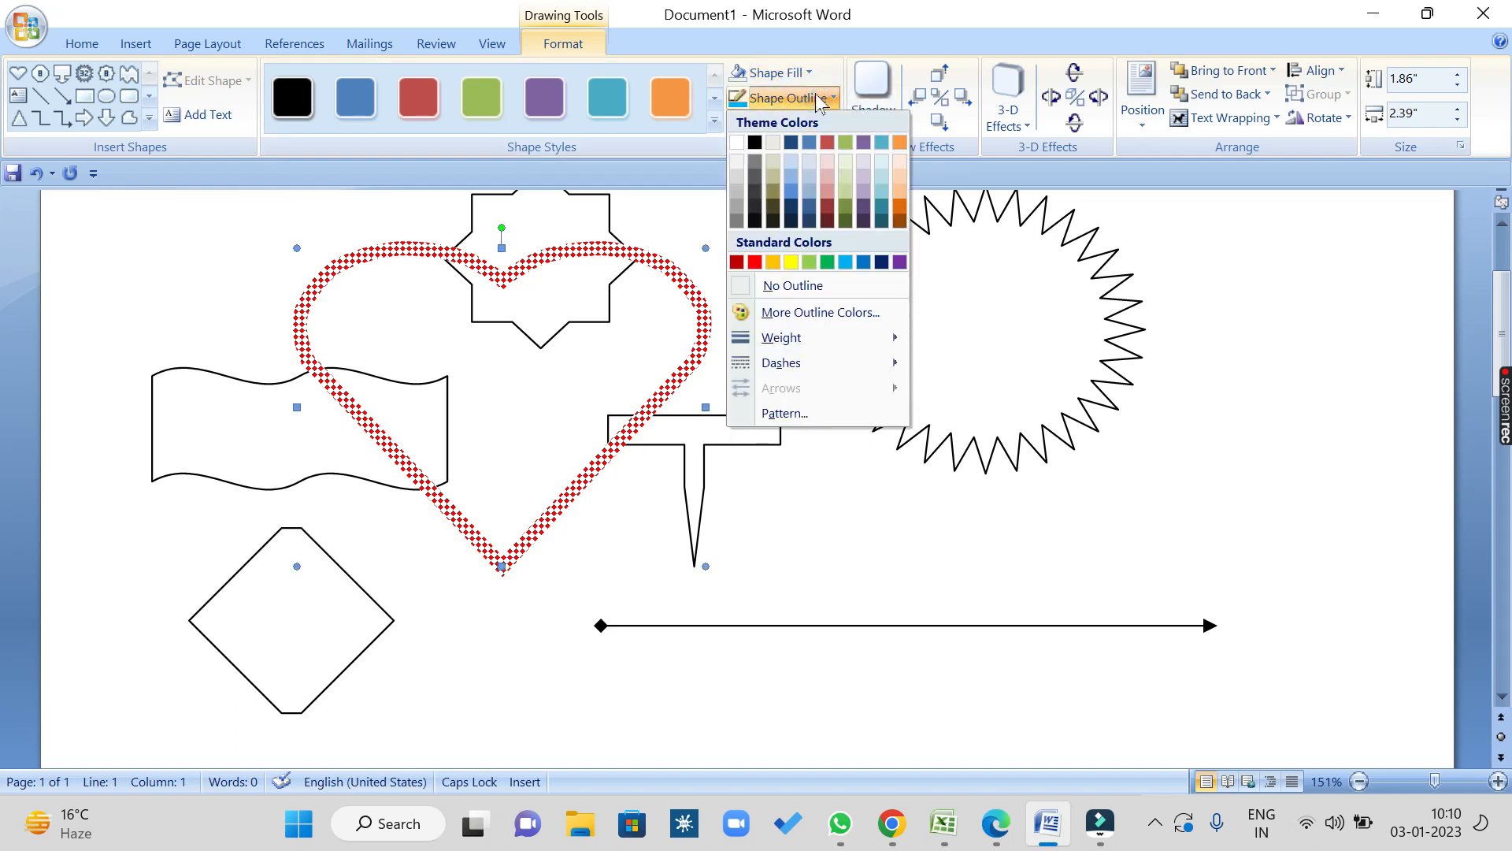
pyautogui.click(797, 282)
pyautogui.click(791, 540)
pyautogui.click(508, 419)
pyautogui.click(523, 411)
pyautogui.click(339, 326)
pyautogui.click(661, 273)
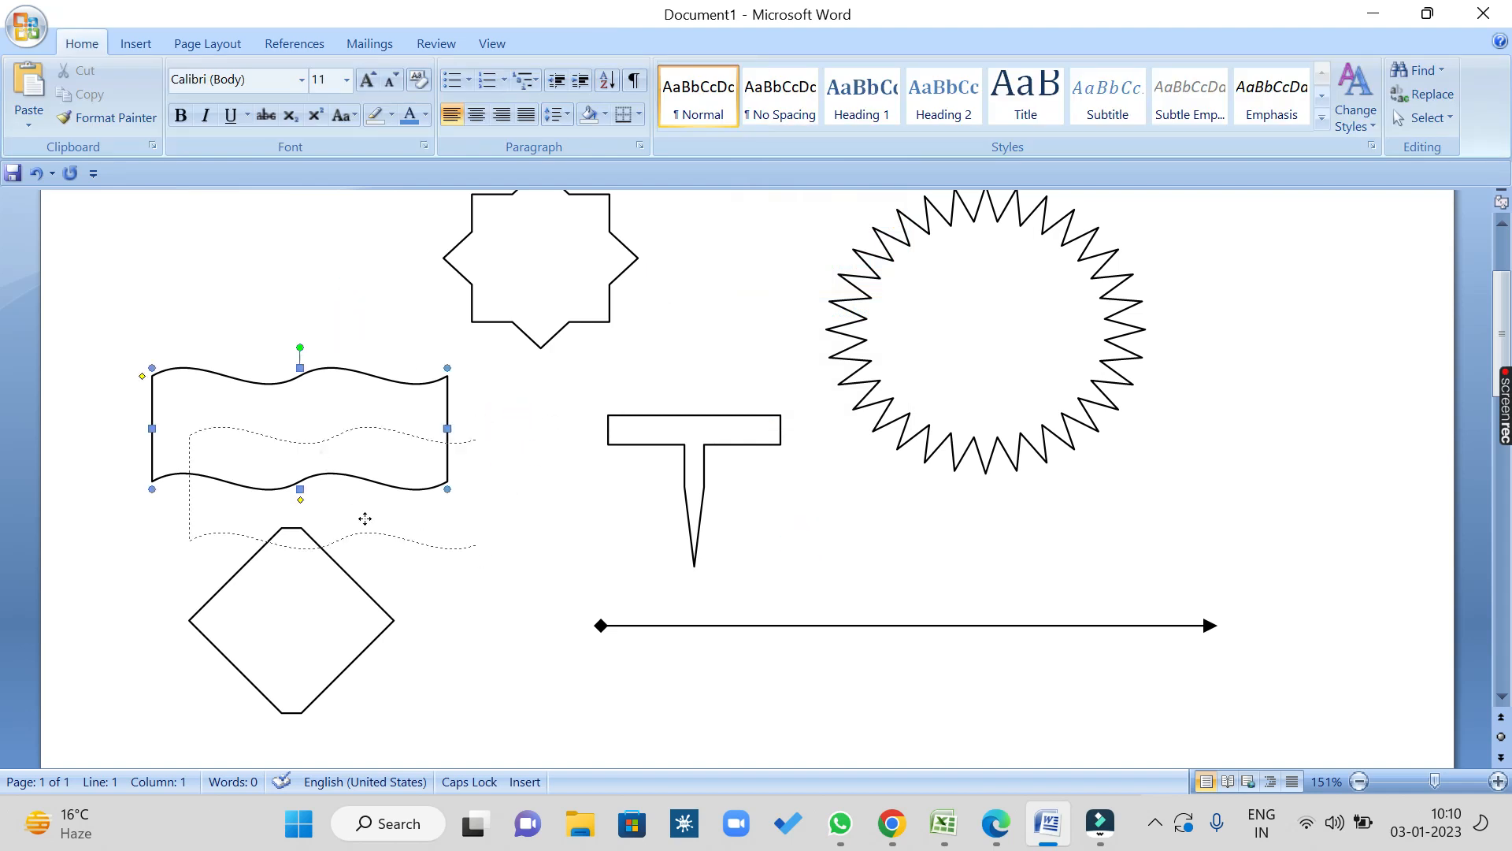
# Step: Move the wave banner down and right so it partly sits behind the near-diamond, and deselect it
pyautogui.moveTo(345, 411); pyautogui.dragTo(434, 510)
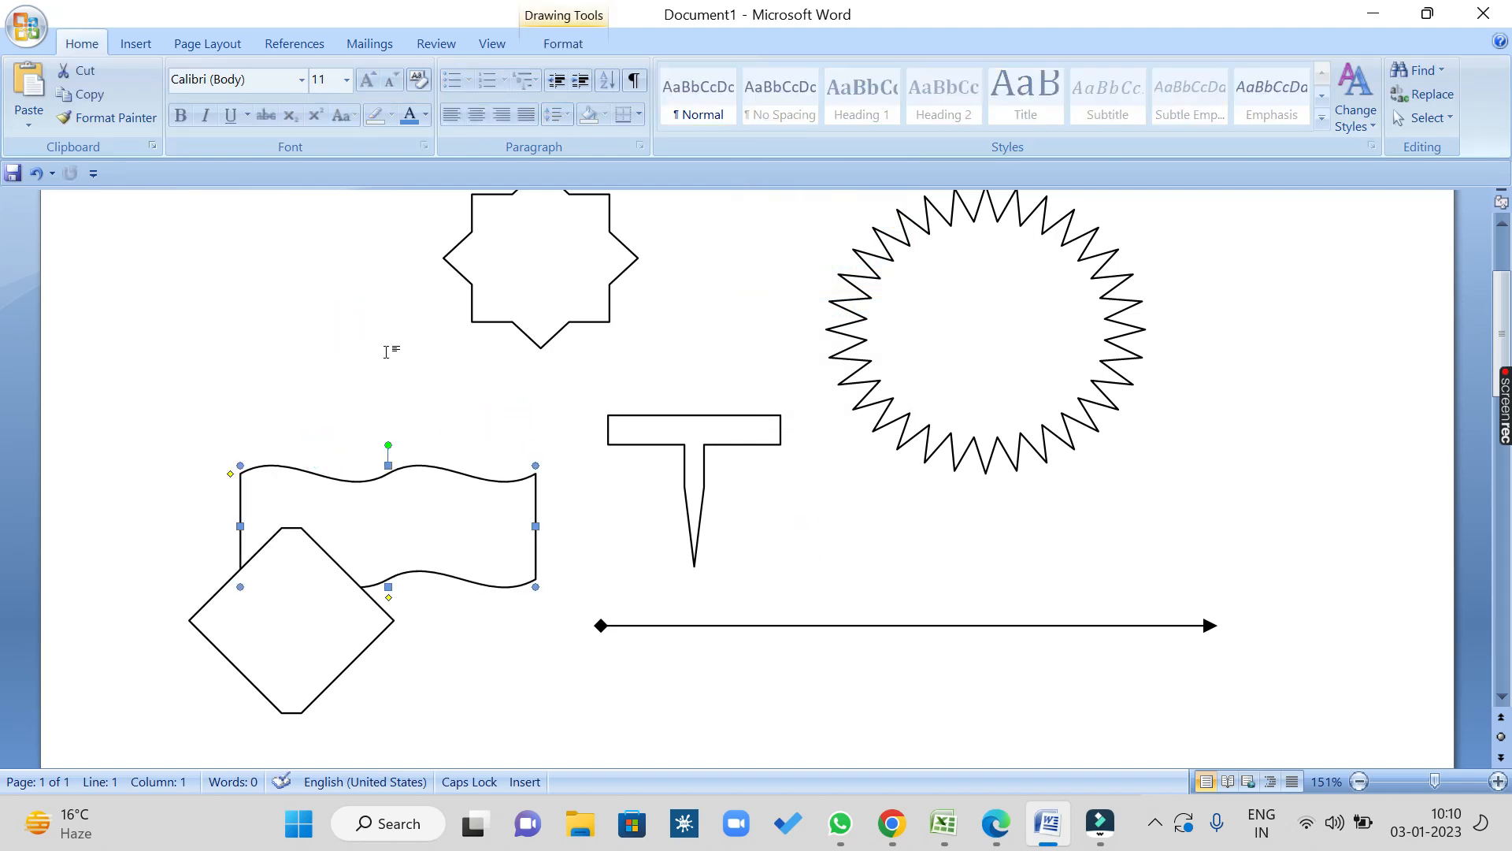
pyautogui.click(467, 389)
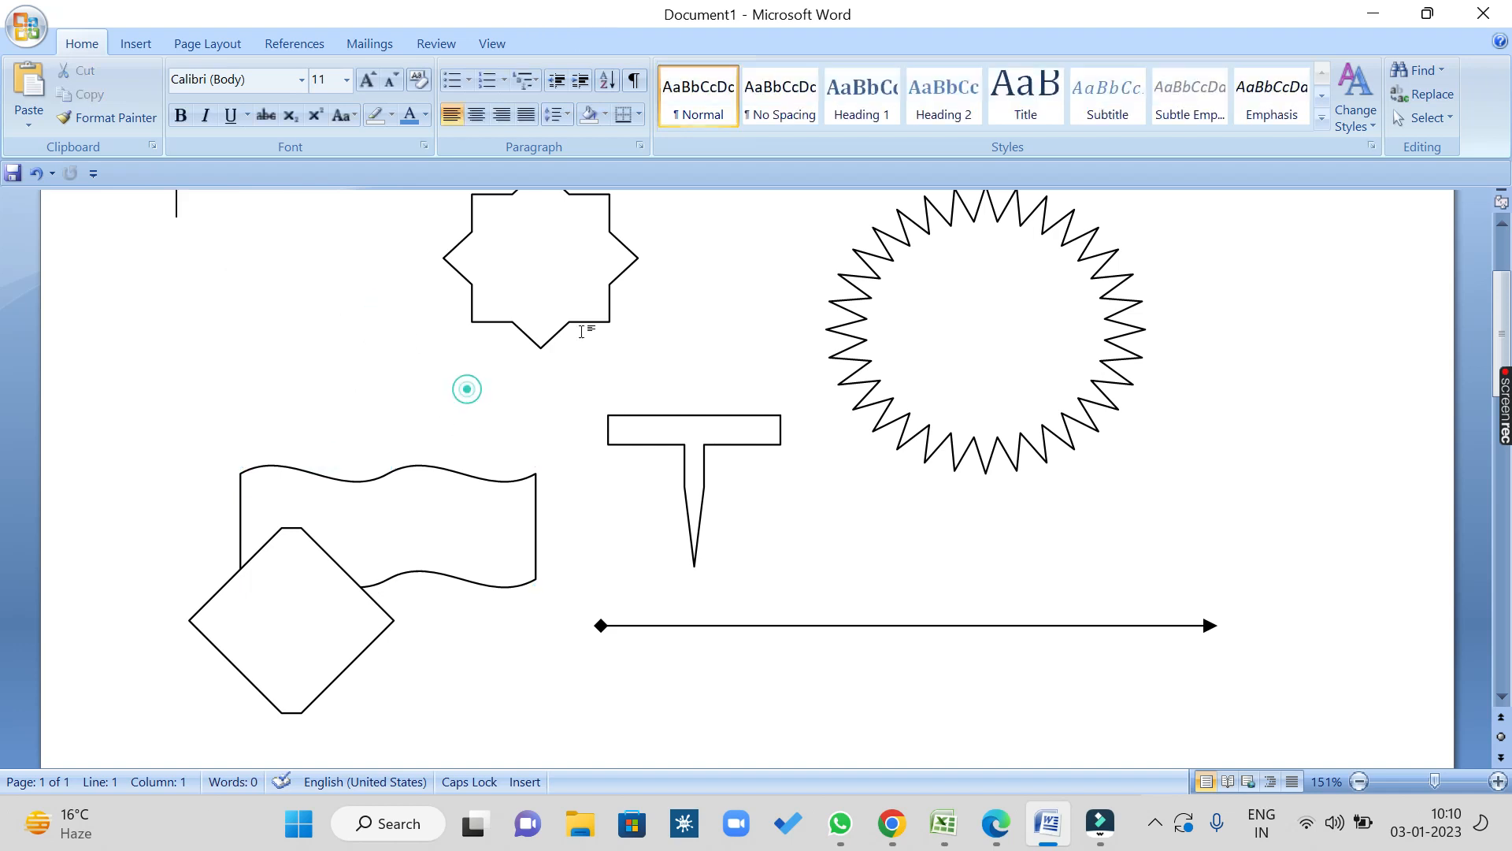
# Step: Move the eight-pointed star and the 32-point star down the page, and change the 32-point star to the flowchart Collate shape
pyautogui.moveTo(554, 295); pyautogui.dragTo(518, 367)
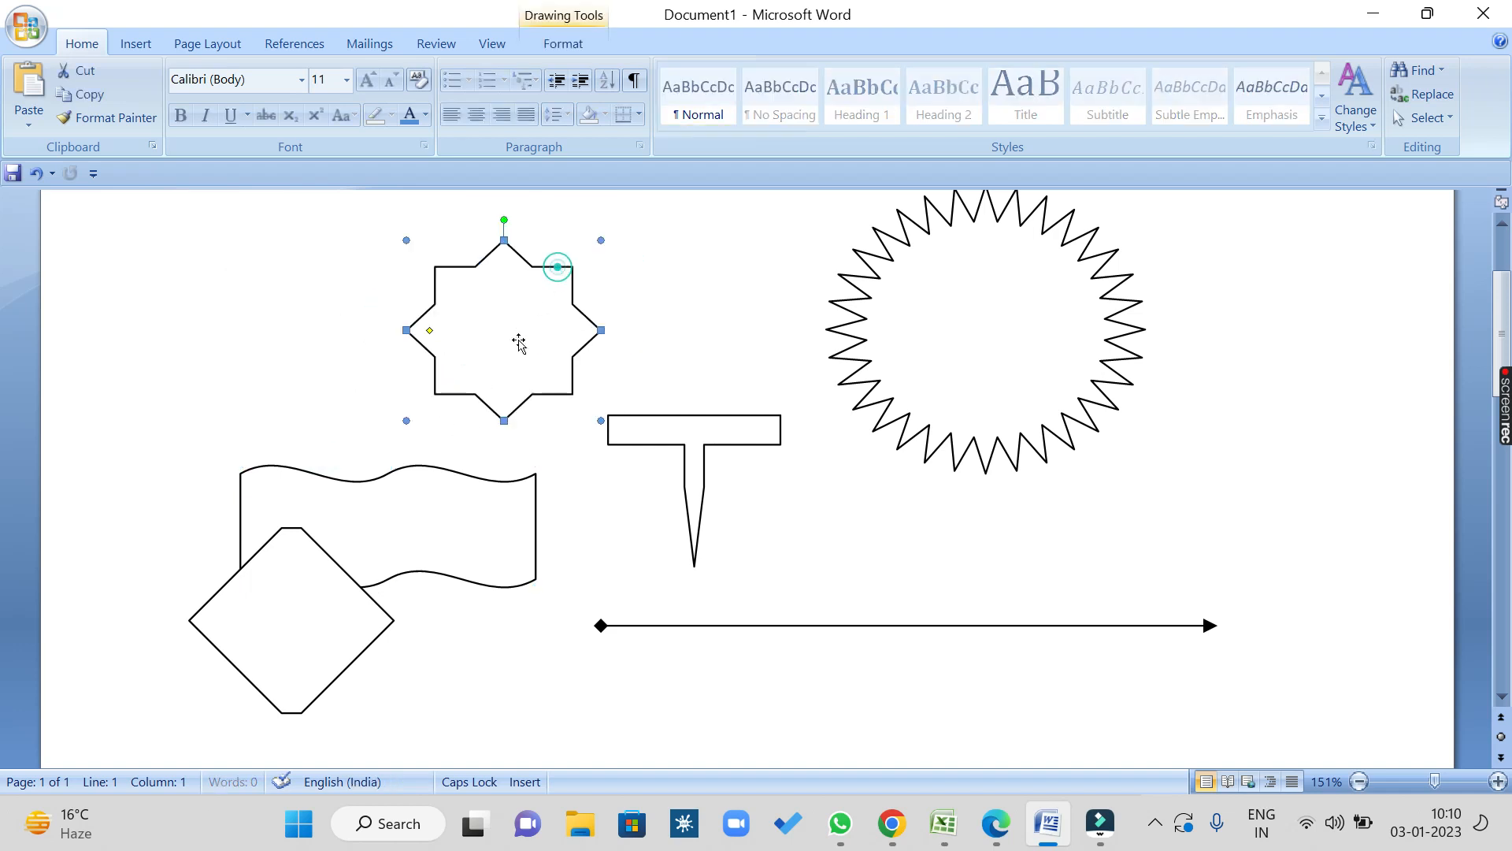
pyautogui.click(563, 43)
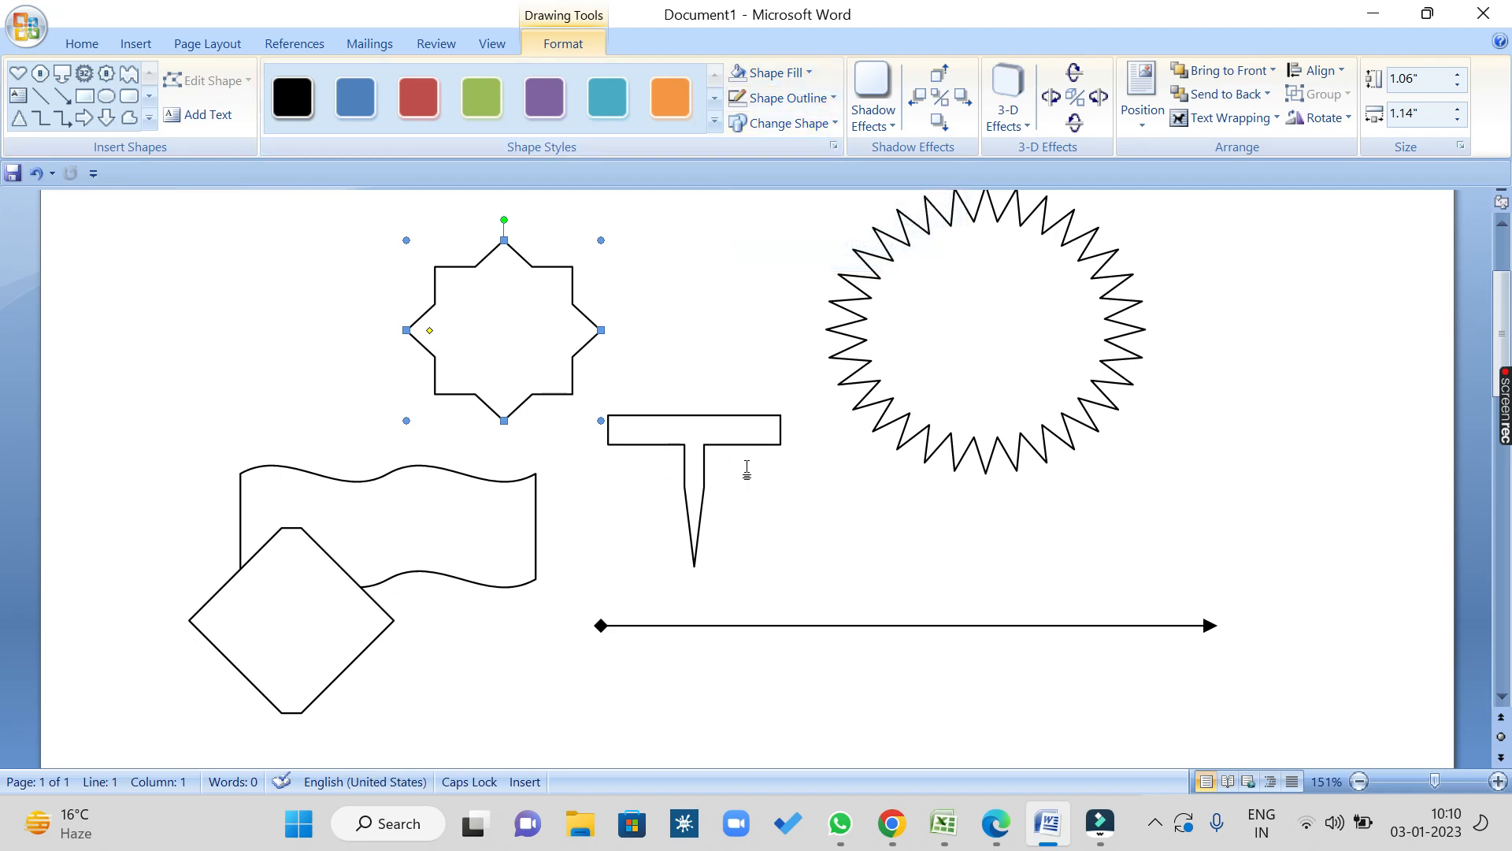
pyautogui.click(933, 334)
pyautogui.moveTo(932, 192); pyautogui.dragTo(932, 220)
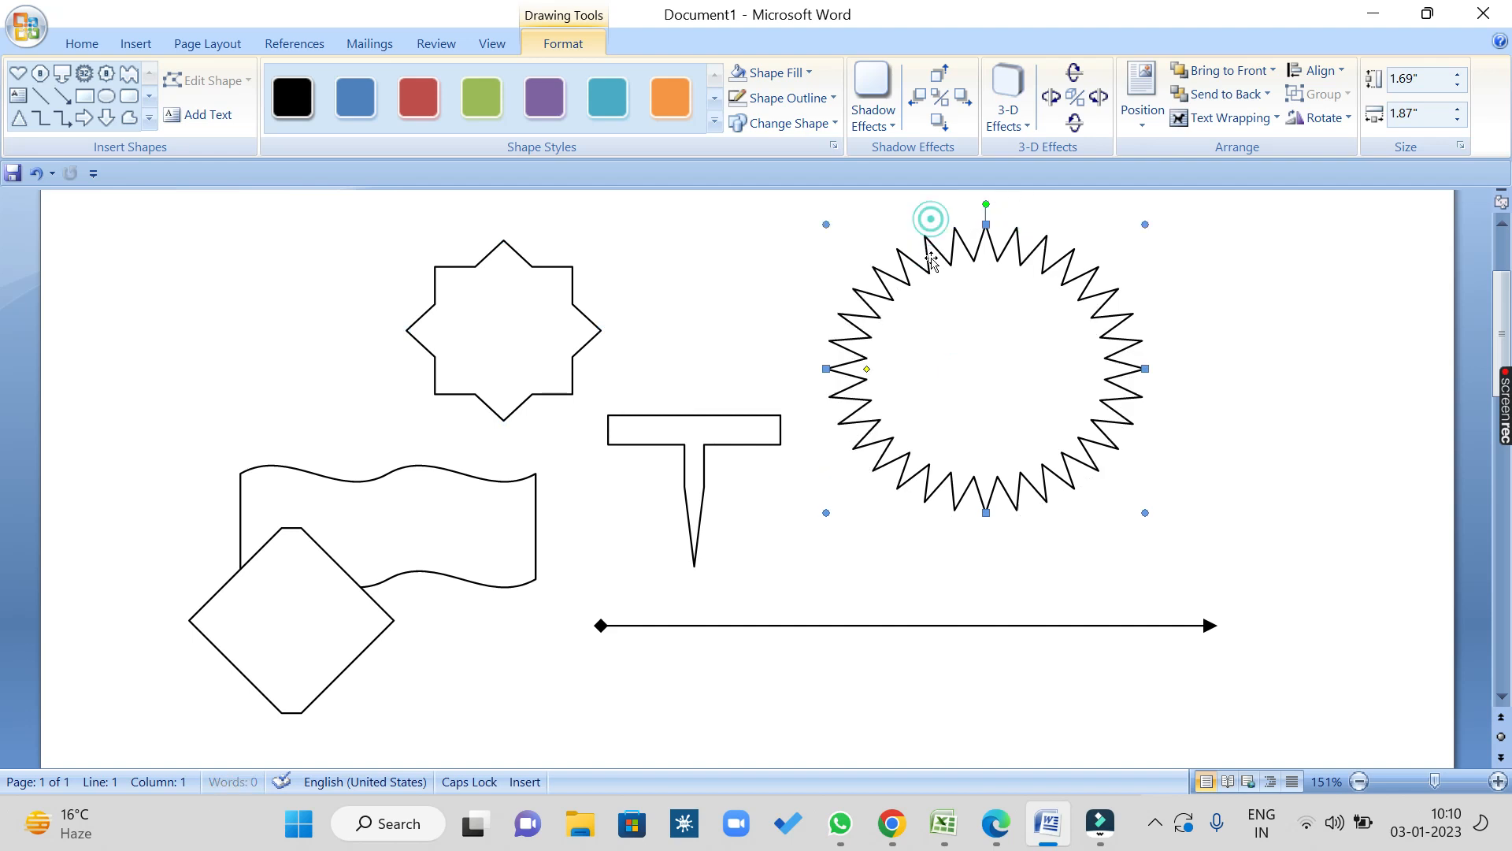
pyautogui.click(788, 123)
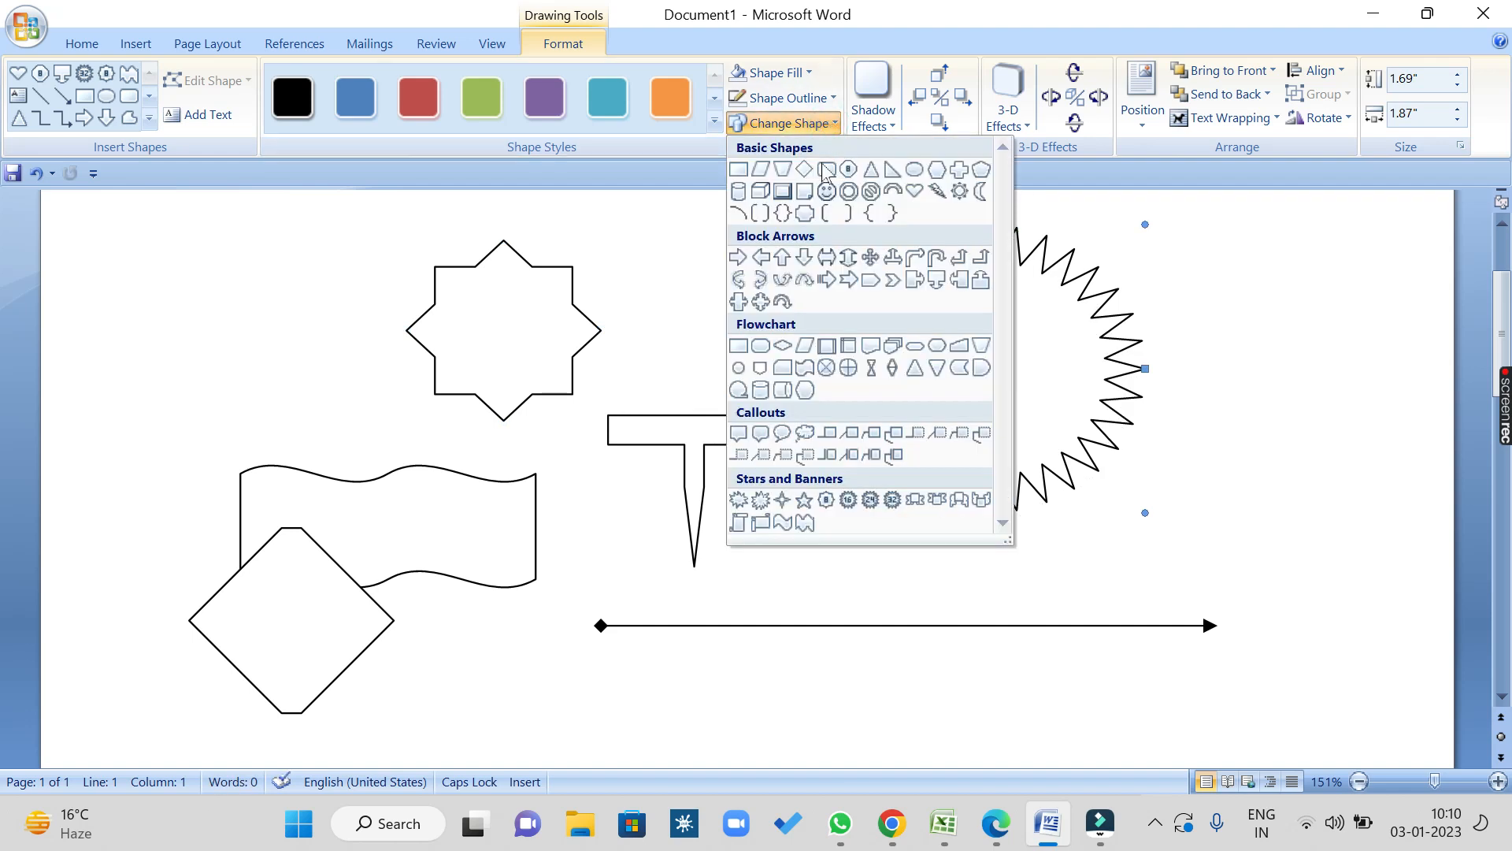
pyautogui.click(869, 368)
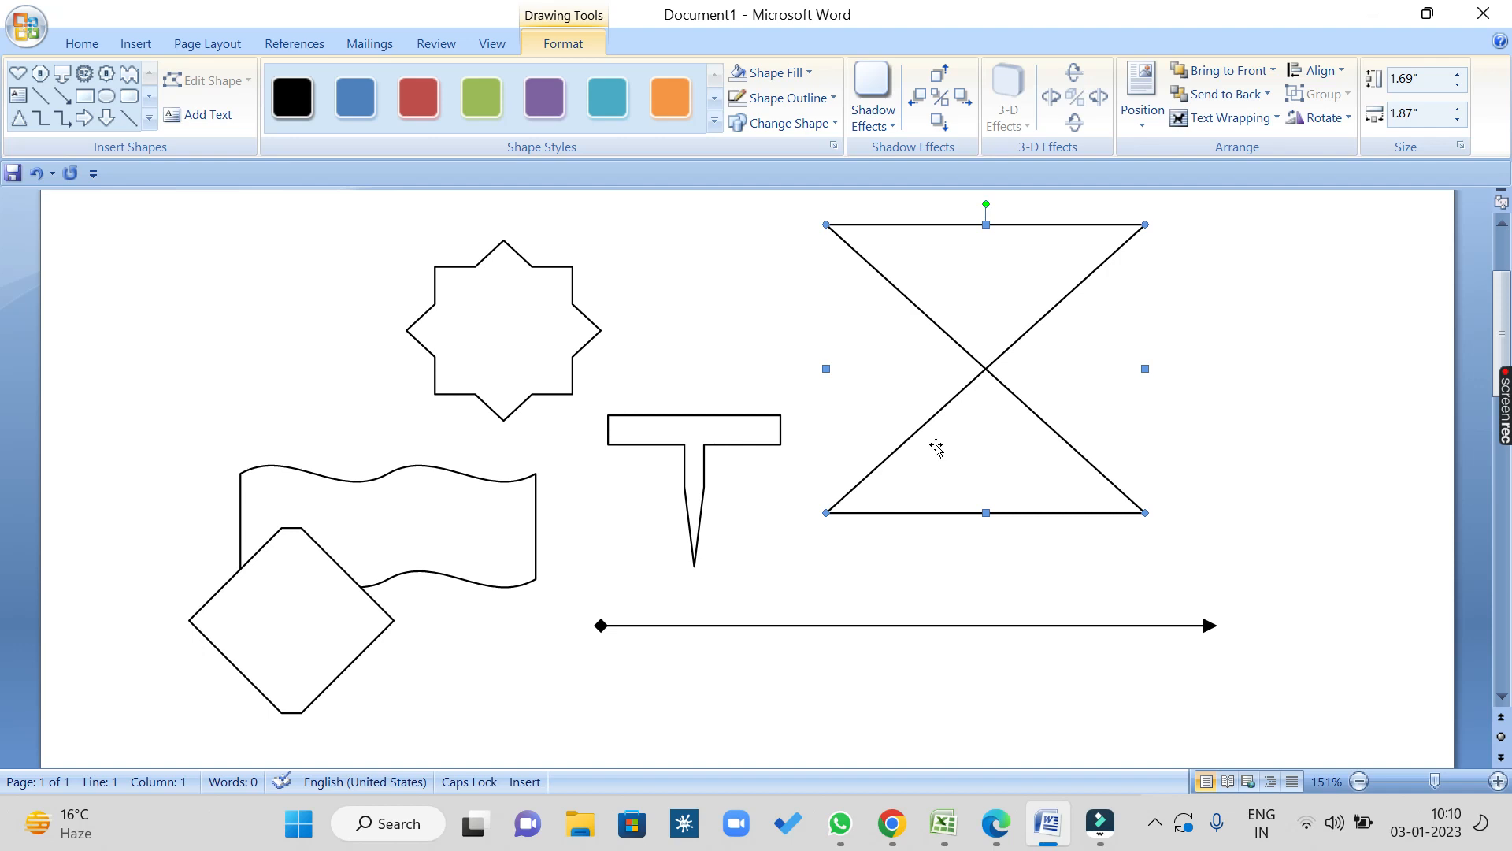
# Step: Delete all the shapes on the page, including the Collate shape, T shape, star, arrow line, wave banner and near-diamond
pyautogui.press('Delete')
pyautogui.click(729, 431)
pyautogui.press('Delete')
pyautogui.click(480, 337)
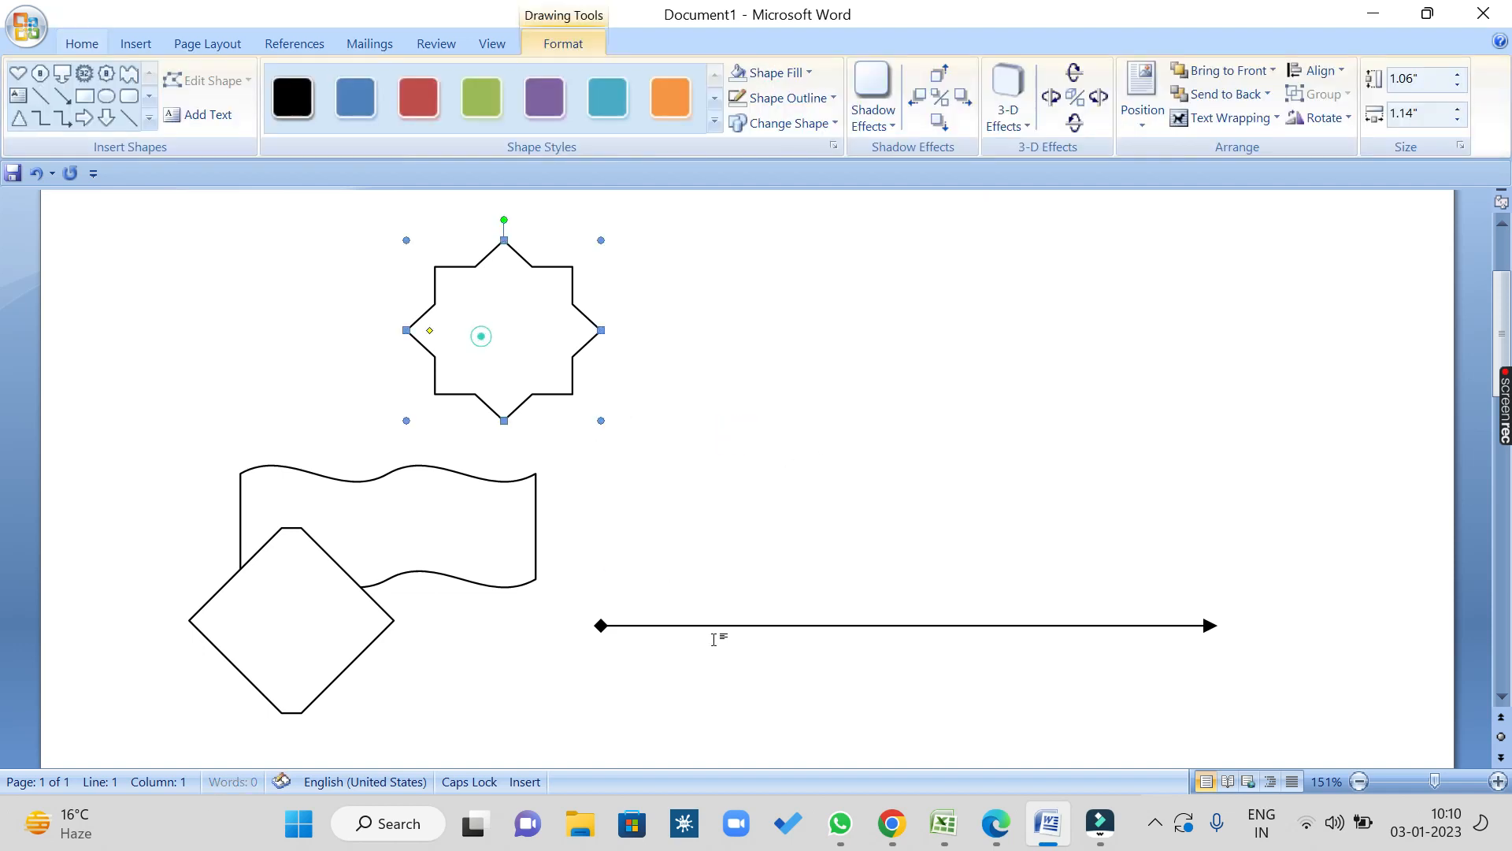
pyautogui.press('Delete')
pyautogui.click(713, 626)
pyautogui.press('Delete')
pyautogui.click(382, 579)
pyautogui.press('Delete')
pyautogui.click(287, 608)
pyautogui.press('Delete')
# Step: Insert a heart about 1.42" high and 1.89" wide on the empty page
pyautogui.click(129, 44)
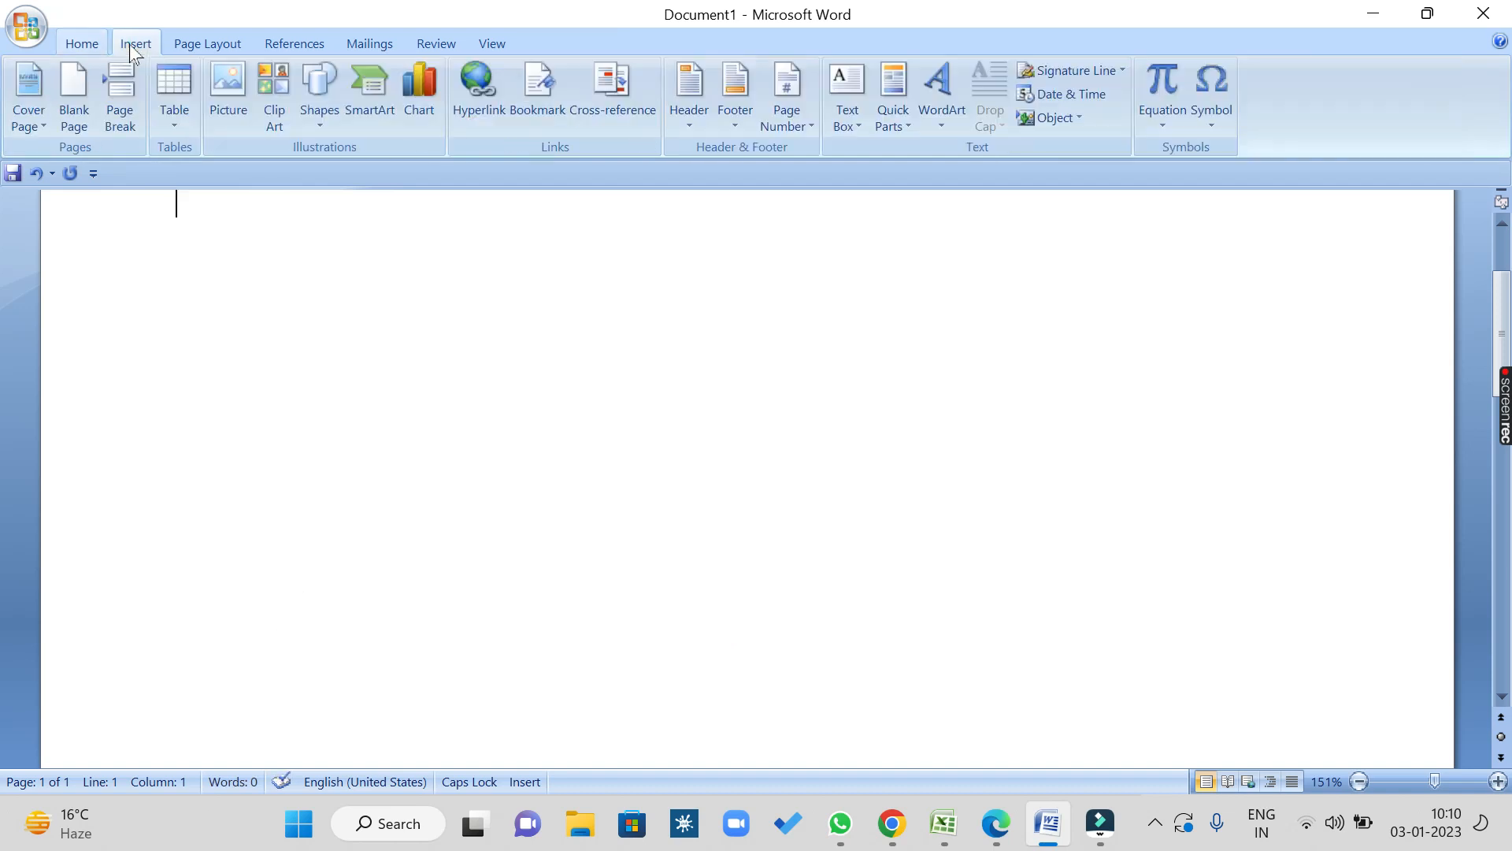
pyautogui.click(303, 133)
pyautogui.click(513, 300)
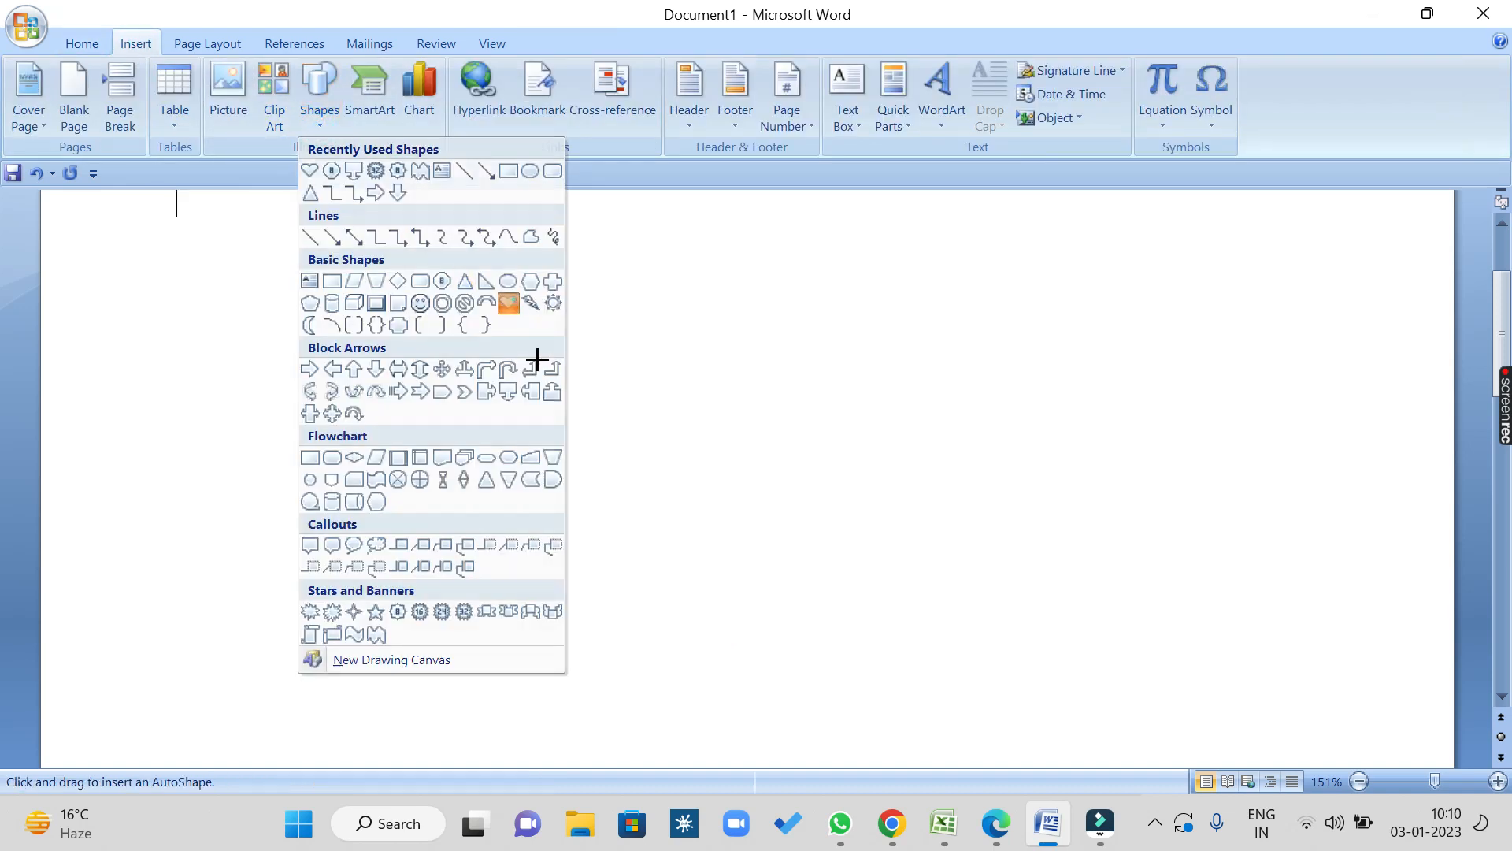
pyautogui.moveTo(192, 371); pyautogui.dragTo(515, 616)
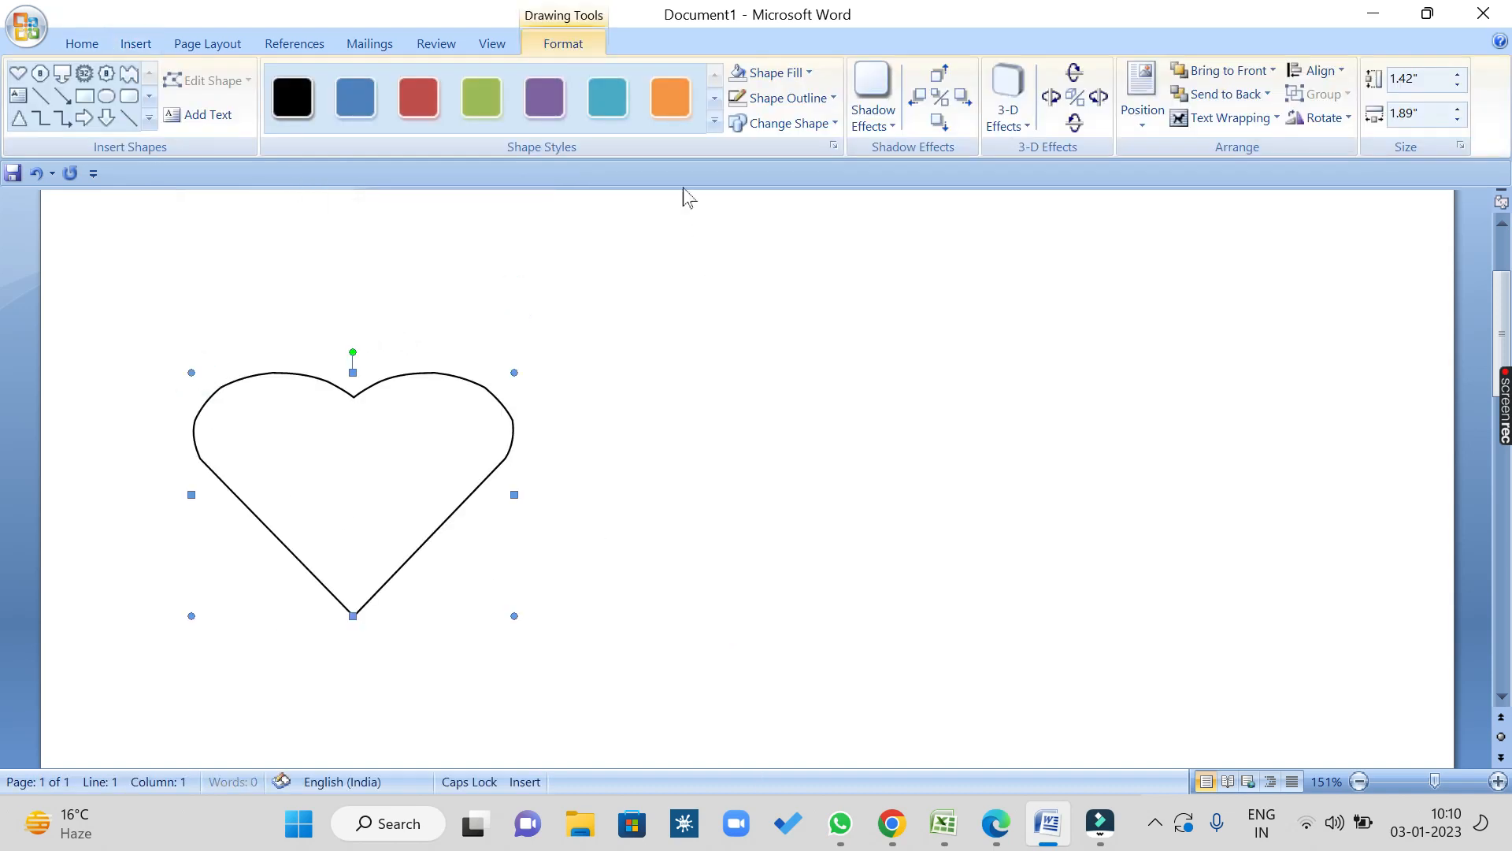
# Step: Fill the heart with a custom periwinkle blue, RGB 145, 168, 231, at 0% transparency
pyautogui.click(773, 72)
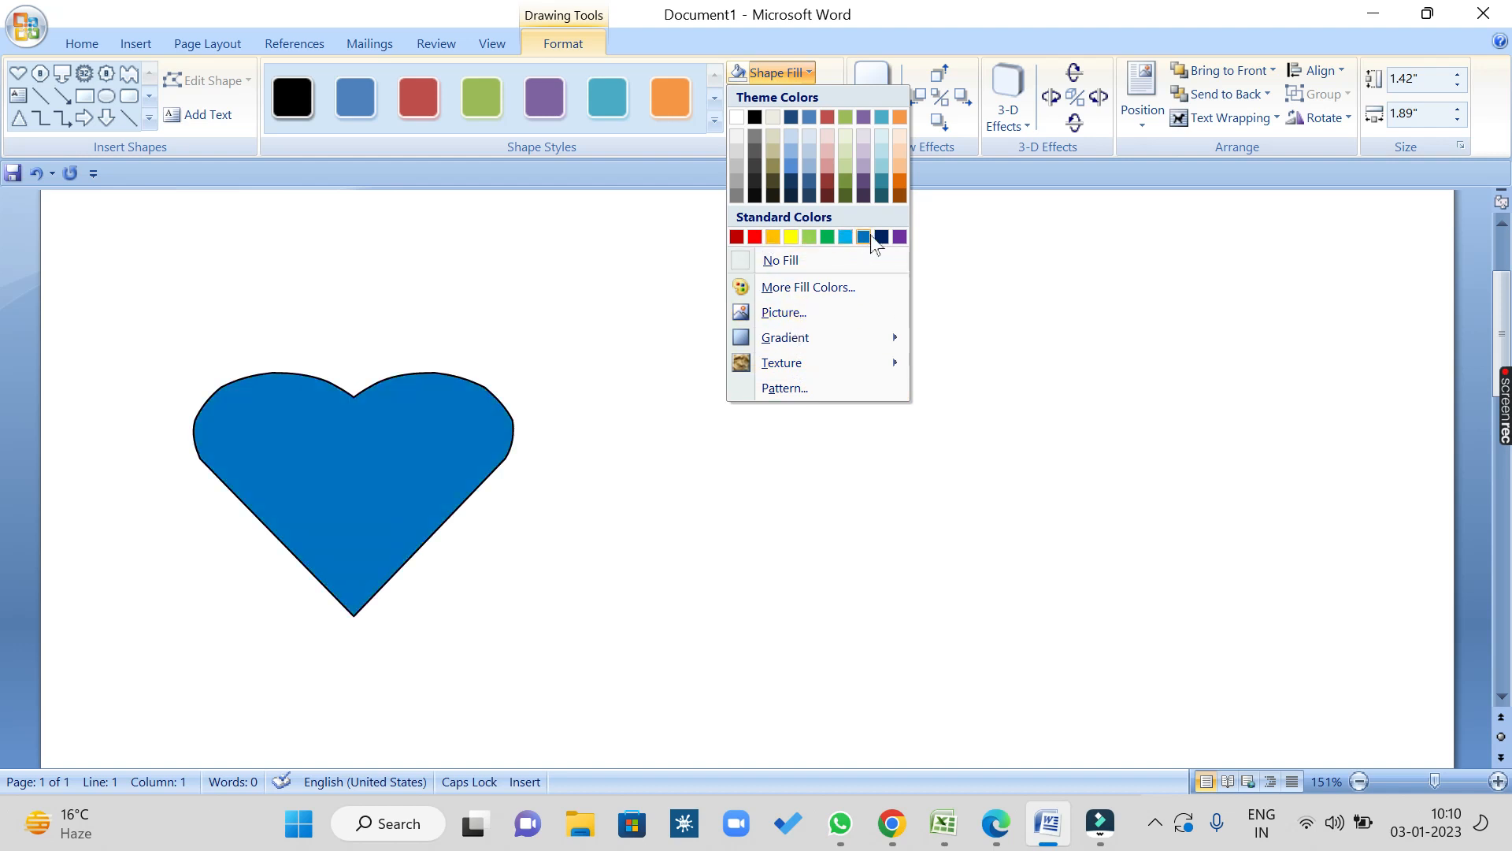
pyautogui.click(831, 287)
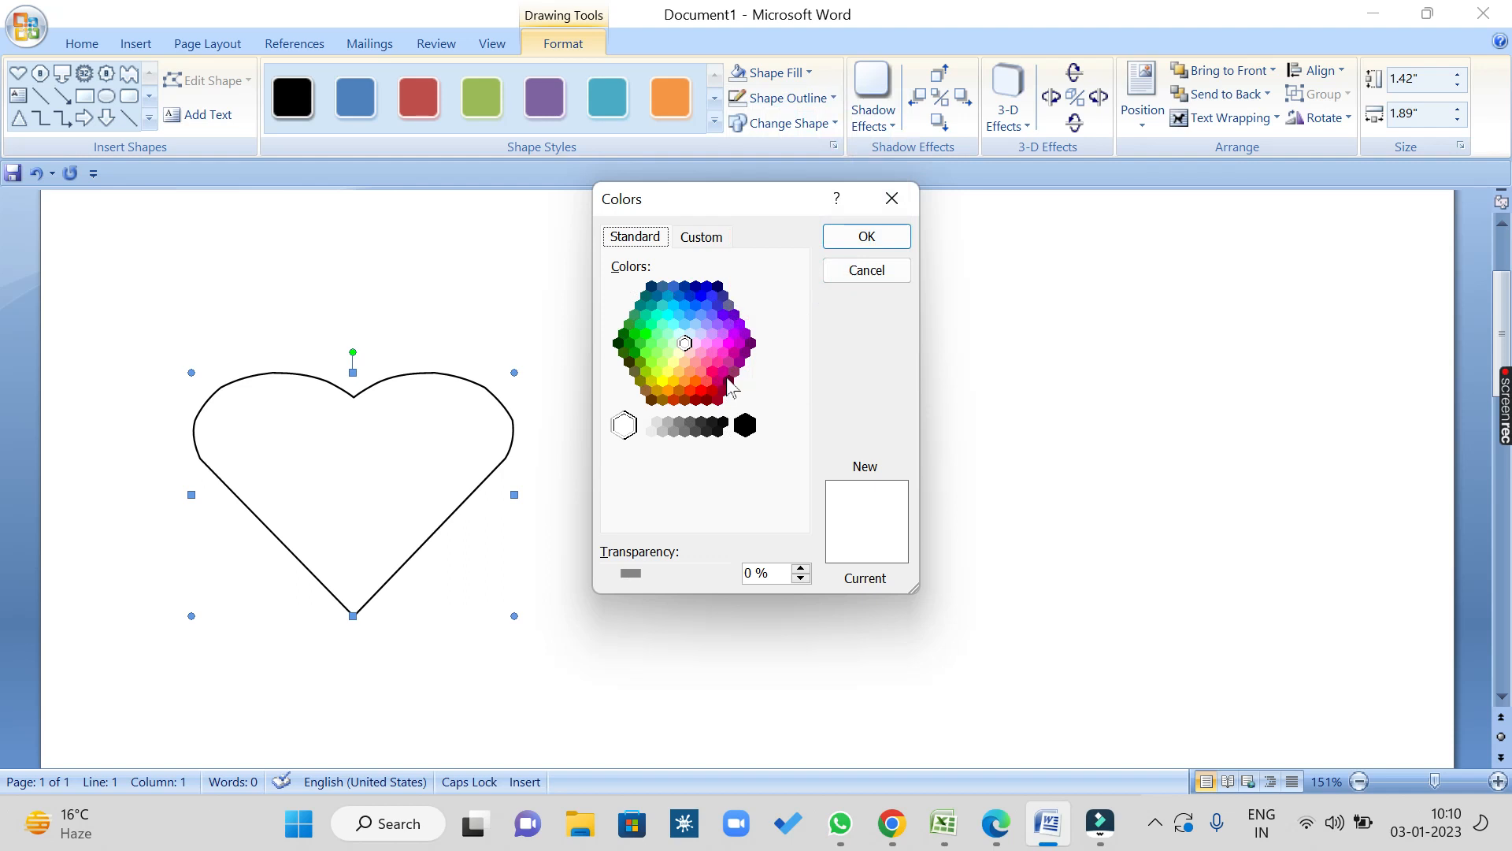
pyautogui.click(709, 240)
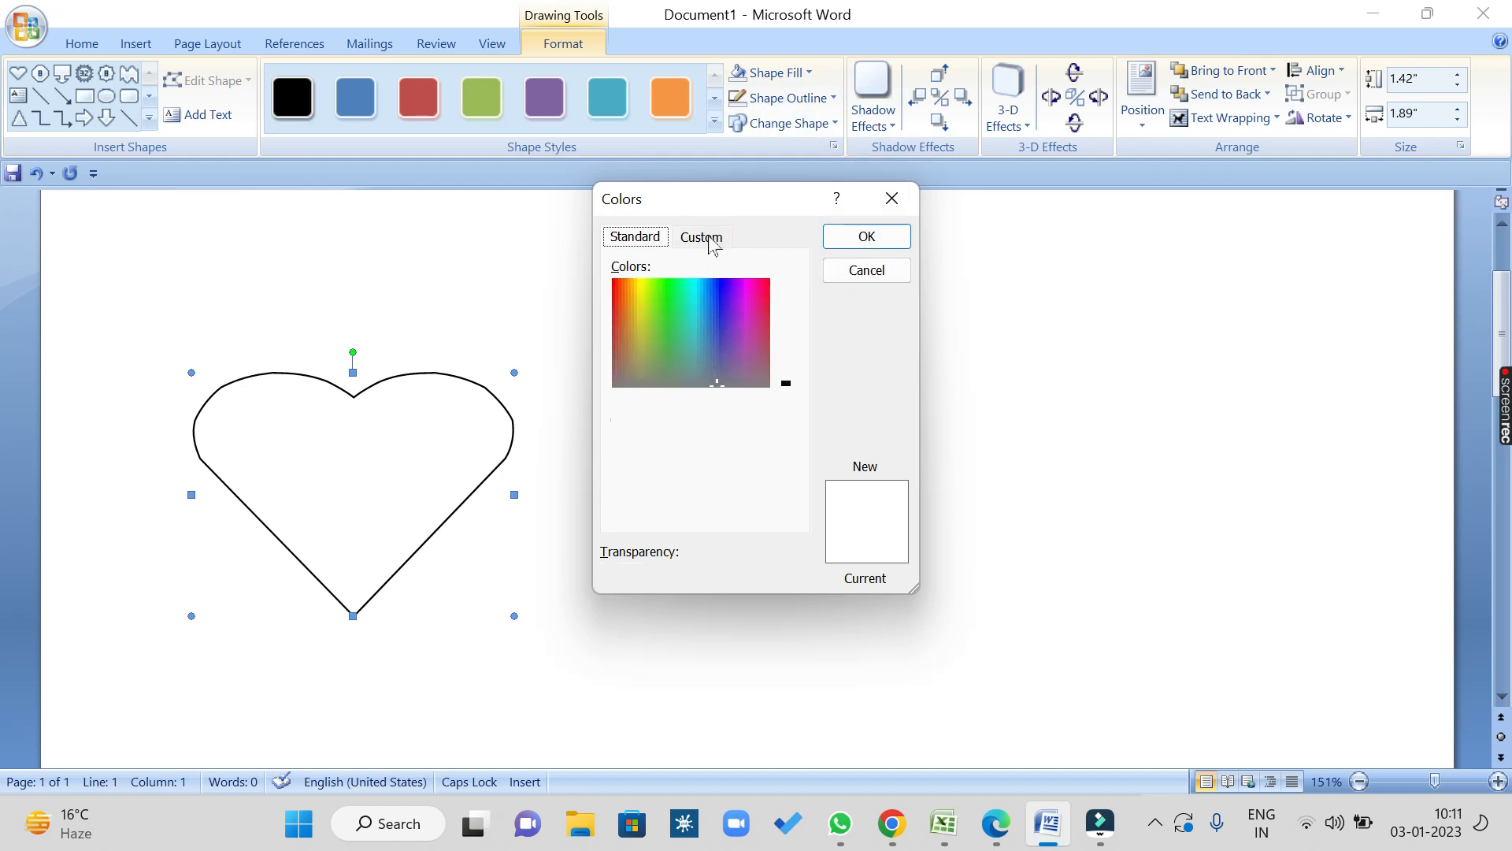
pyautogui.click(669, 314)
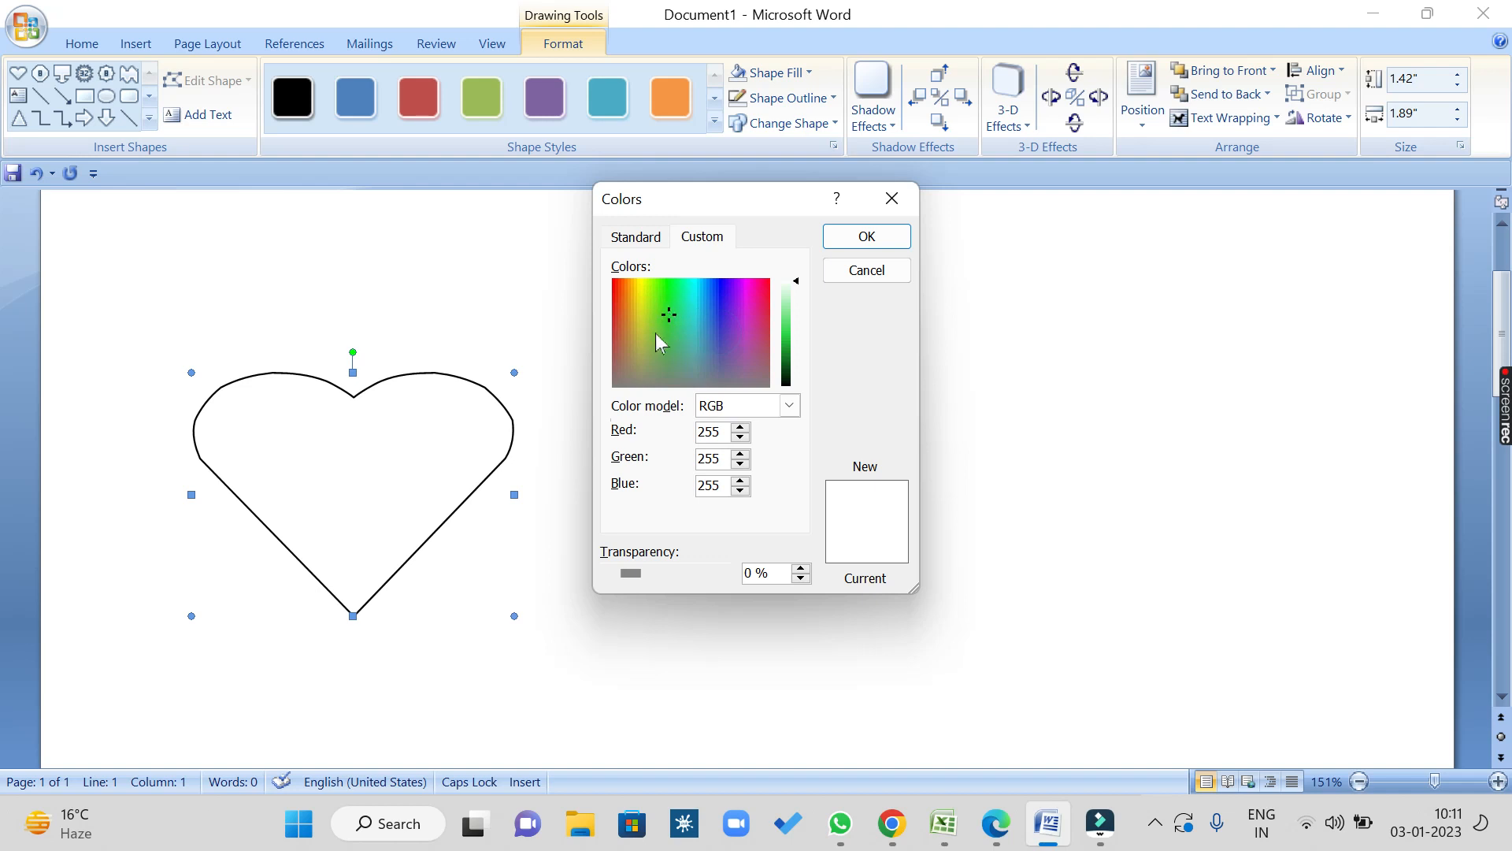
pyautogui.moveTo(666, 314); pyautogui.dragTo(630, 284)
pyautogui.moveTo(797, 282); pyautogui.dragTo(796, 348)
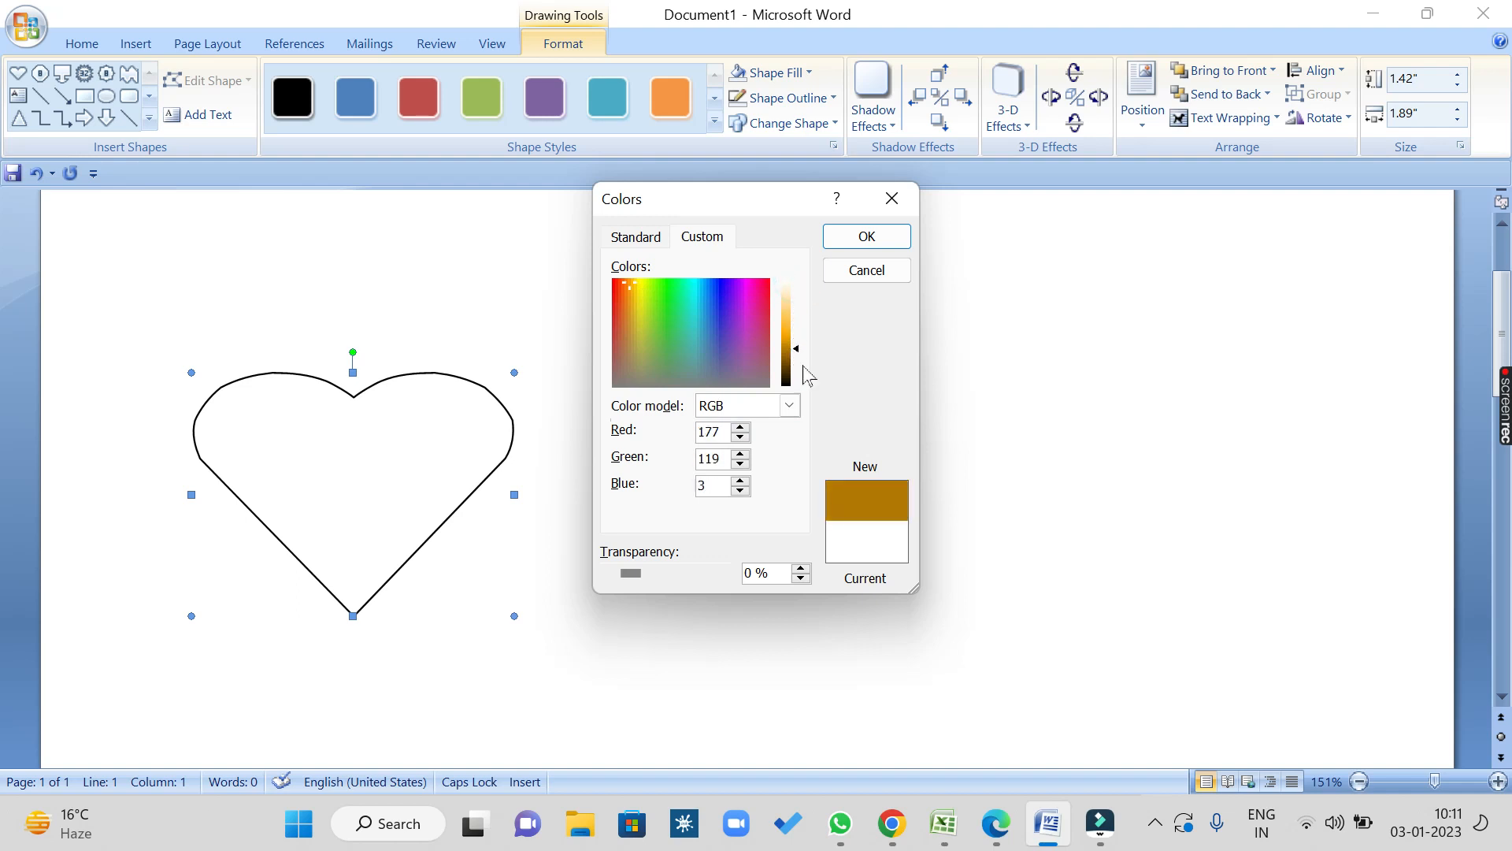
pyautogui.moveTo(796, 351); pyautogui.dragTo(797, 309)
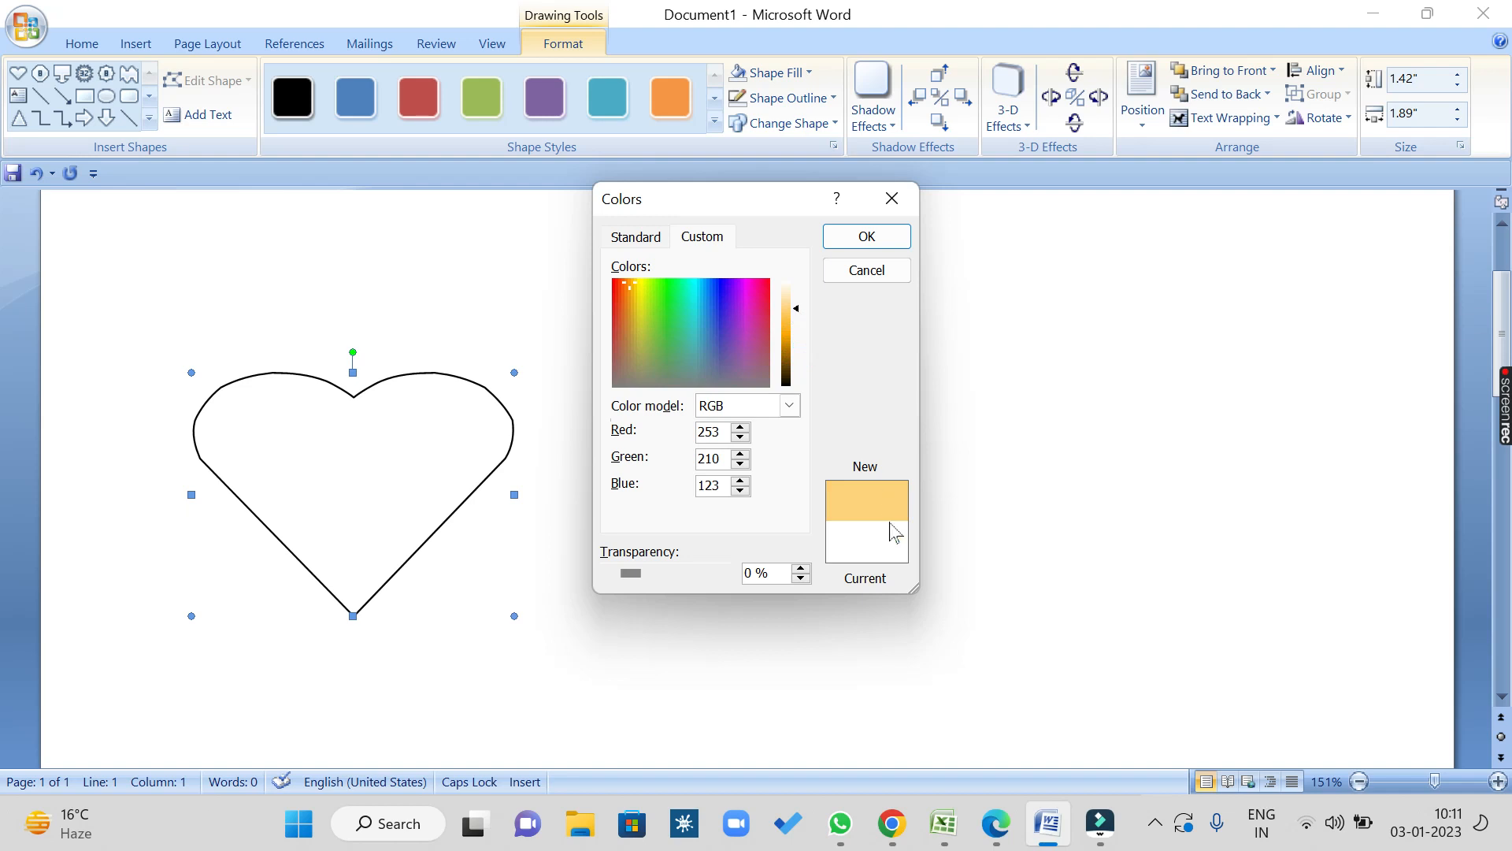
pyautogui.moveTo(632, 286); pyautogui.dragTo(711, 318)
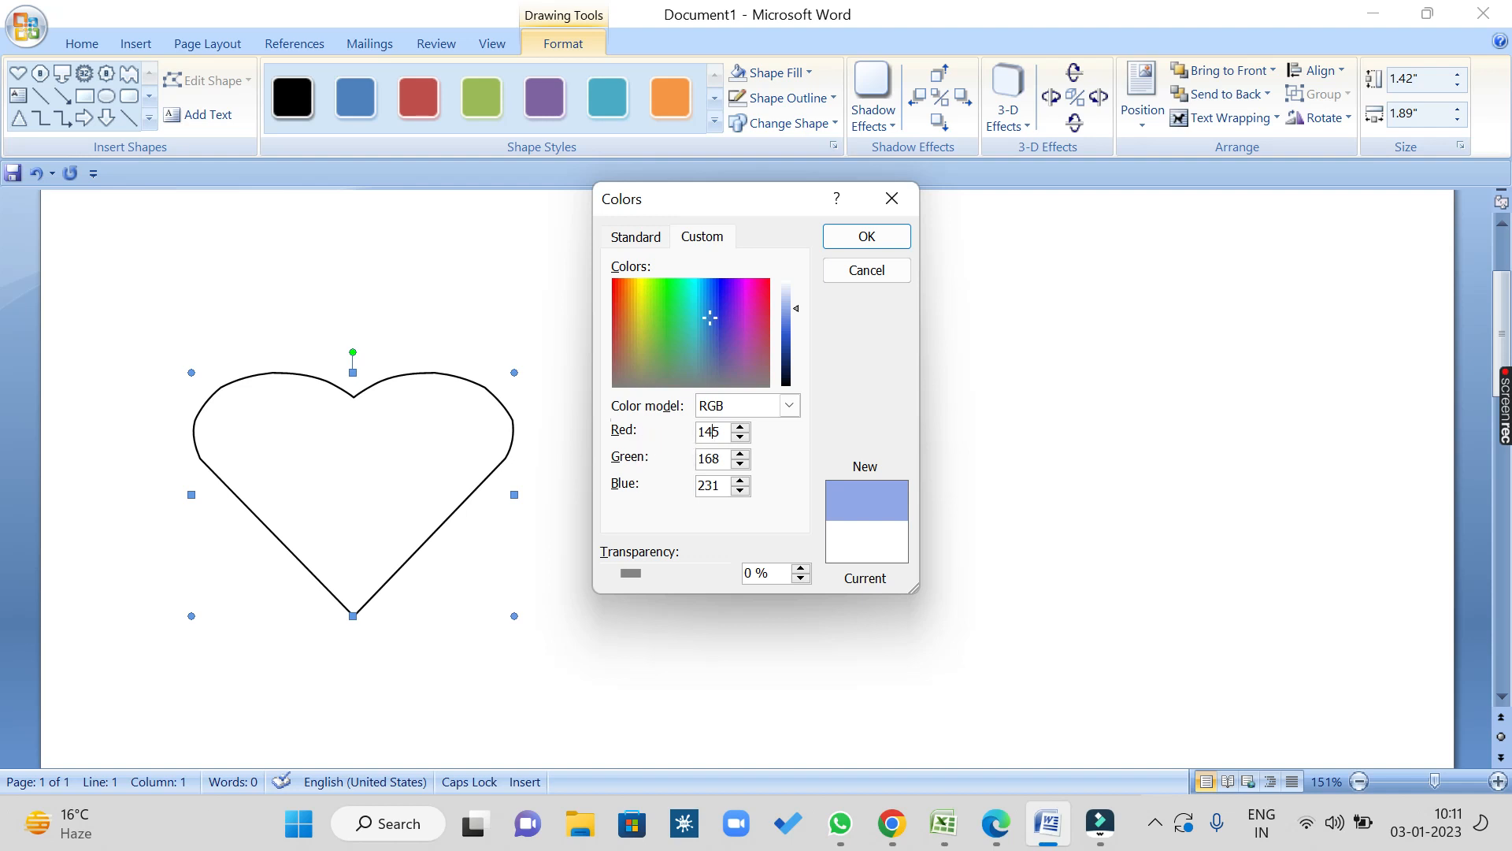
pyautogui.click(711, 461)
pyautogui.click(711, 498)
pyautogui.click(717, 482)
pyautogui.click(718, 428)
pyautogui.click(867, 236)
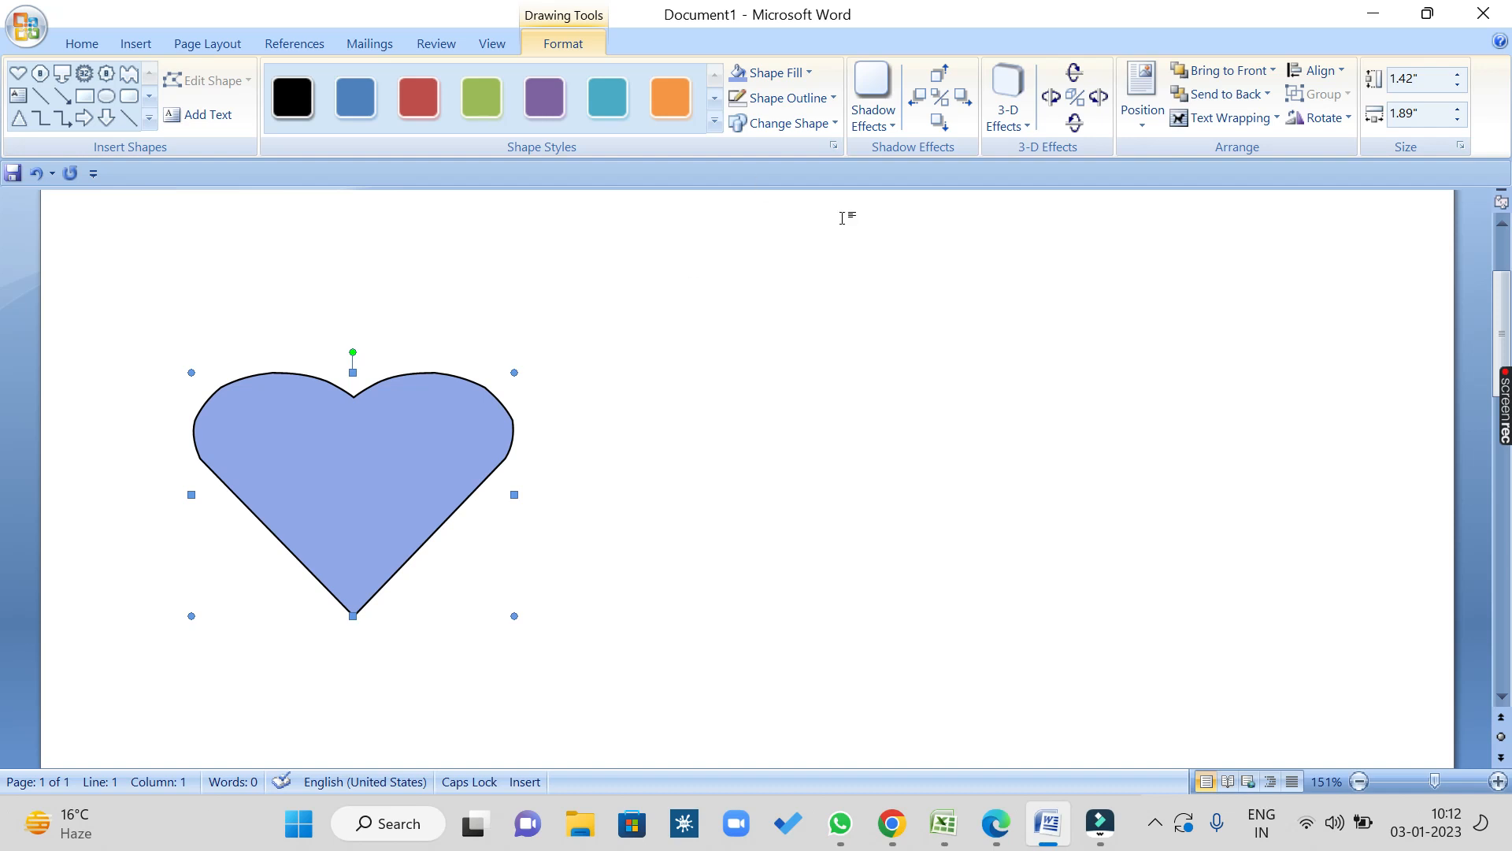
# Step: Fill the heart with the pink painting picture from the Pictures folder
pyautogui.click(791, 73)
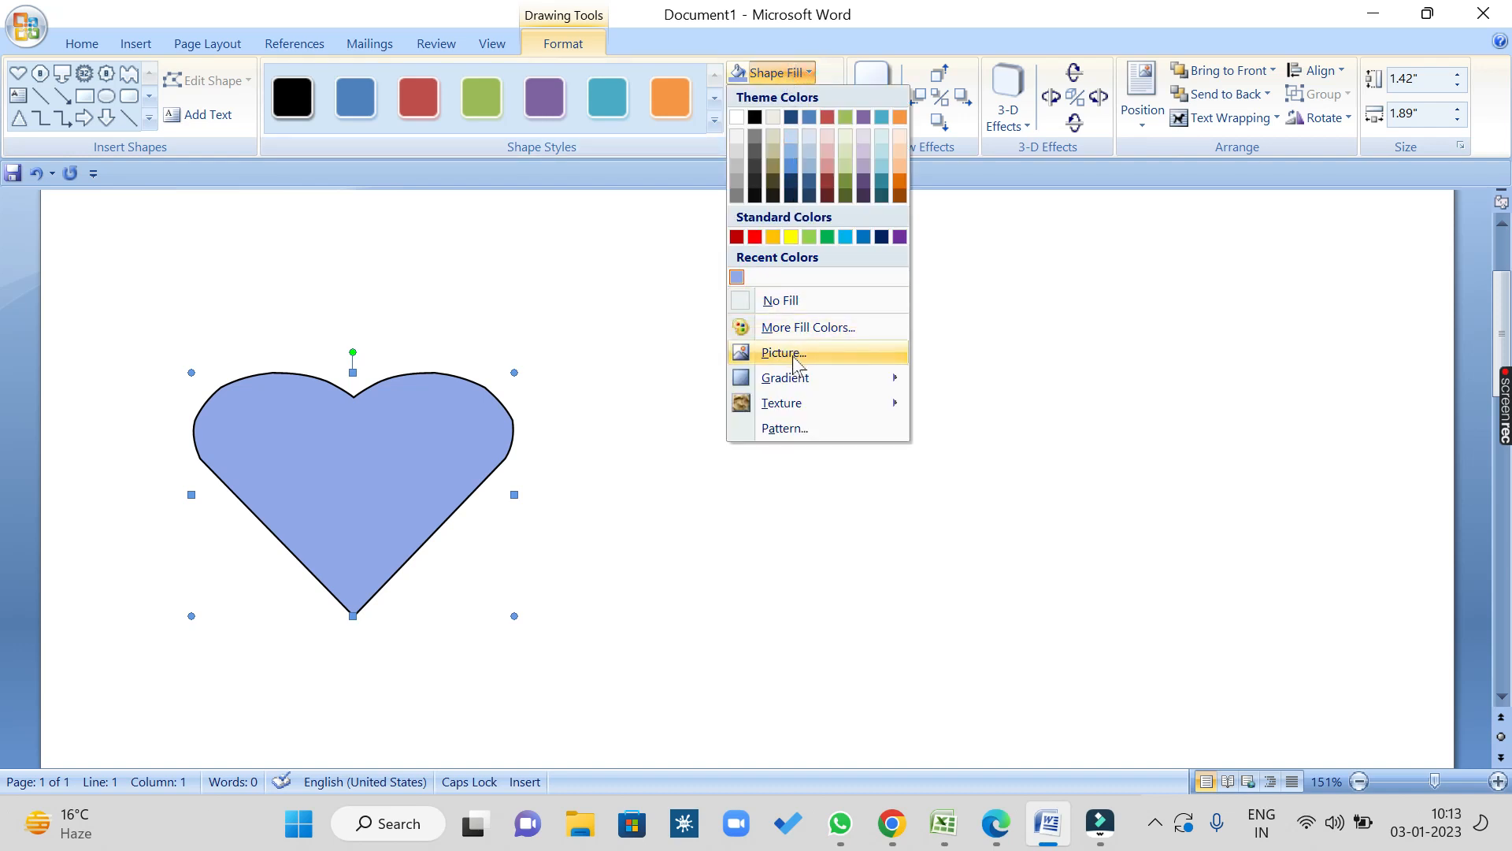
pyautogui.click(832, 357)
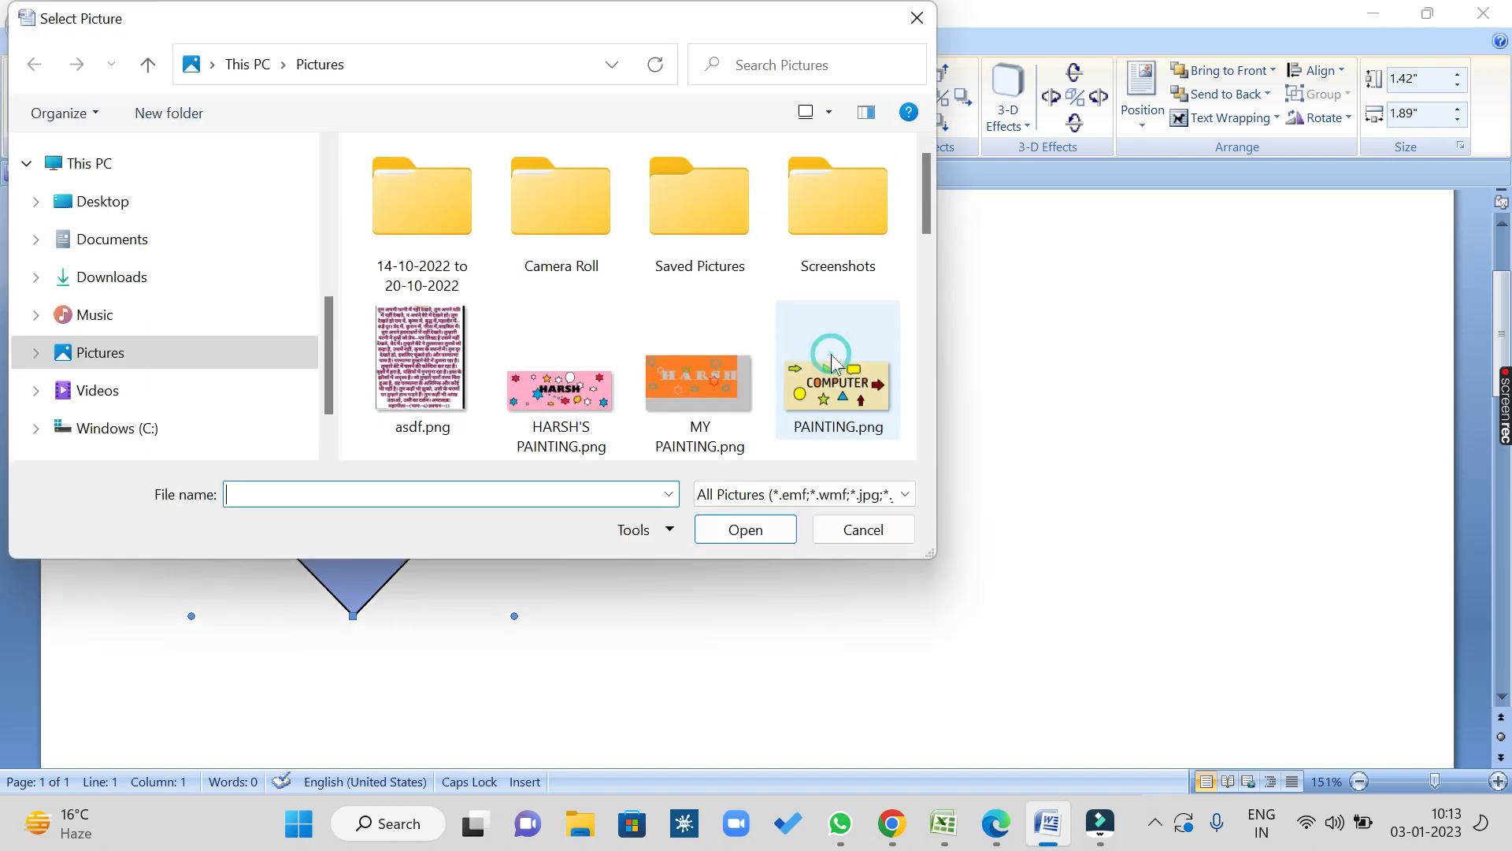
pyautogui.click(583, 400)
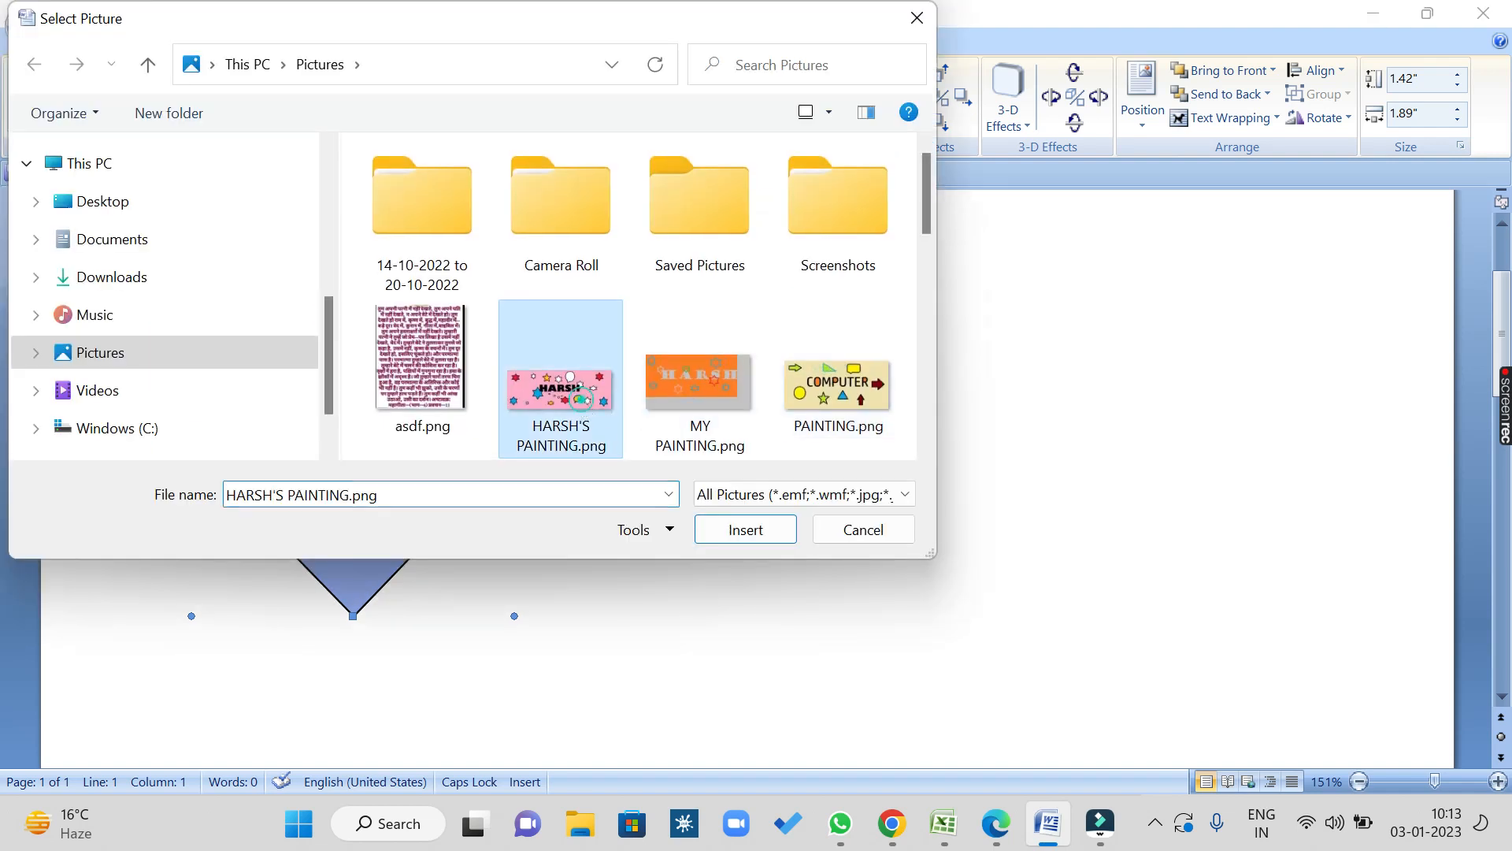
pyautogui.click(748, 528)
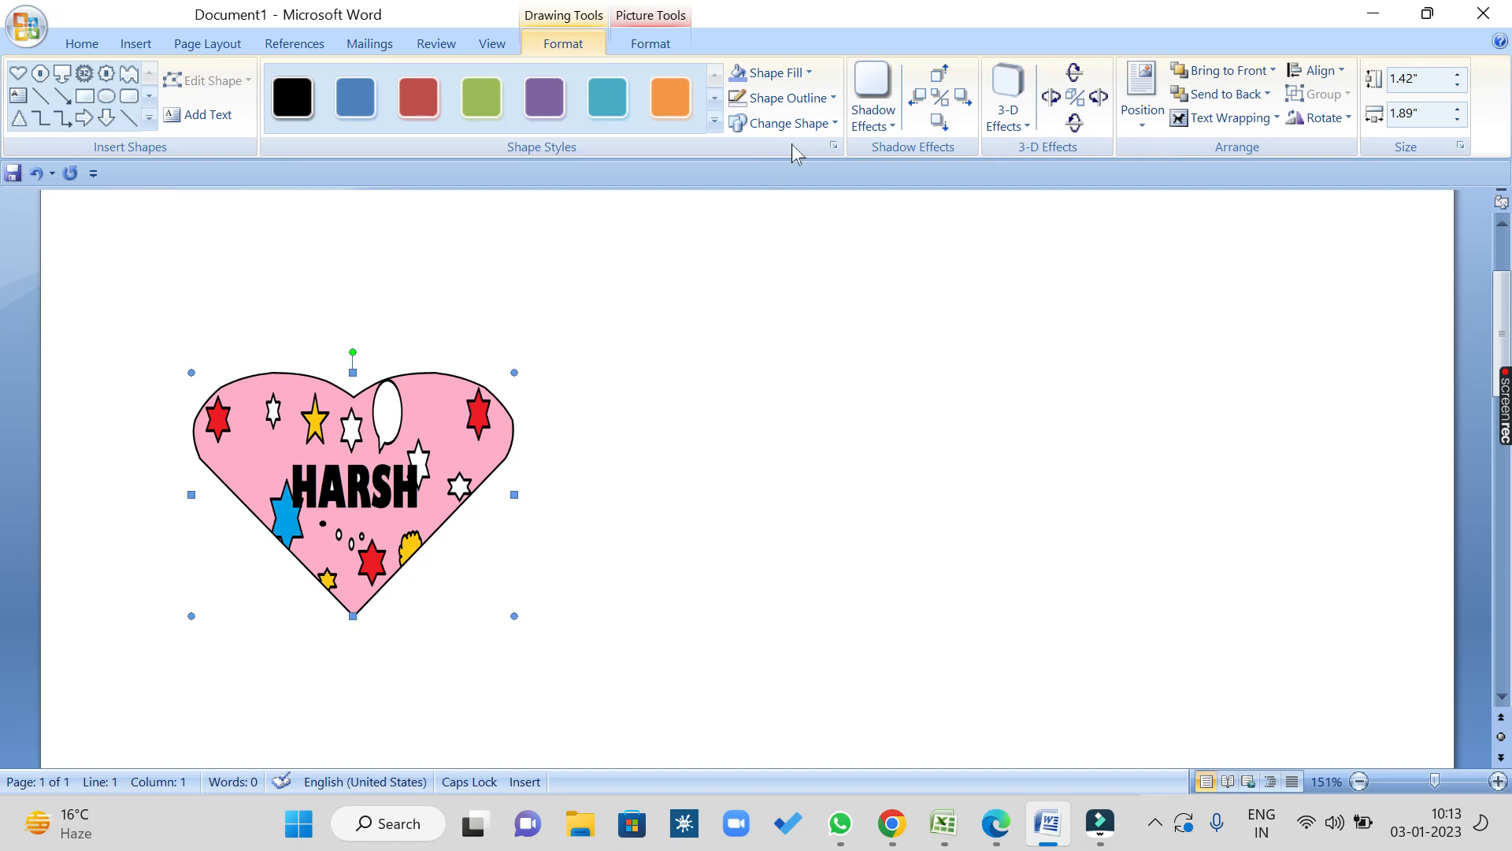
# Step: Set up a one-color gradient fill for the heart in standard green, with the shade moved towards dark
pyautogui.click(800, 72)
pyautogui.moveTo(798, 386)
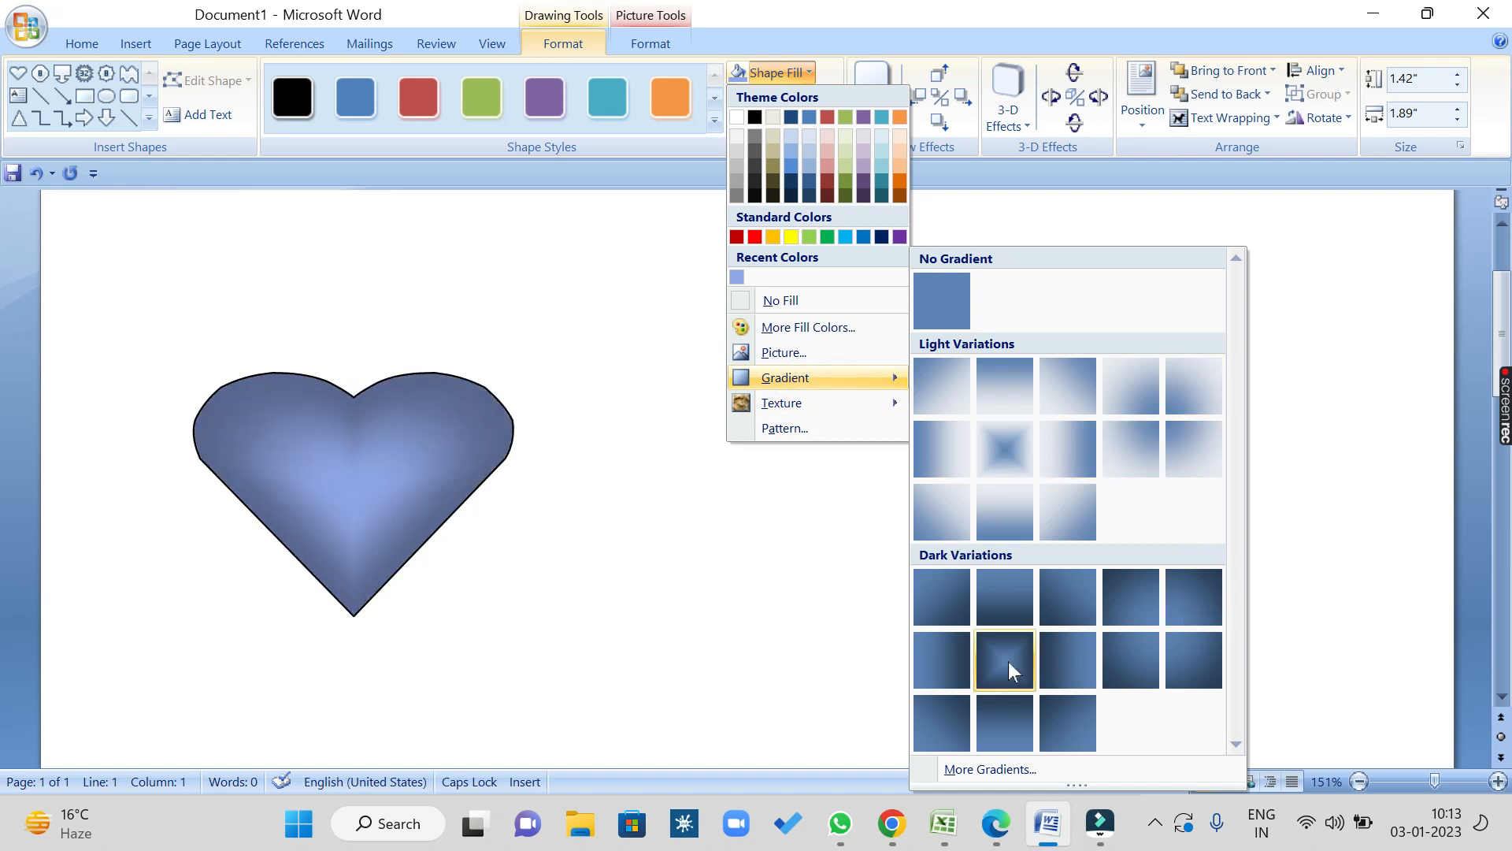
pyautogui.click(986, 770)
pyautogui.click(998, 140)
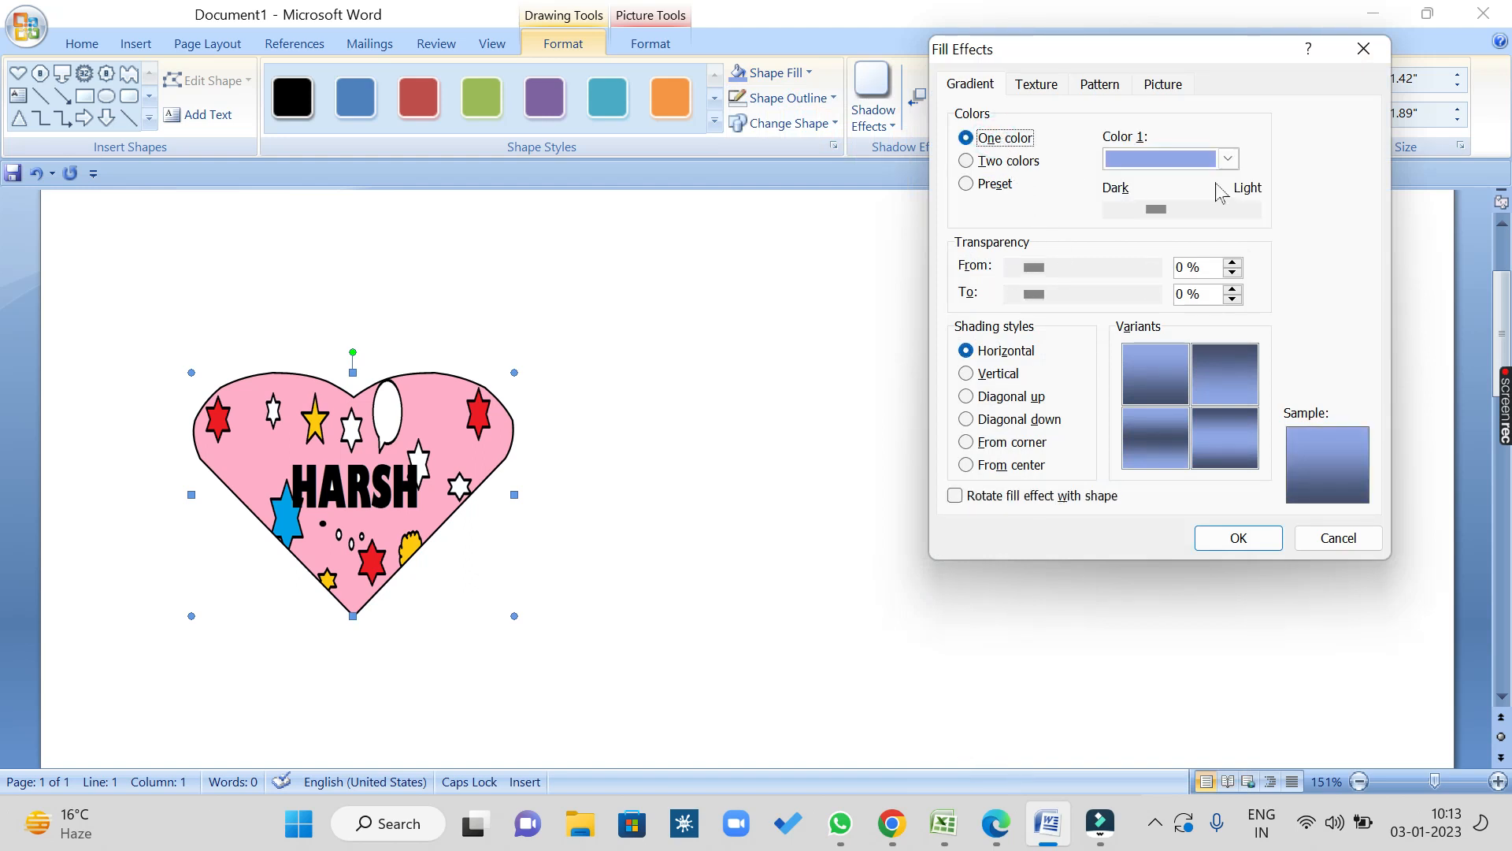
pyautogui.click(1228, 158)
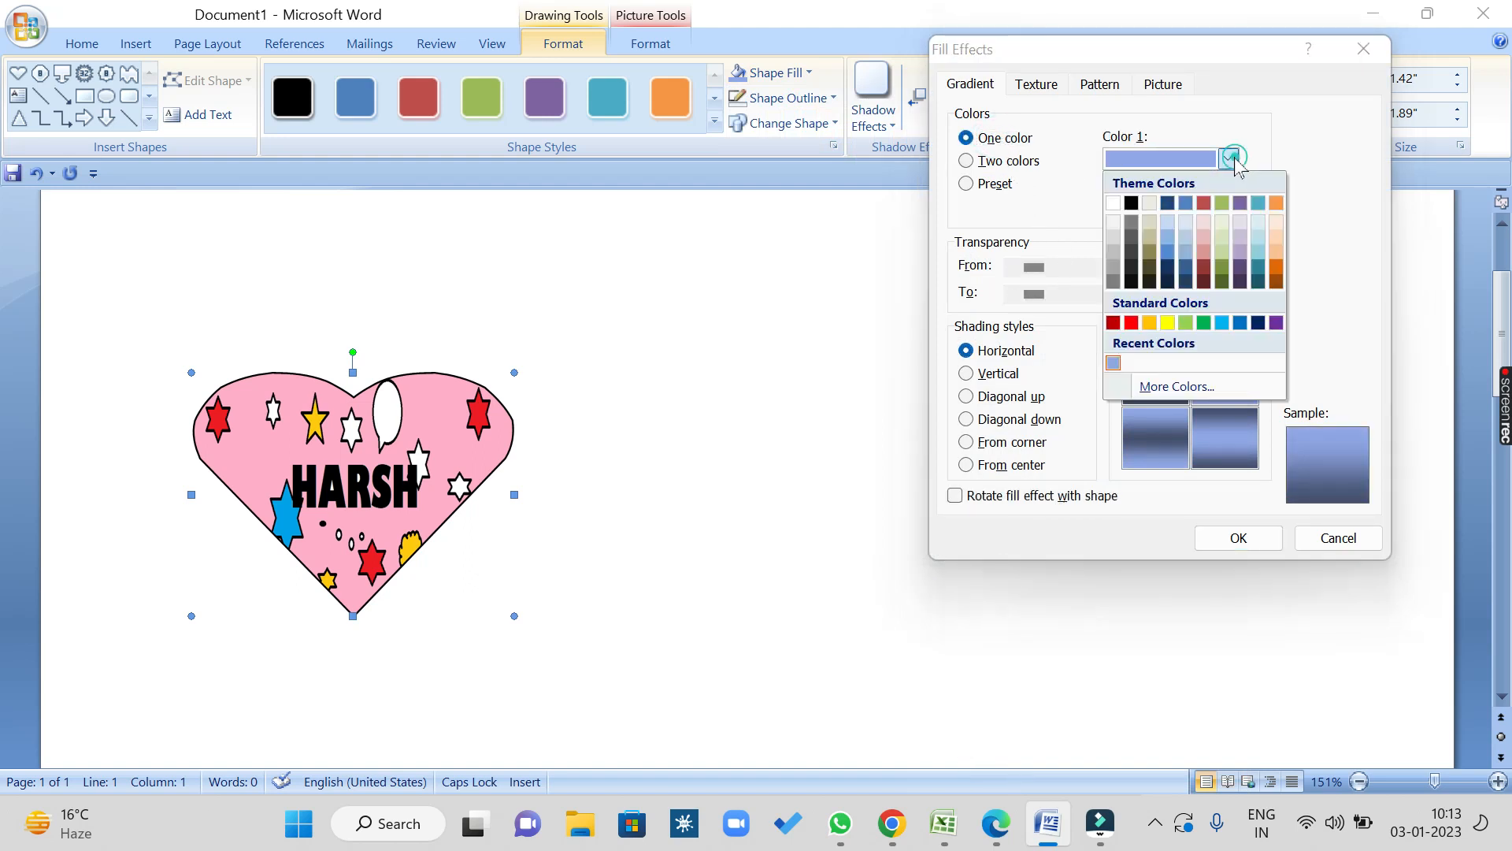
pyautogui.click(1203, 322)
pyautogui.moveTo(1157, 209)
pyautogui.mouseDown()
pyautogui.moveTo(1246, 211)
pyautogui.moveTo(1128, 217)
pyautogui.mouseUp()
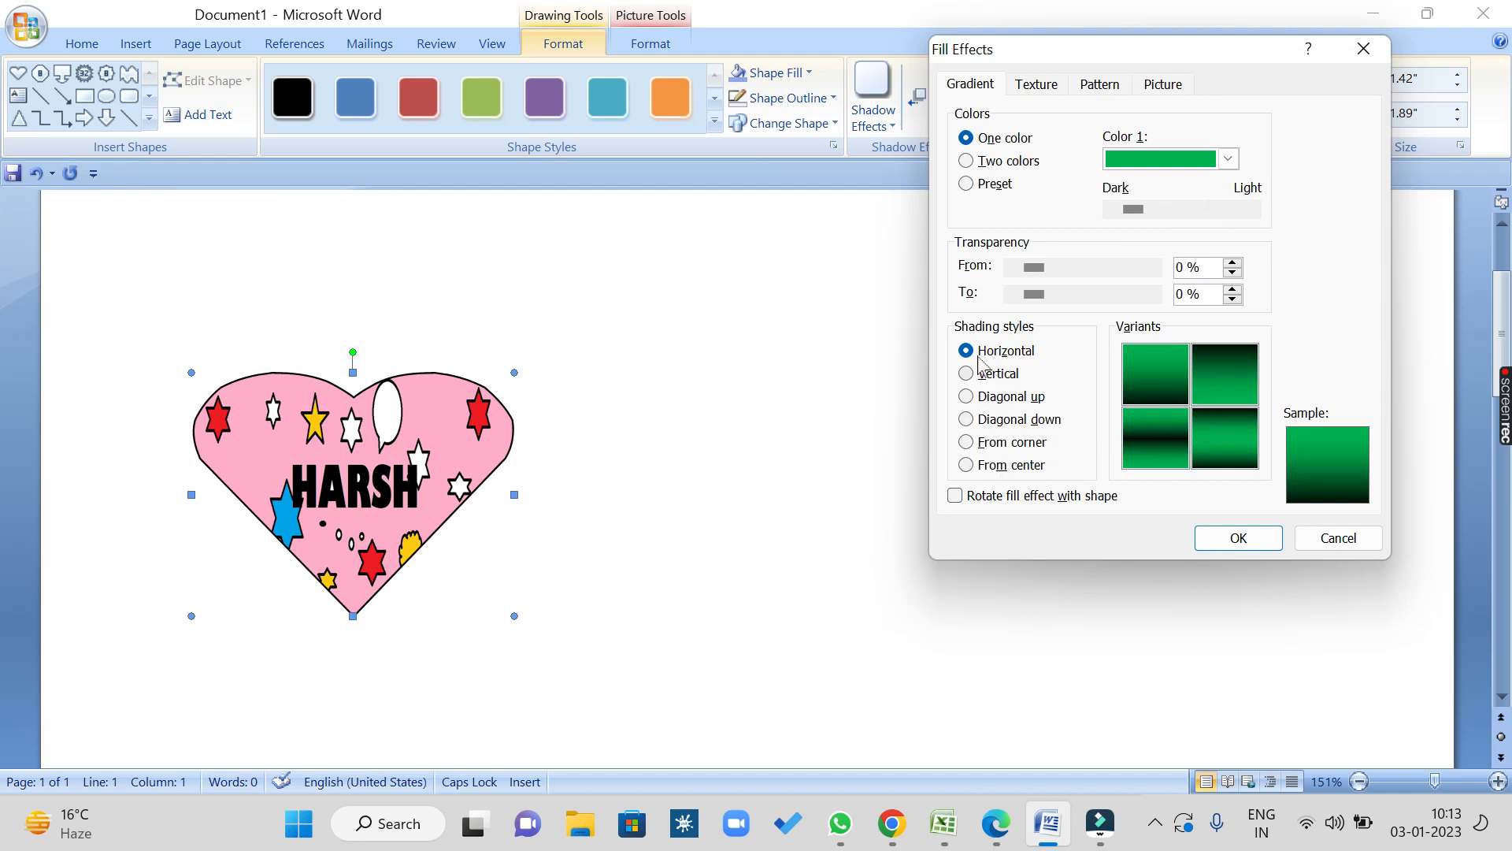
# Step: Try the gradient's shading styles, and apply From center with the dark-centred variant to the heart
pyautogui.click(998, 376)
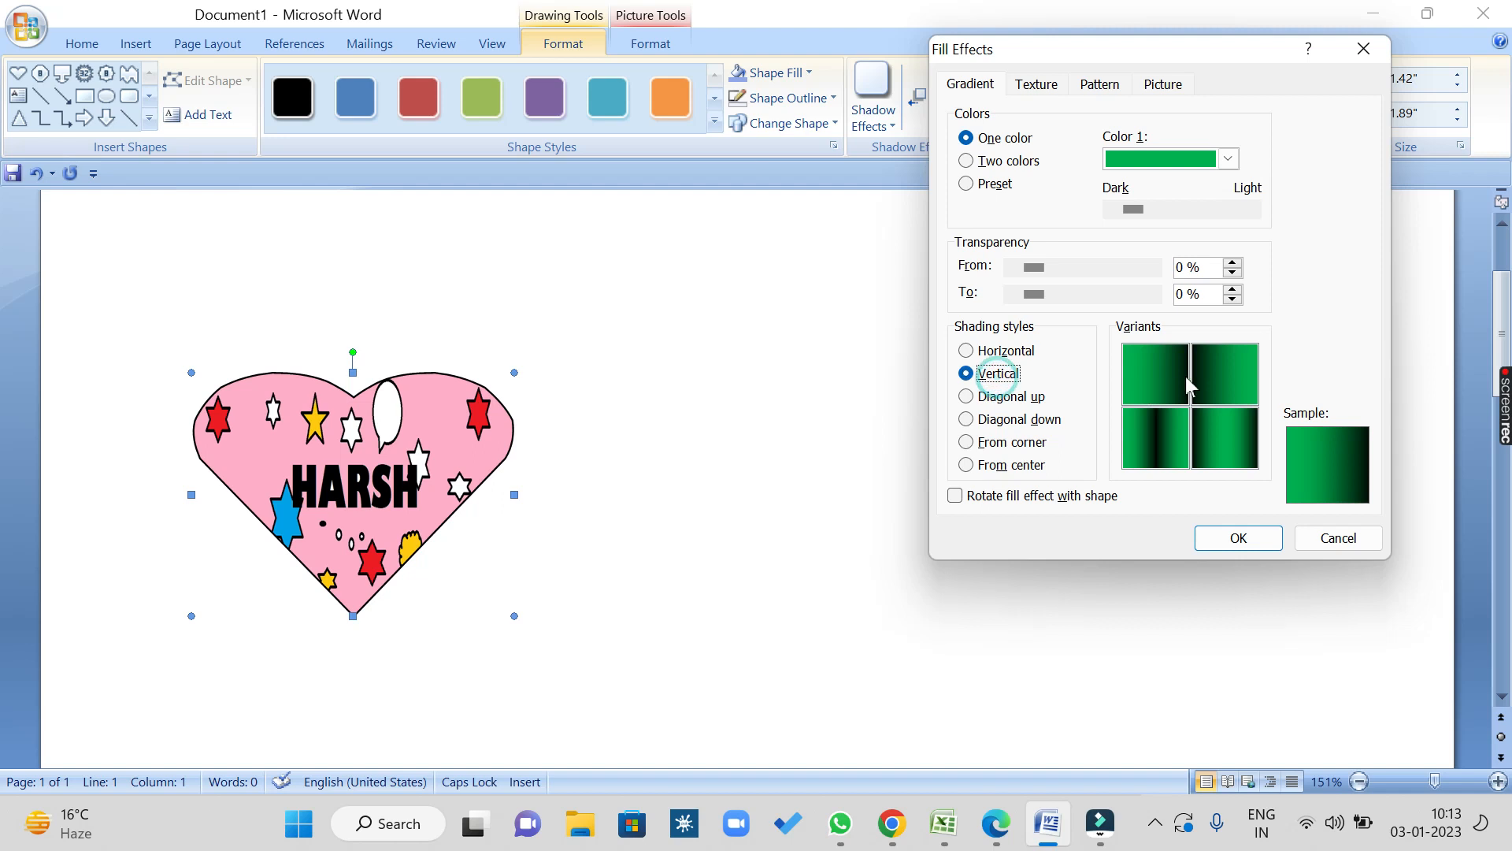
pyautogui.click(1011, 397)
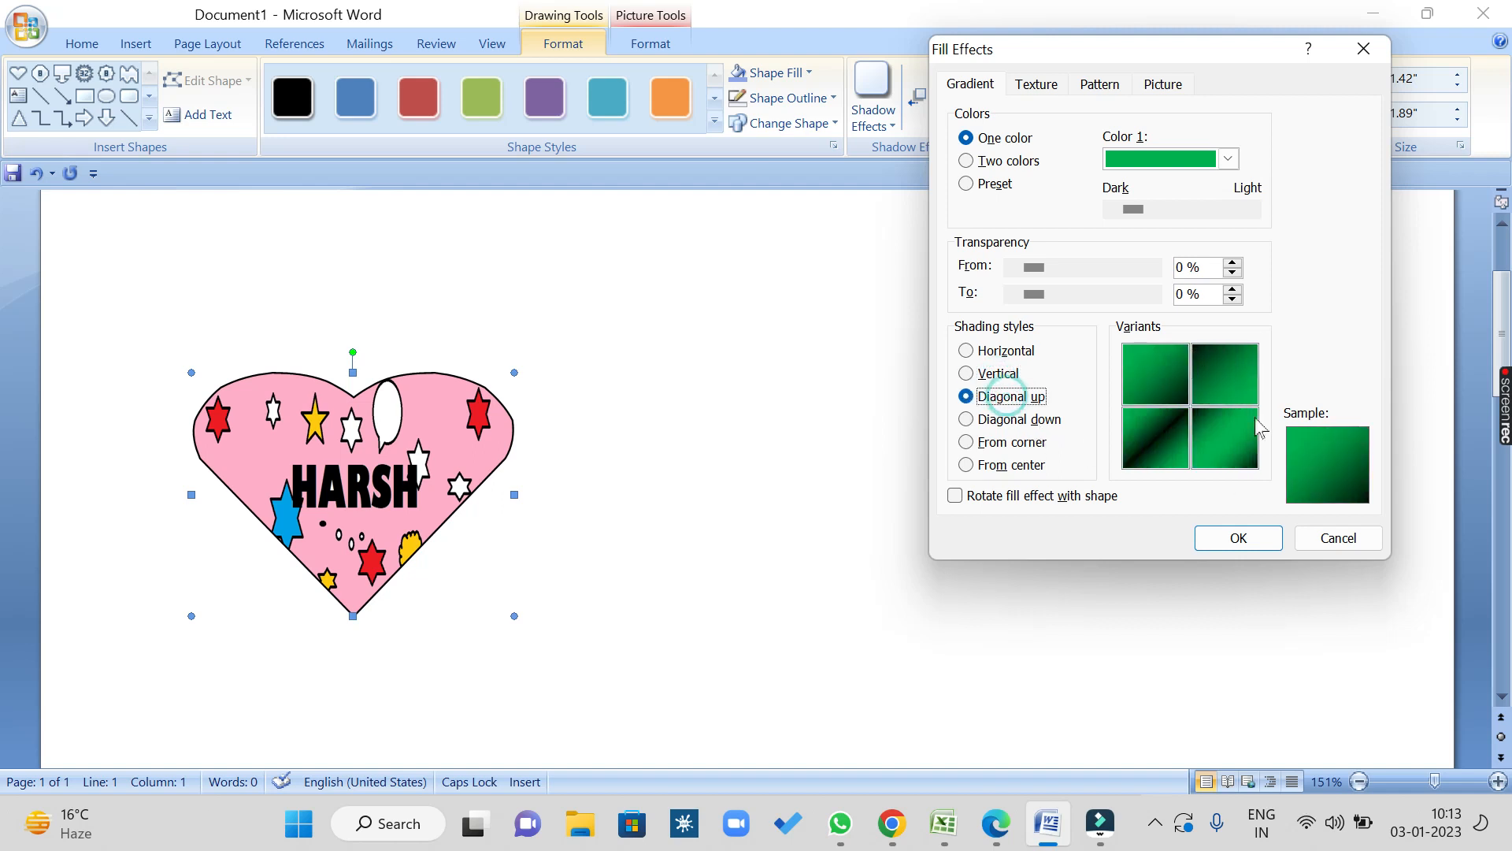
pyautogui.click(1033, 421)
pyautogui.click(1032, 444)
pyautogui.click(1024, 465)
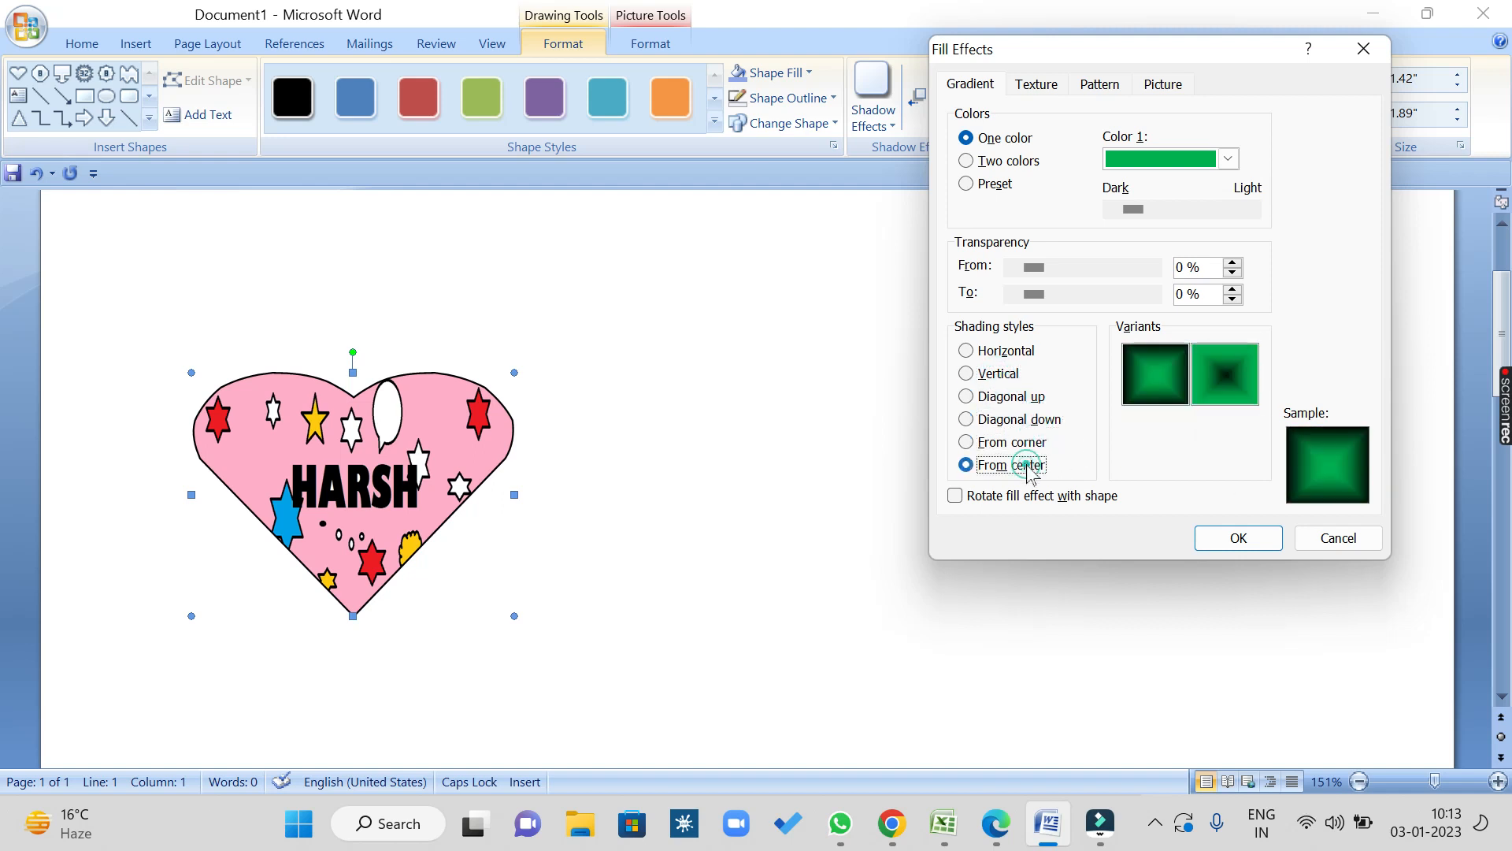
pyautogui.click(1213, 389)
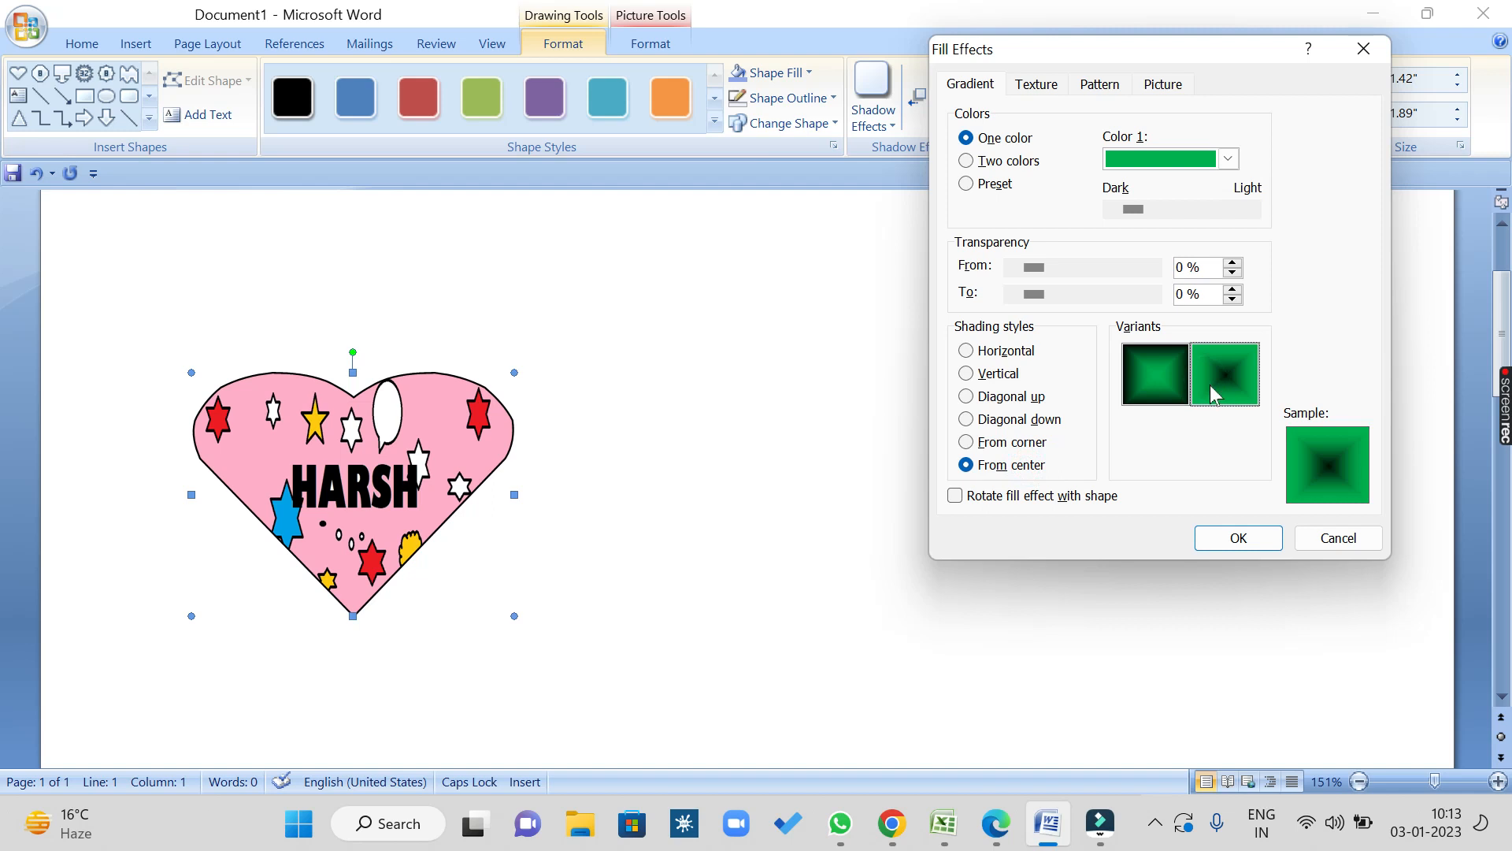
pyautogui.click(1250, 540)
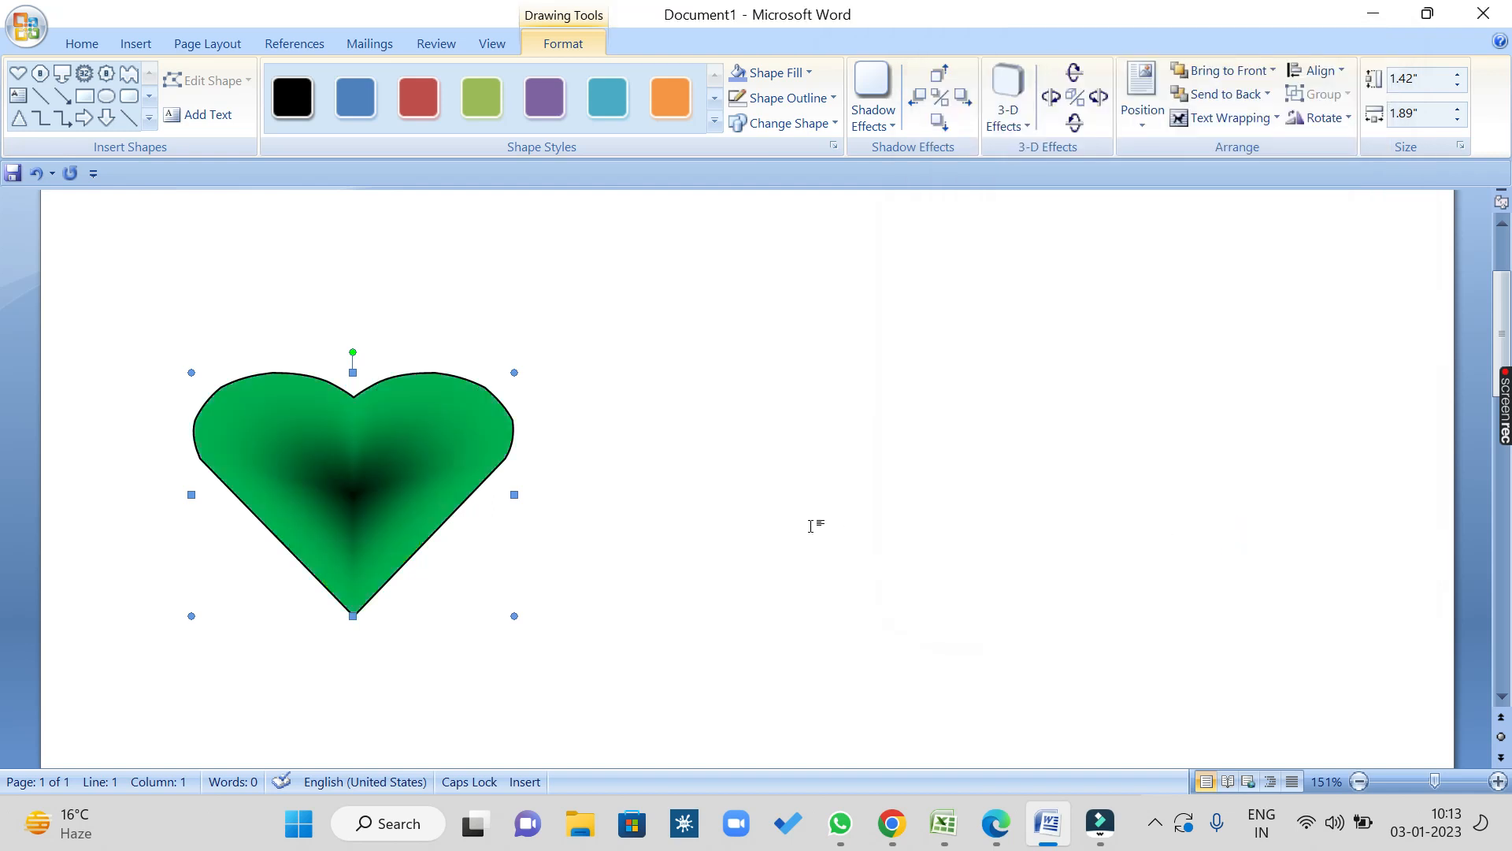
# Step: Set up a two-color gradient fill for the heart with standard purple as color 1 and light blue as color 2
pyautogui.click(776, 72)
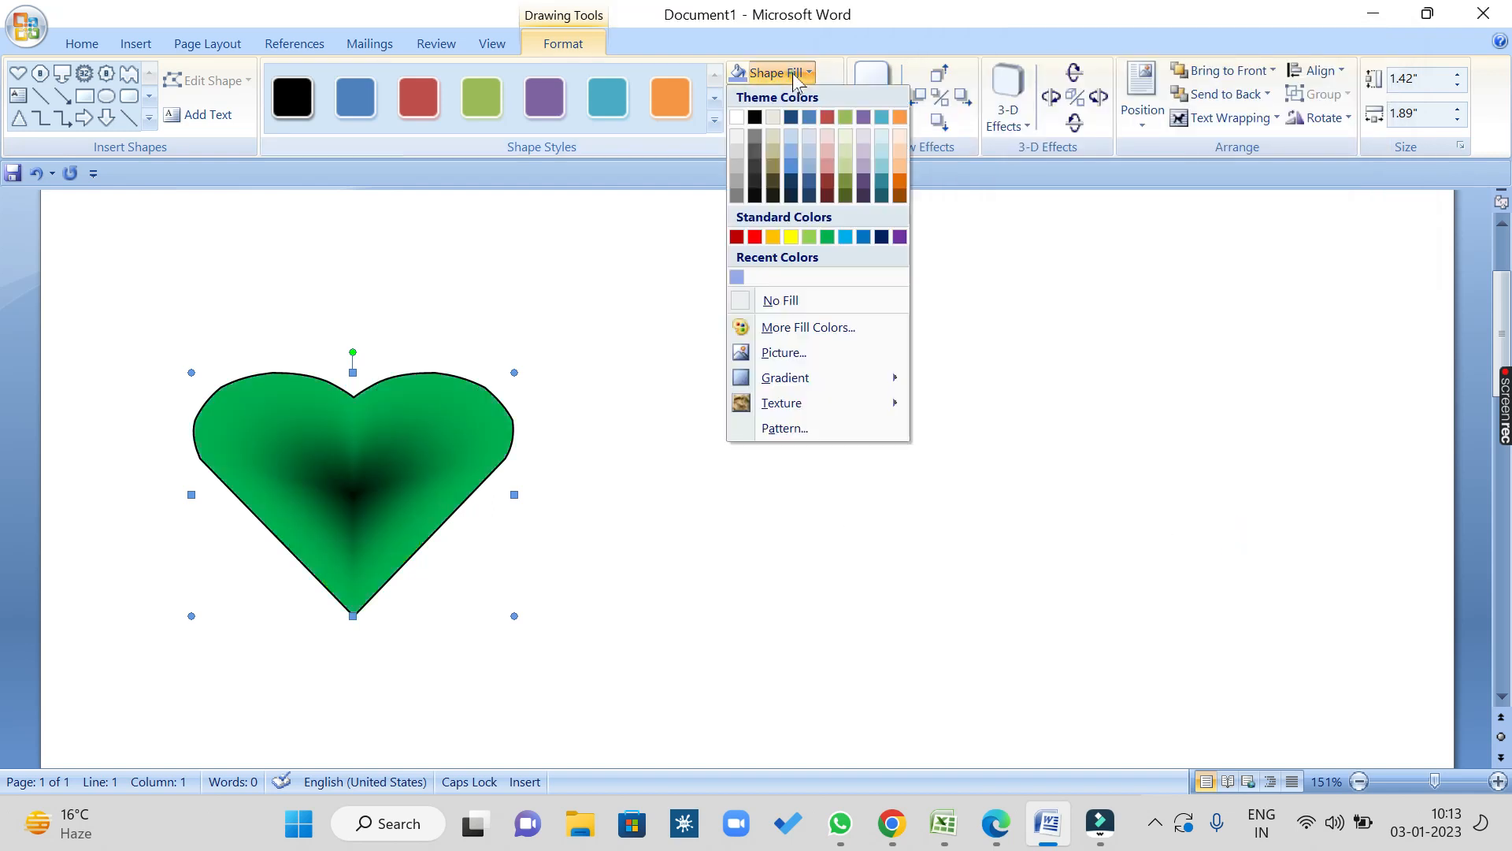
pyautogui.click(788, 377)
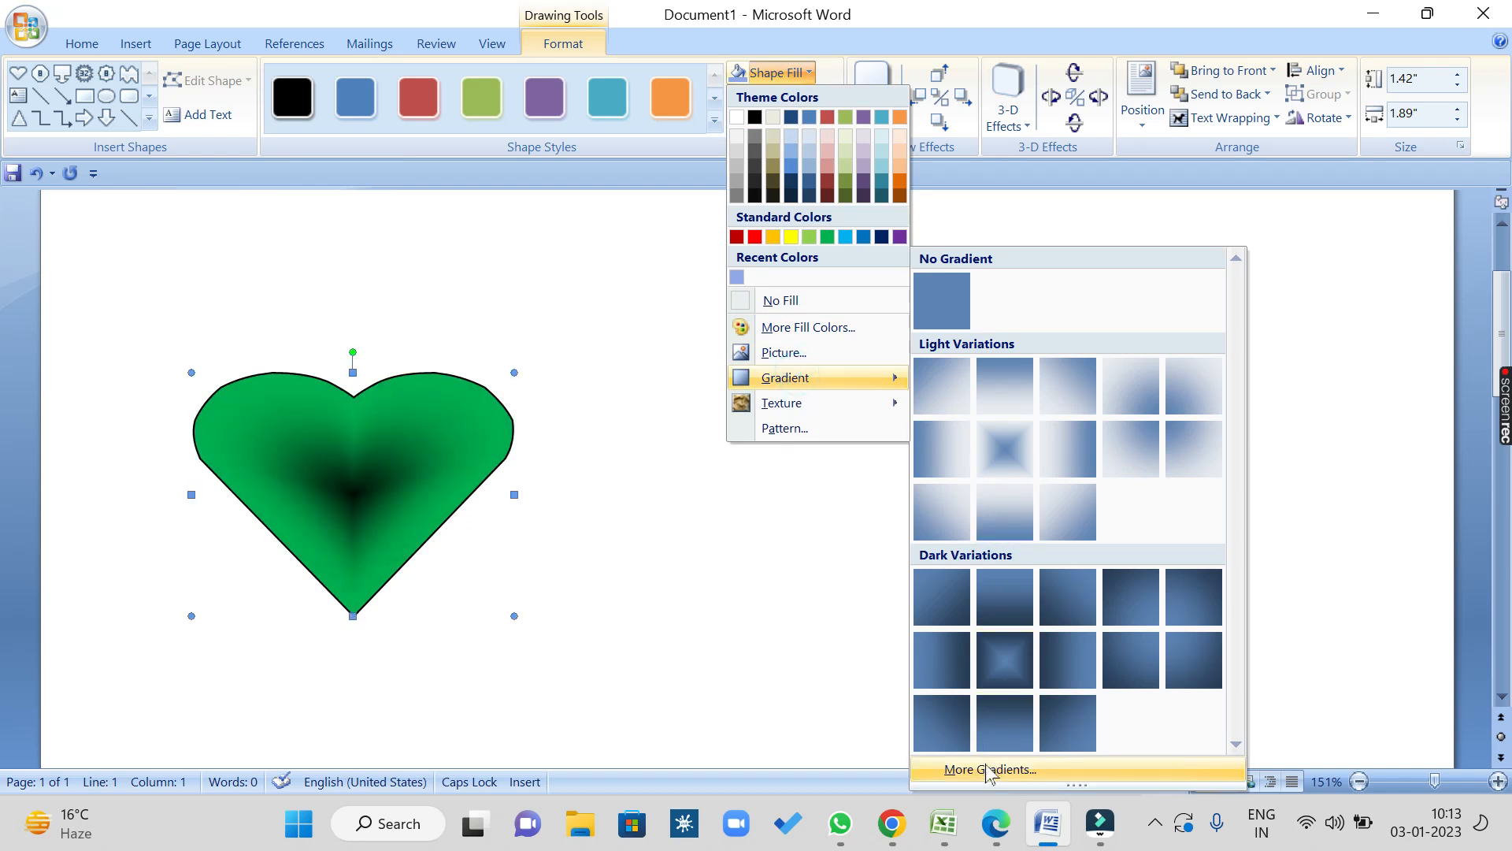
pyautogui.click(984, 763)
pyautogui.click(967, 162)
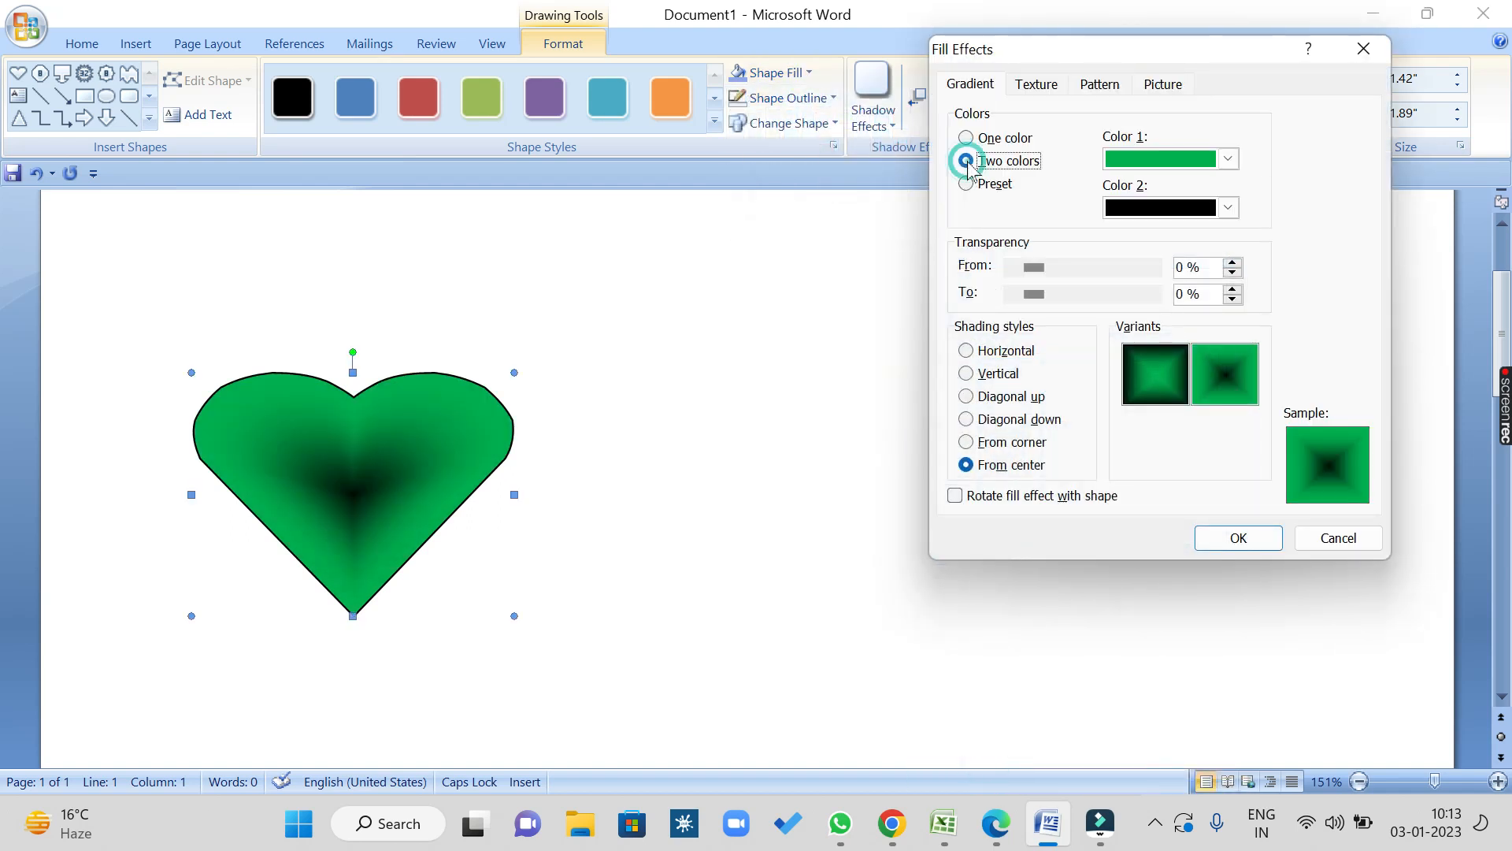
pyautogui.click(1226, 209)
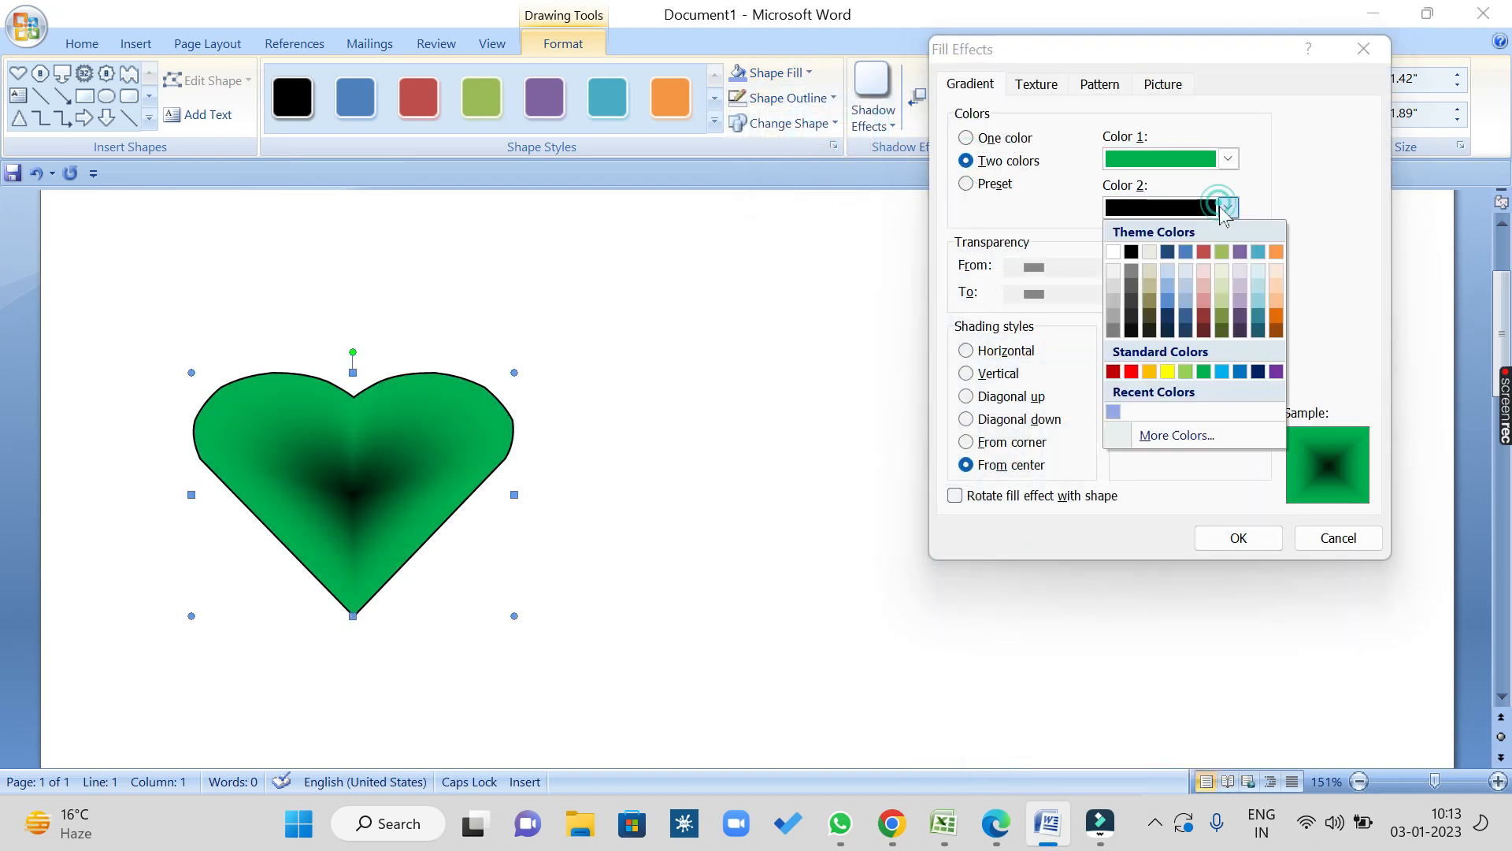
pyautogui.click(1221, 368)
pyautogui.click(1227, 158)
pyautogui.click(1276, 323)
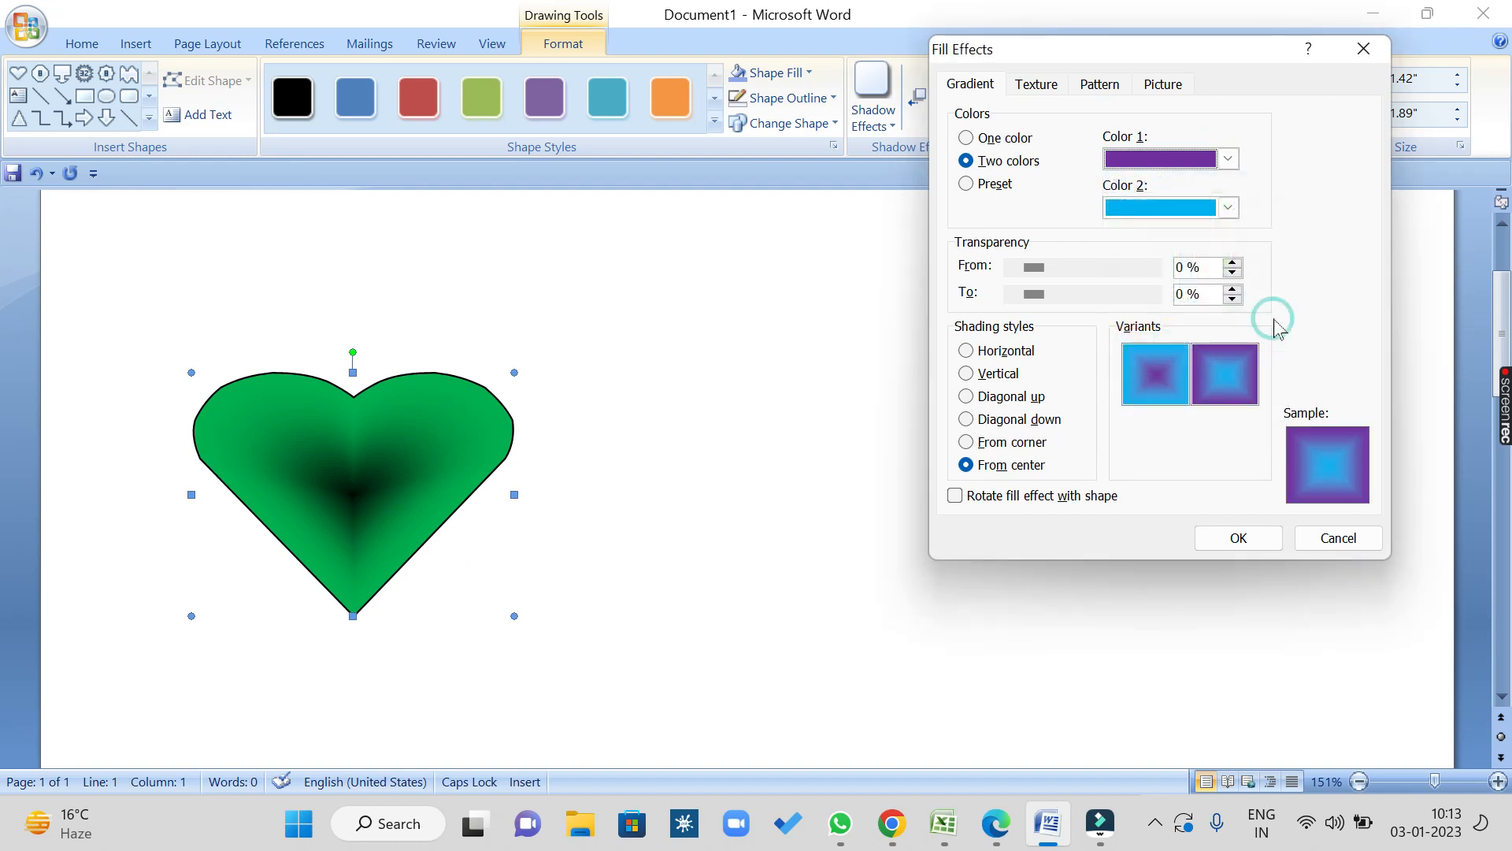
# Step: Try the Diagonal up shading style, and apply Vertical shading with the blue-centred, purple-edged variant to the heart
pyautogui.click(998, 375)
pyautogui.click(1009, 396)
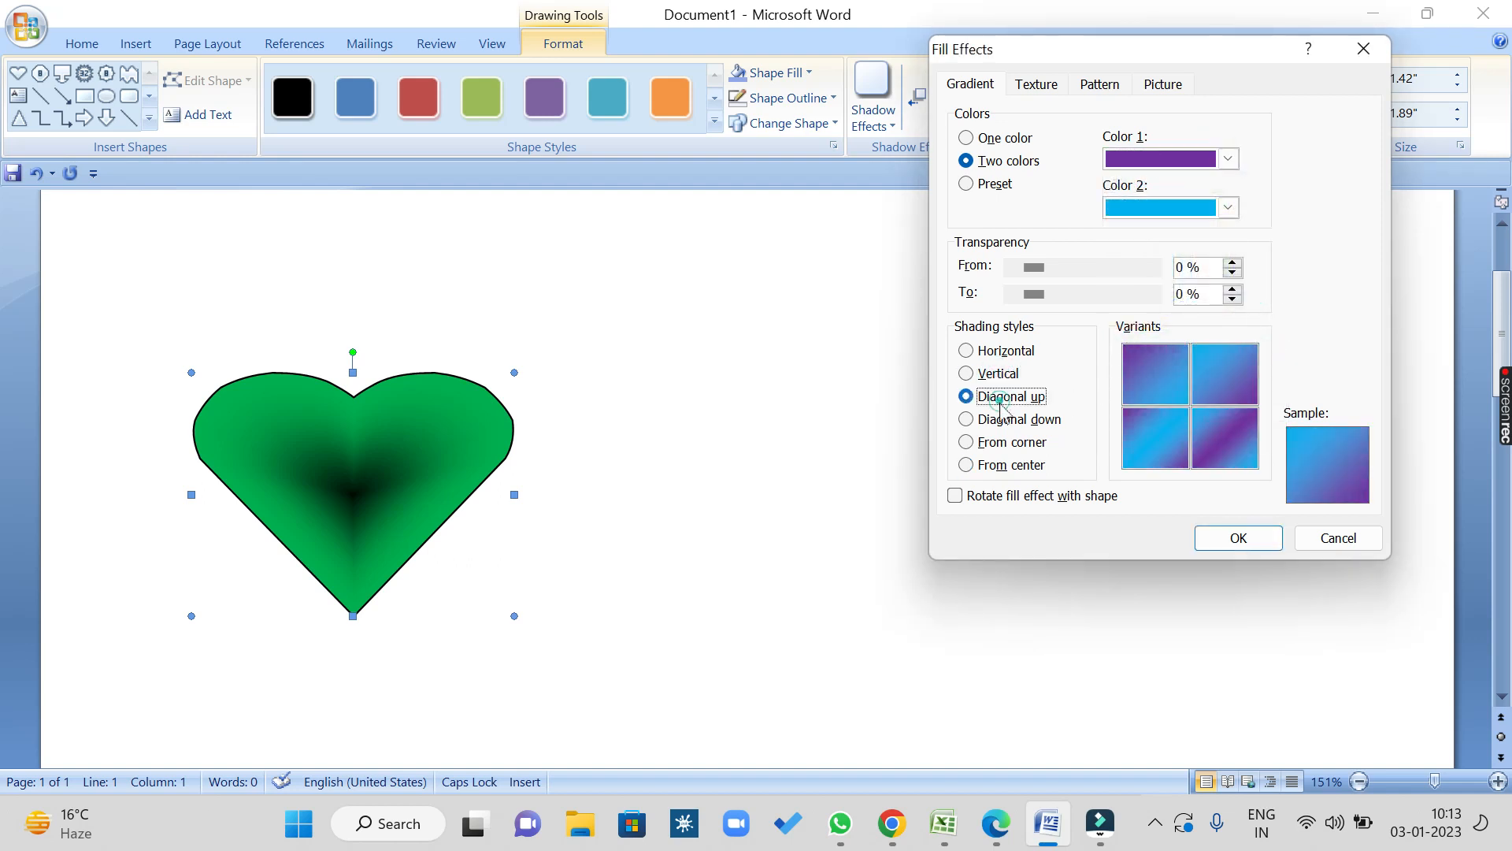
pyautogui.click(994, 376)
pyautogui.click(1162, 447)
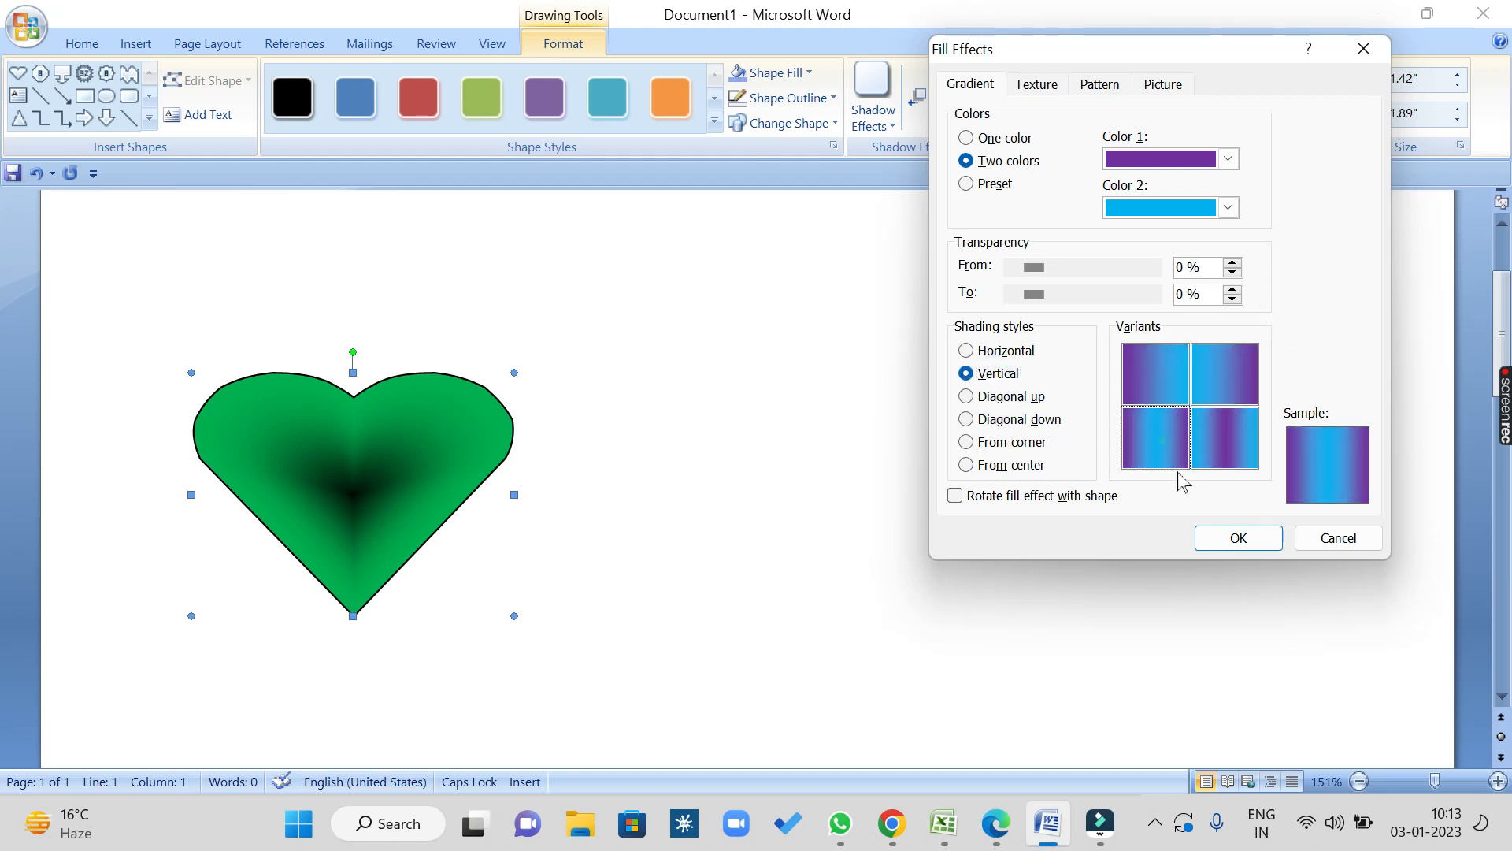
pyautogui.click(1228, 543)
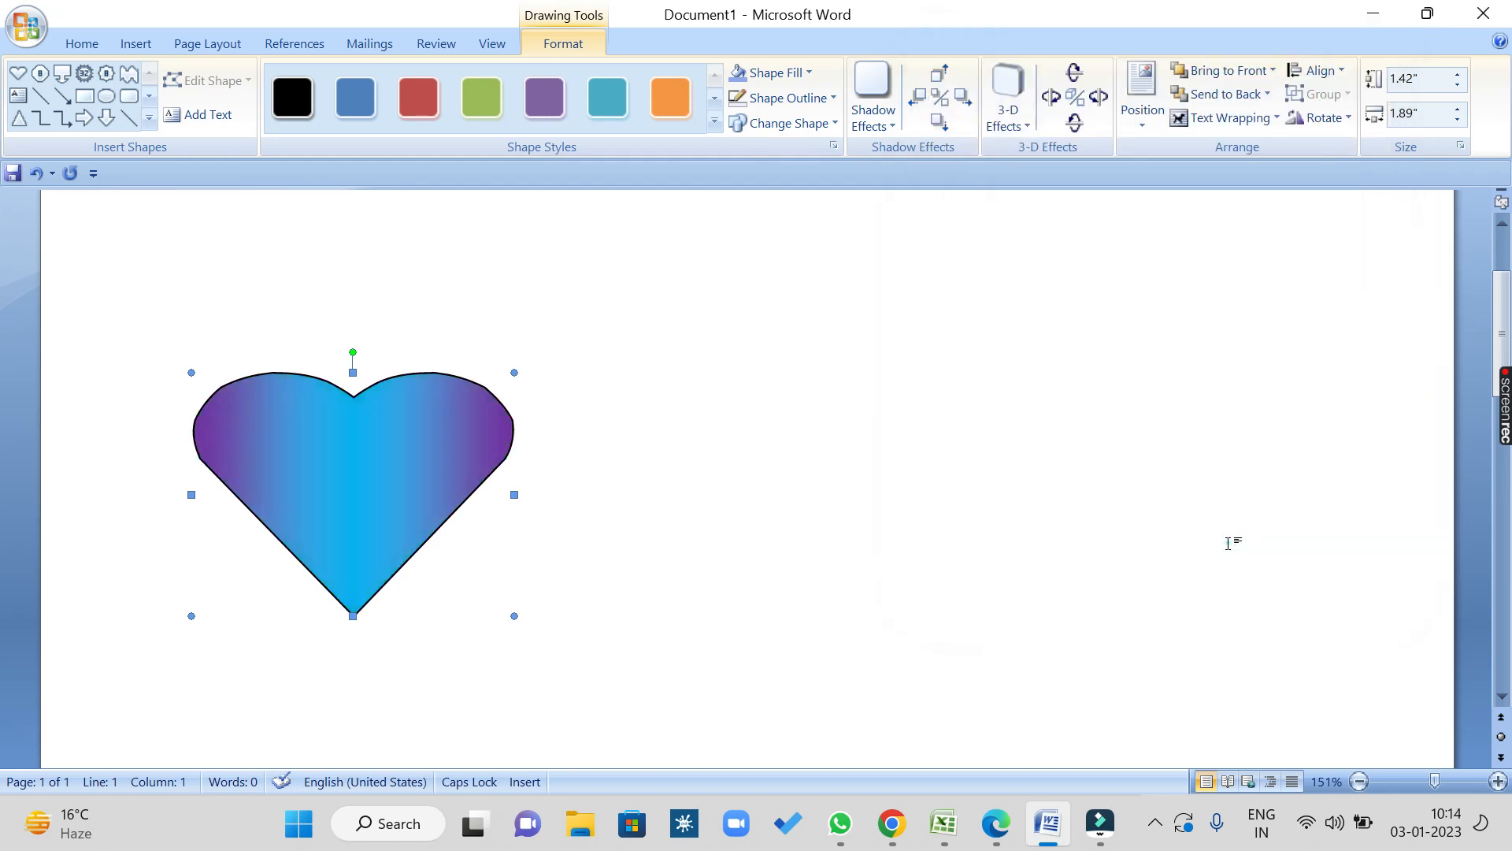
# Step: Switch the heart's gradient fill to preset colors and try Late Sunset, Nightfall and Daybreak
pyautogui.click(802, 72)
pyautogui.moveTo(804, 386)
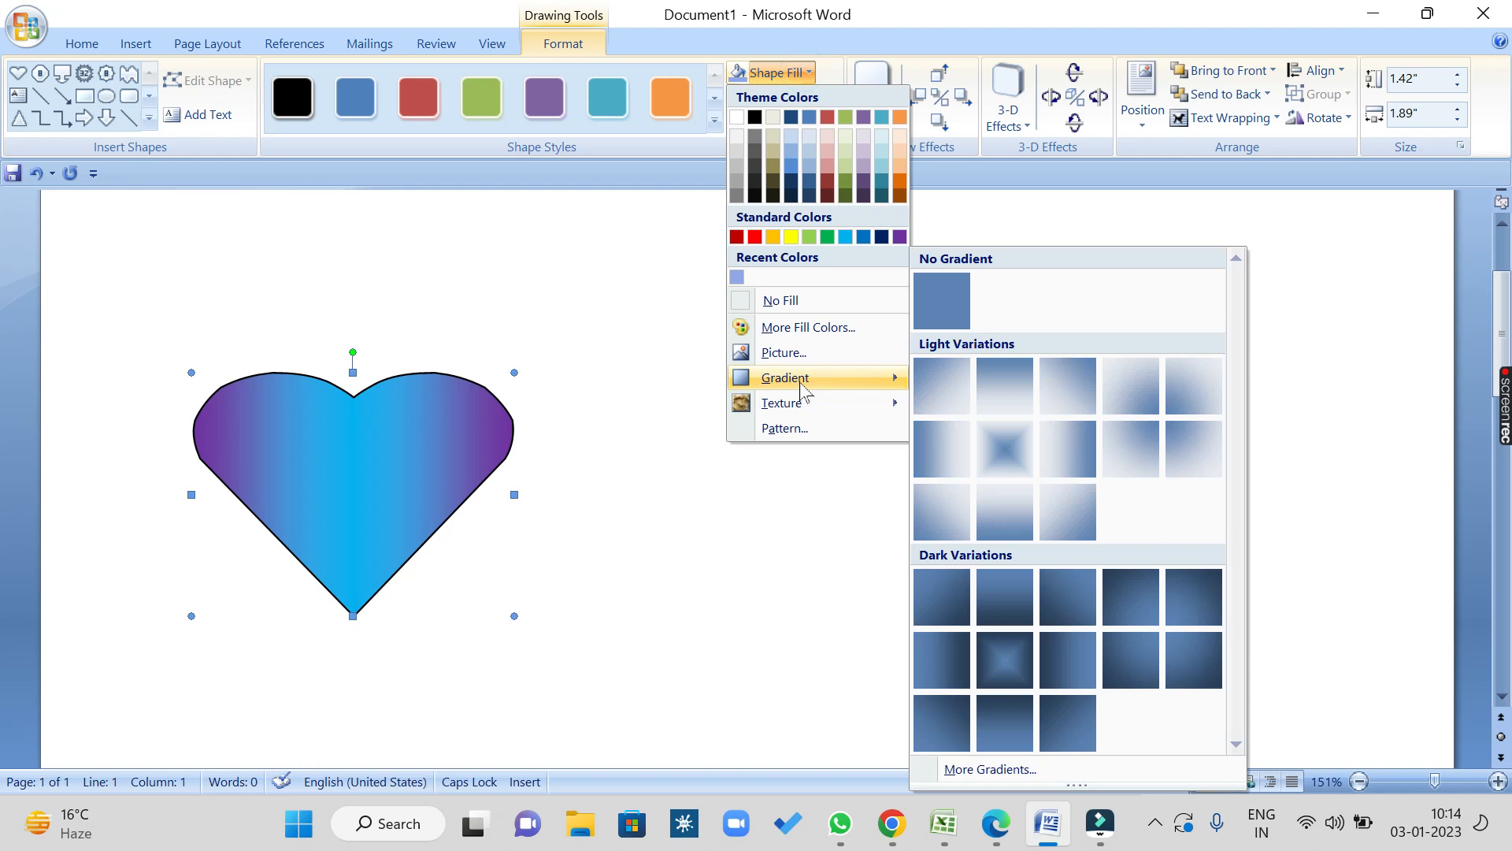
pyautogui.click(994, 772)
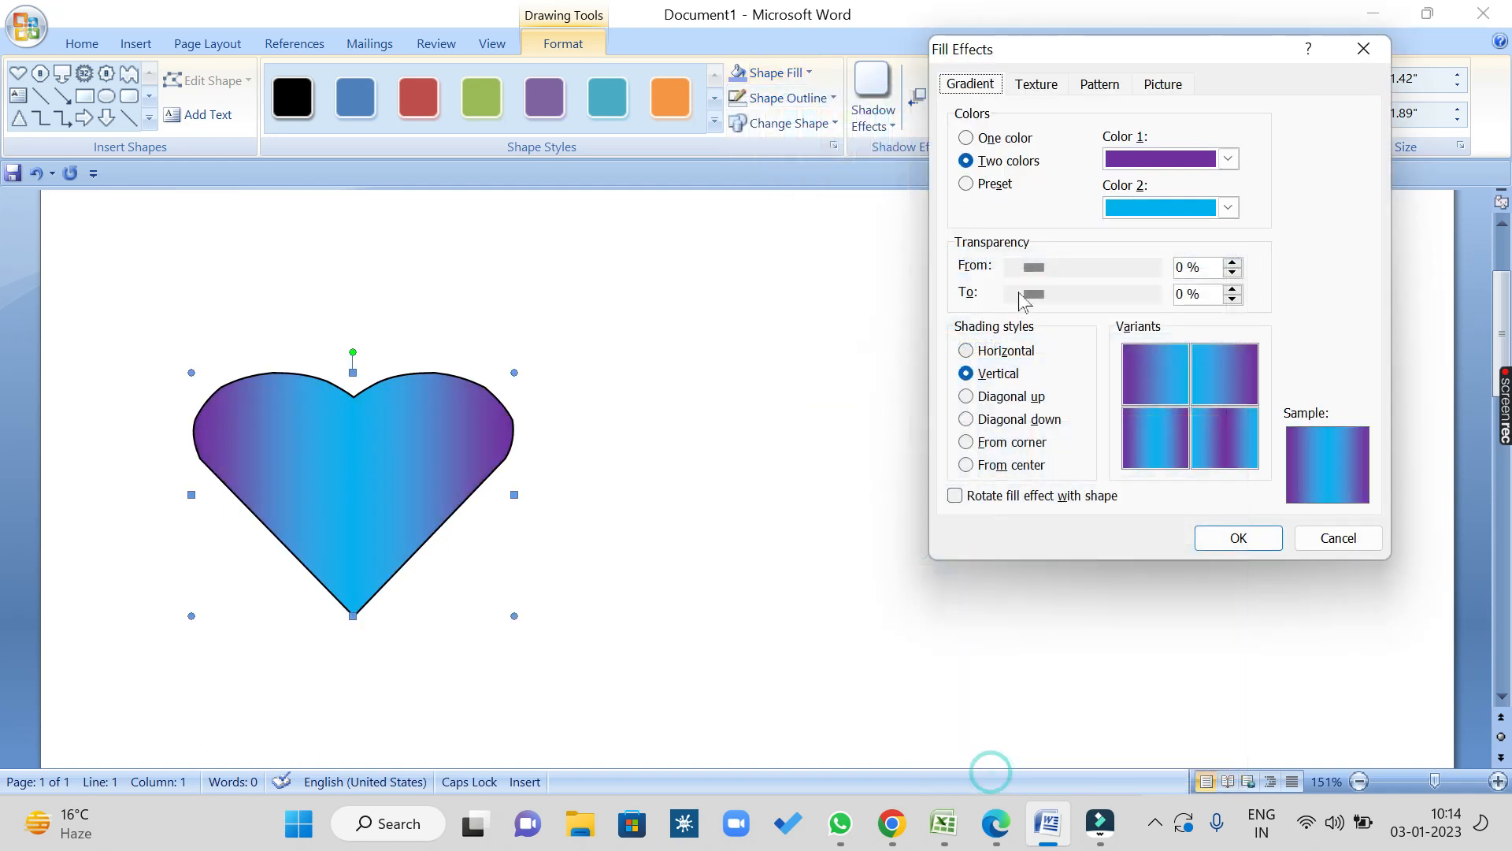
pyautogui.click(973, 184)
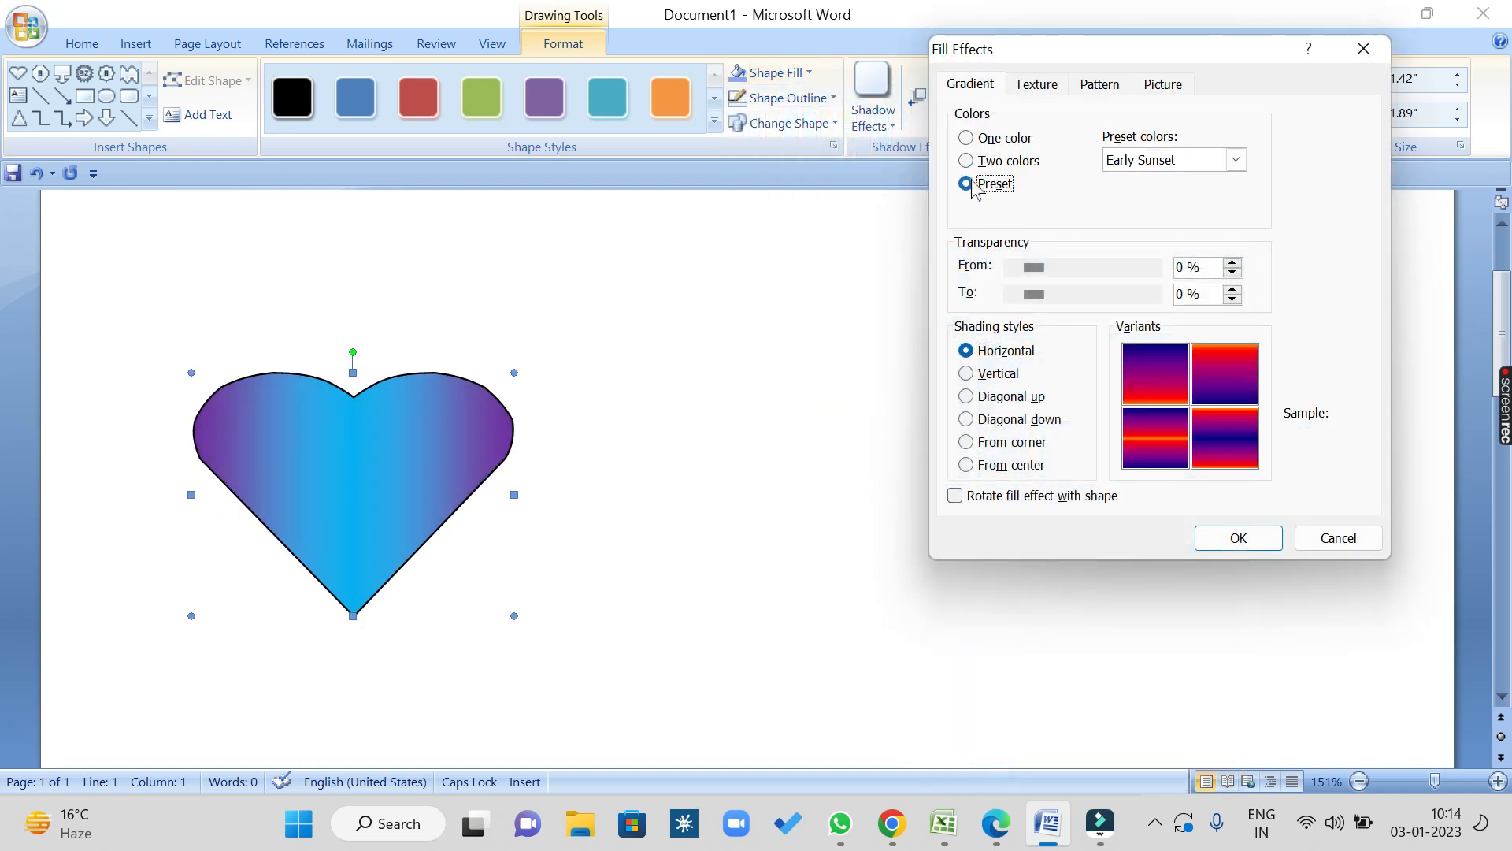
pyautogui.click(1237, 160)
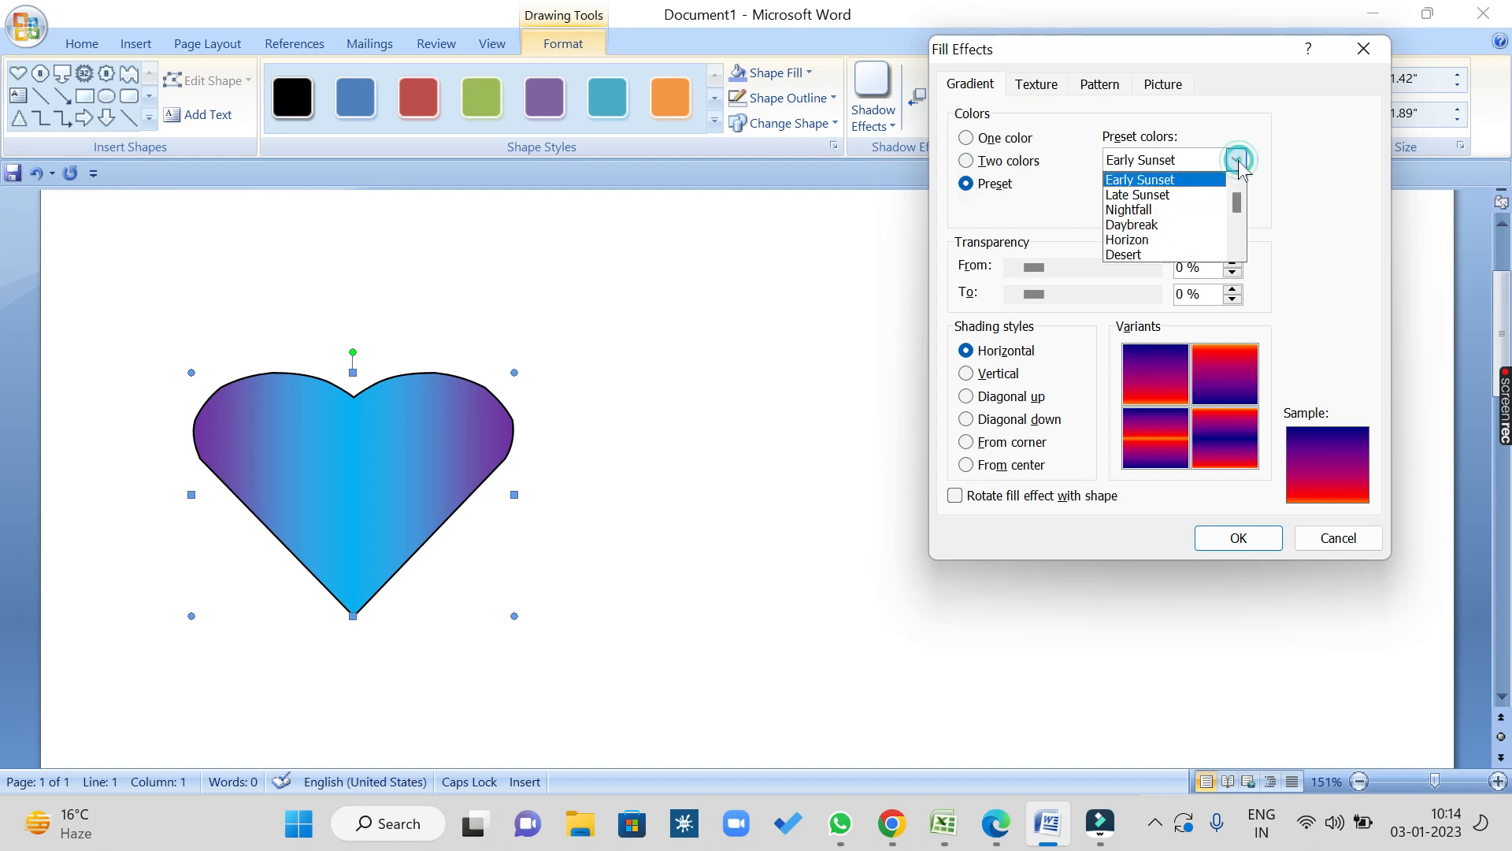
pyautogui.click(1214, 194)
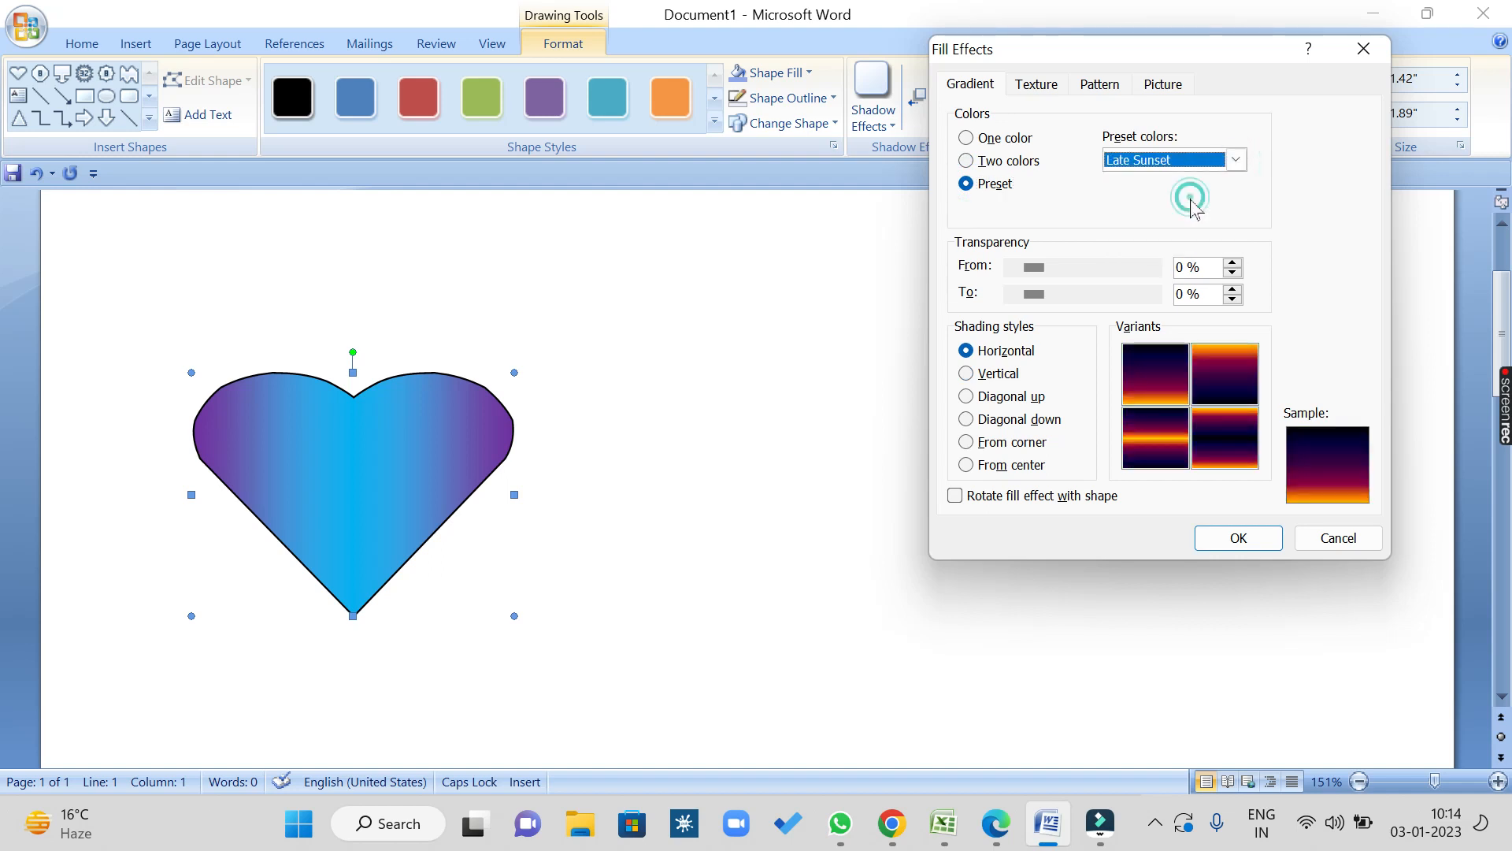
pyautogui.click(1235, 161)
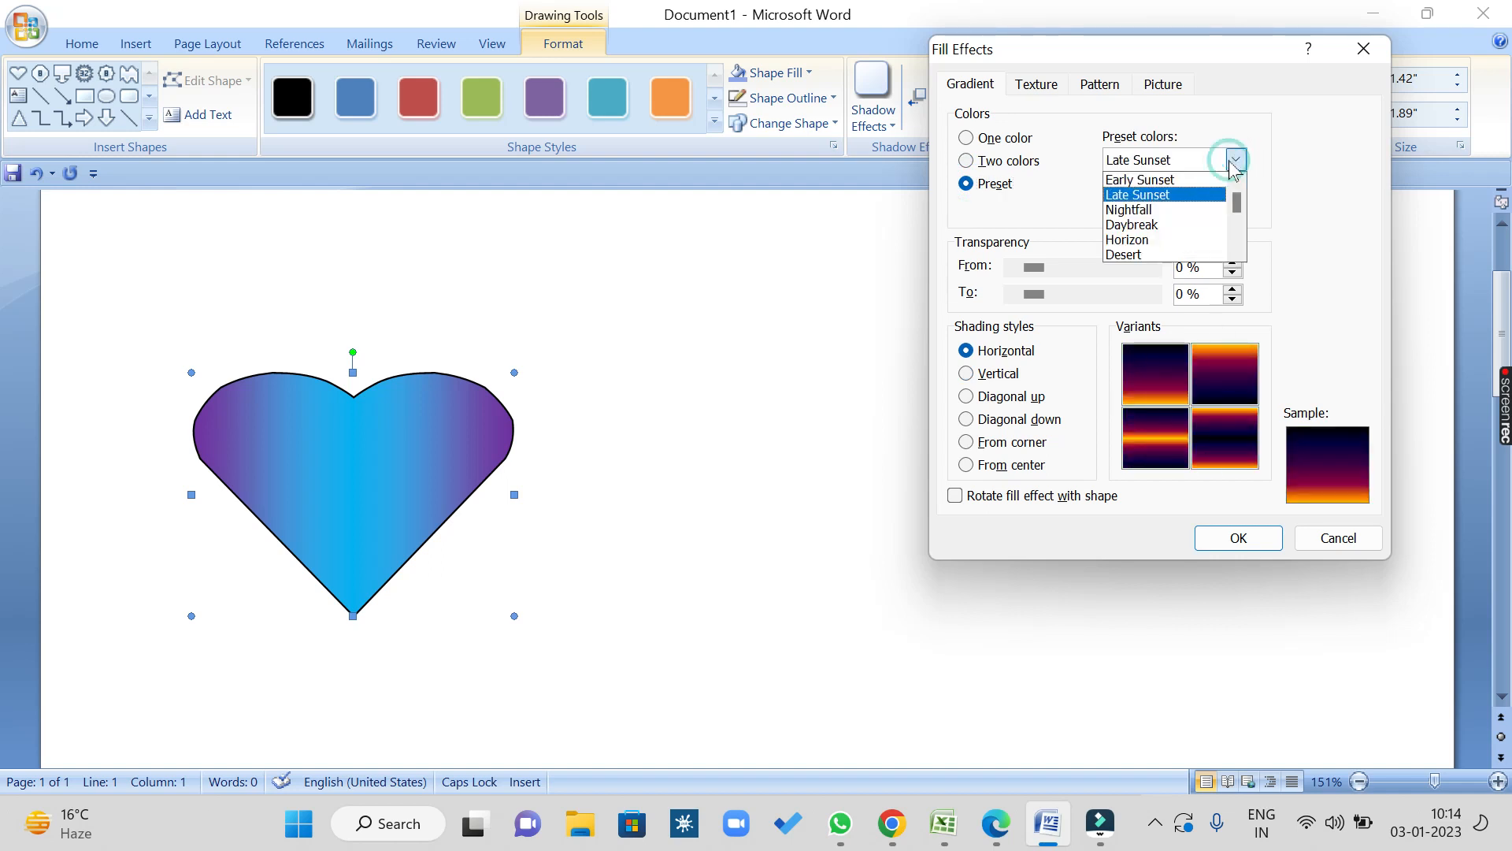
pyautogui.click(1203, 211)
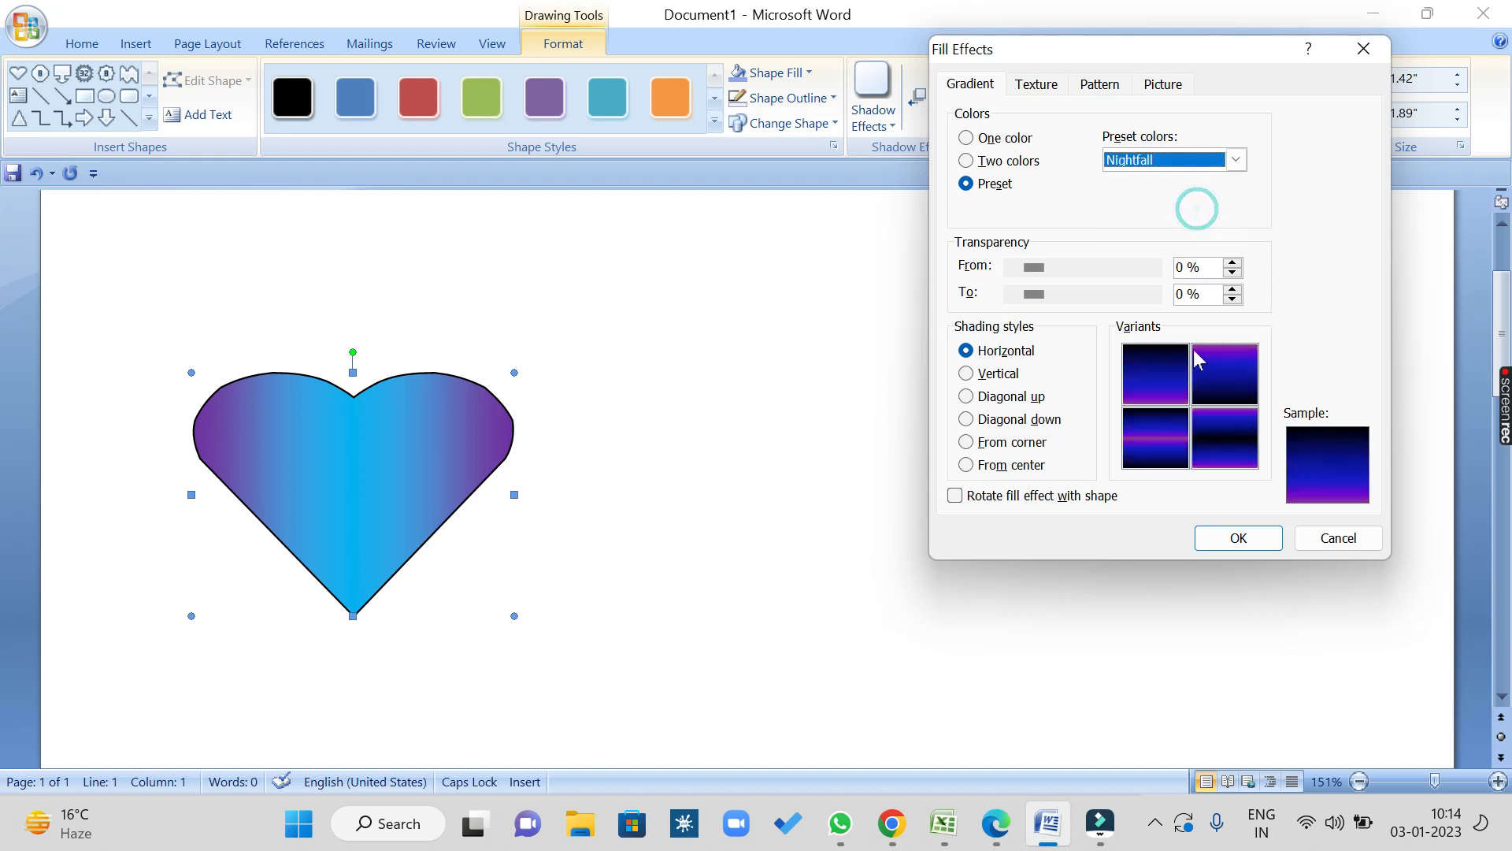
pyautogui.click(1236, 161)
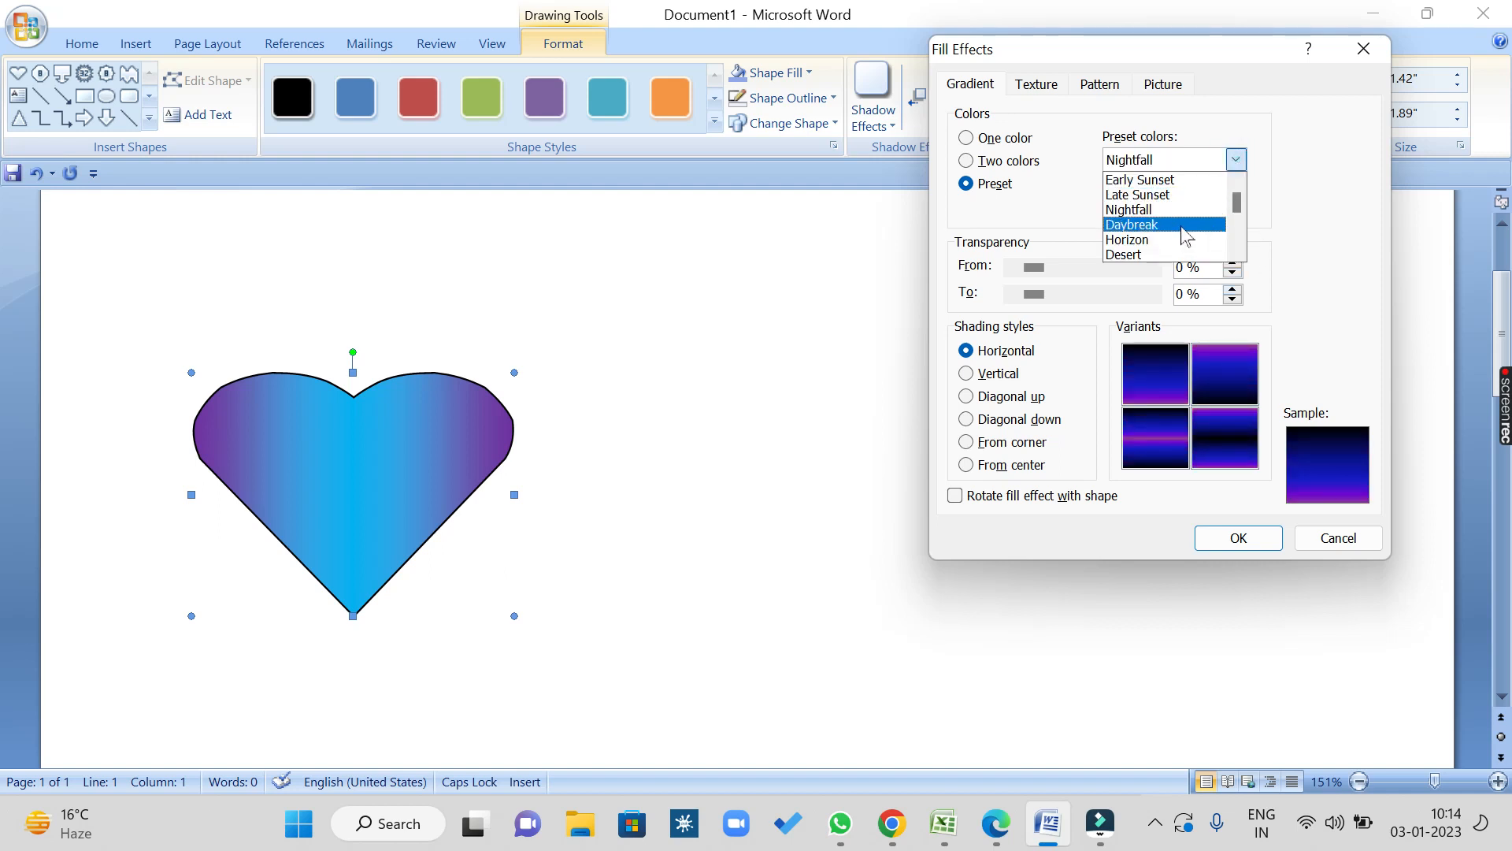
pyautogui.click(1181, 226)
# Step: Apply the Fire preset gradient to the heart with From center shading and the dark-centred variant
pyautogui.click(1237, 159)
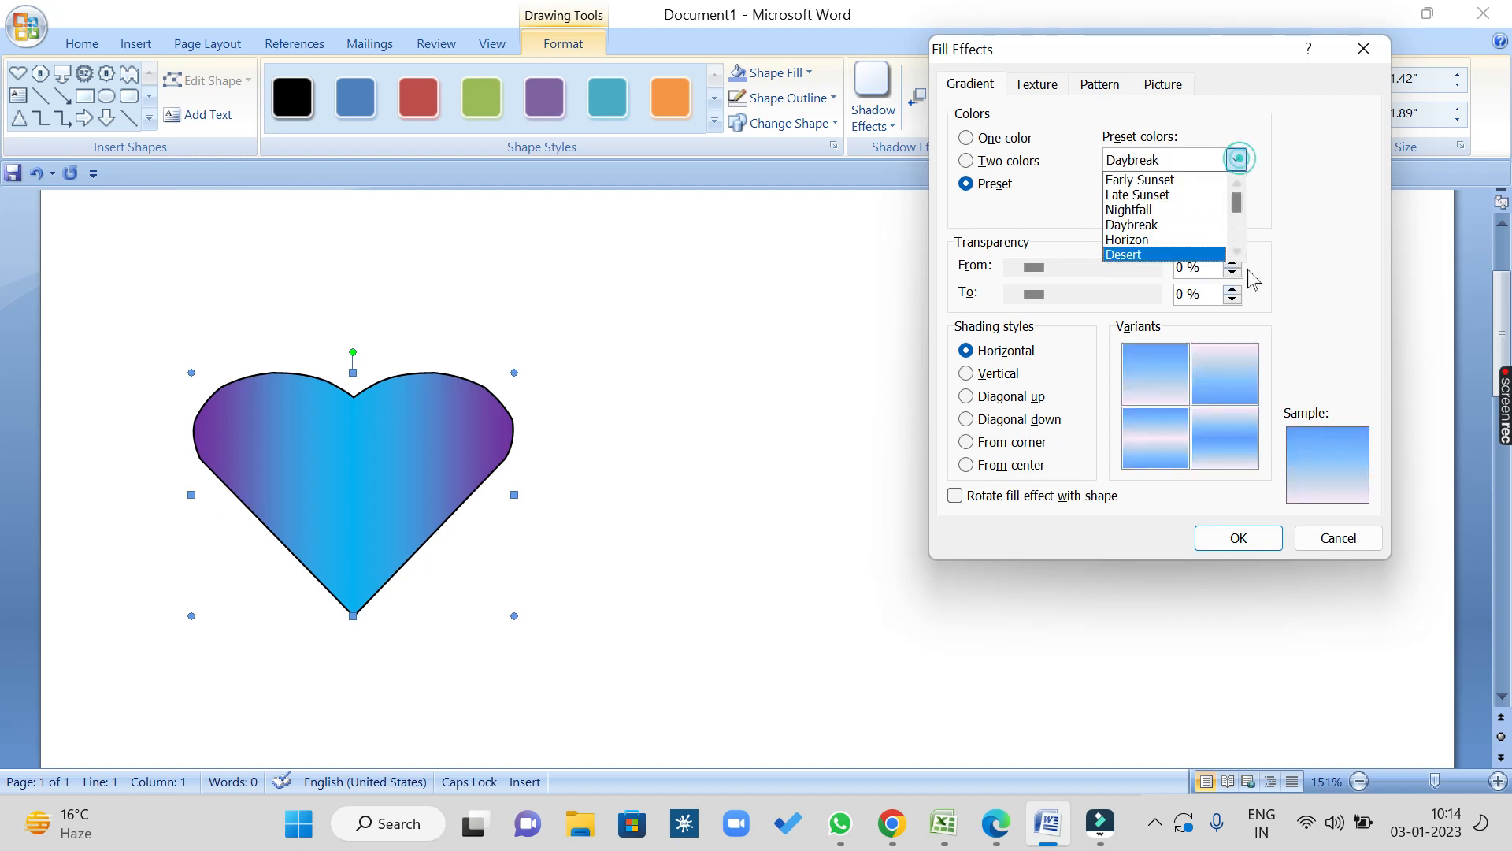
pyautogui.click(1237, 252)
pyautogui.click(1237, 252)
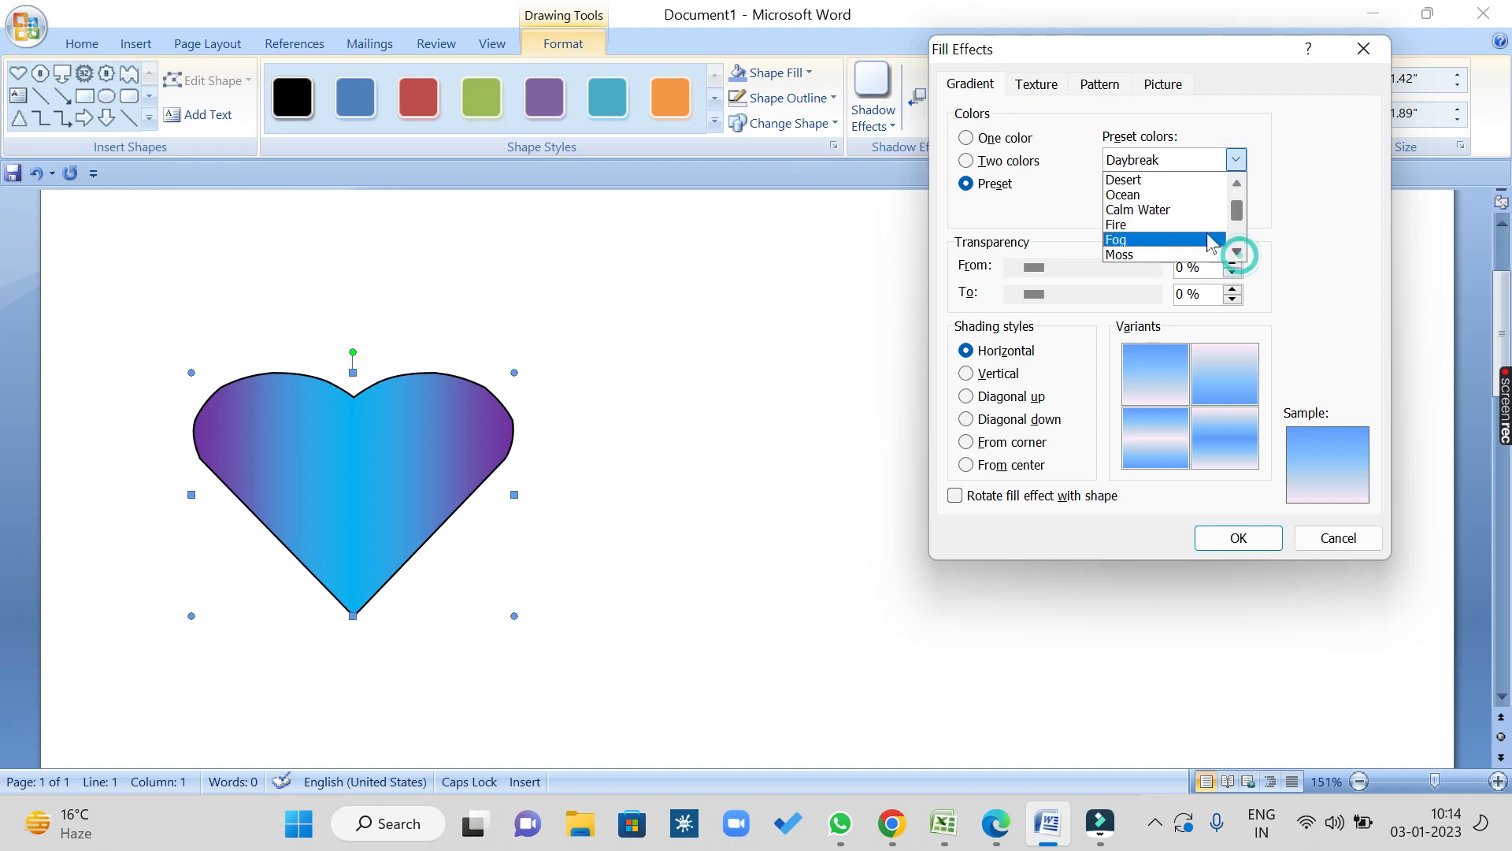
pyautogui.click(1189, 225)
pyautogui.click(1001, 465)
pyautogui.click(1213, 378)
pyautogui.click(1253, 539)
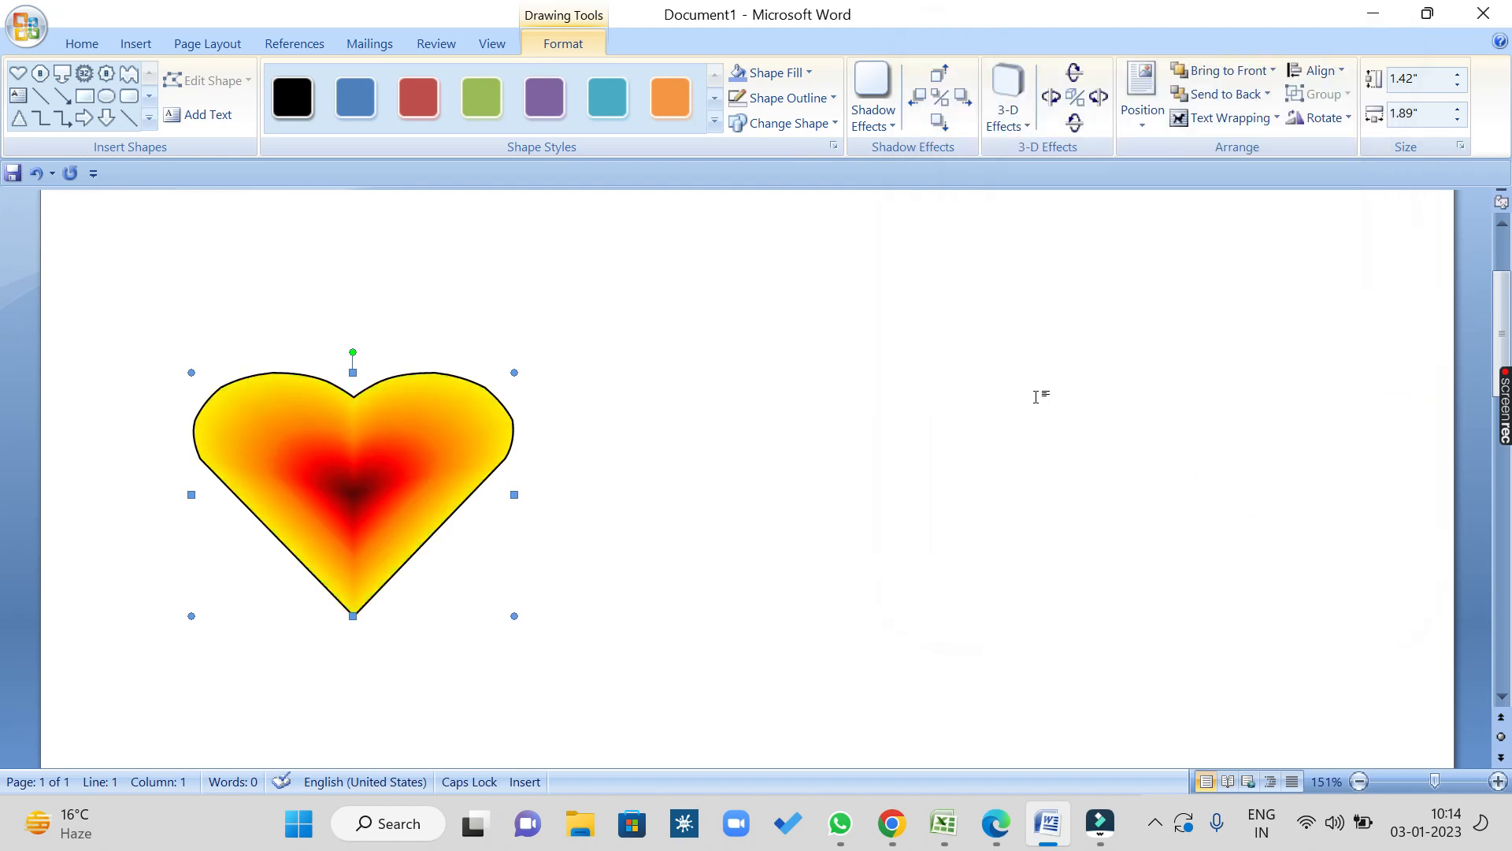
# Step: Fill the heart with the dark brown wood texture
pyautogui.click(799, 73)
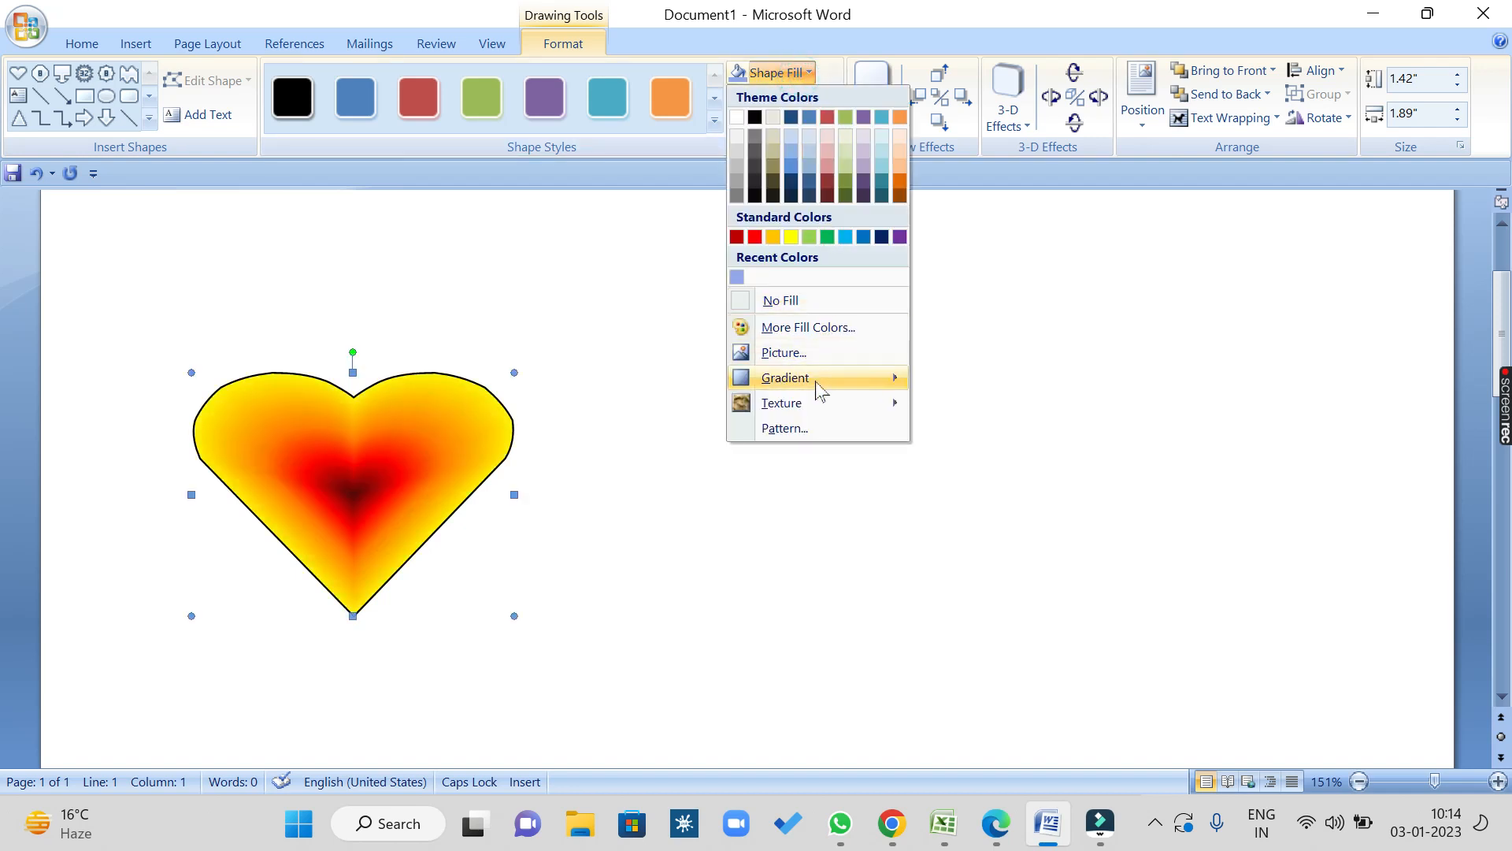
pyautogui.moveTo(819, 386)
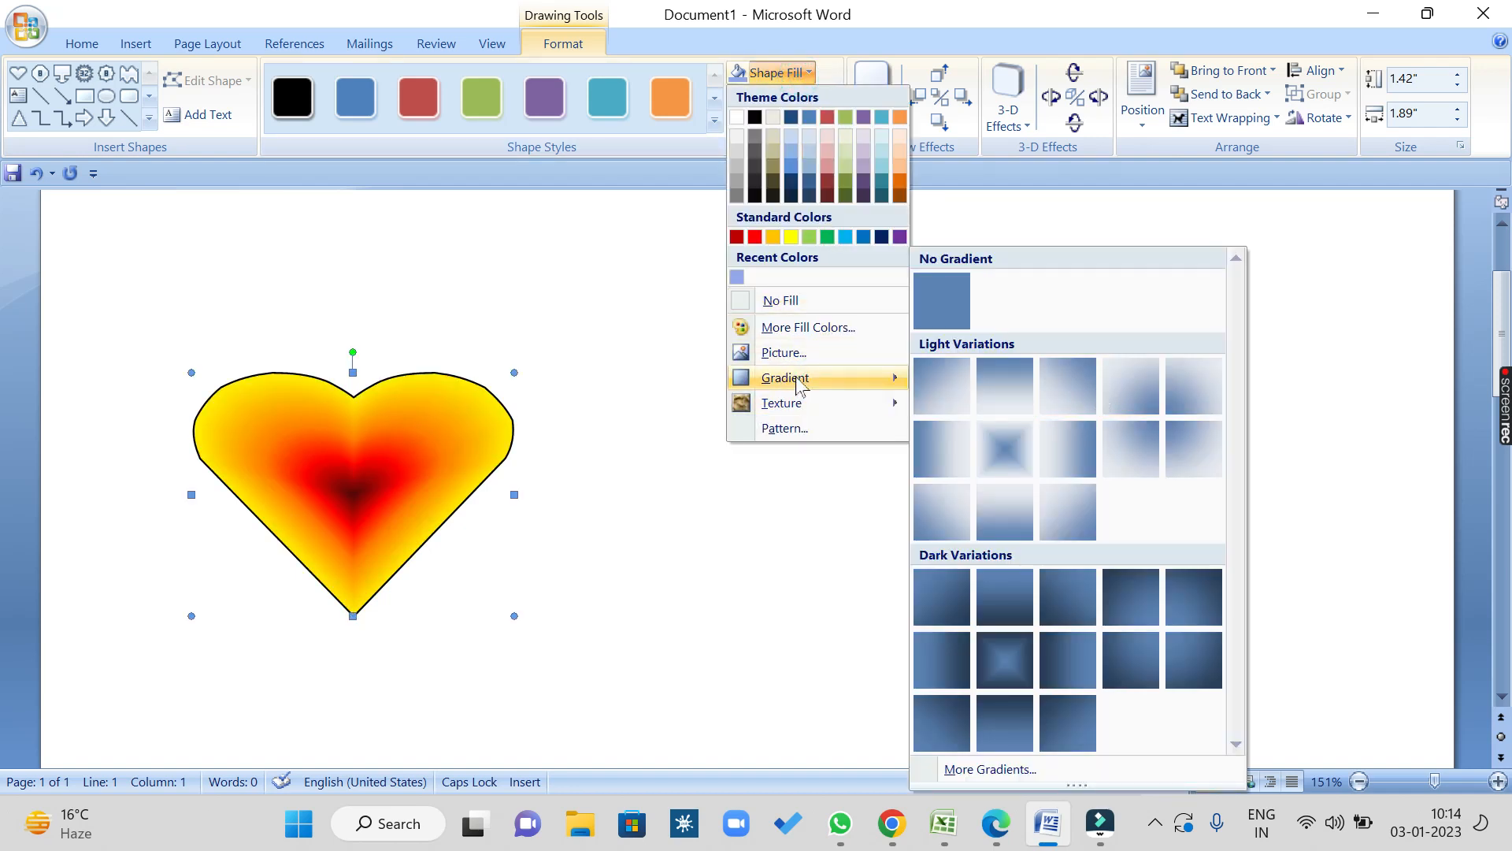
pyautogui.moveTo(786, 408)
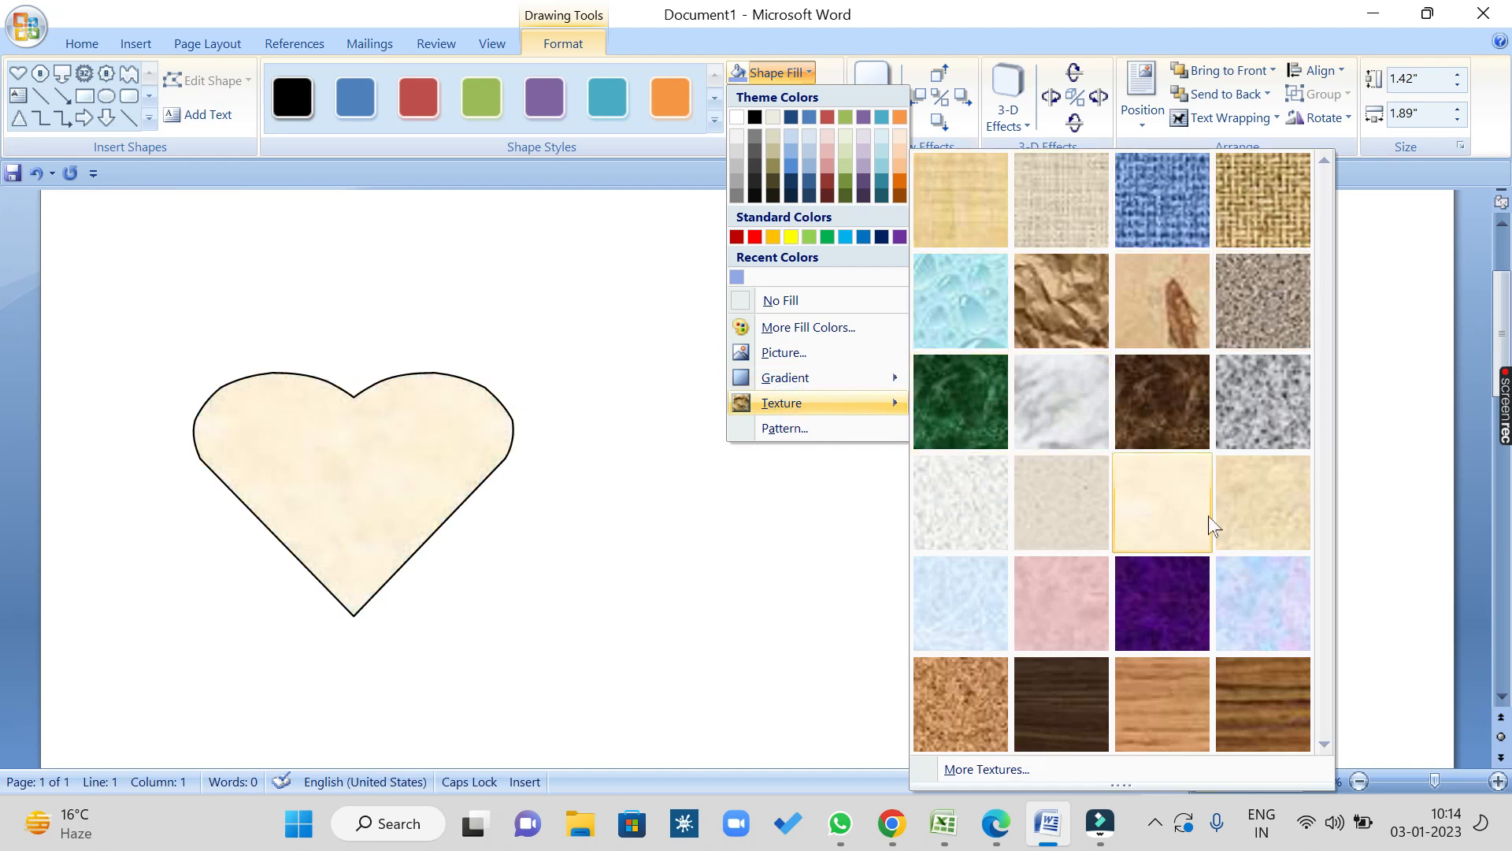
pyautogui.click(1056, 696)
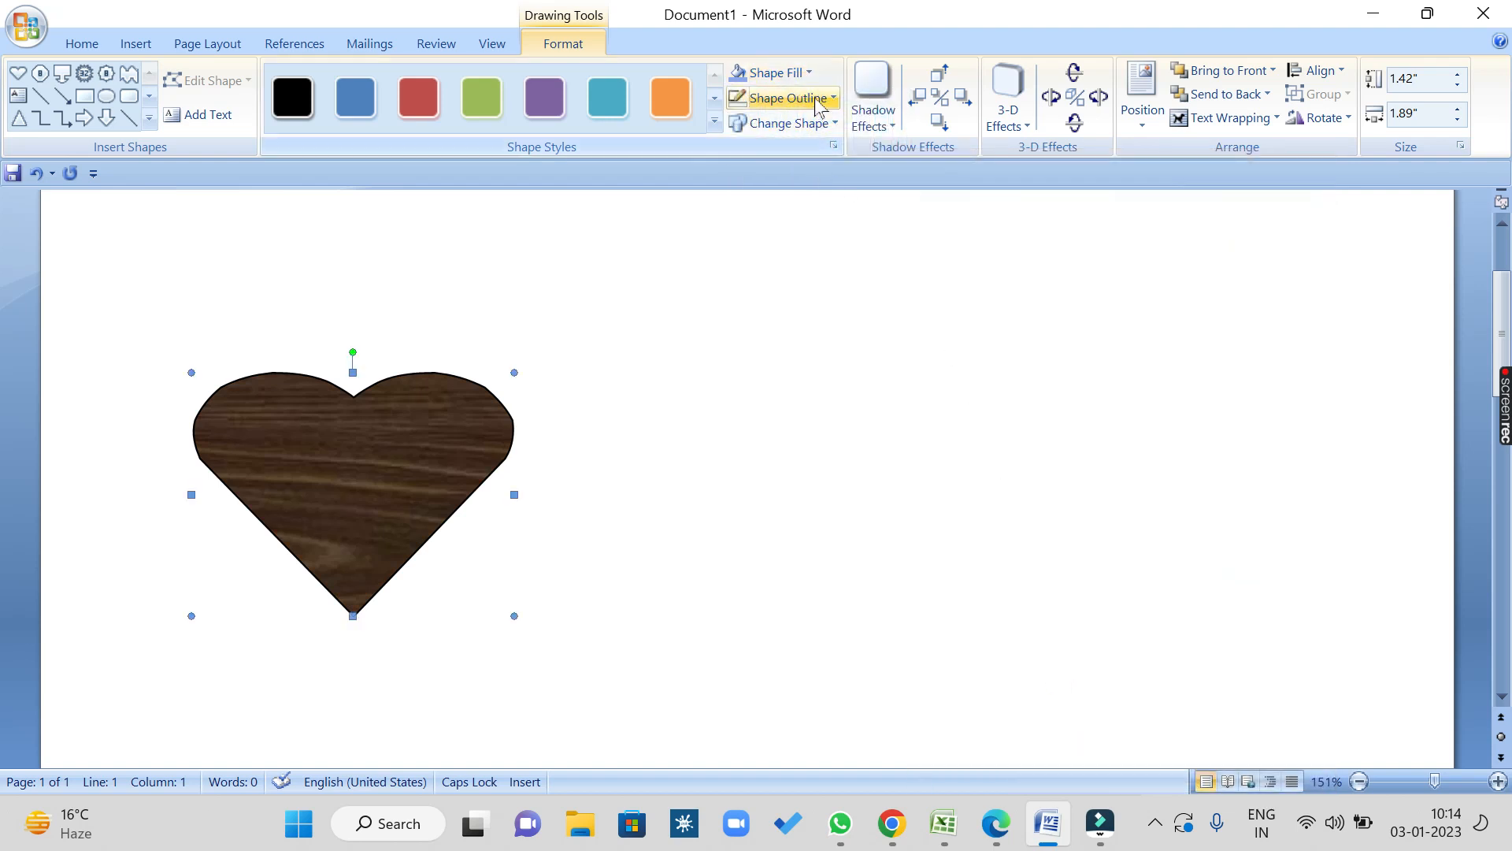
# Step: Fill the heart with the dashed horizontal pattern, keeping the yellow foreground and dark maroon background
pyautogui.click(819, 124)
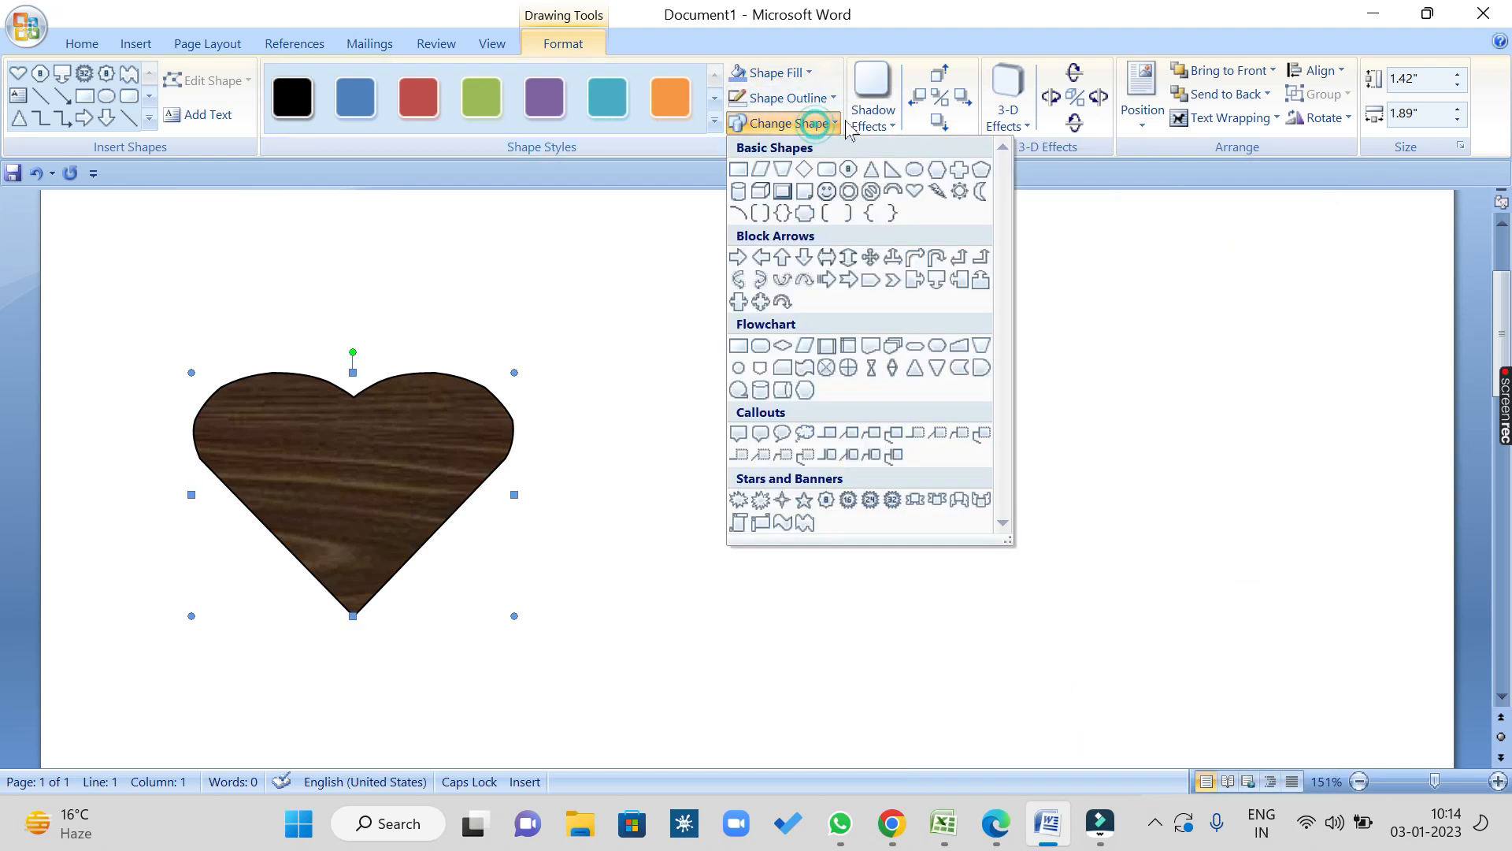
pyautogui.click(776, 72)
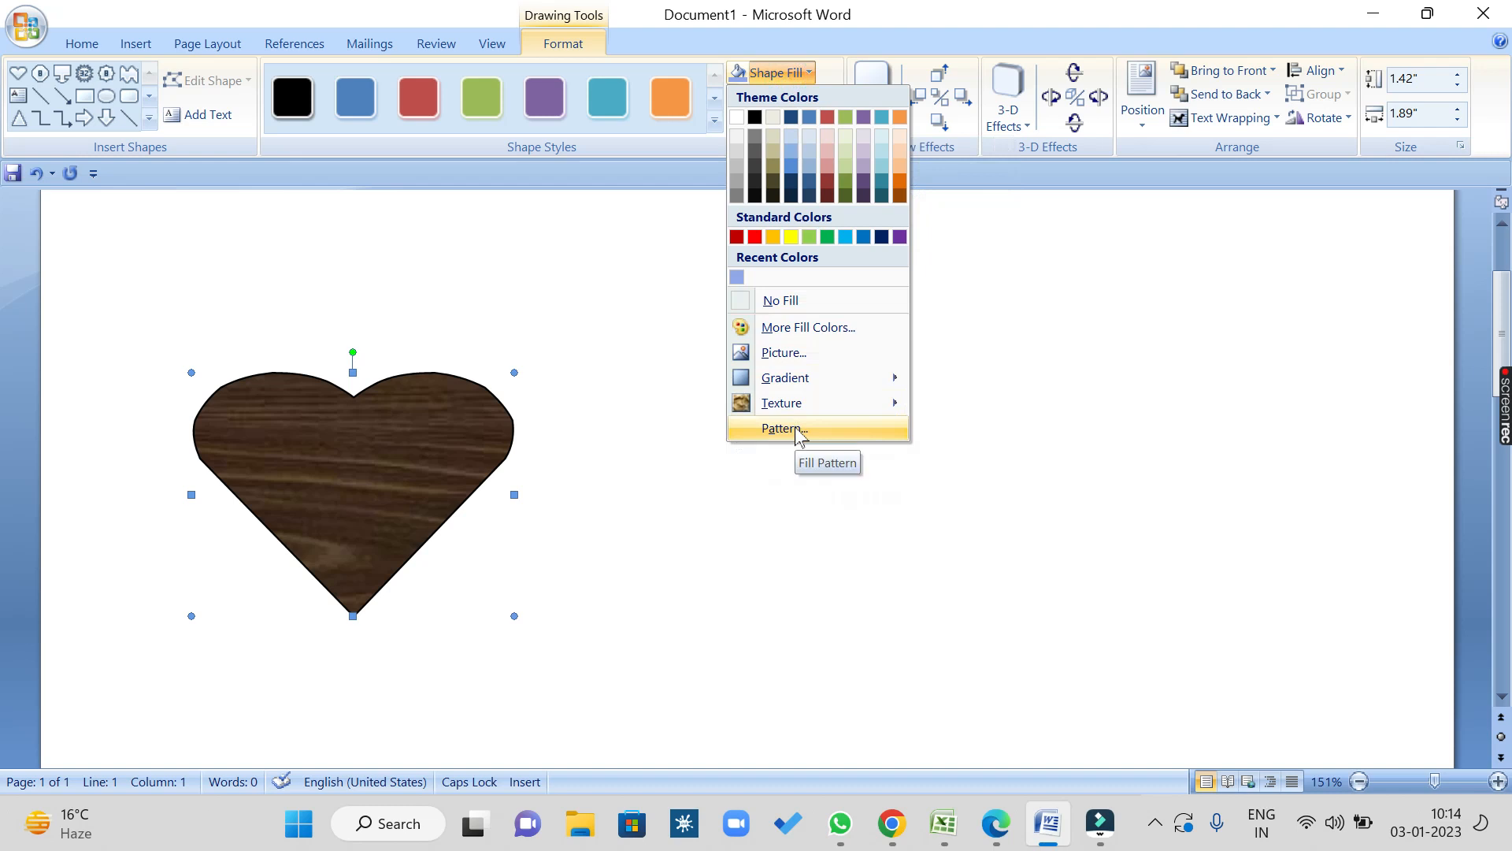
pyautogui.click(800, 435)
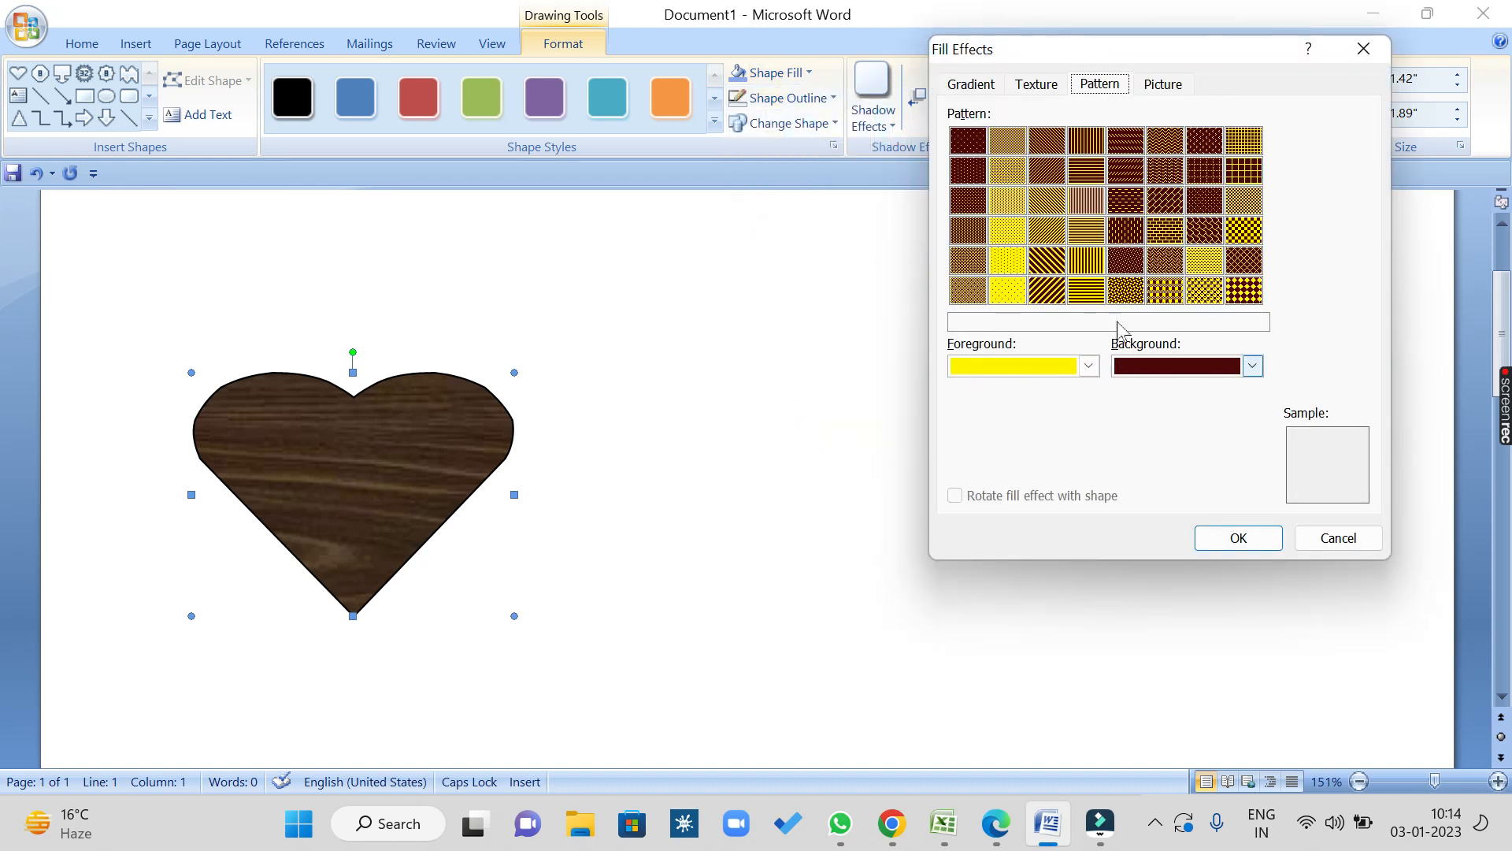
pyautogui.click(1118, 213)
pyautogui.click(1242, 533)
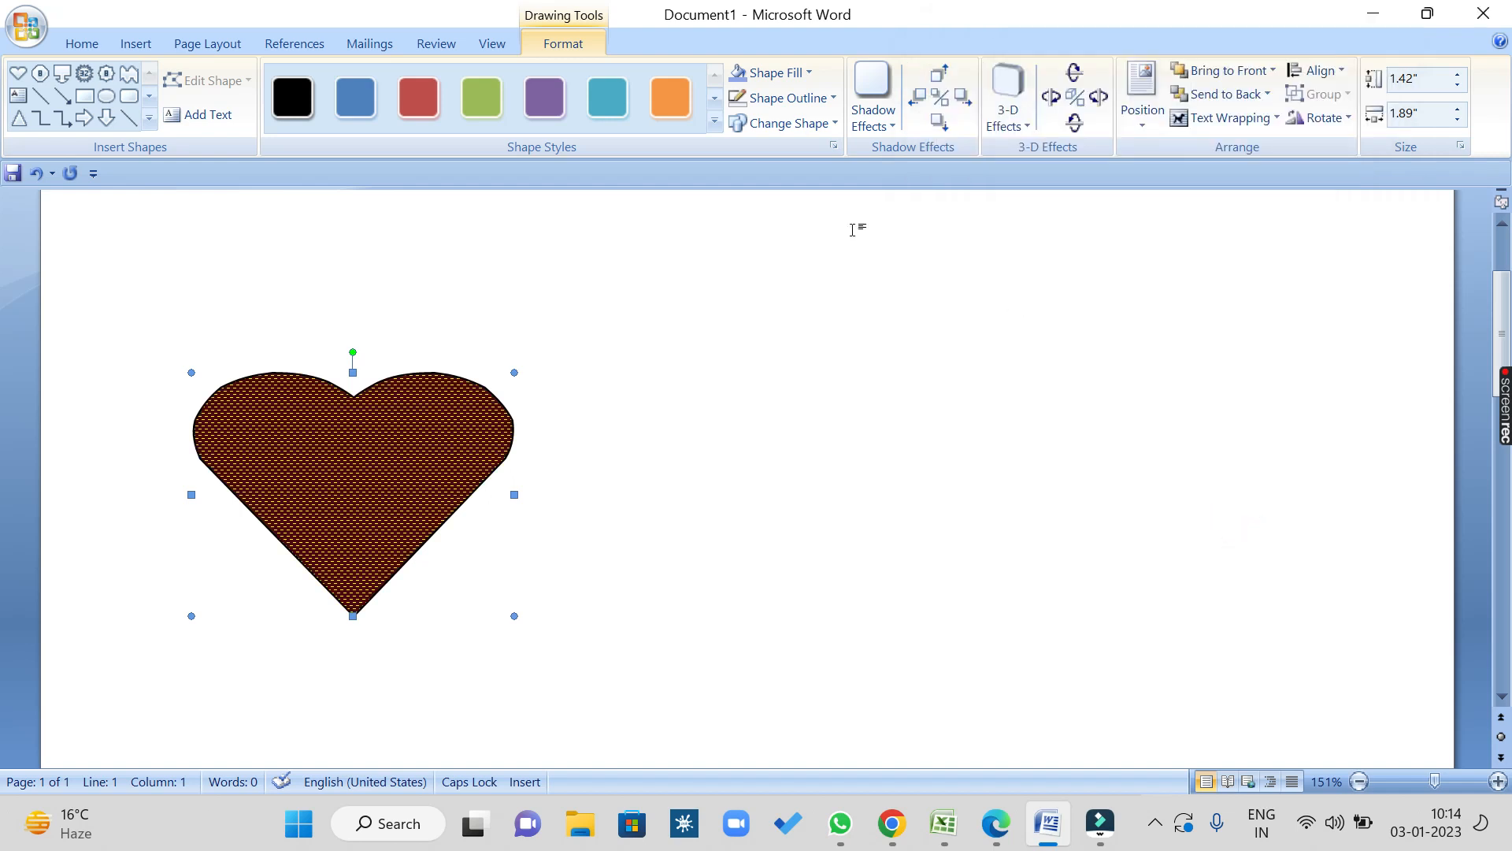
# Step: Examine the gradient, texture, pattern and picture options in the Fill Effects dialog for the heart
pyautogui.click(776, 72)
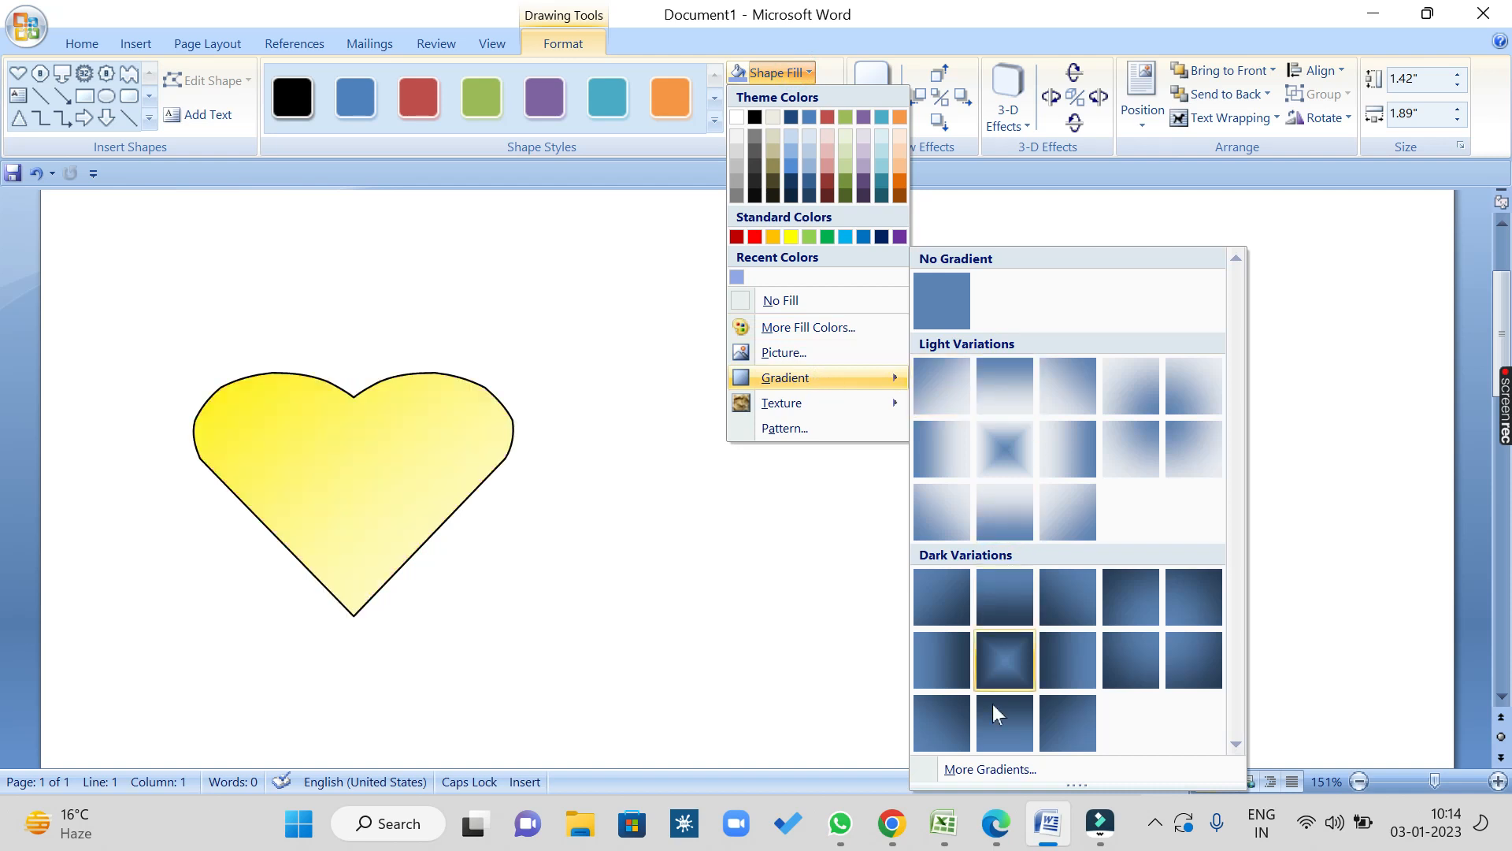
pyautogui.click(989, 770)
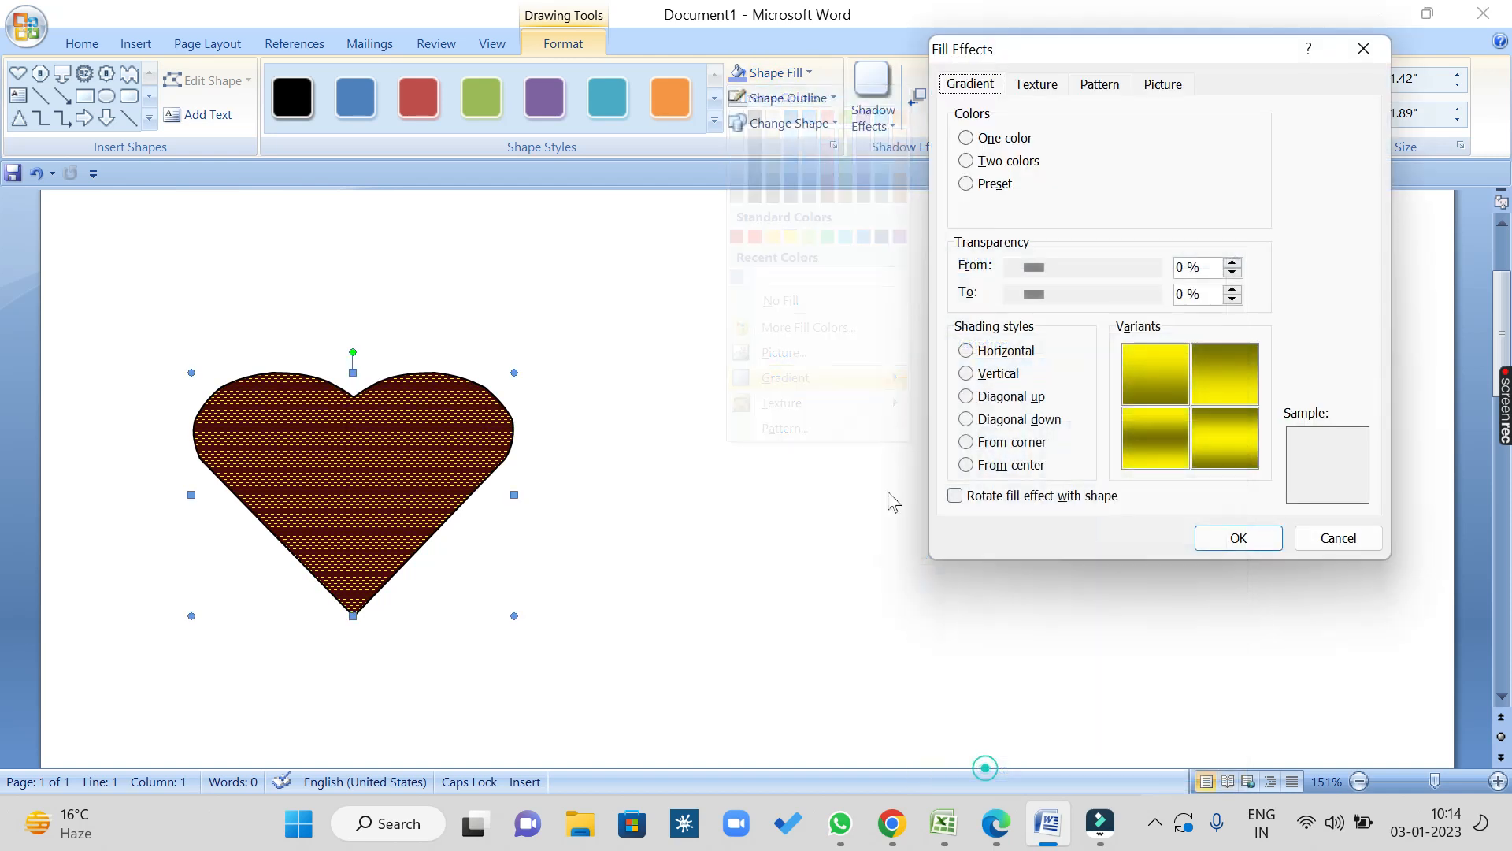
pyautogui.click(971, 86)
pyautogui.click(1032, 85)
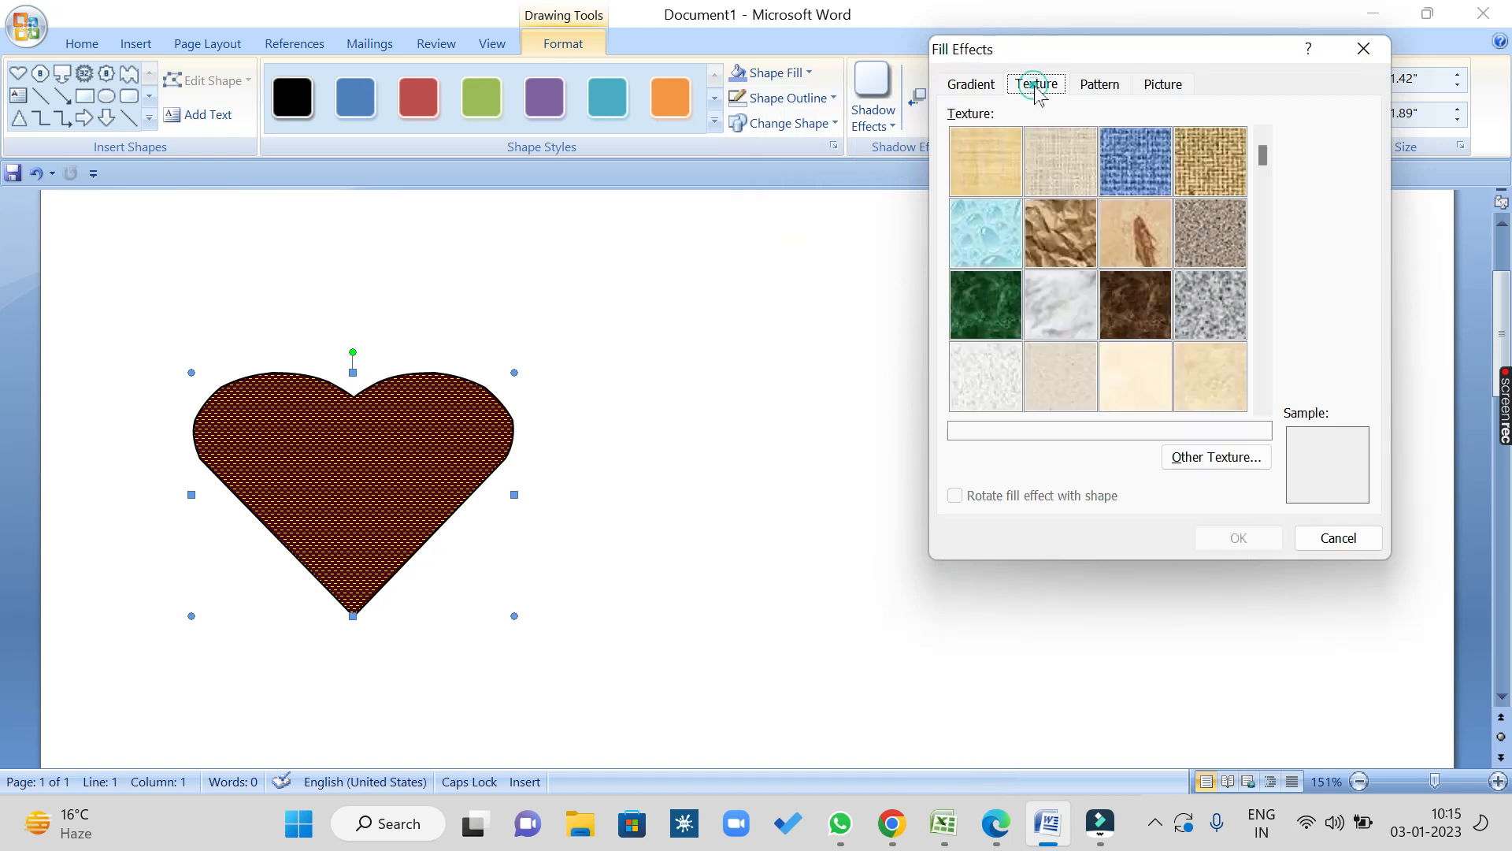
pyautogui.click(1101, 84)
pyautogui.click(1167, 86)
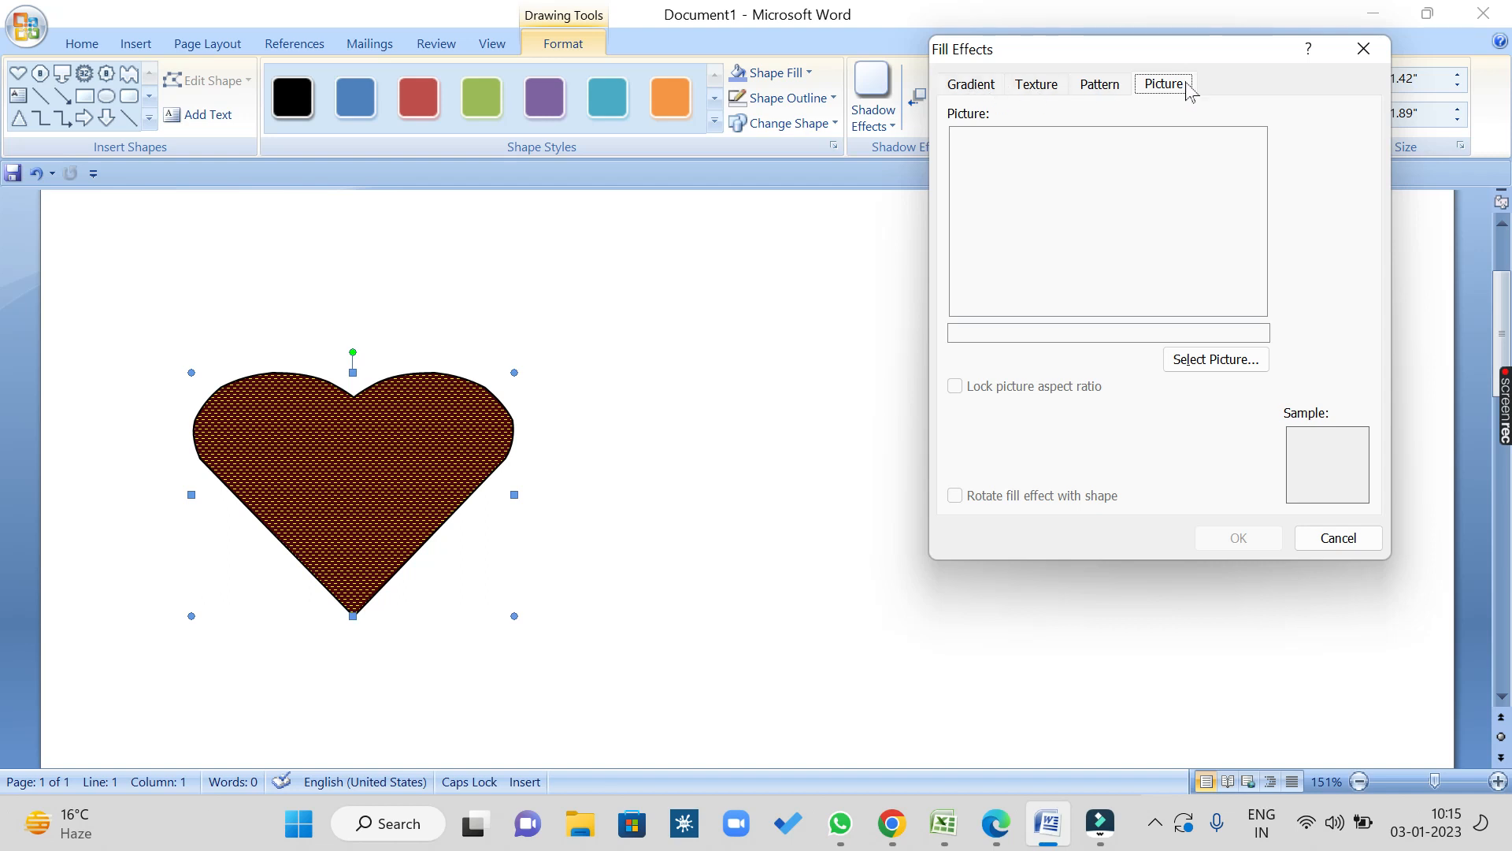
pyautogui.click(970, 89)
pyautogui.click(1022, 88)
pyautogui.click(1093, 86)
pyautogui.click(1161, 88)
# Step: Fill the heart with the red-dress actress picture from the ANA DE ARMAS folder under WALLPAPERS on New Volume (D:)
pyautogui.click(1216, 360)
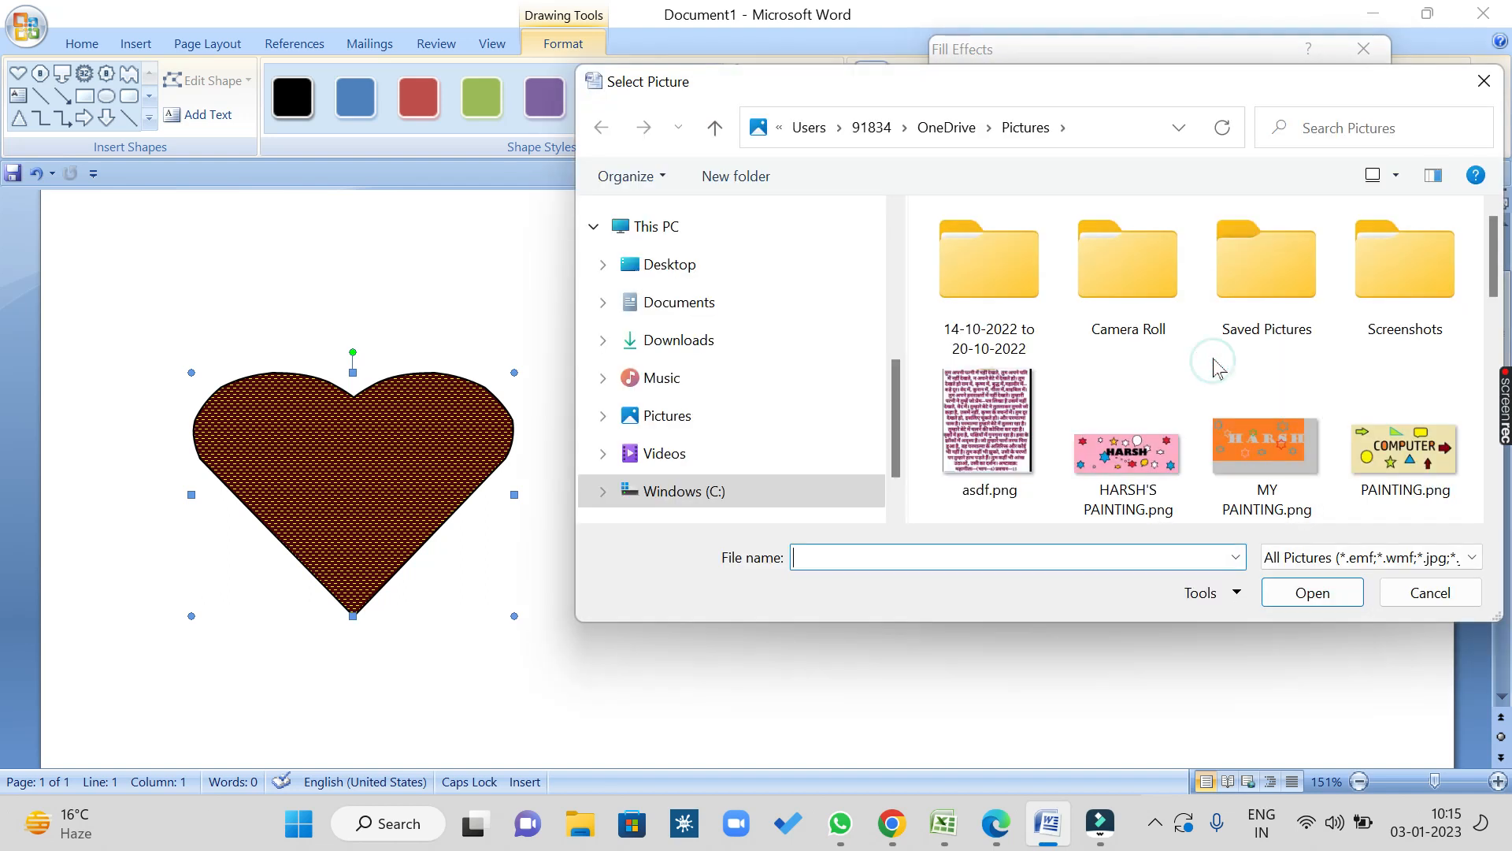
pyautogui.moveTo(895, 422); pyautogui.dragTo(896, 465)
pyautogui.click(773, 447)
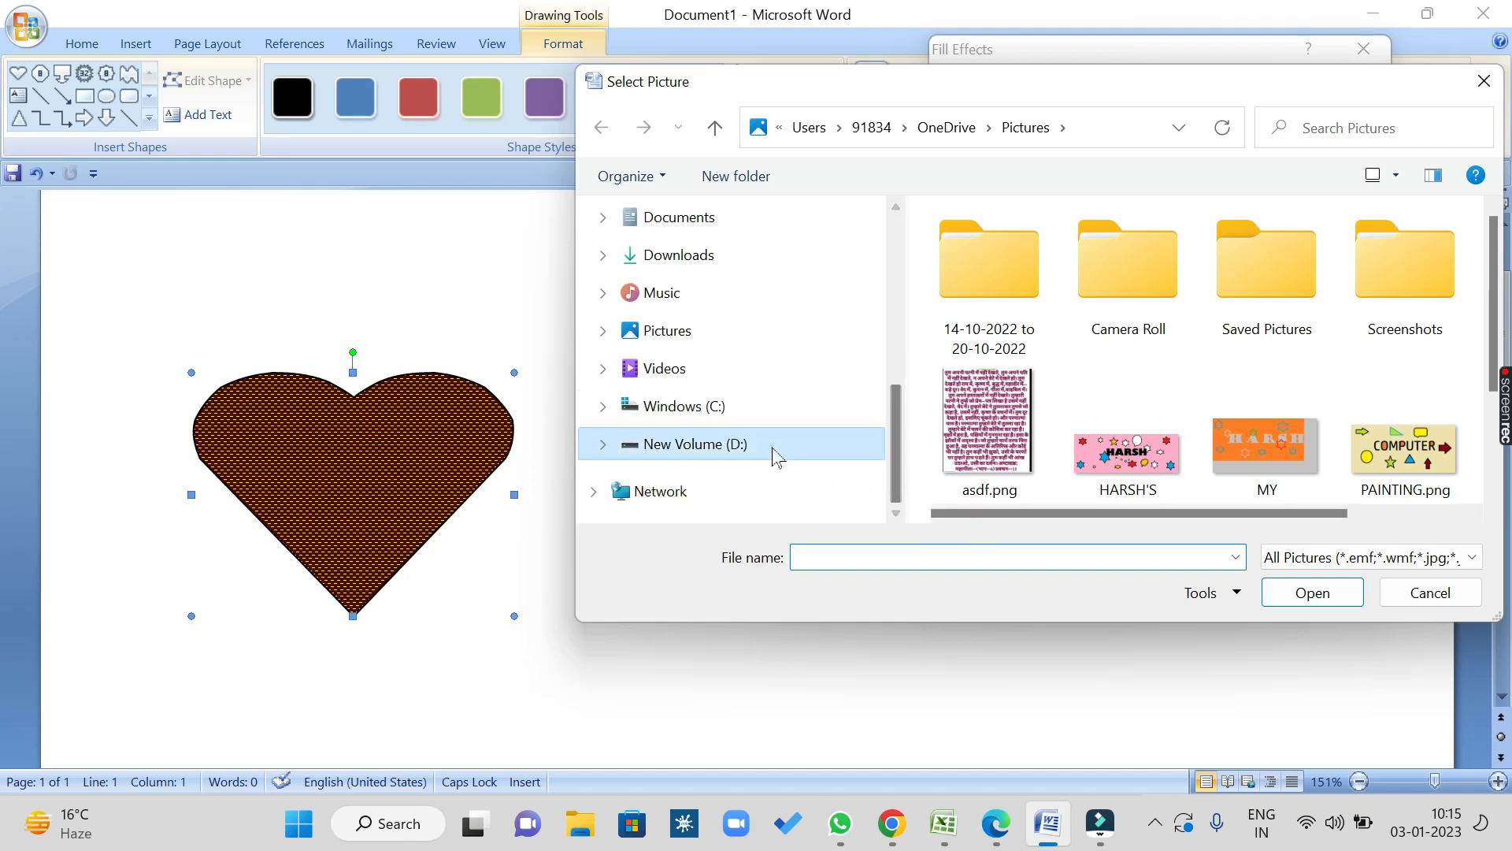
pyautogui.doubleClick(1022, 293)
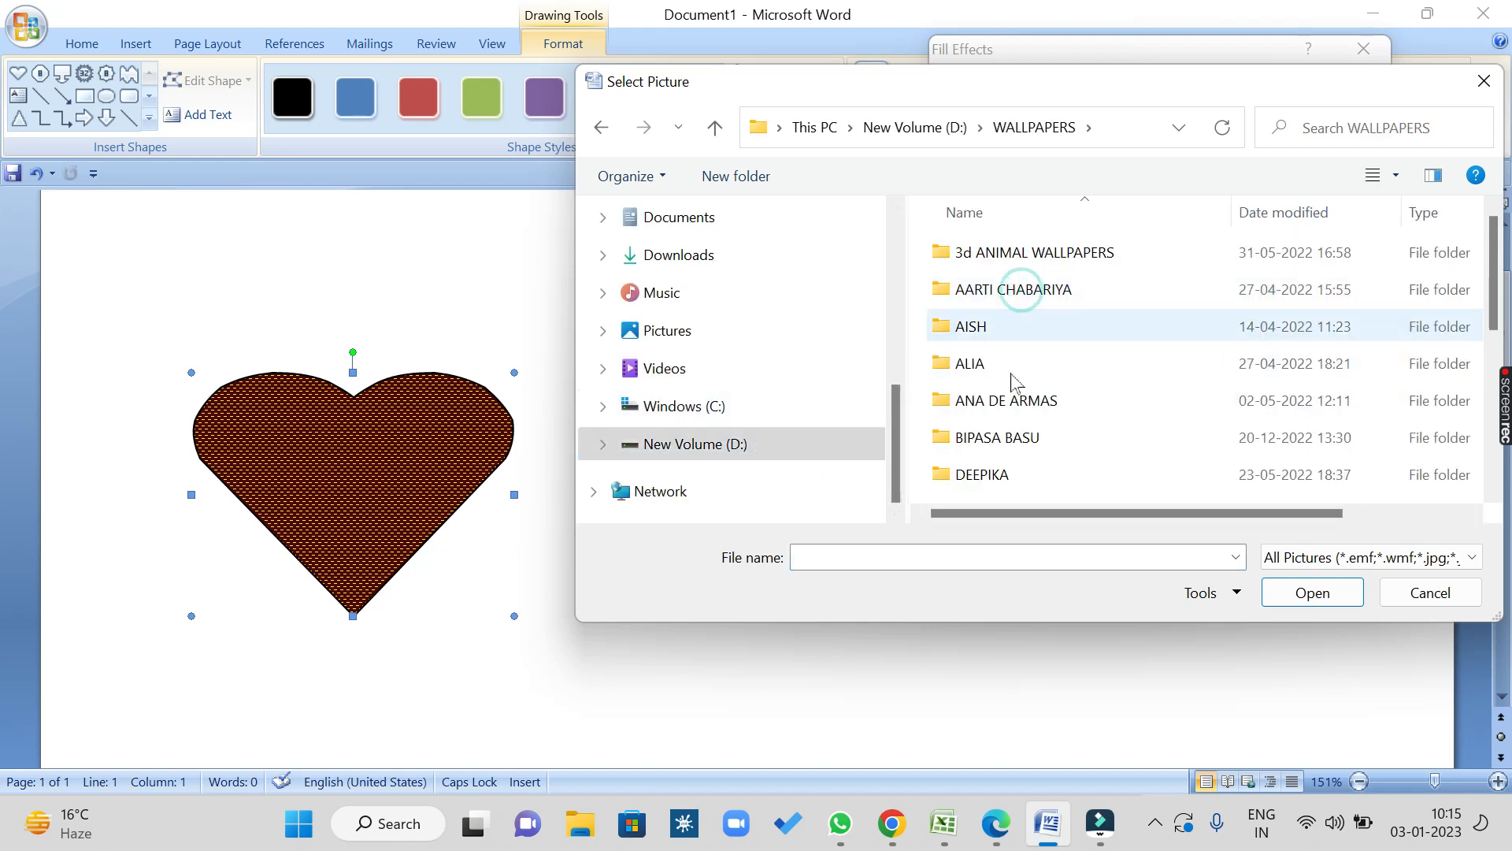
pyautogui.doubleClick(1009, 399)
pyautogui.doubleClick(978, 268)
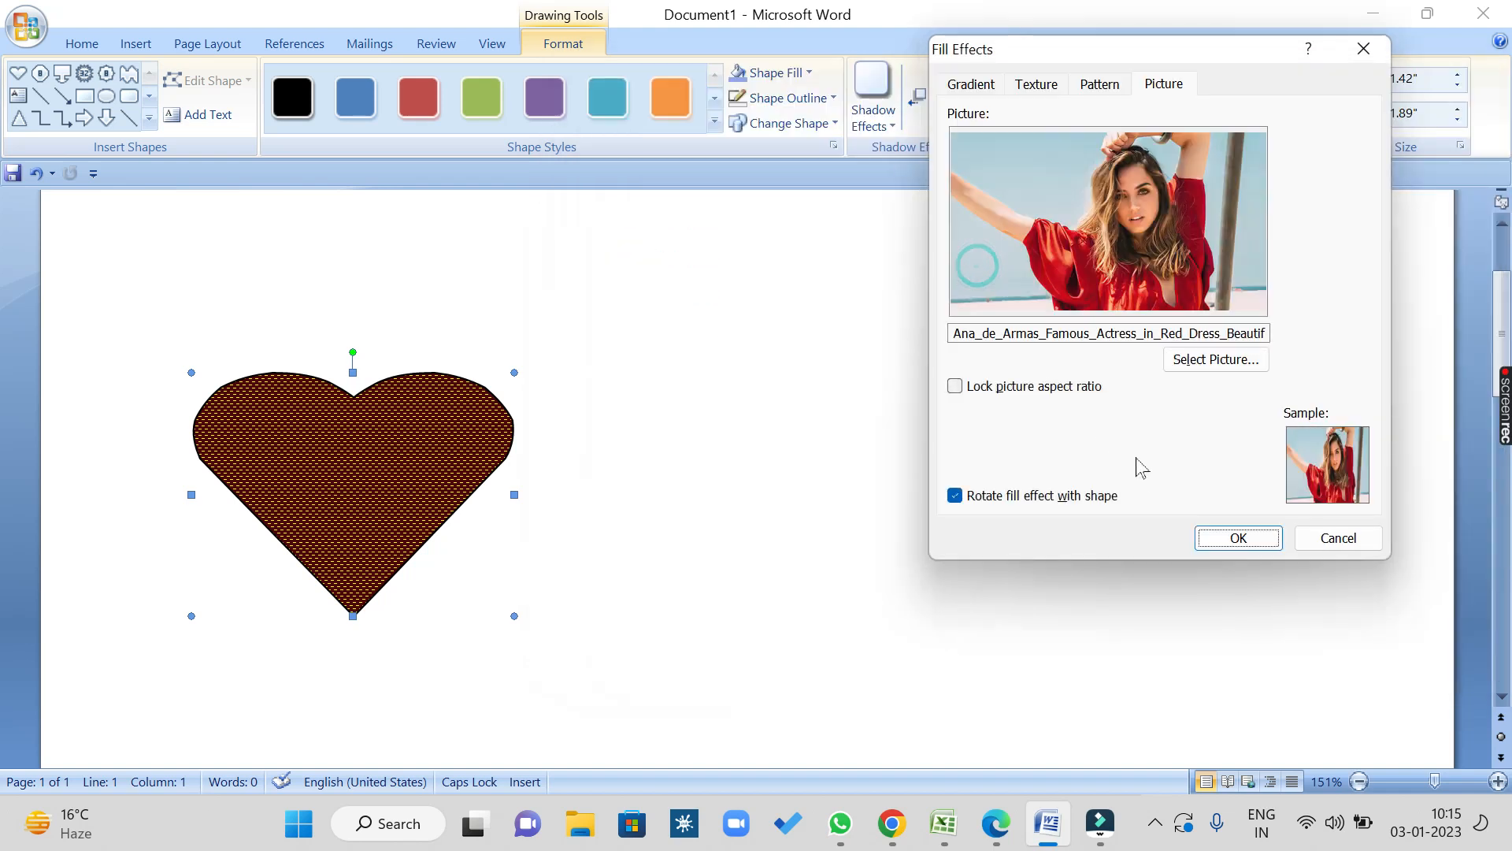
pyautogui.click(1234, 539)
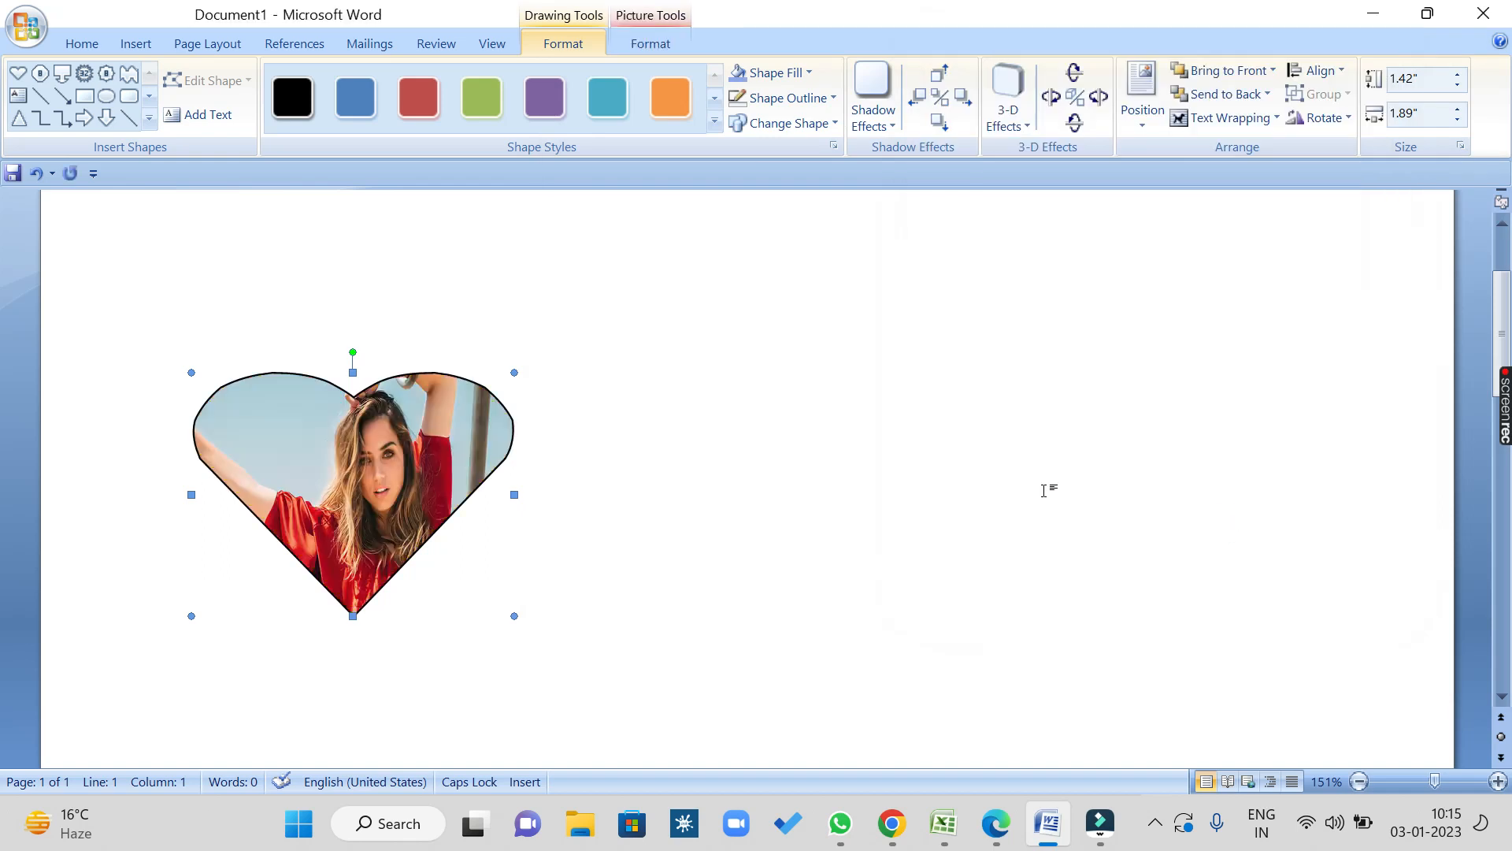
# Step: Change the picture-filled heart to a cross shape and back to a heart
pyautogui.click(833, 97)
pyautogui.click(832, 98)
pyautogui.click(836, 123)
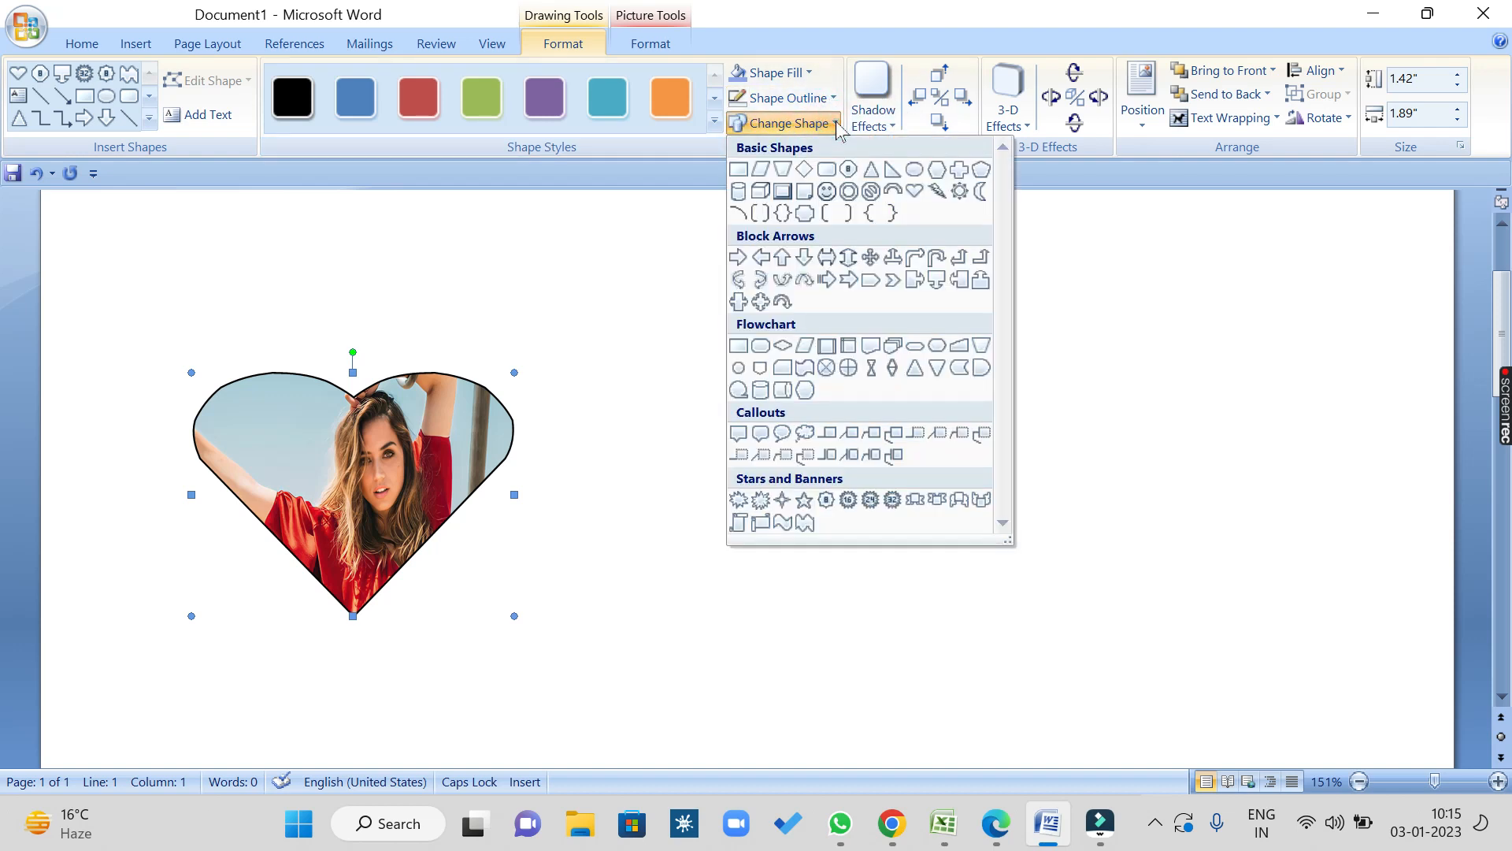
pyautogui.click(961, 168)
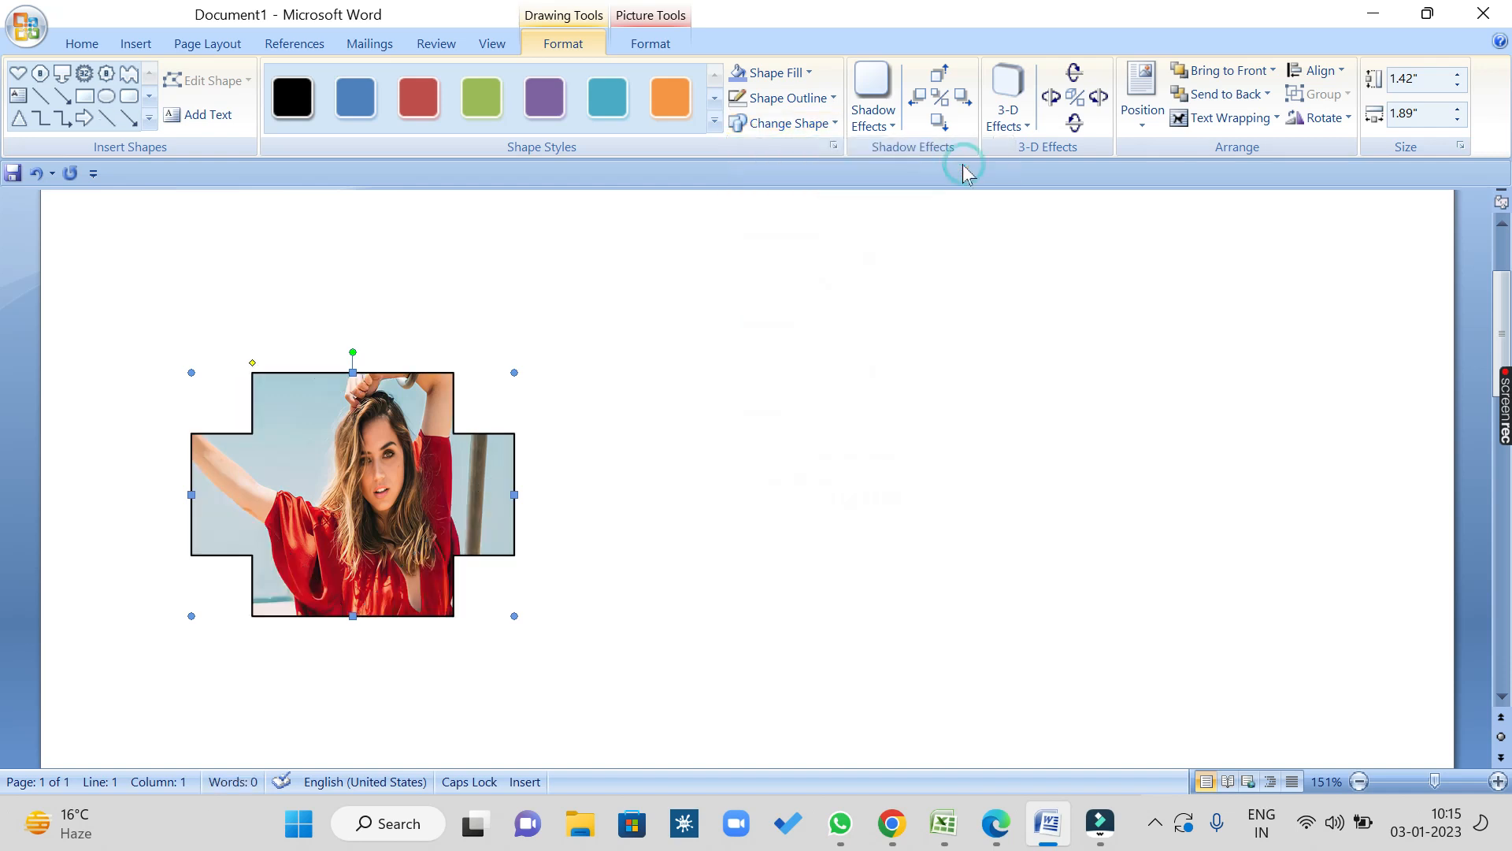
pyautogui.click(833, 124)
pyautogui.click(915, 190)
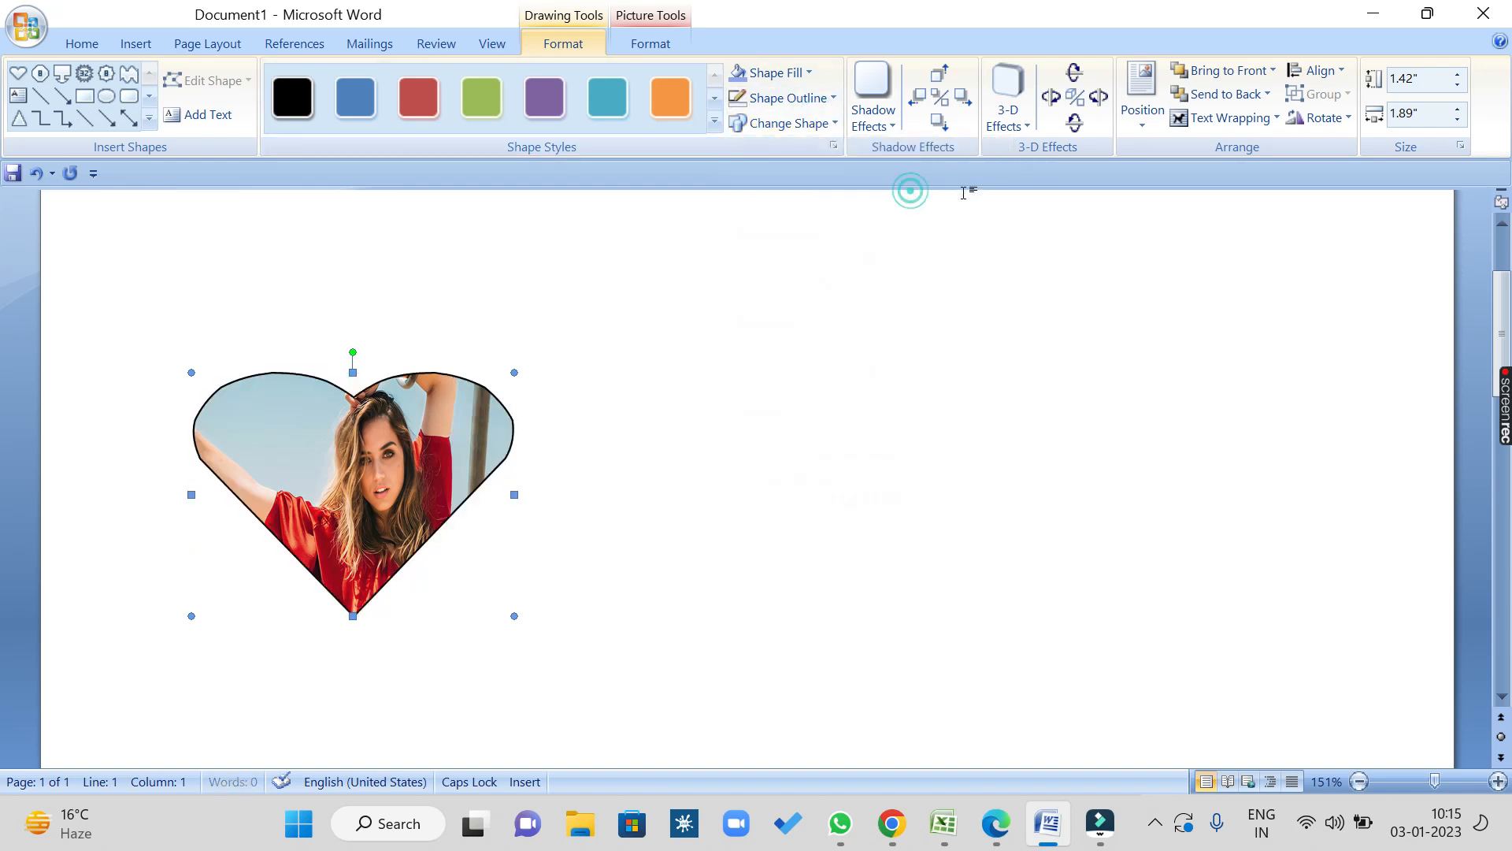
# Step: Try the upper-left drop shadow on the heart and replace it with the perspective shadow falling forward to the lower right
pyautogui.click(874, 115)
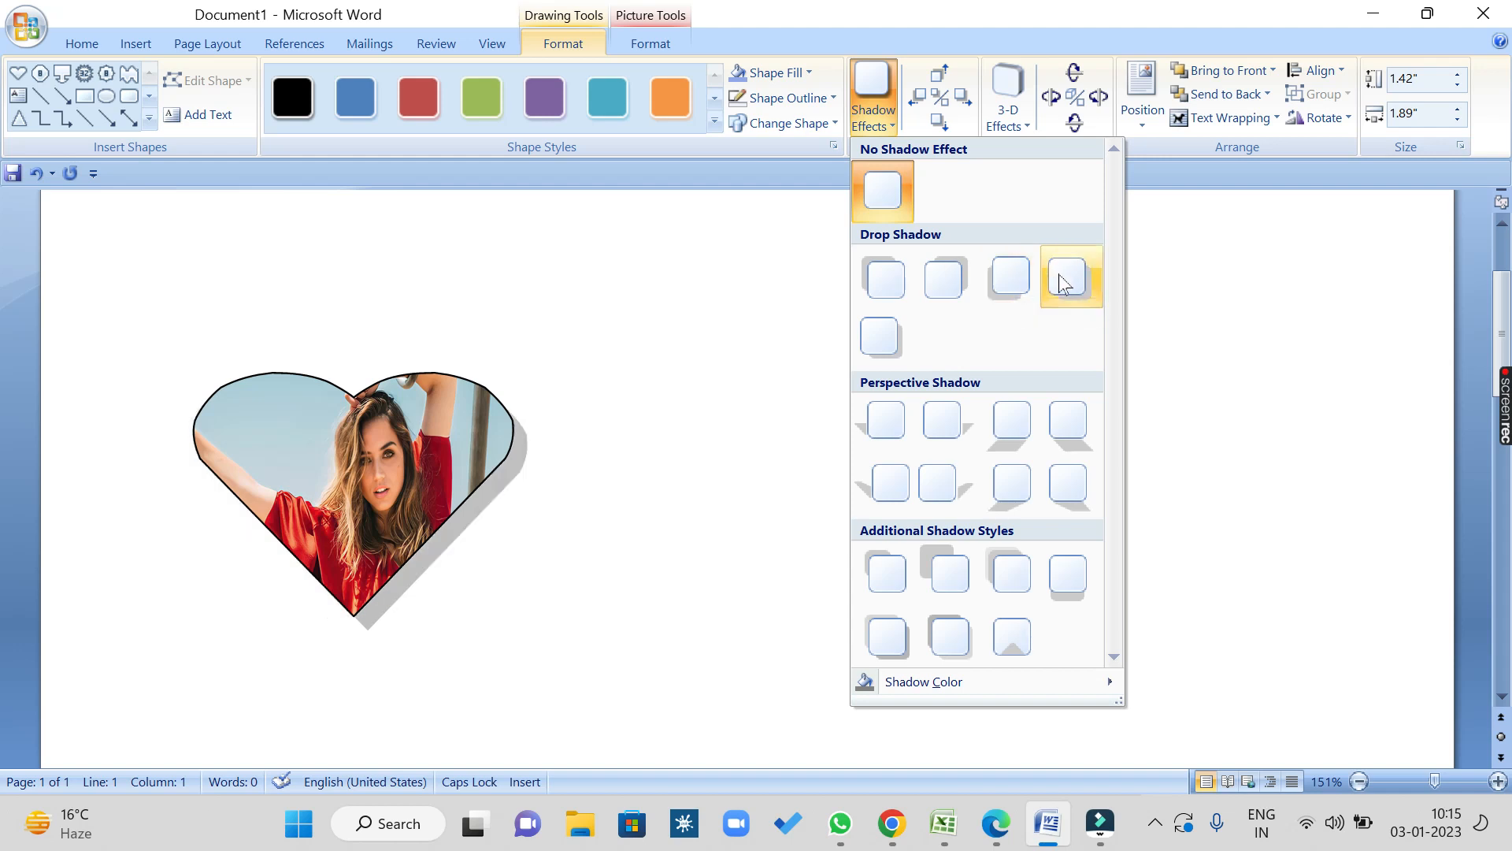
pyautogui.click(892, 282)
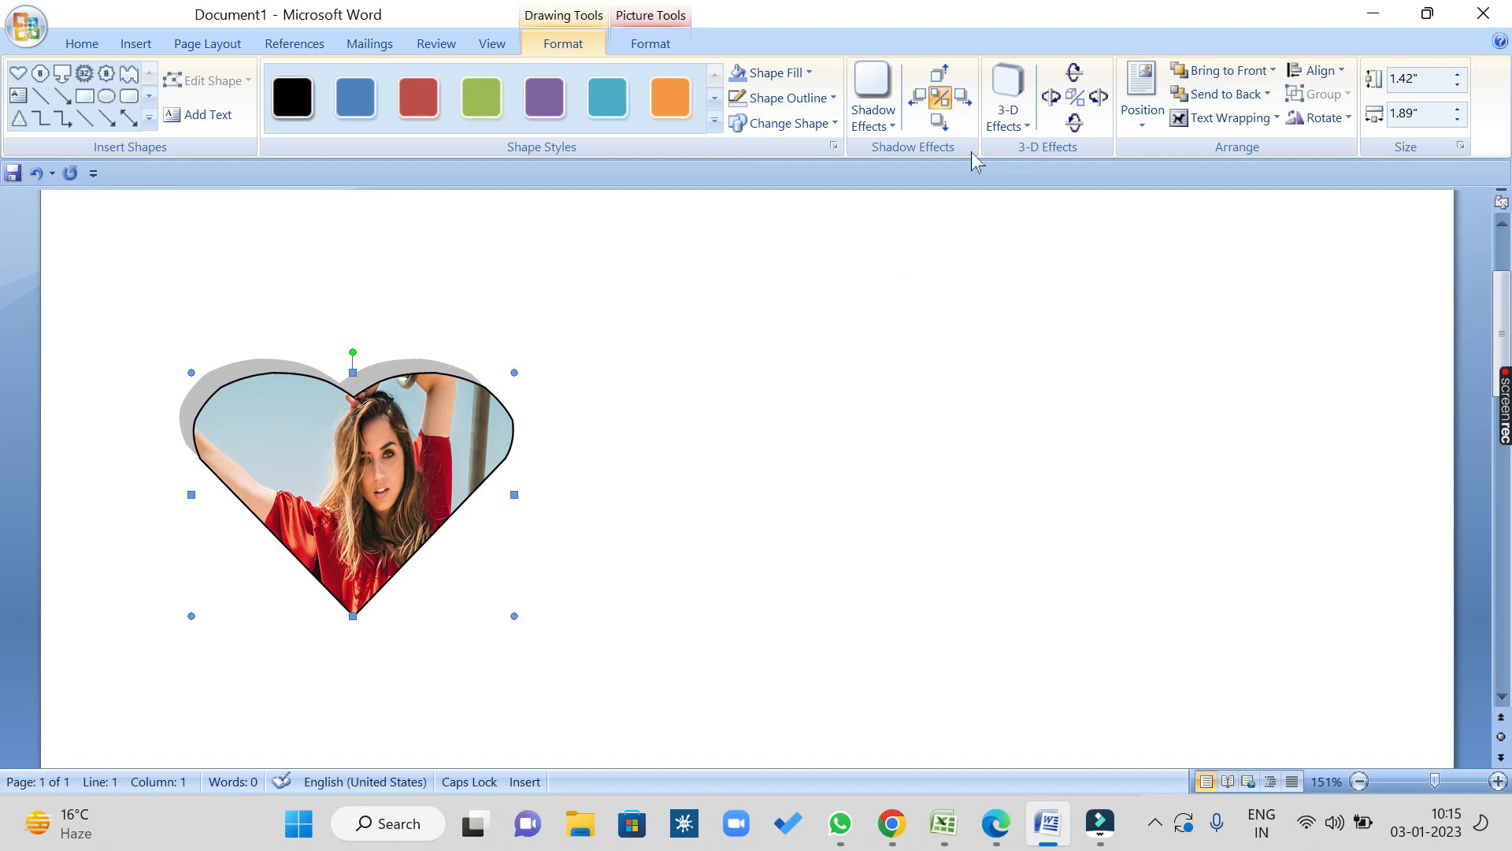
pyautogui.click(873, 101)
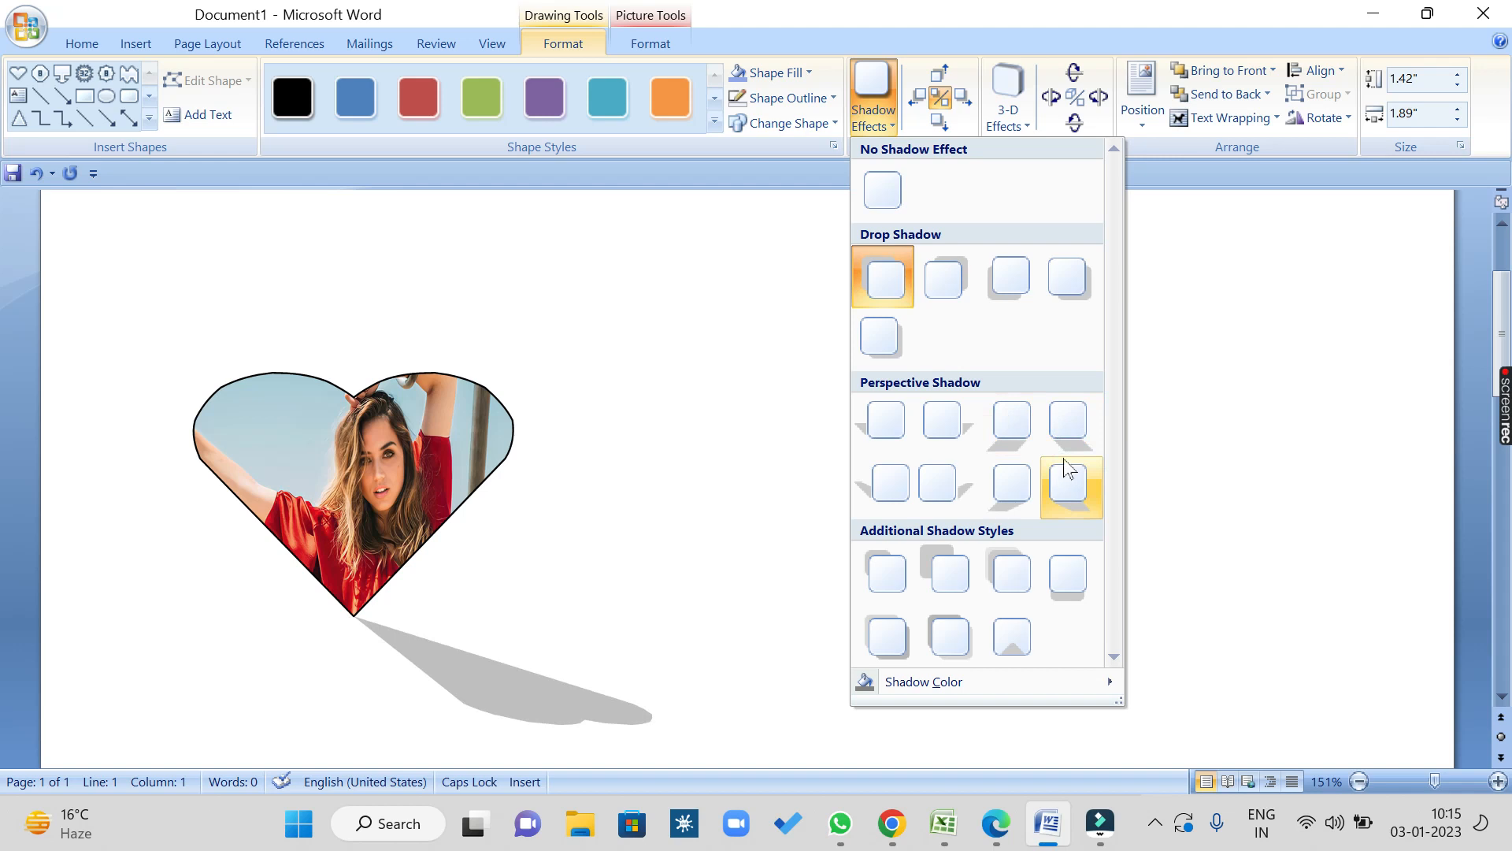
pyautogui.click(1072, 422)
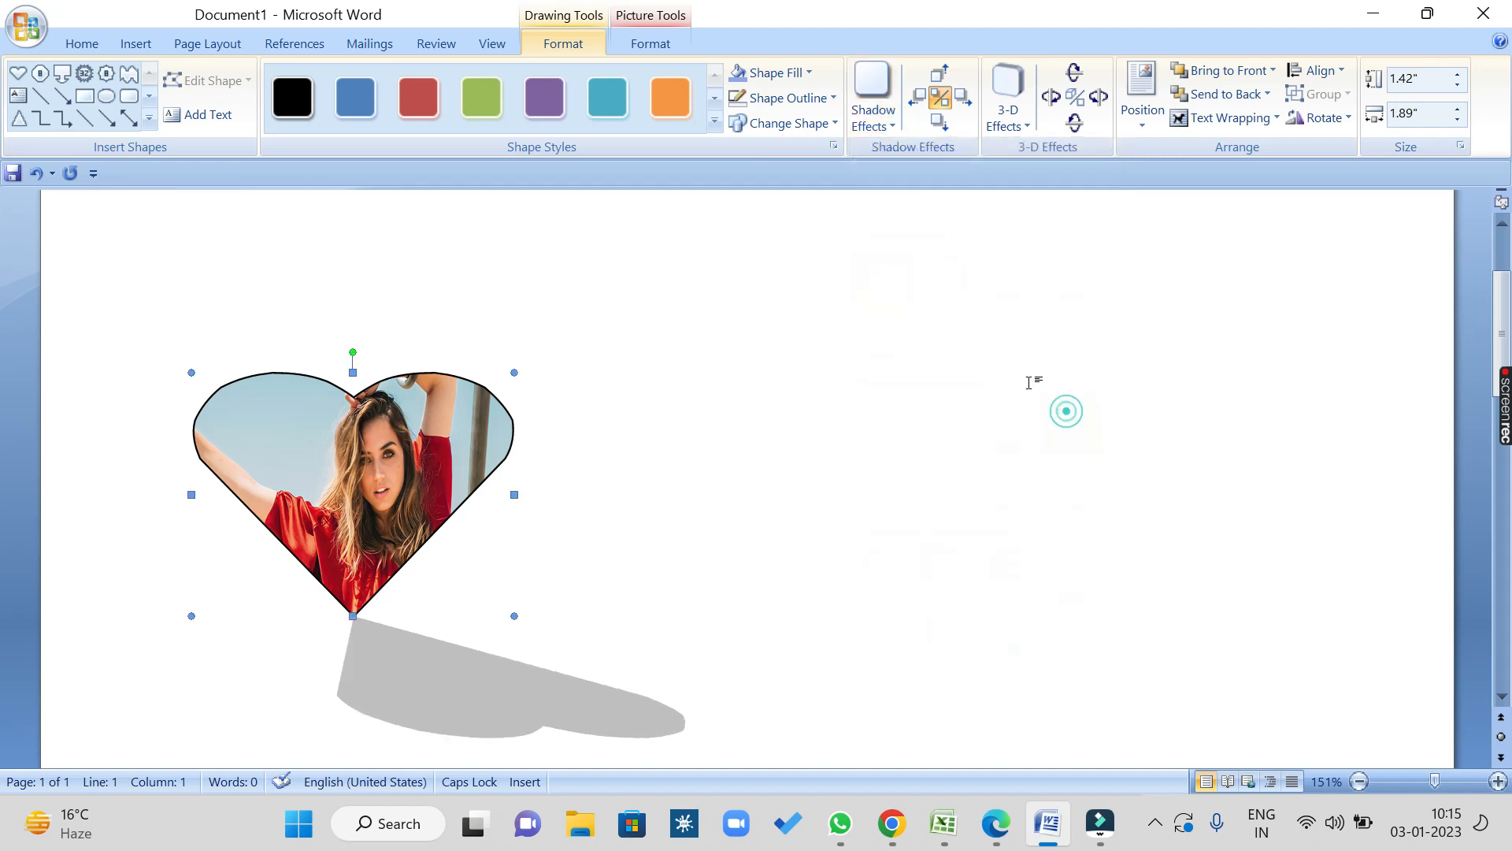
# Step: Set the heart's shadow color to the standard blue
pyautogui.click(870, 116)
pyautogui.moveTo(1022, 681)
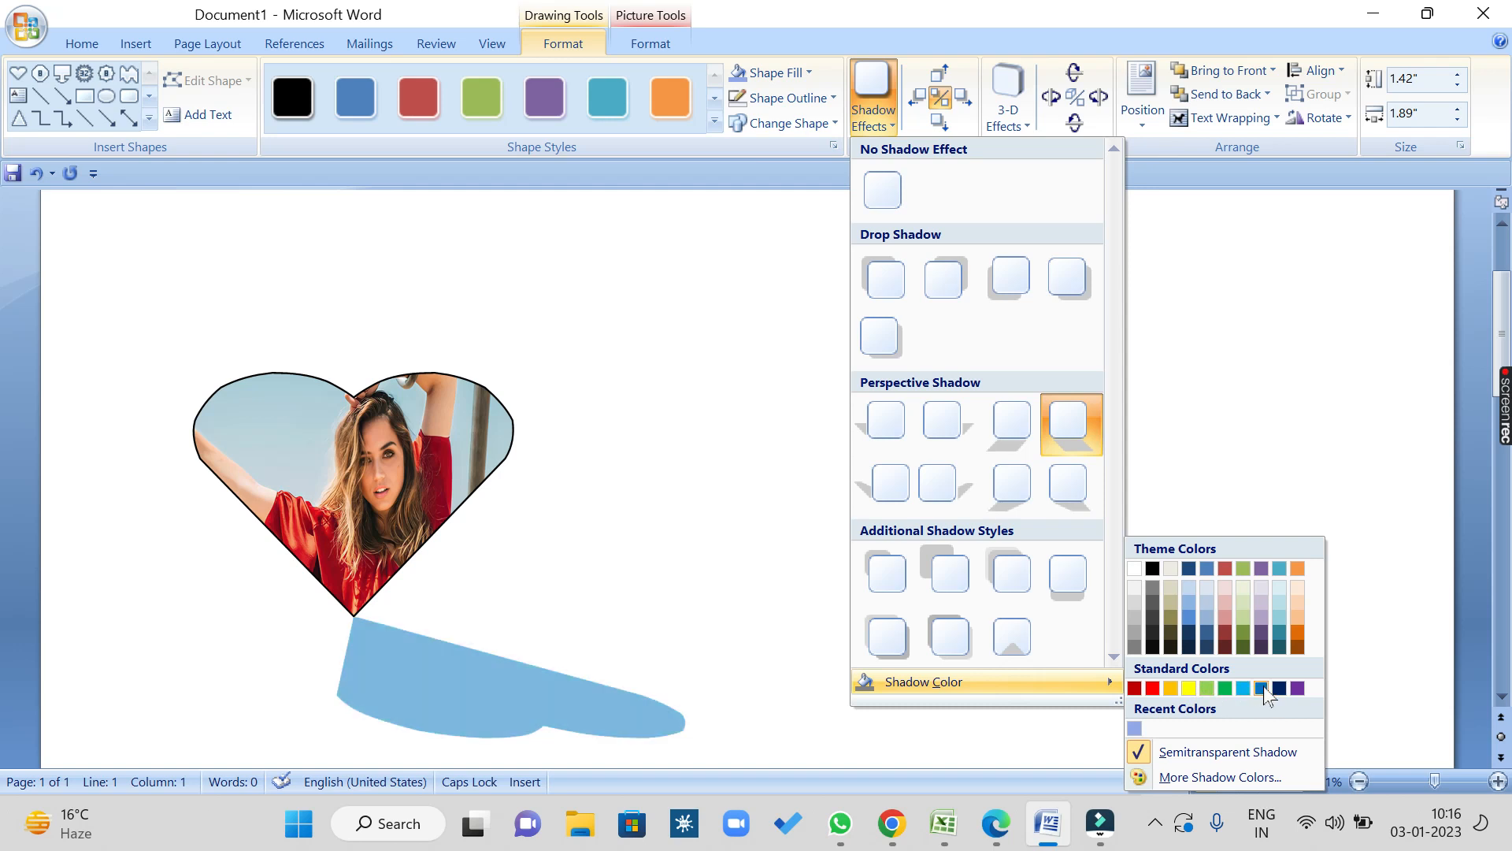
pyautogui.click(1262, 689)
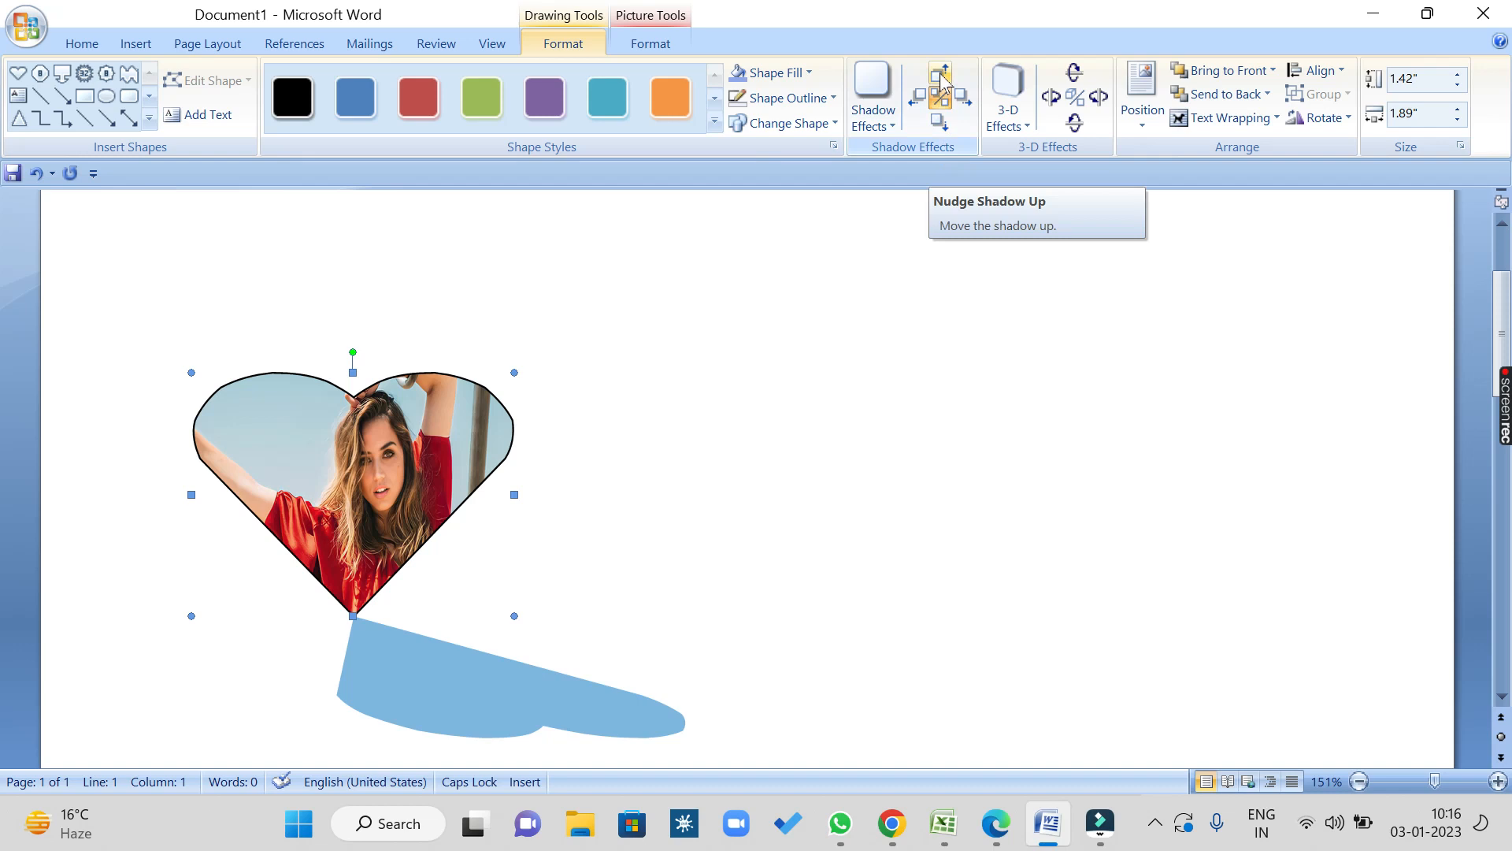
# Step: Nudge the heart's blue shadow repeatedly upward and to the left so it partly tucks behind the heart
pyautogui.click(941, 75)
pyautogui.click(942, 75)
pyautogui.click(941, 75)
pyautogui.click(942, 75)
pyautogui.click(942, 75)
pyautogui.click(941, 75)
pyautogui.click(942, 75)
pyautogui.click(941, 75)
pyautogui.click(942, 75)
pyautogui.click(941, 75)
pyautogui.click(941, 75)
pyautogui.click(941, 75)
pyautogui.click(941, 75)
pyautogui.click(941, 75)
pyautogui.click(942, 74)
pyautogui.click(921, 99)
pyautogui.click(922, 98)
pyautogui.click(922, 98)
pyautogui.click(921, 99)
pyautogui.click(922, 98)
pyautogui.click(922, 99)
pyautogui.click(922, 98)
pyautogui.click(922, 99)
pyautogui.click(922, 98)
pyautogui.click(922, 99)
pyautogui.click(922, 99)
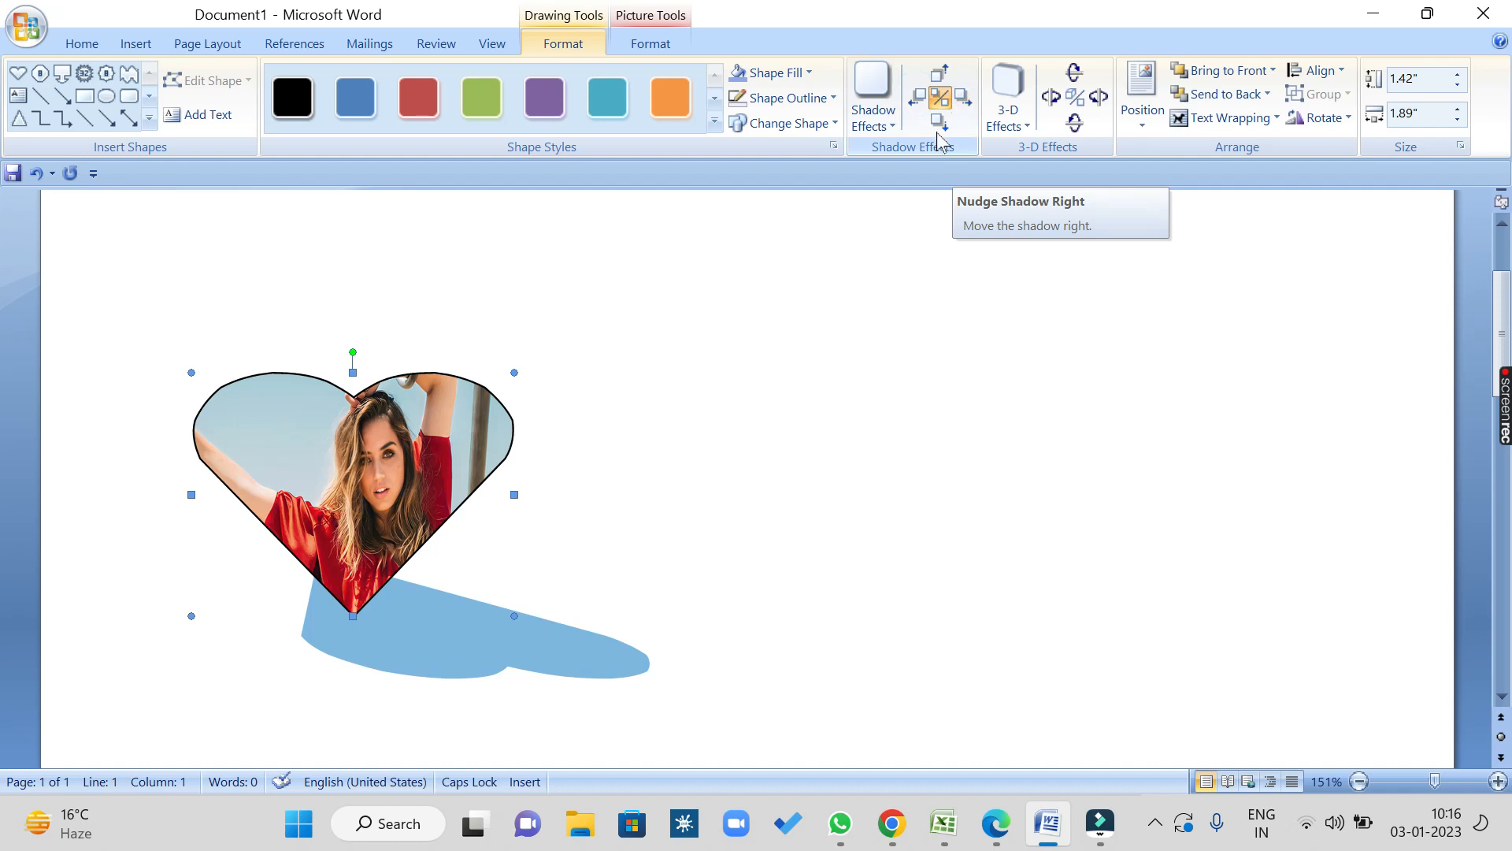
# Step: Toggle the heart's shadow off and on several times, leaving it off
pyautogui.click(941, 99)
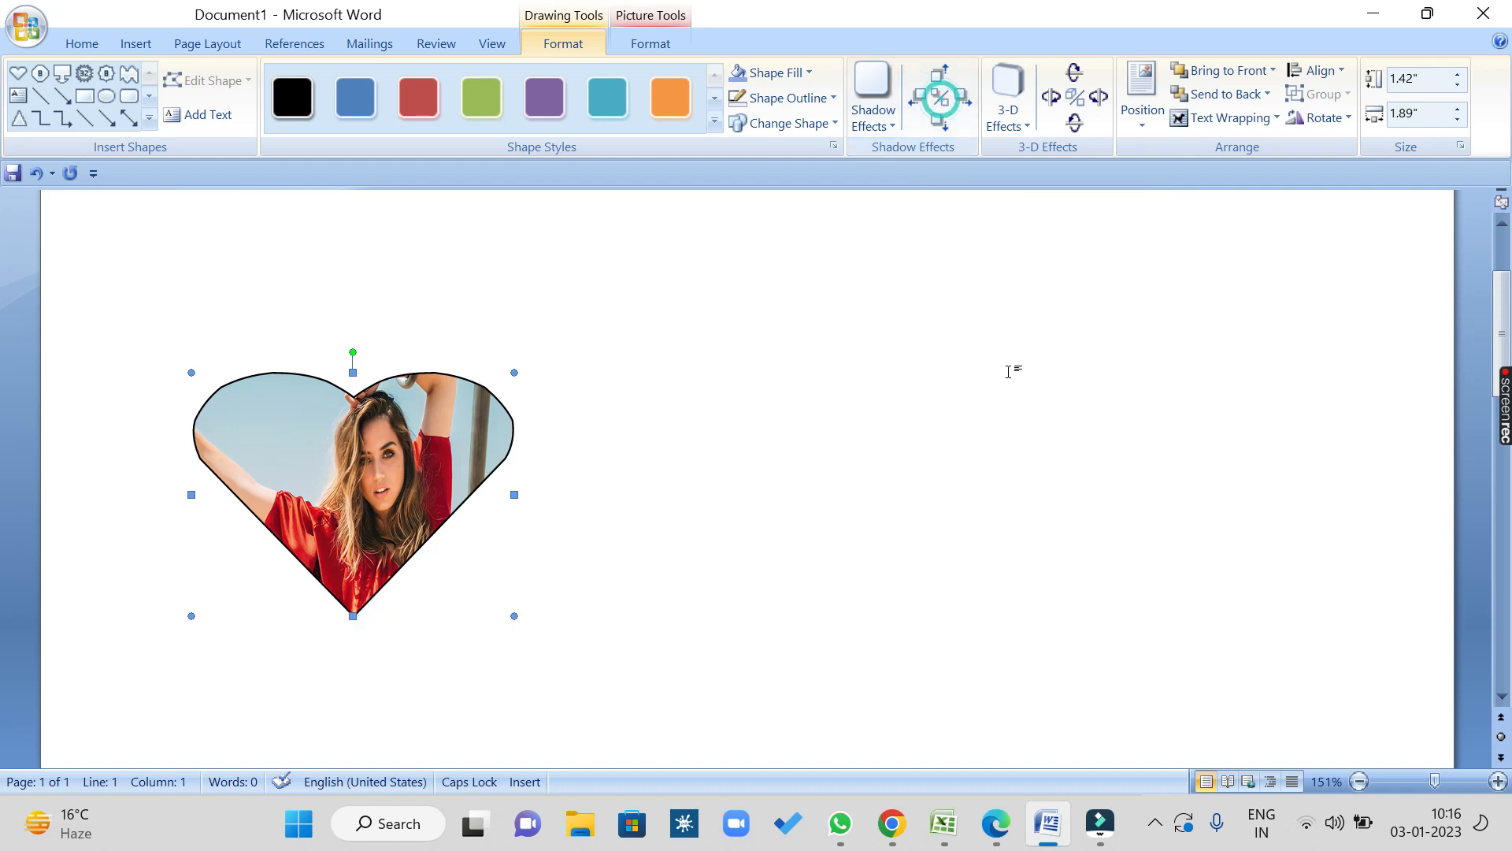
pyautogui.click(945, 103)
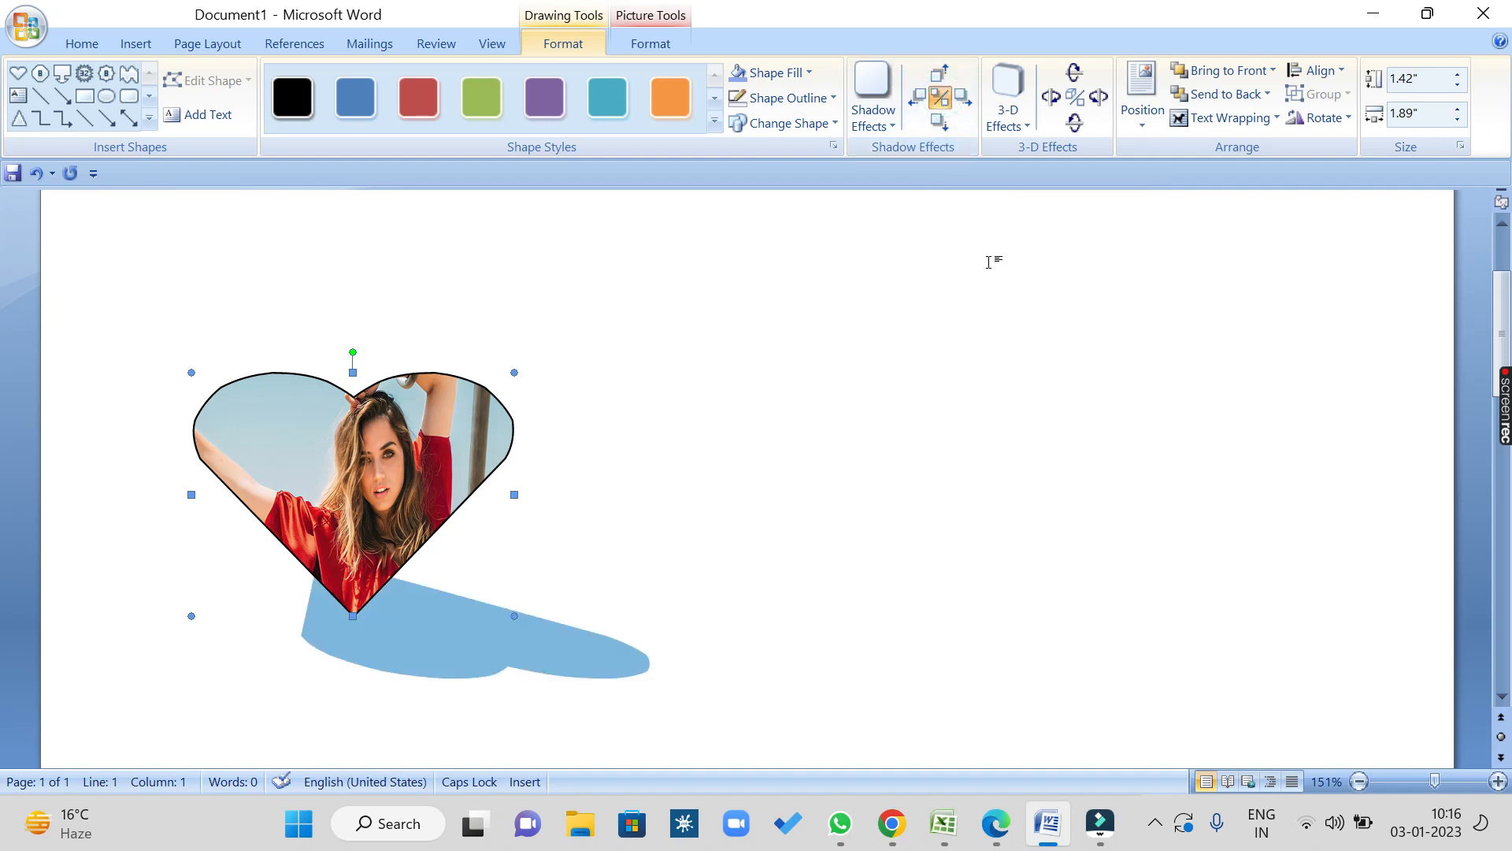
pyautogui.click(944, 101)
pyautogui.click(946, 101)
pyautogui.click(948, 102)
pyautogui.click(949, 102)
pyautogui.click(948, 102)
pyautogui.click(948, 102)
pyautogui.click(949, 102)
pyautogui.click(949, 101)
pyautogui.click(948, 102)
pyautogui.click(948, 102)
pyautogui.click(948, 101)
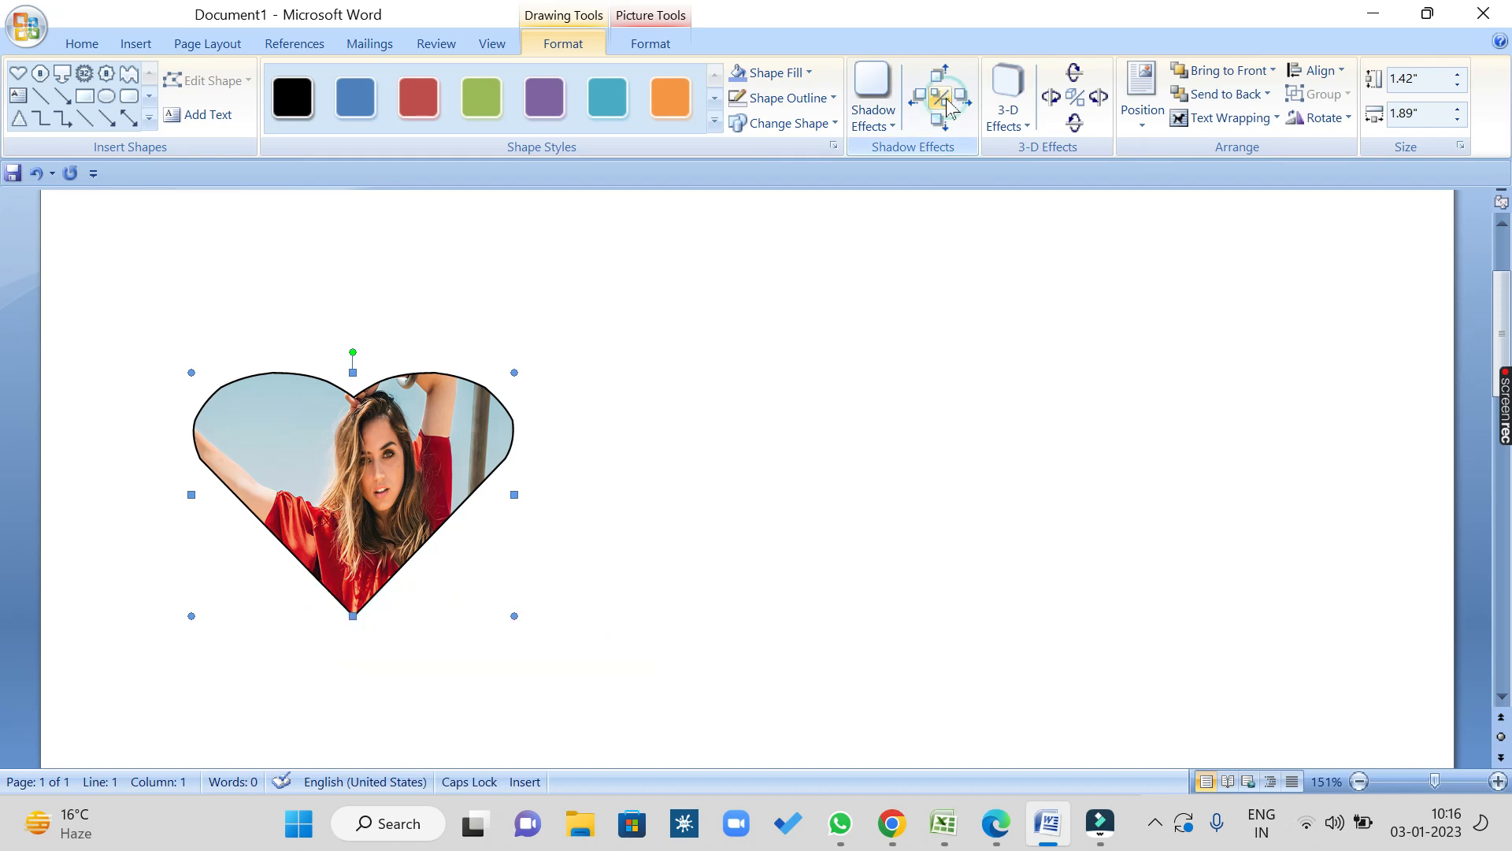
# Step: Apply the upper-right drop shadow to the heart and remove it again with No Shadow Effect
pyautogui.click(881, 128)
pyautogui.click(944, 277)
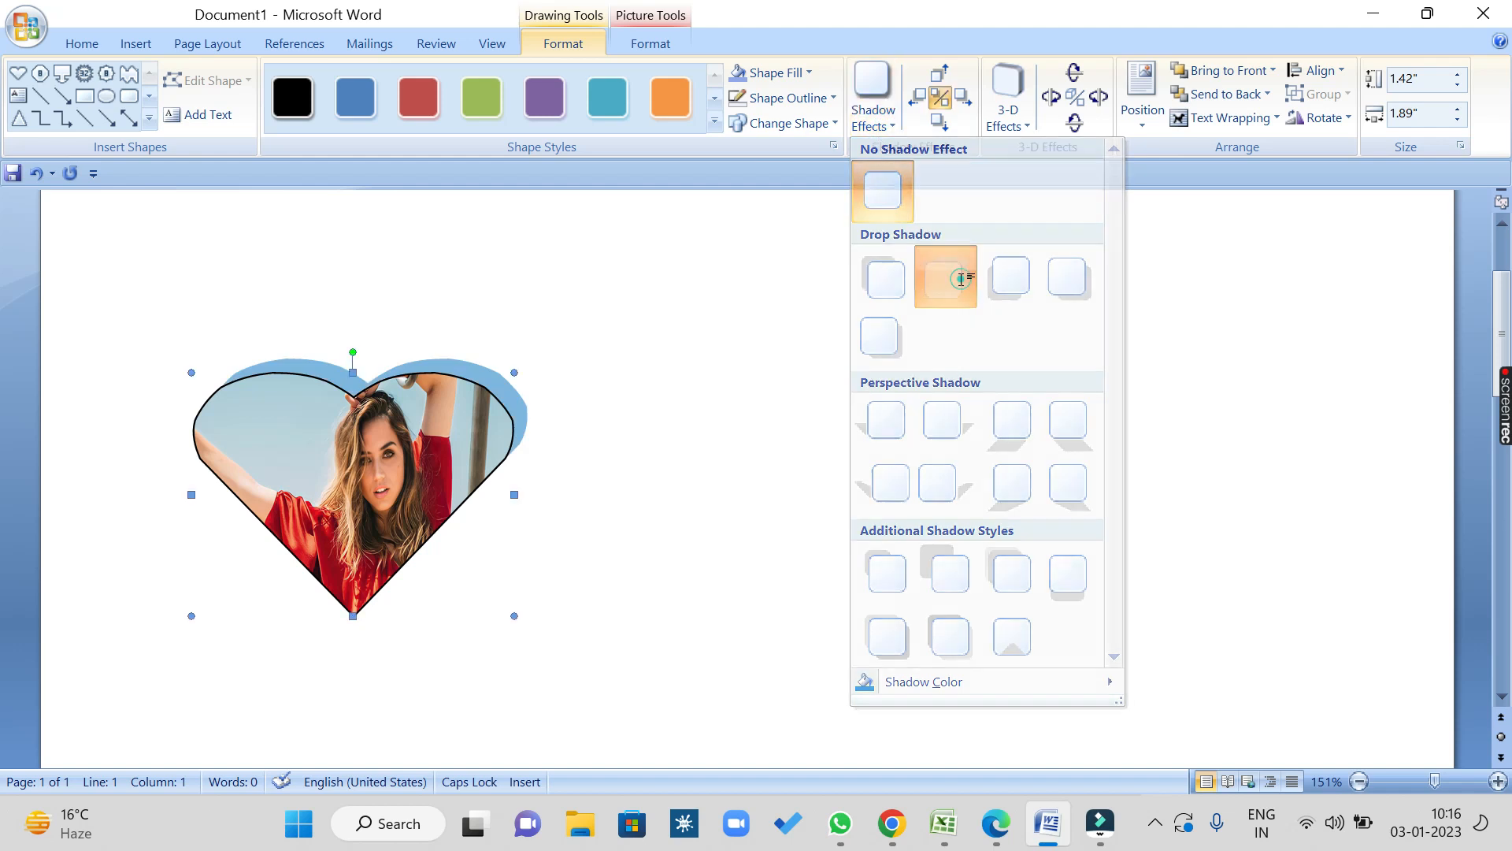
pyautogui.click(874, 111)
pyautogui.click(888, 189)
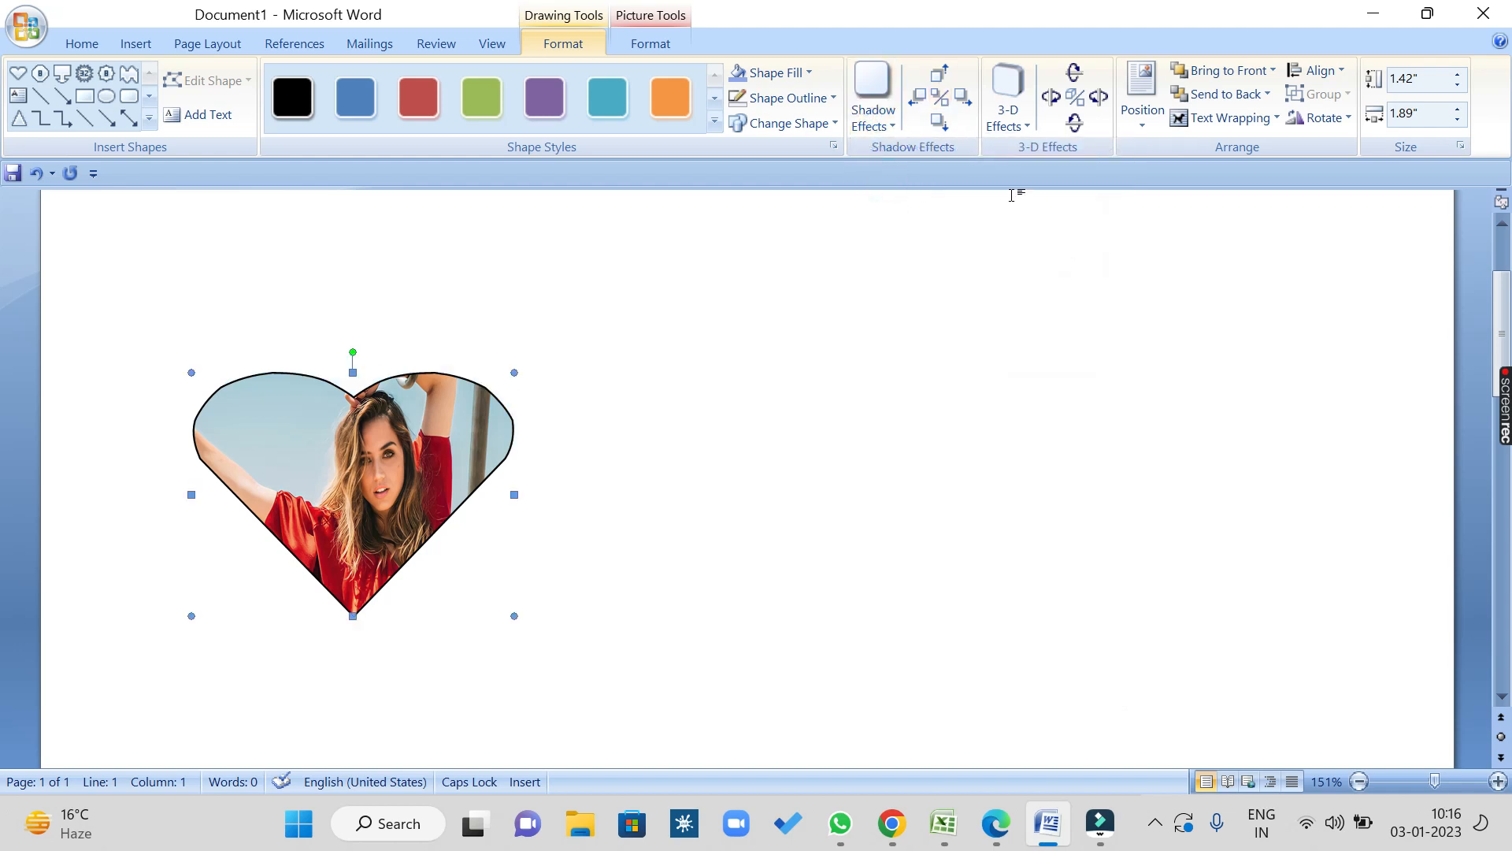
pyautogui.click(941, 98)
pyautogui.click(942, 98)
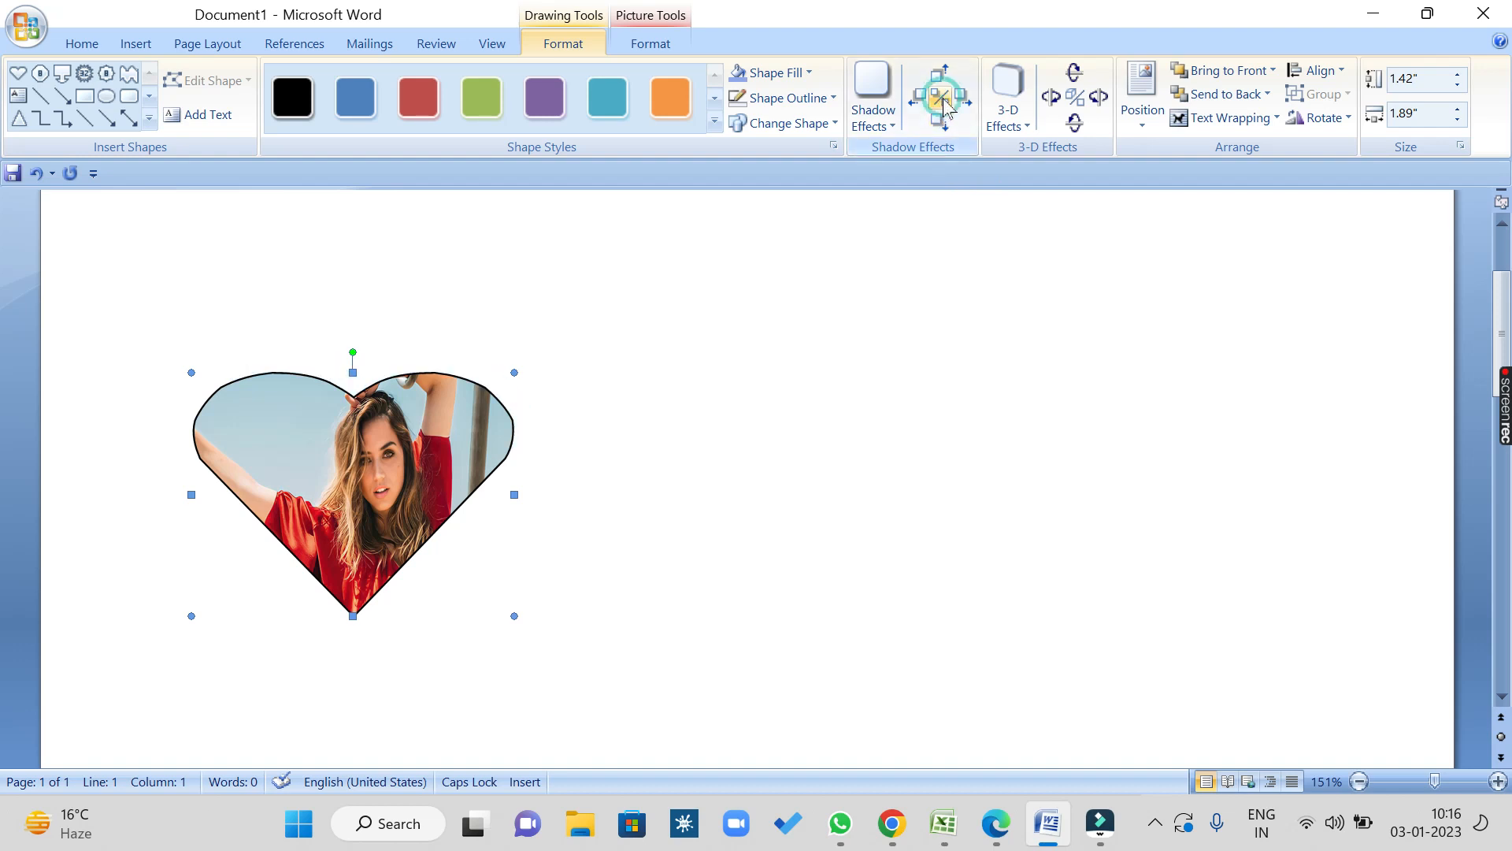
# Step: Try the upper-left parallel 3-D style and the parallel wireframe style on the heart
pyautogui.click(1022, 128)
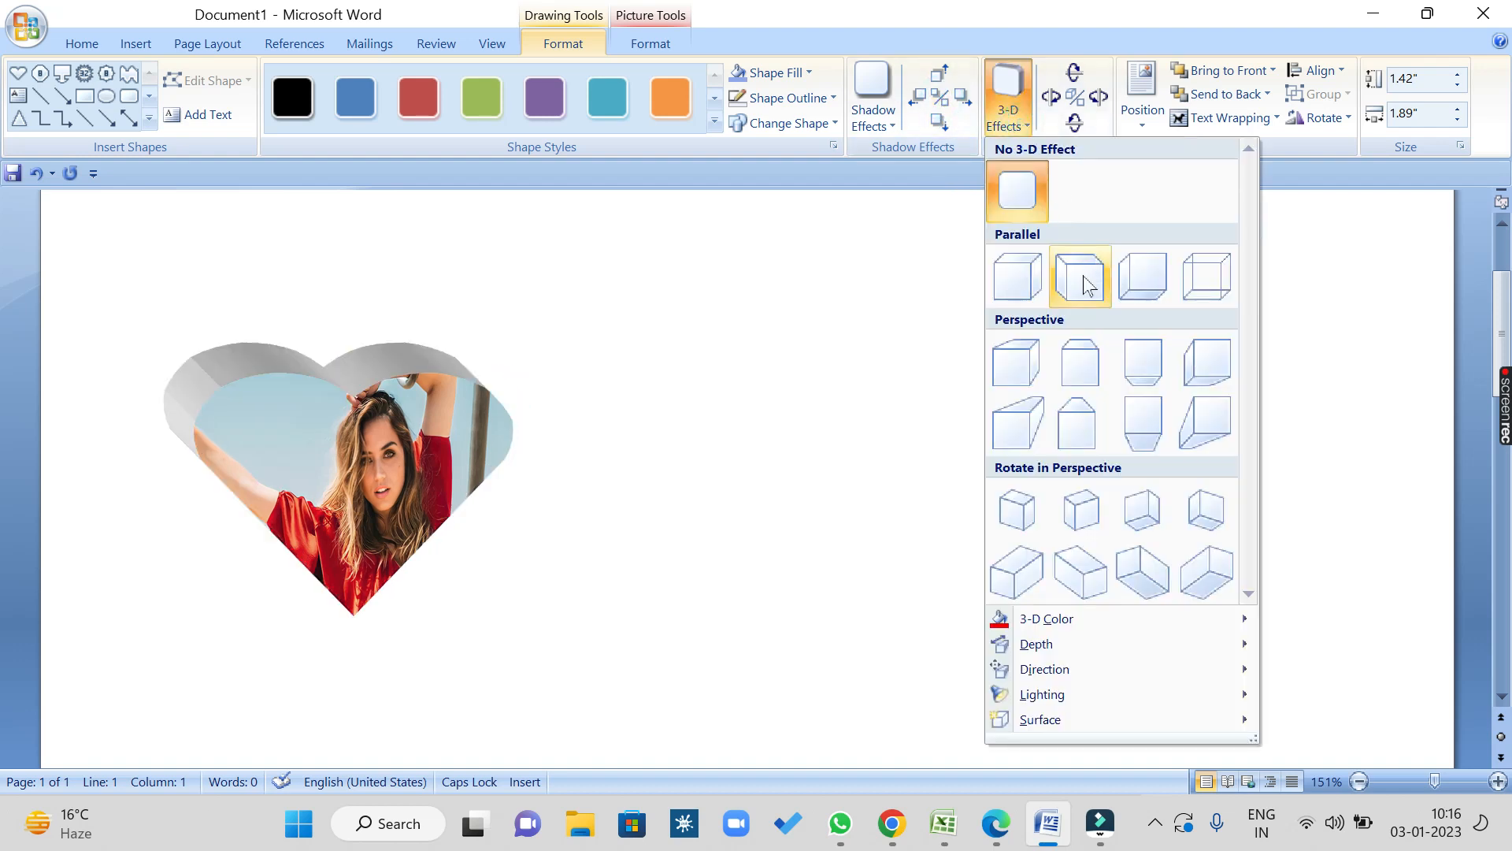
pyautogui.click(1083, 285)
pyautogui.click(1002, 123)
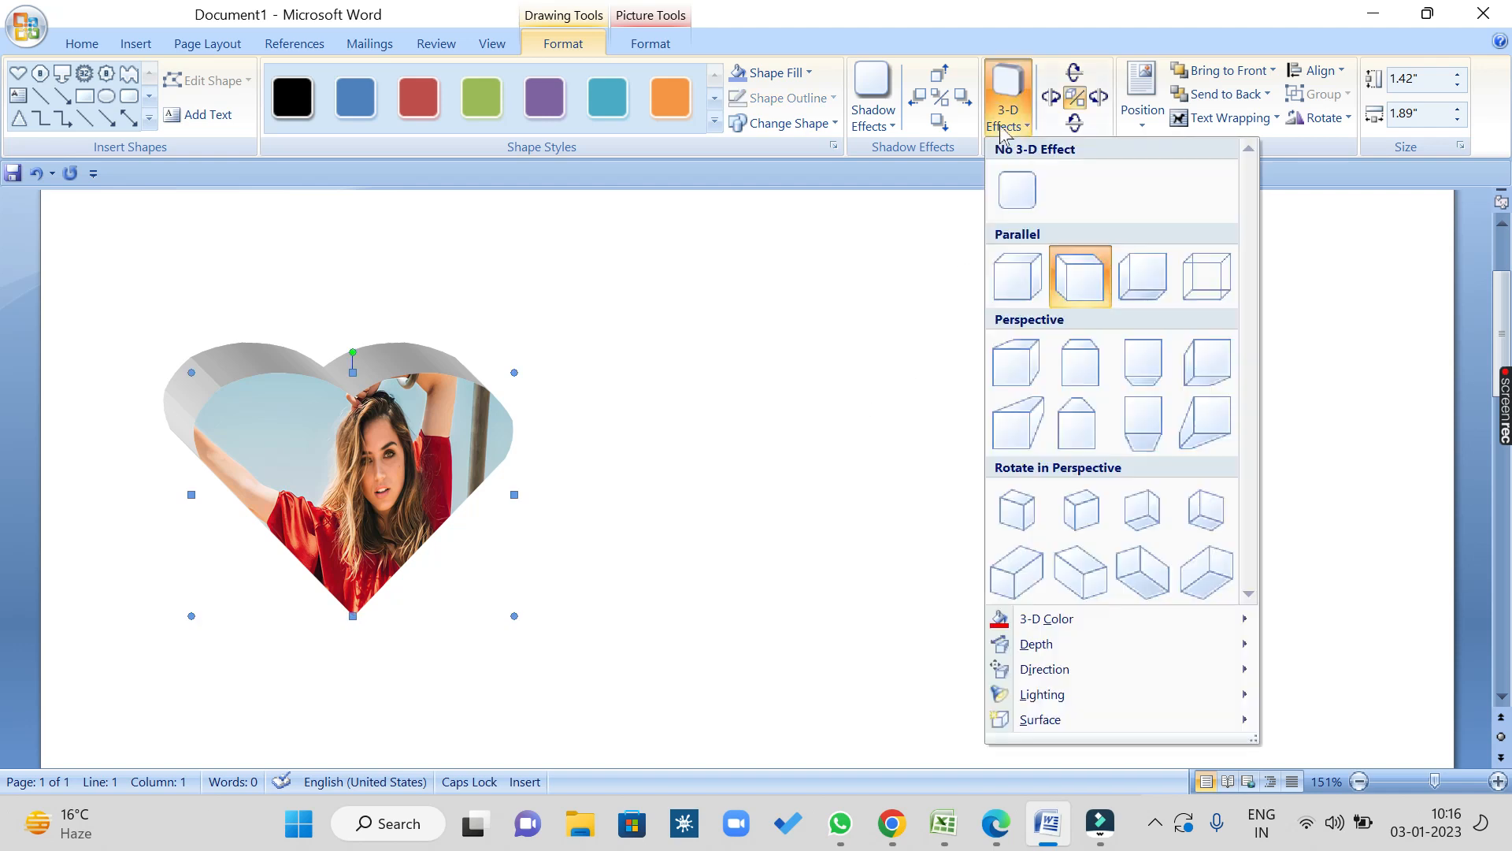
pyautogui.click(1197, 264)
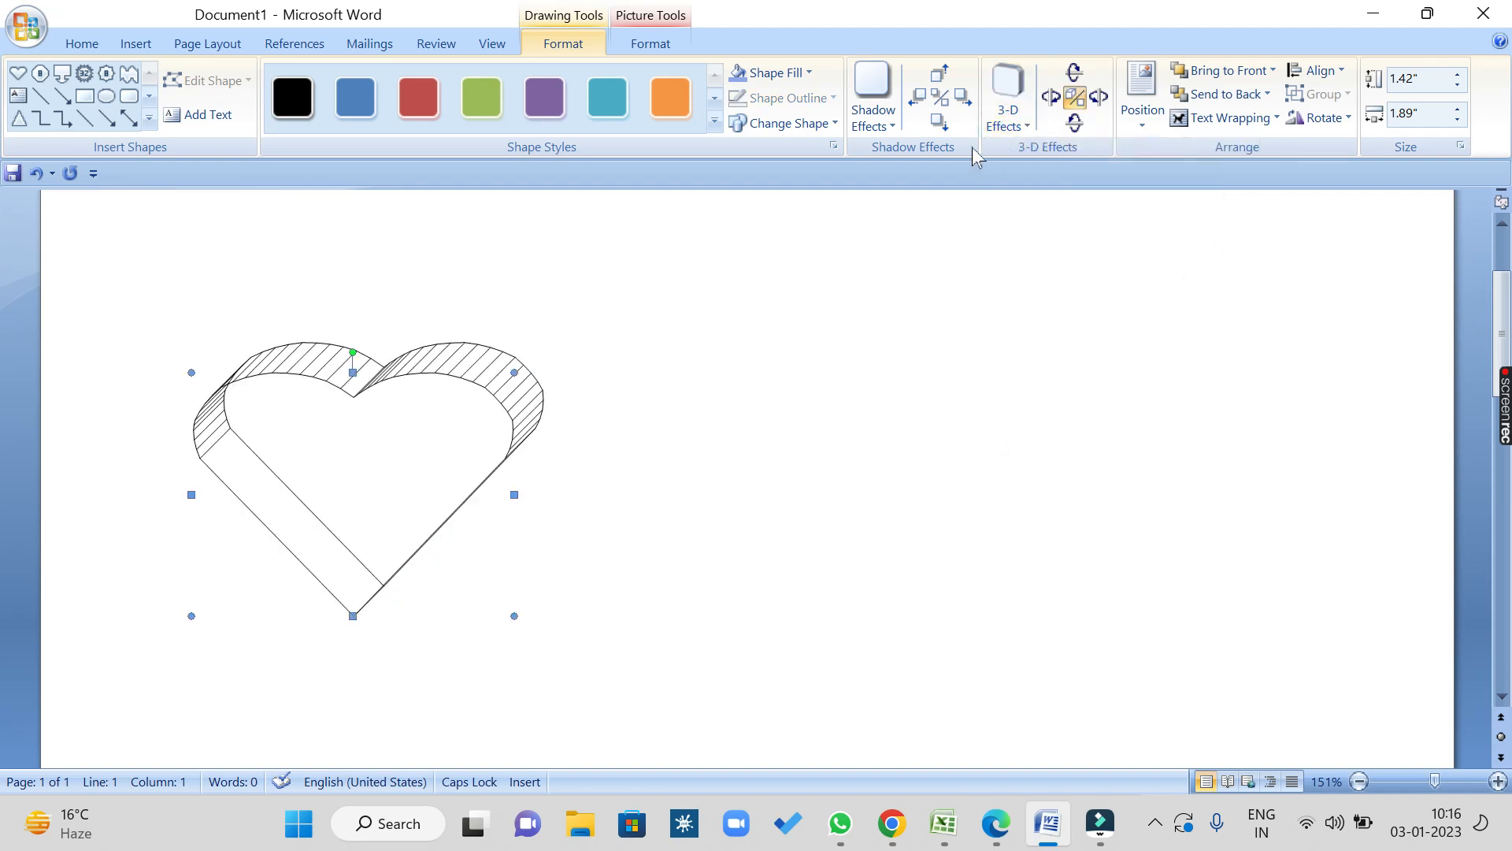
# Step: Try the upper-right, downward and lower-left perspective 3-D styles on the heart, ending with the long downward one
pyautogui.click(1009, 115)
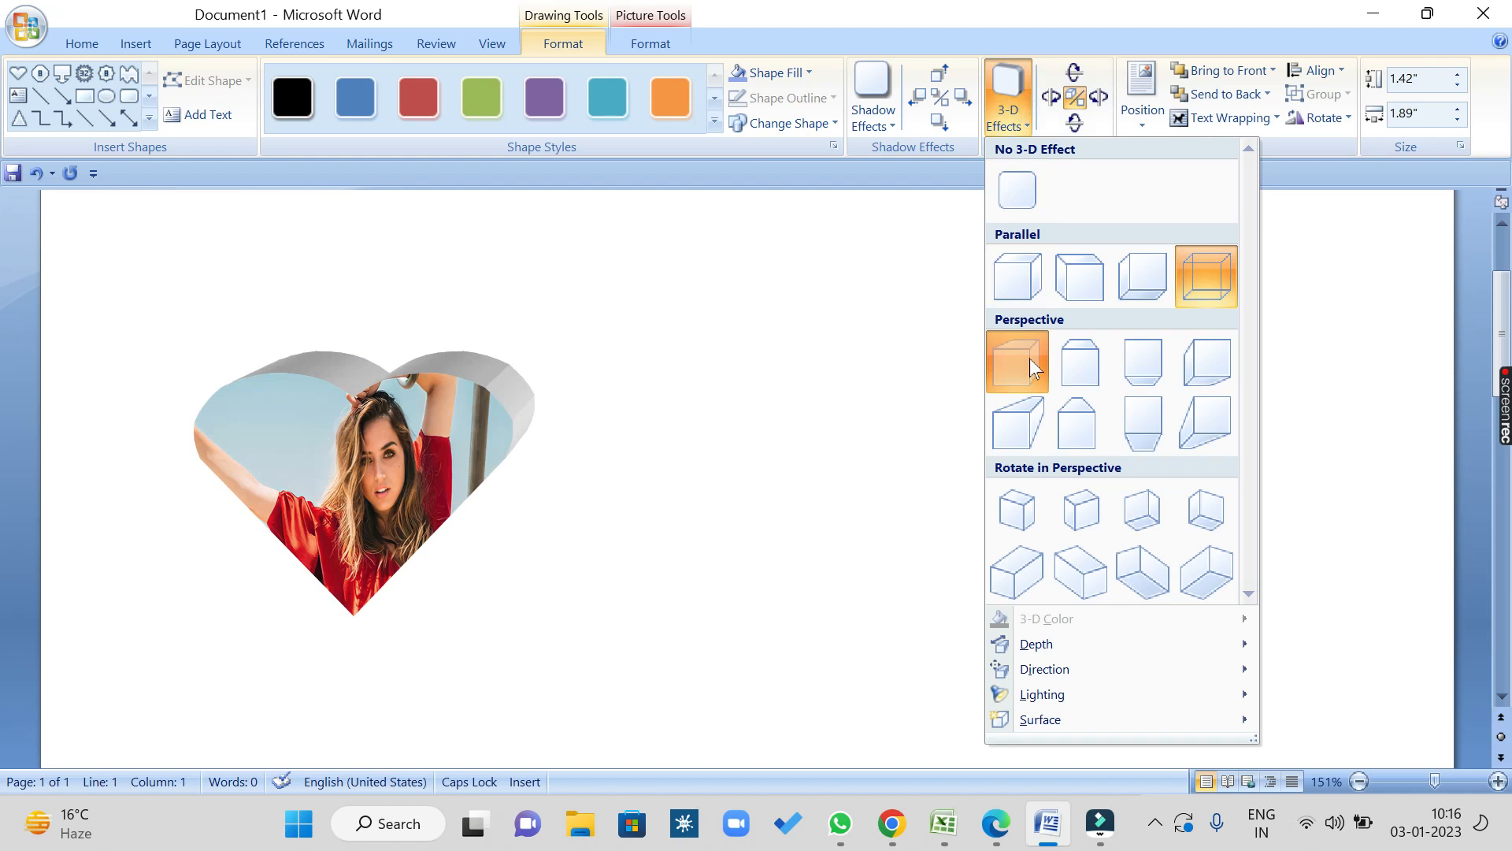
pyautogui.click(1029, 357)
pyautogui.click(1008, 94)
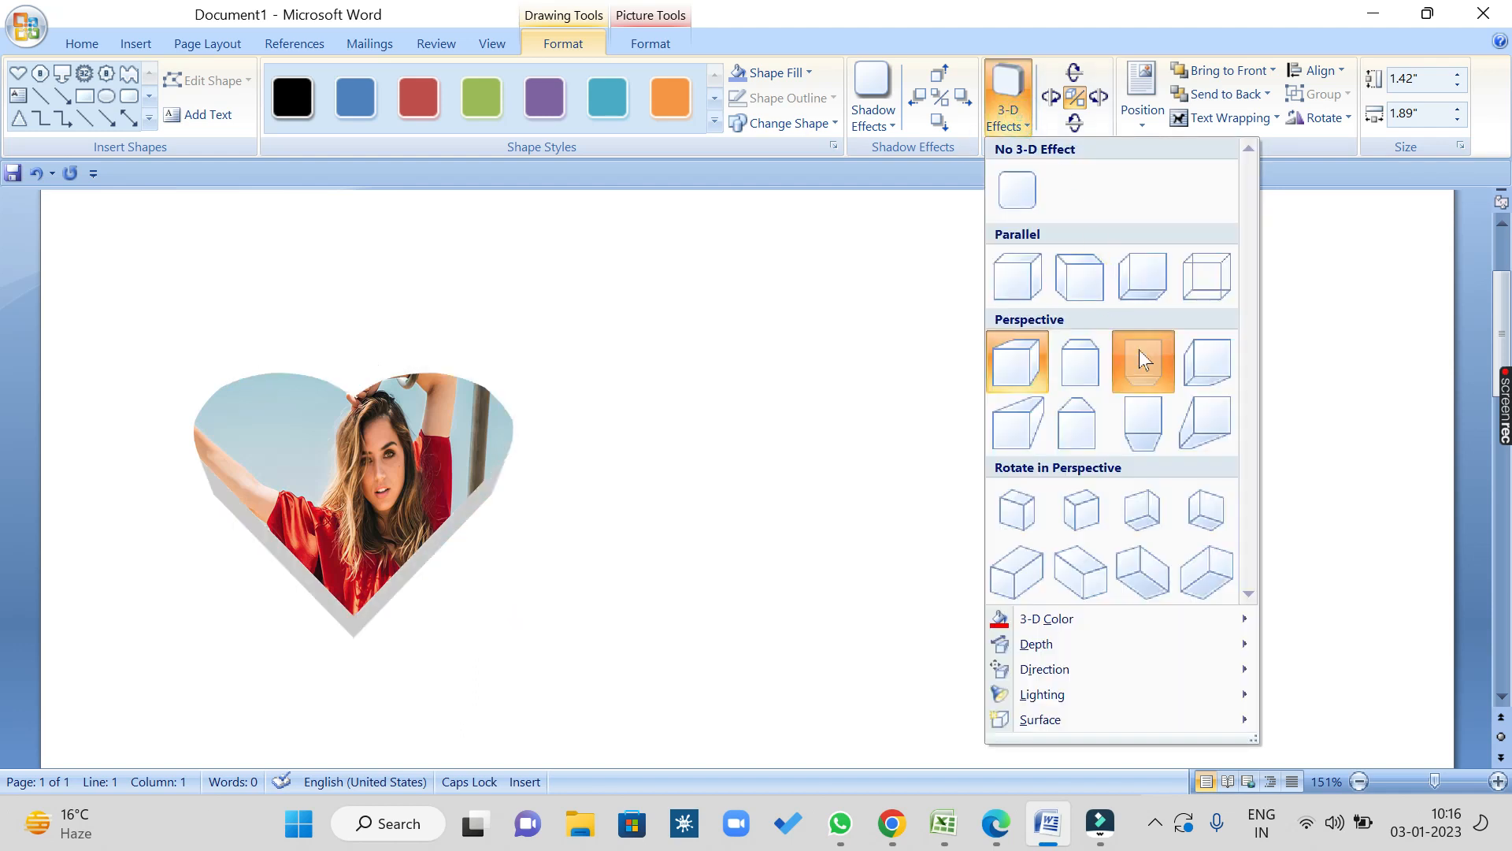
pyautogui.click(1138, 347)
pyautogui.click(1009, 111)
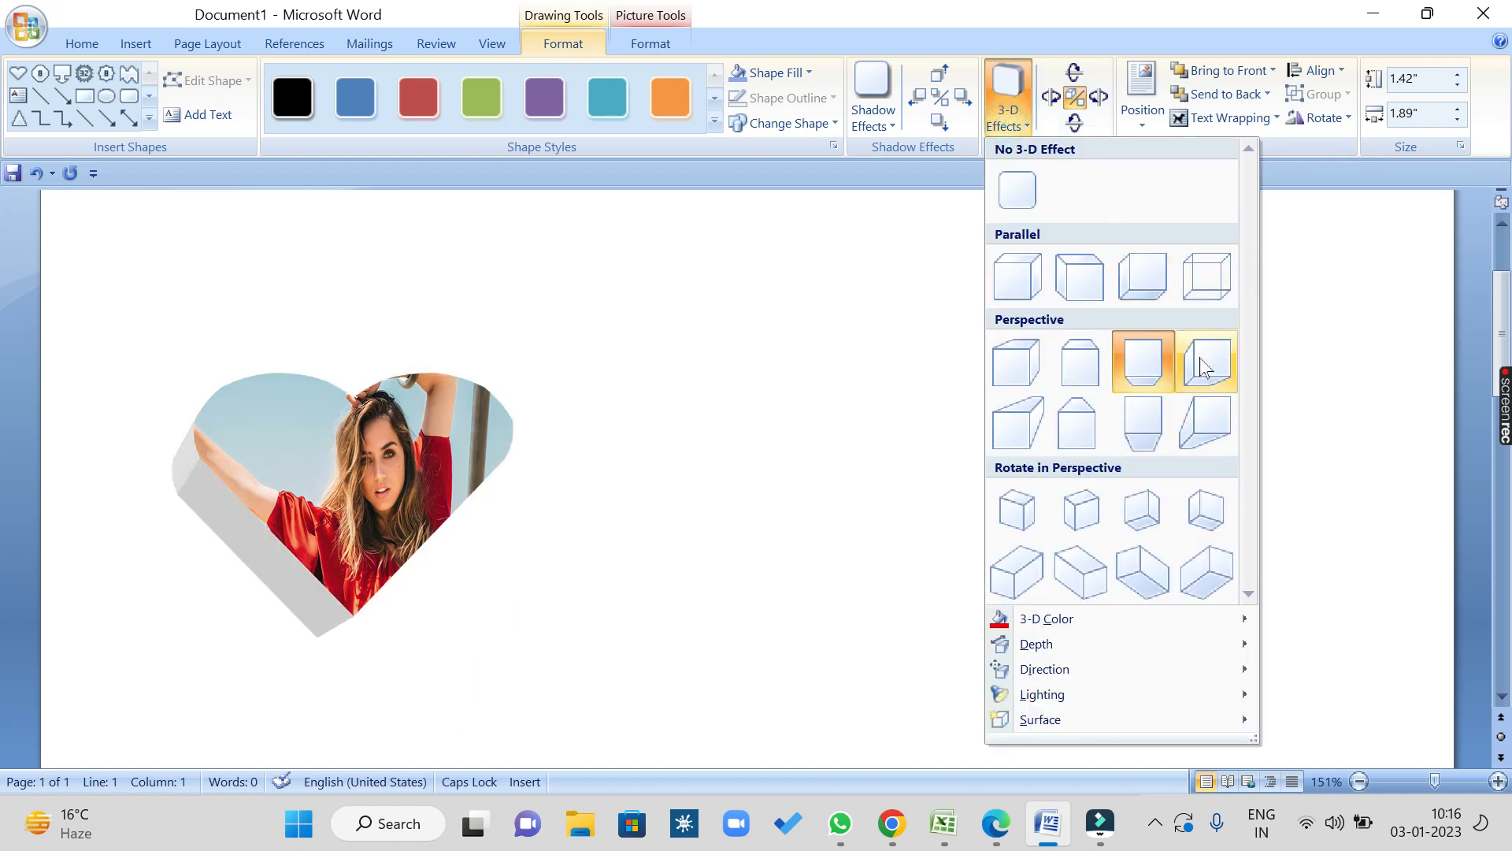
pyautogui.click(1202, 357)
pyautogui.click(1008, 102)
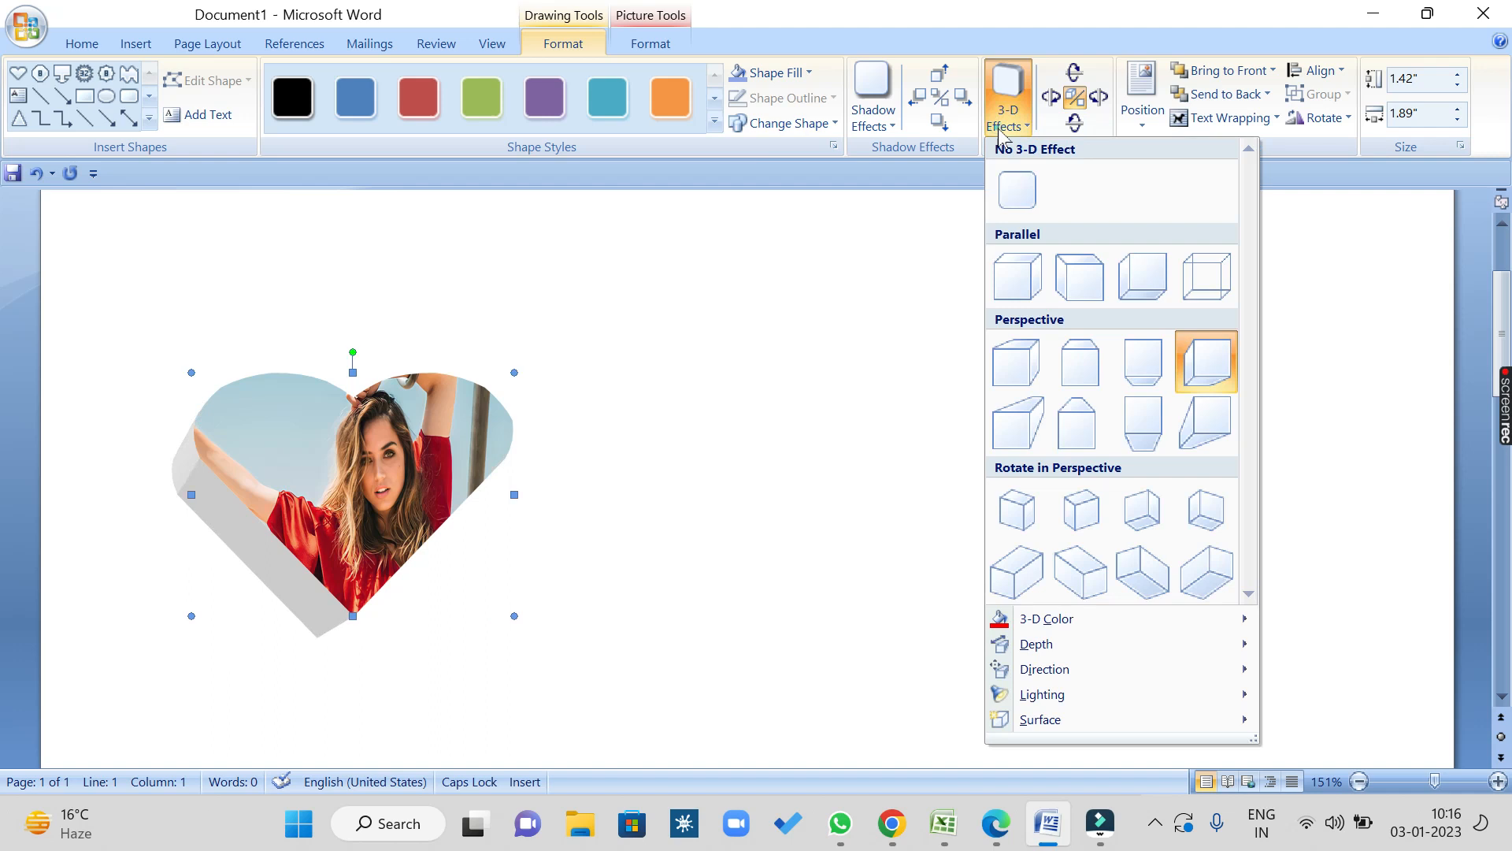
pyautogui.click(1138, 437)
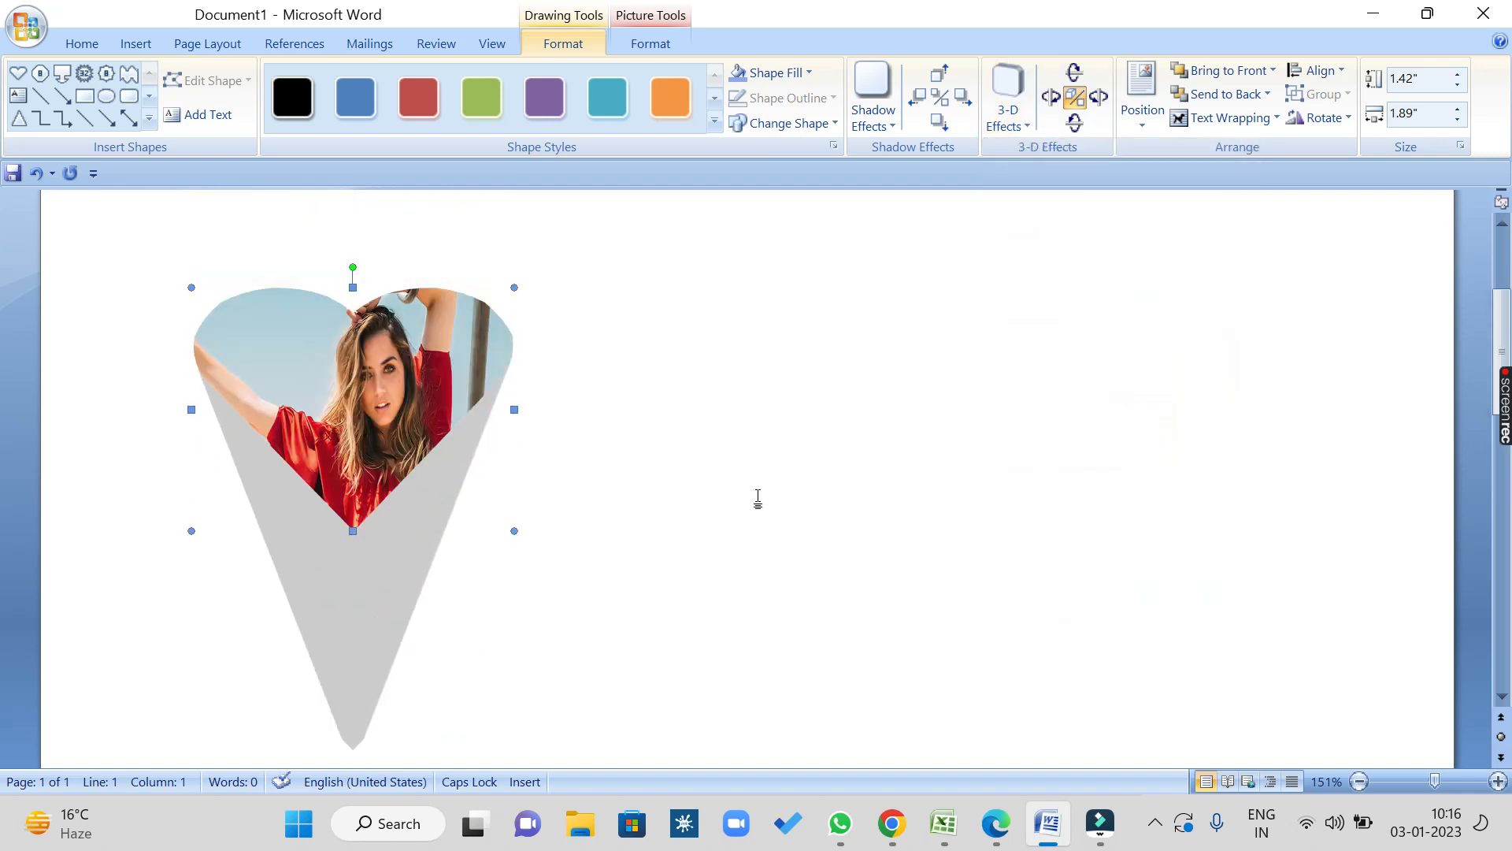
# Step: Apply the long lower-left perspective 3-D style to the heart and move it to the middle of the page
pyautogui.click(998, 132)
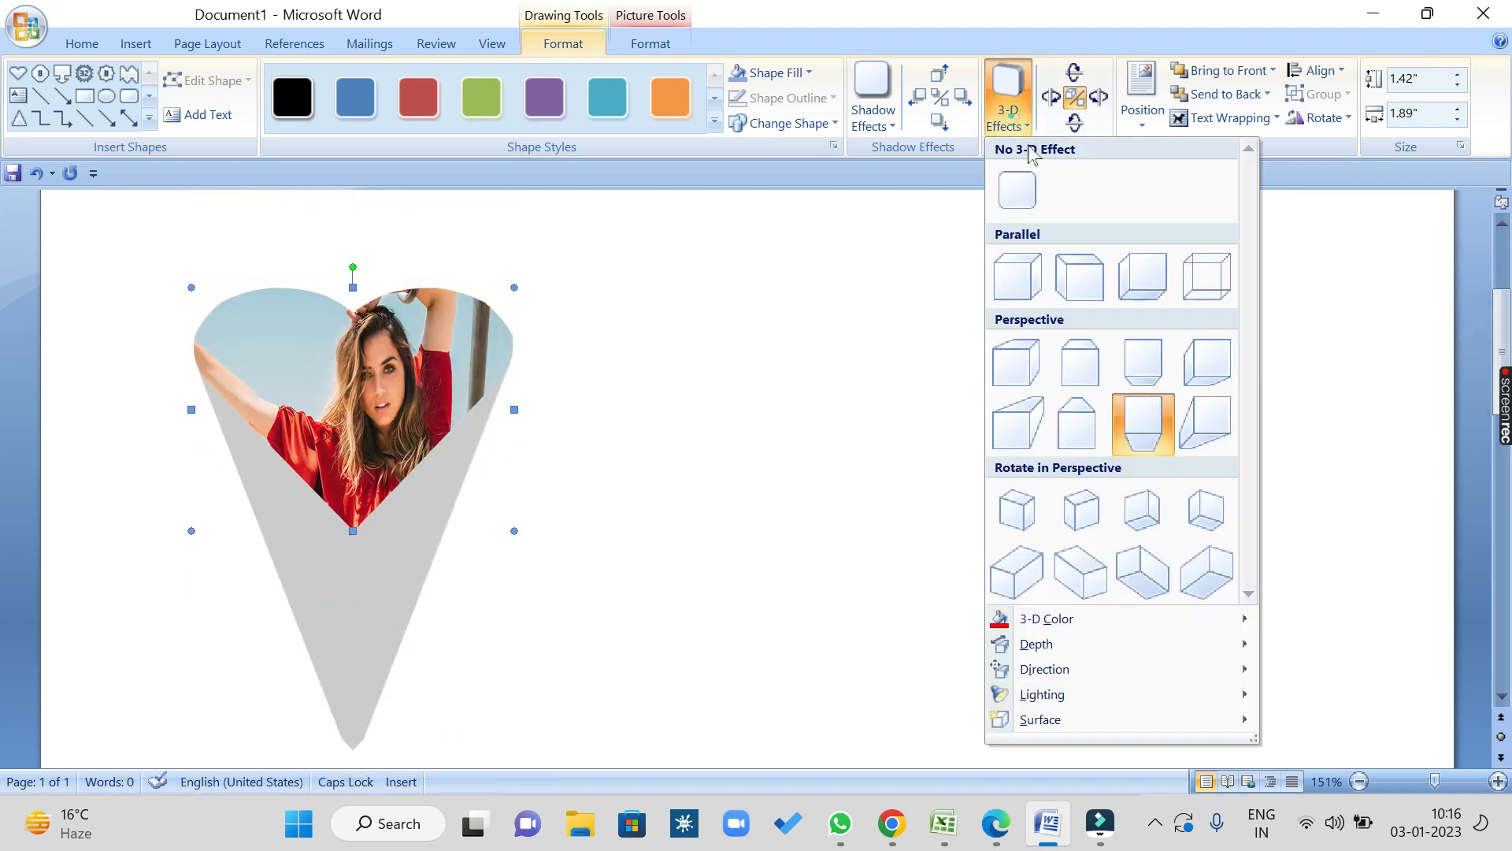
pyautogui.click(1211, 431)
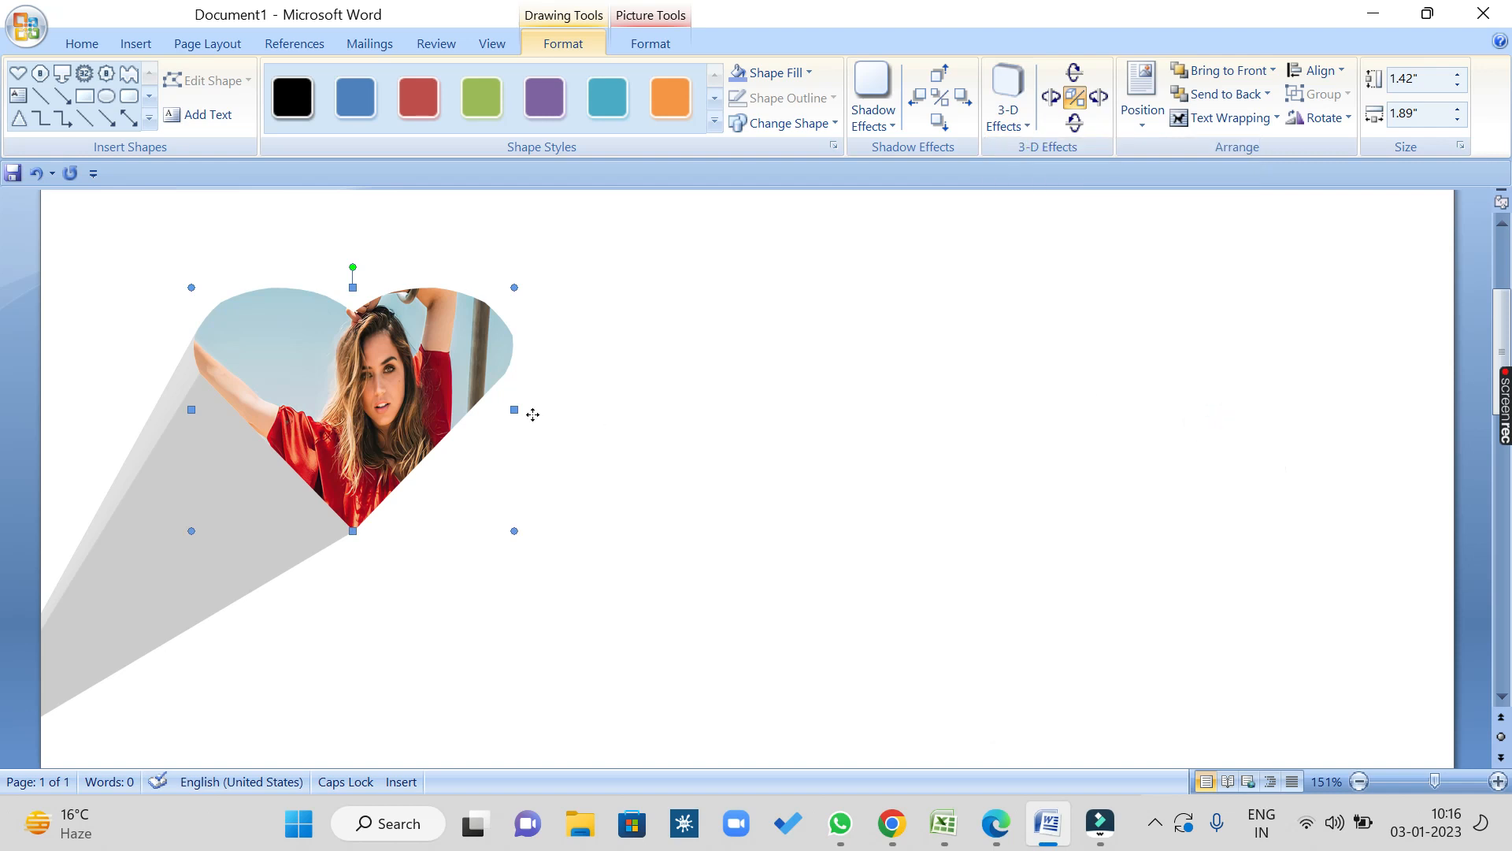
pyautogui.moveTo(286, 422); pyautogui.dragTo(633, 403)
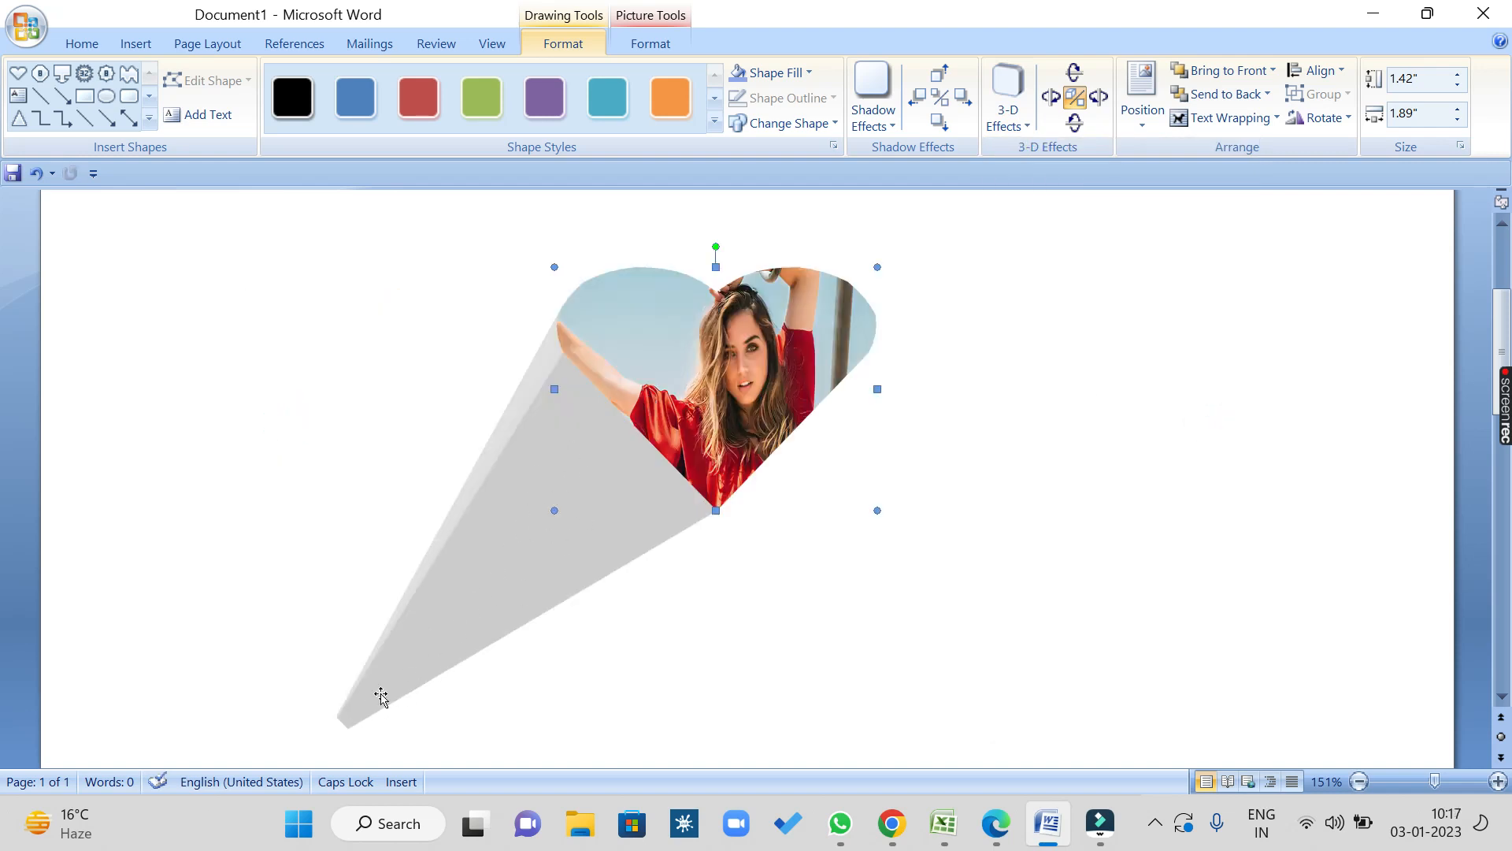
# Step: Set the heart's 3-D color to the darkest shade of the orange theme color
pyautogui.click(1005, 98)
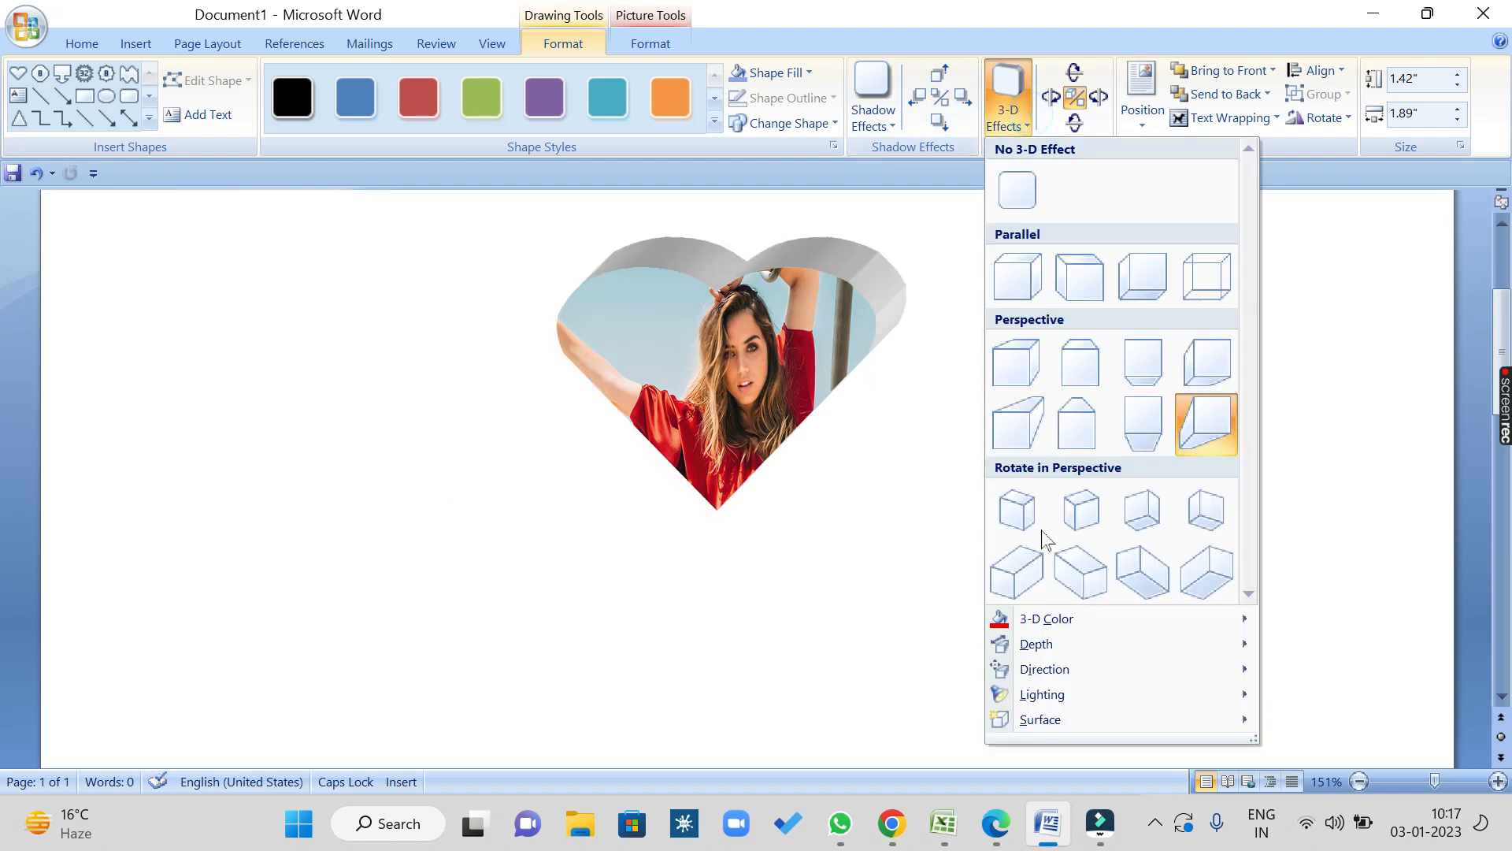
pyautogui.moveTo(1053, 629)
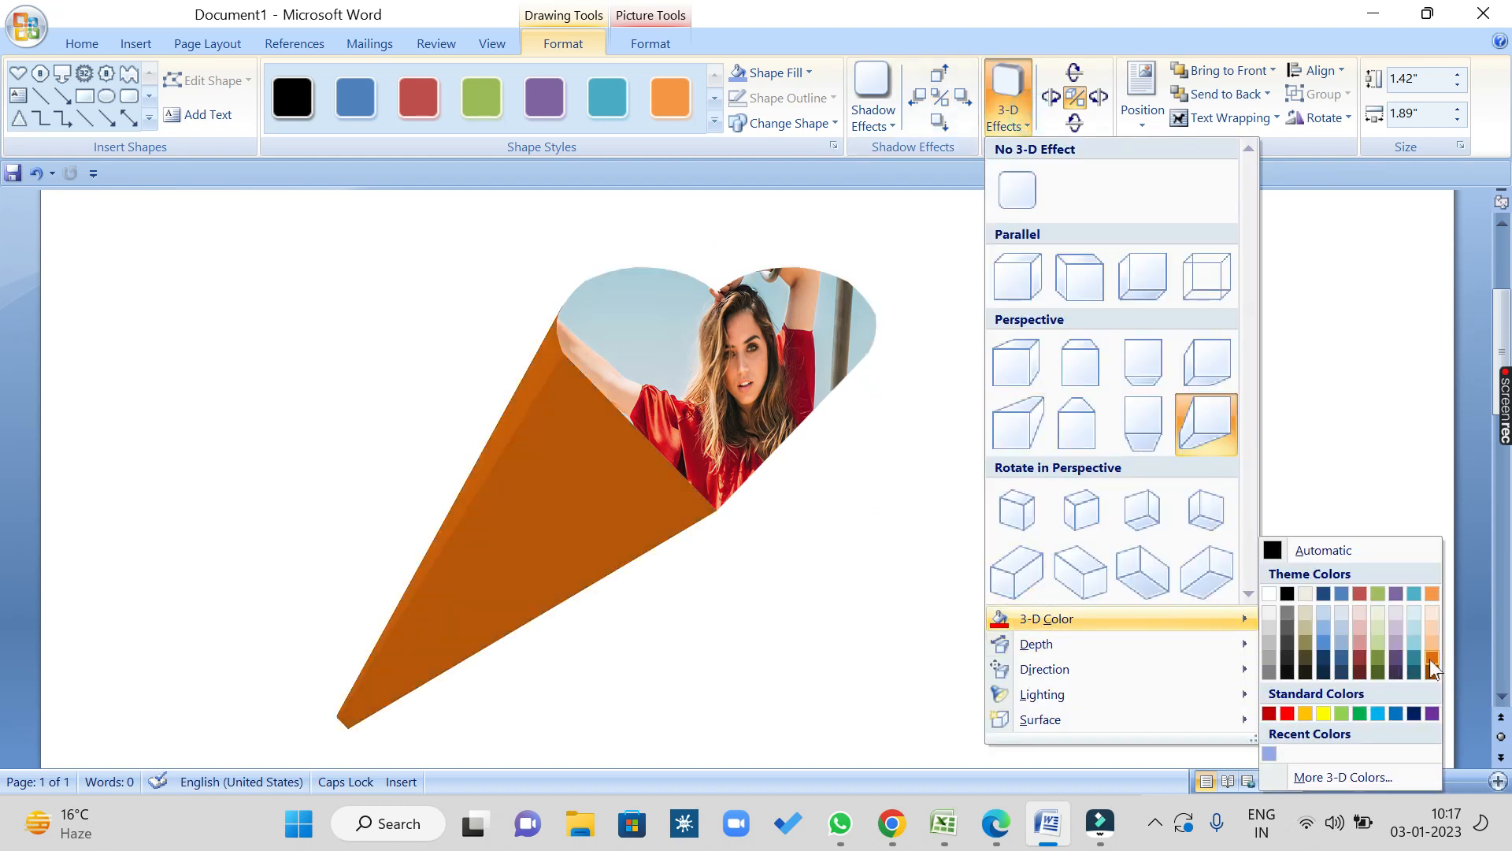
pyautogui.click(1434, 671)
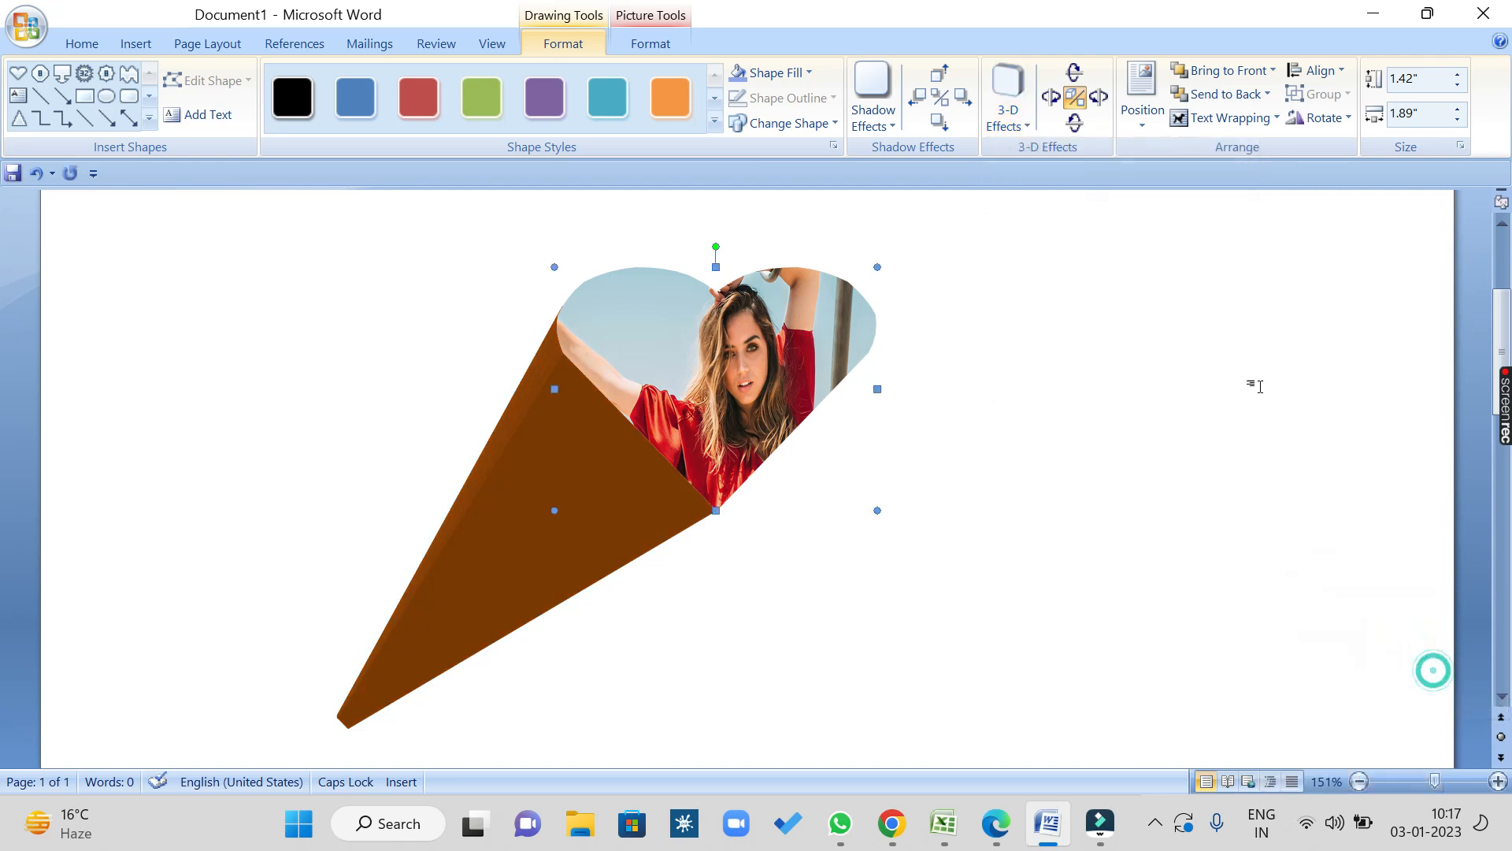
# Step: Set the depth of the heart's 3-D effect to Infinity
pyautogui.click(1016, 122)
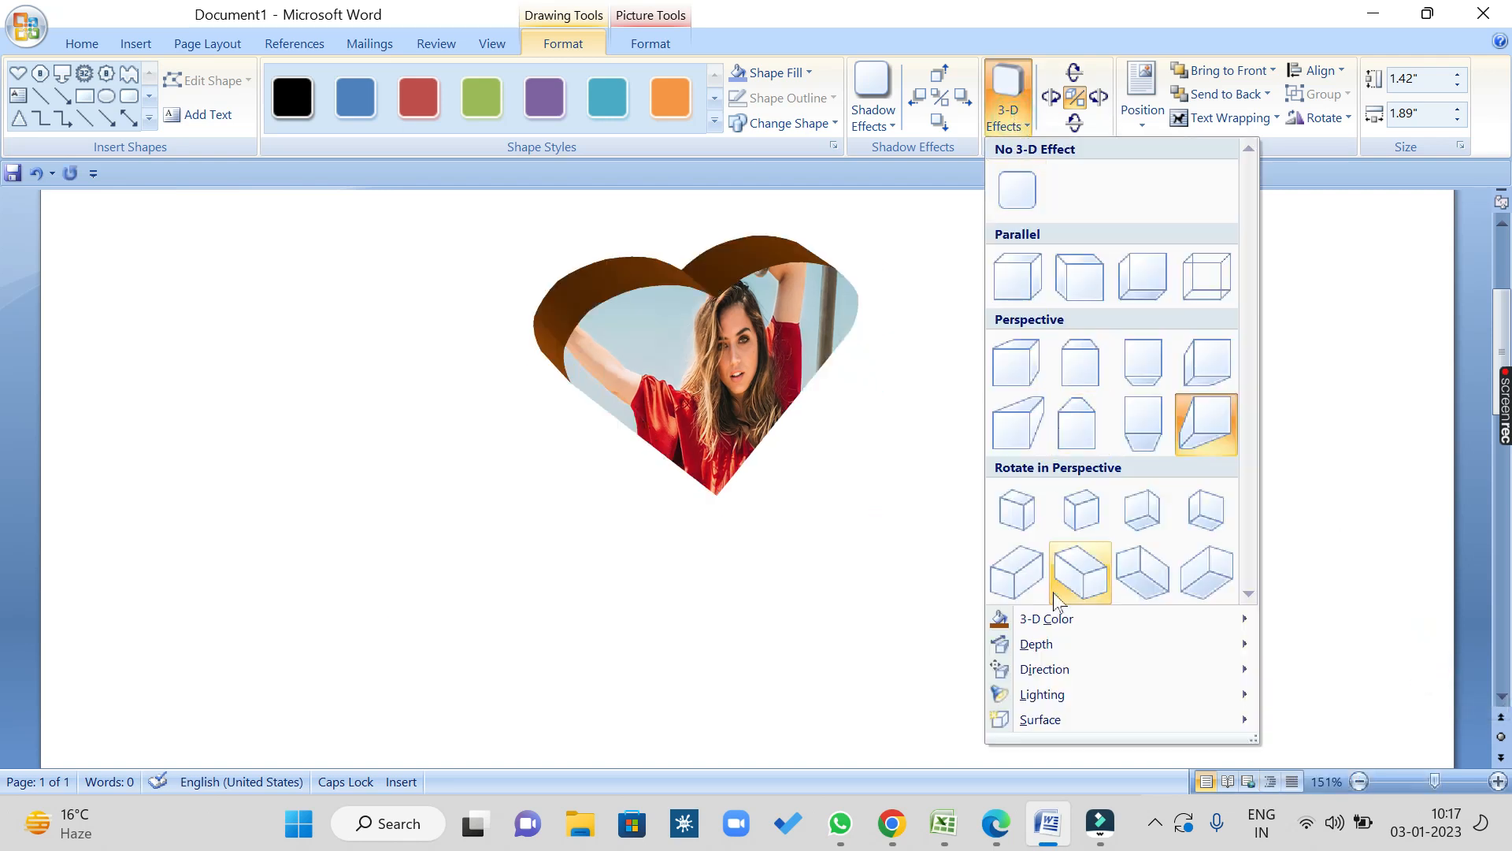
pyautogui.click(1047, 644)
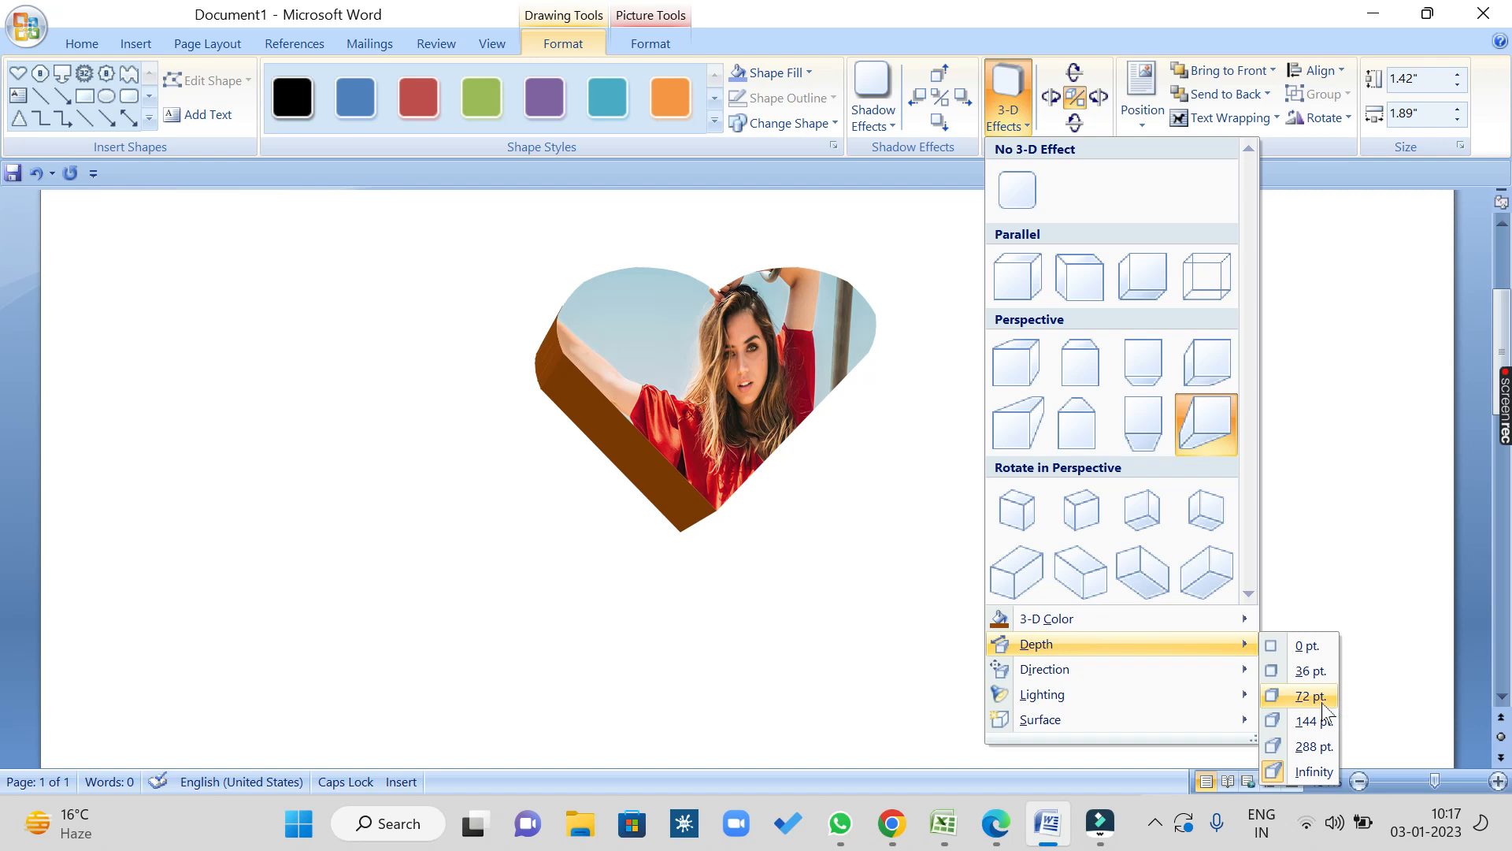
pyautogui.click(1313, 772)
# Step: Set the heart's 3-D direction so it extends toward the upper right, and move the heart down and to the left on the page
pyautogui.click(998, 126)
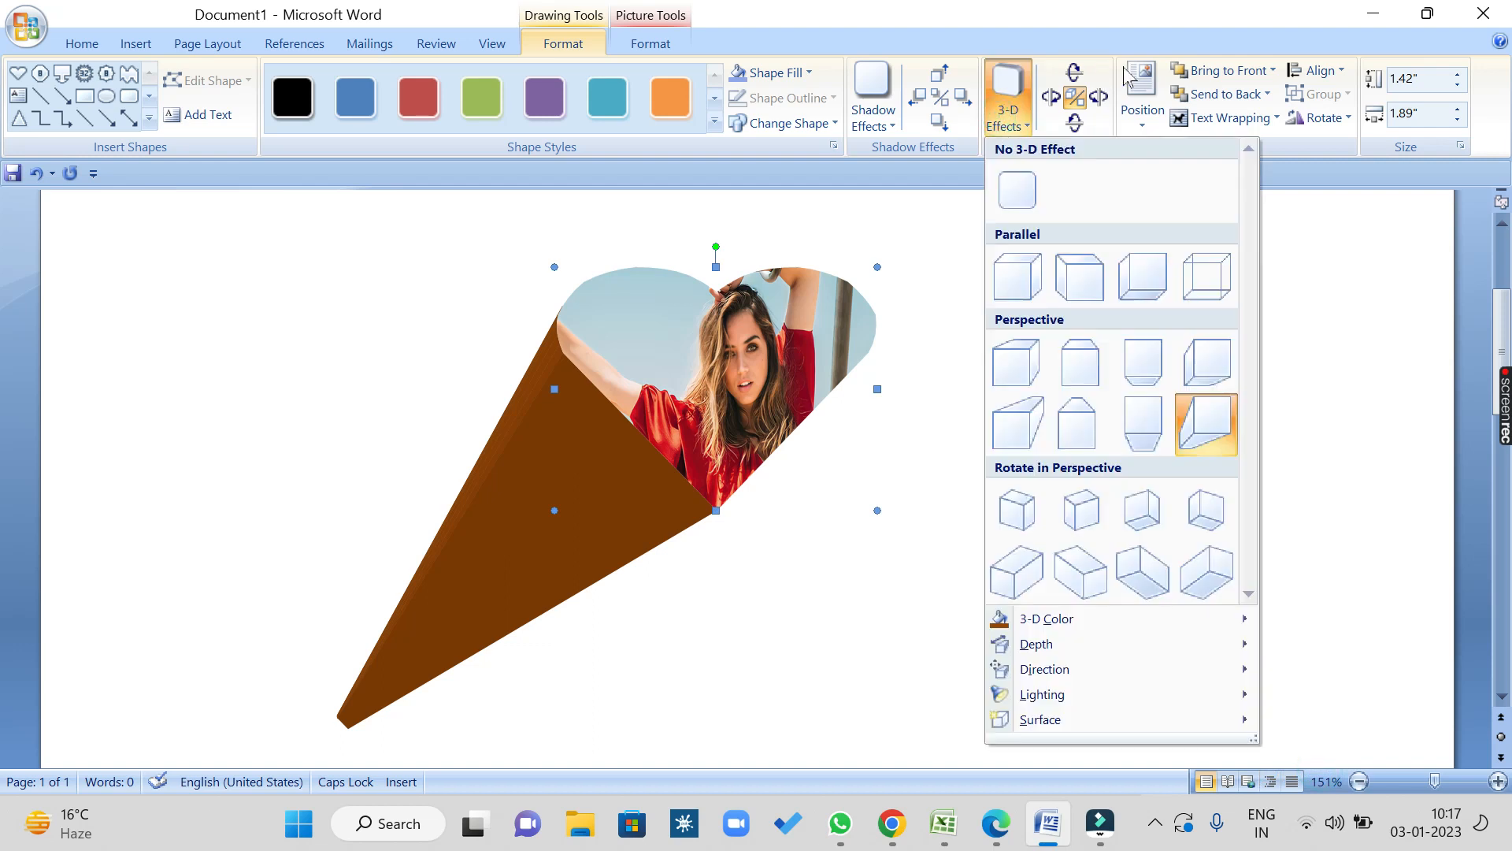
pyautogui.click(1128, 671)
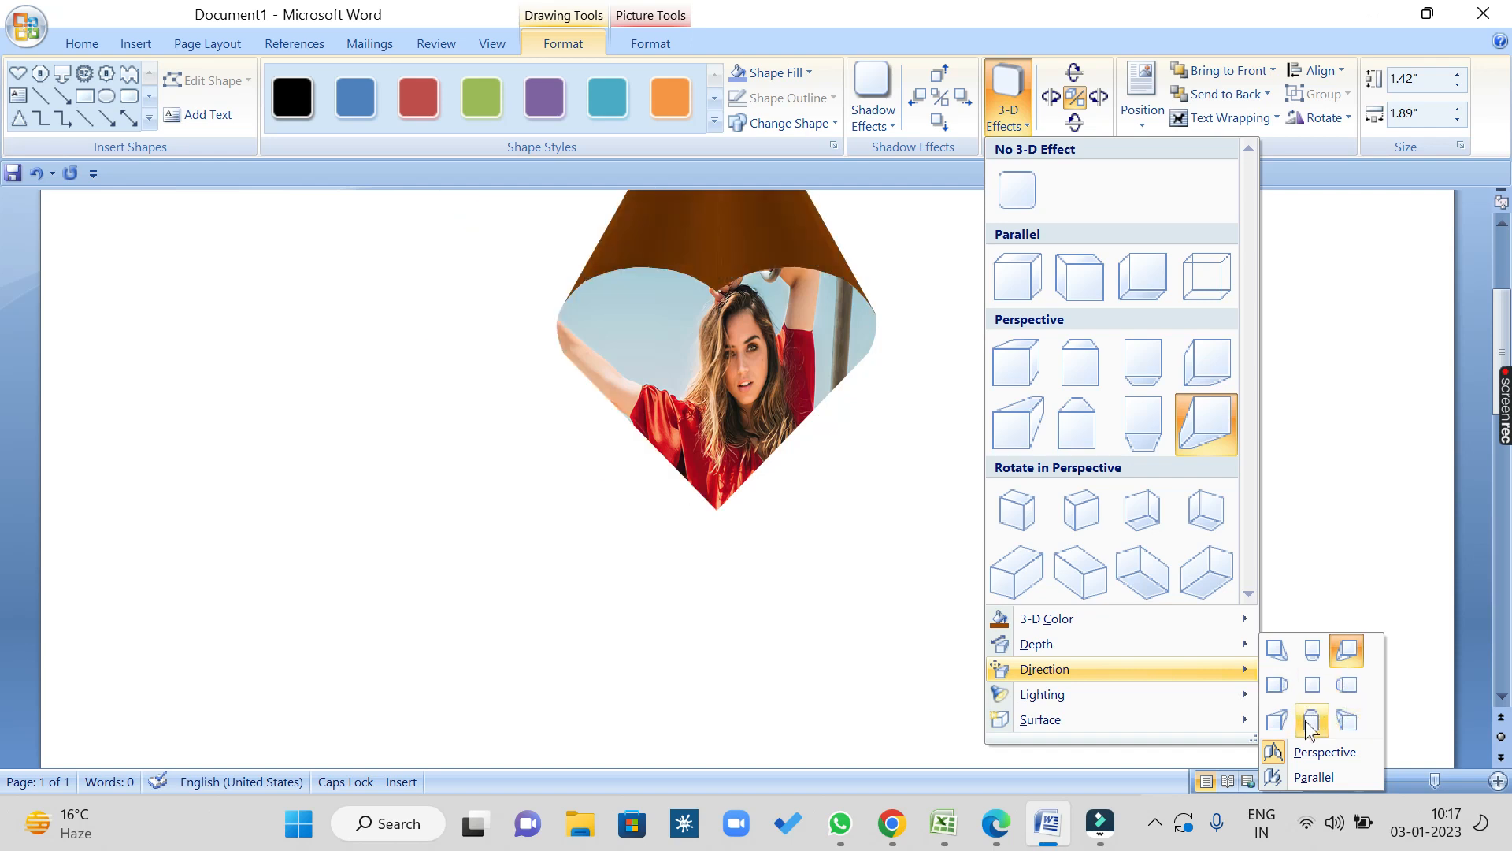
pyautogui.click(1277, 726)
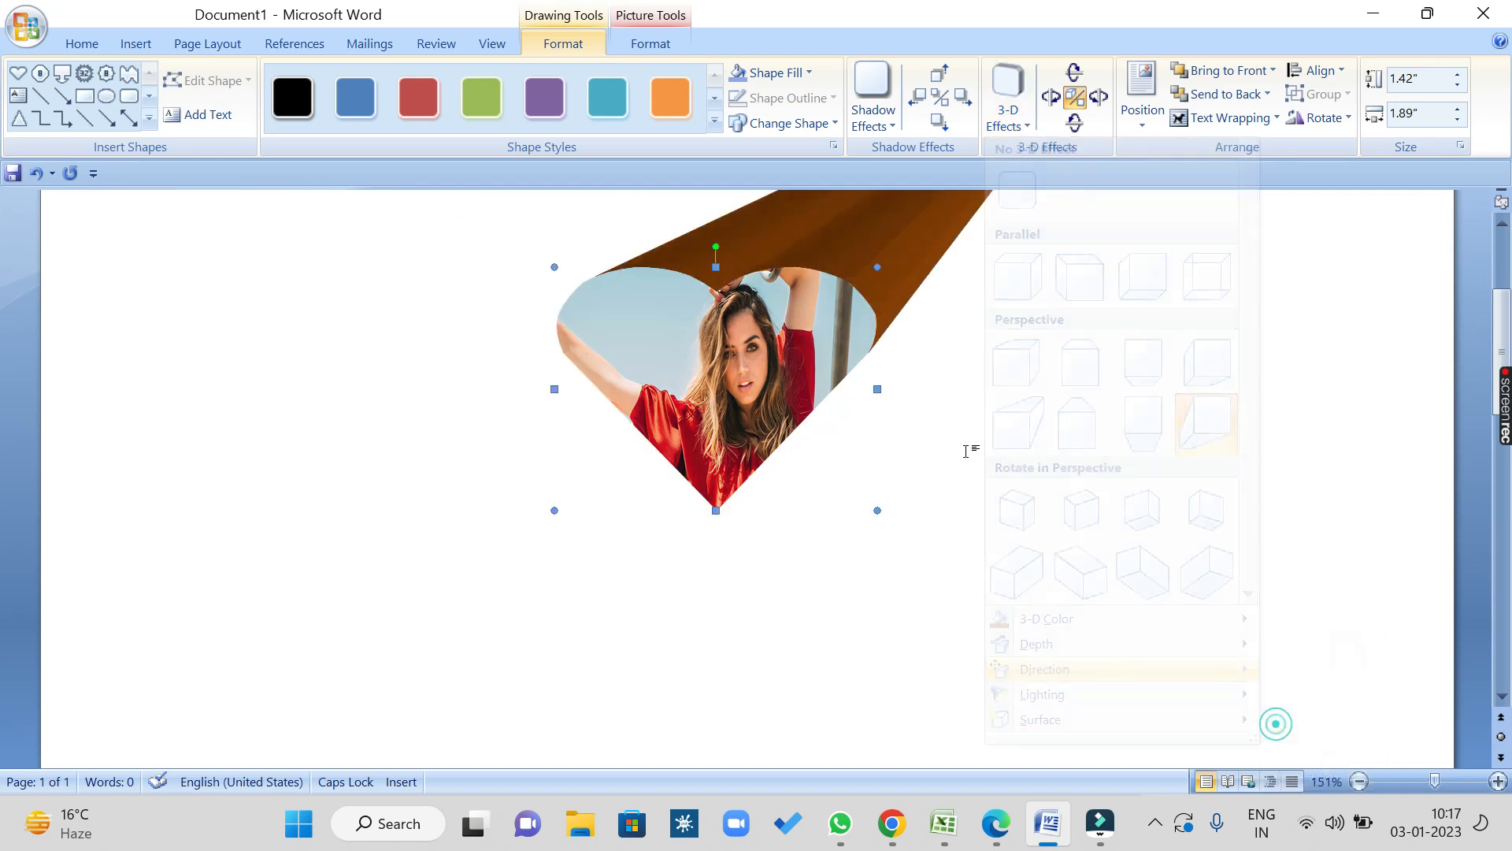
pyautogui.moveTo(919, 236); pyautogui.dragTo(761, 455)
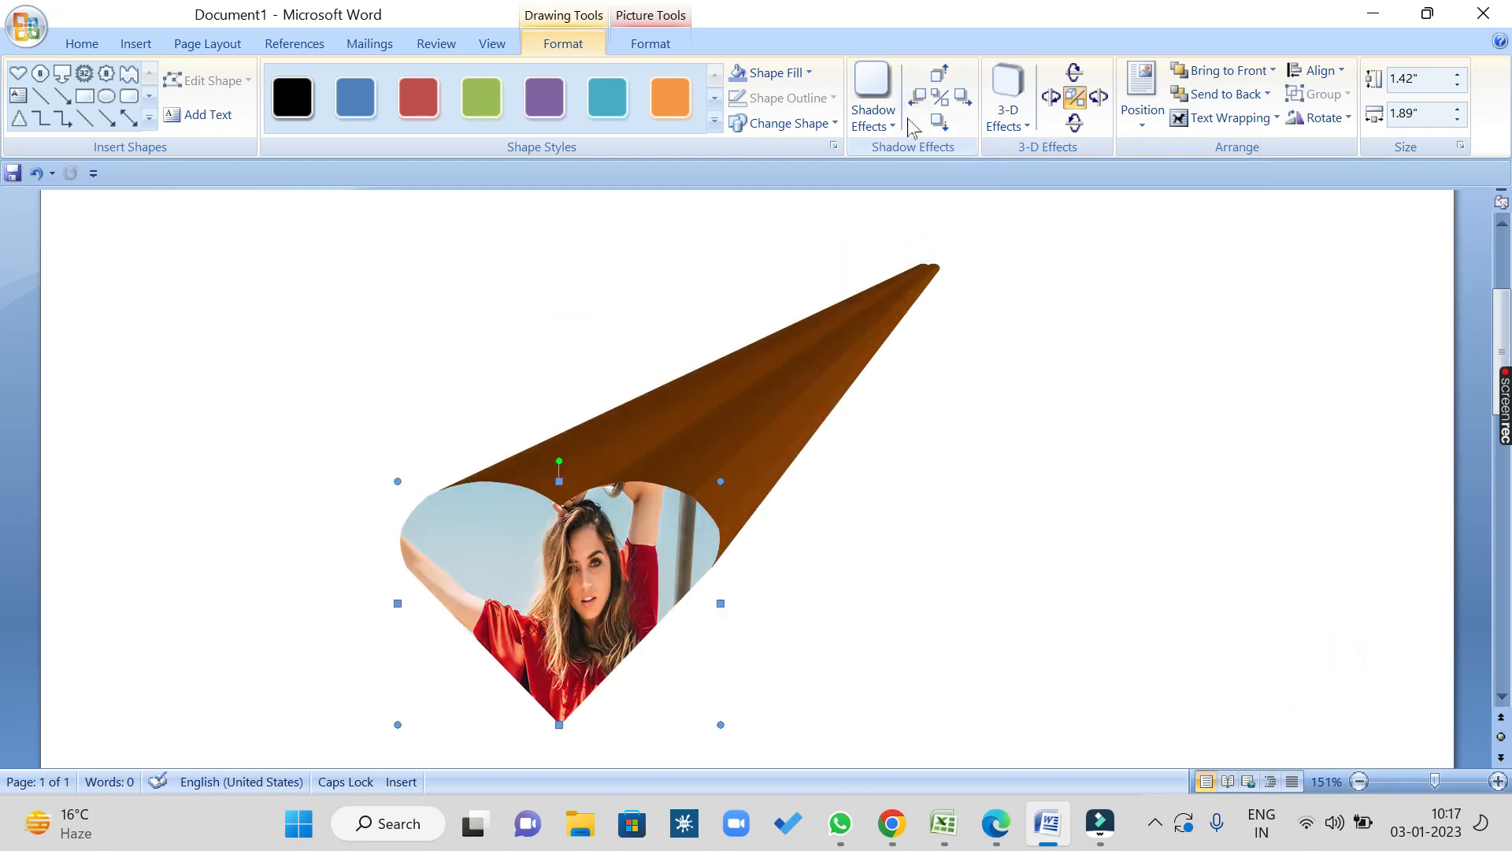
# Step: Set the surface of the heart's 3-D effect to Metal
pyautogui.click(1007, 101)
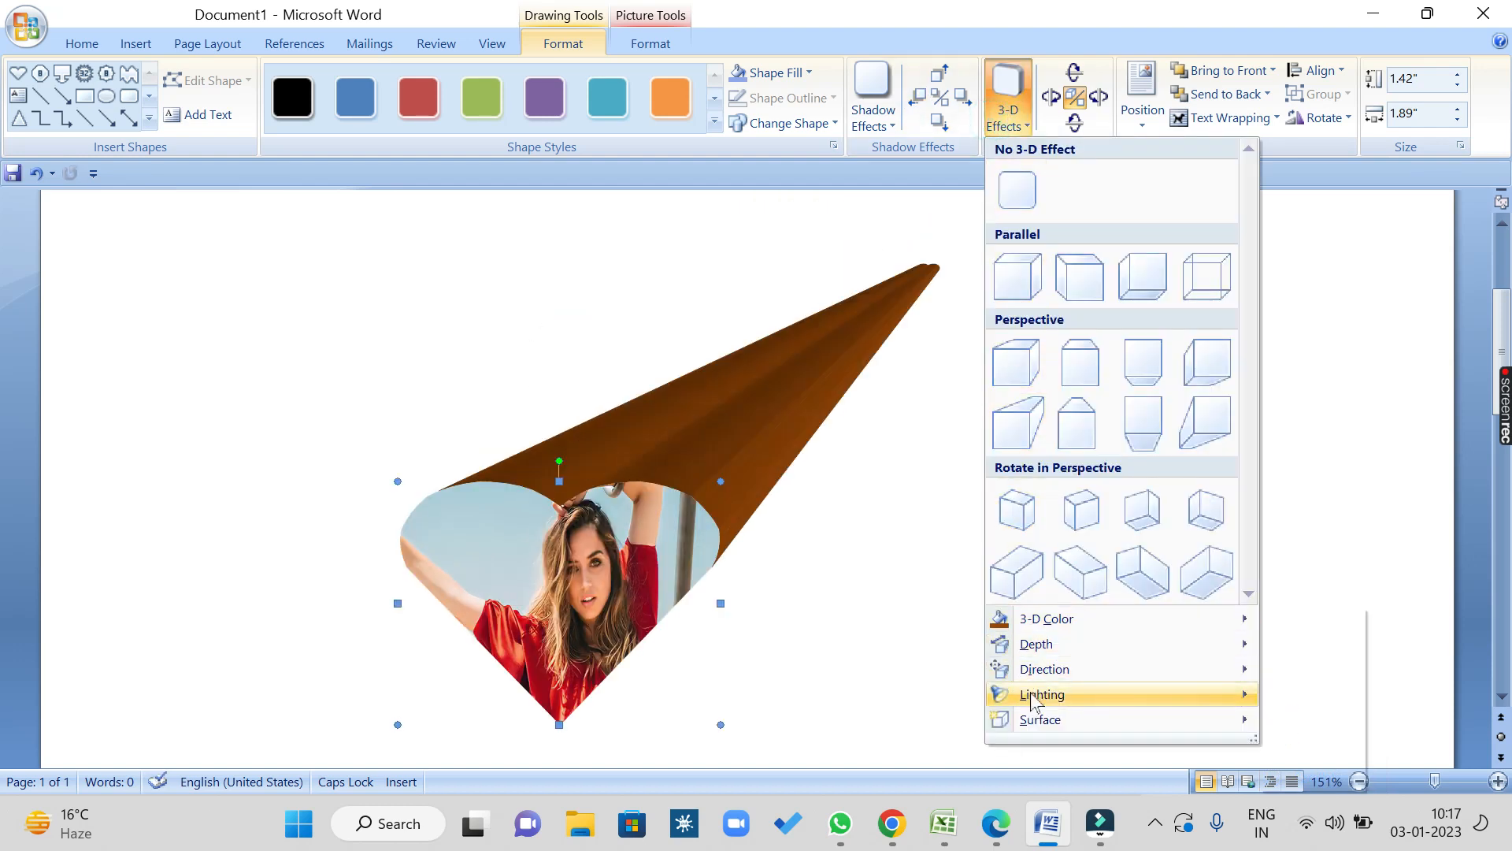
pyautogui.moveTo(1034, 699)
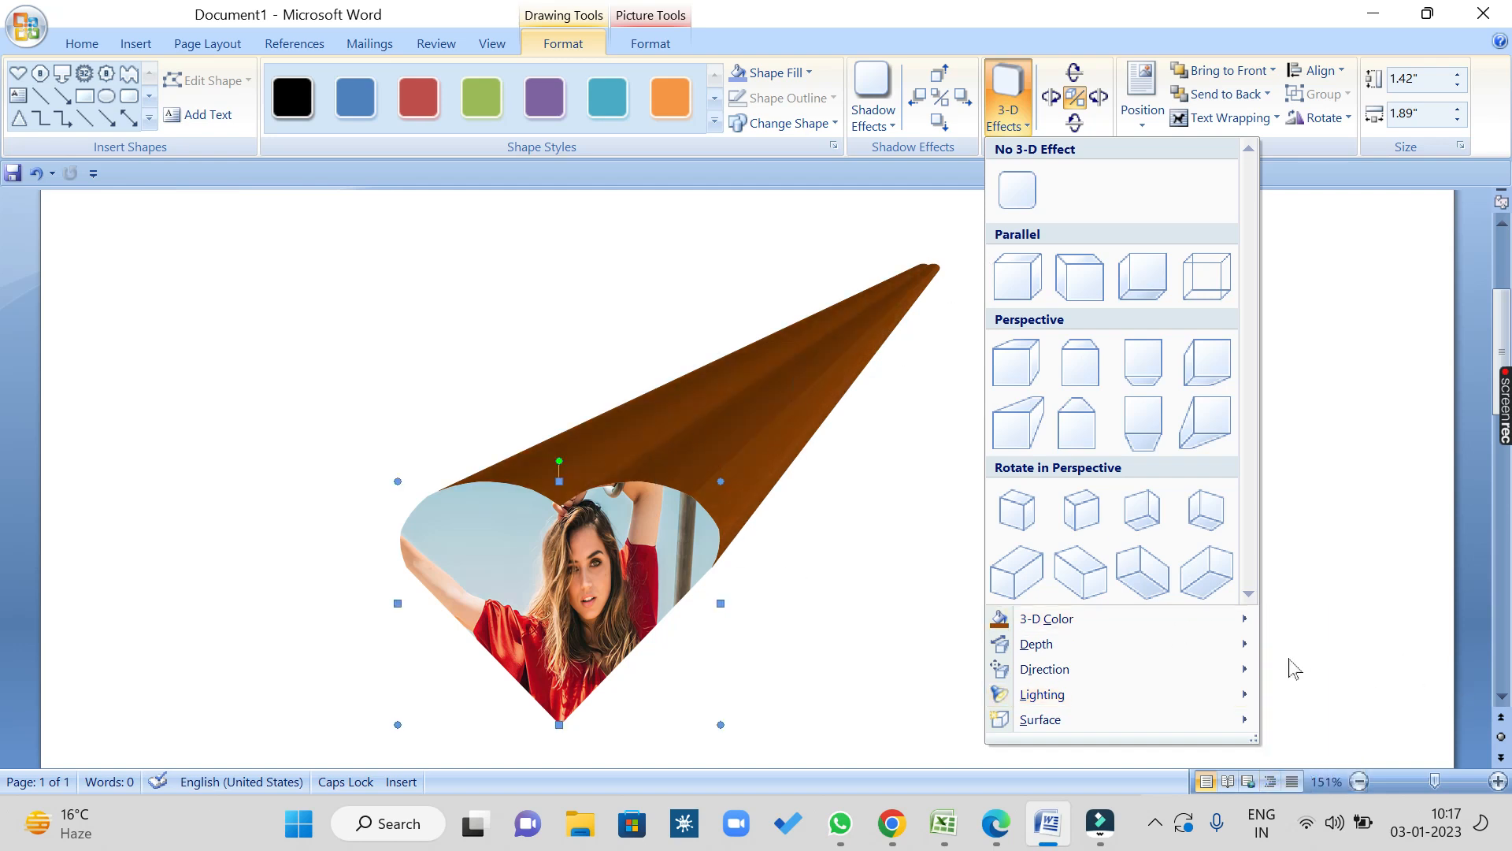
pyautogui.moveTo(1147, 696)
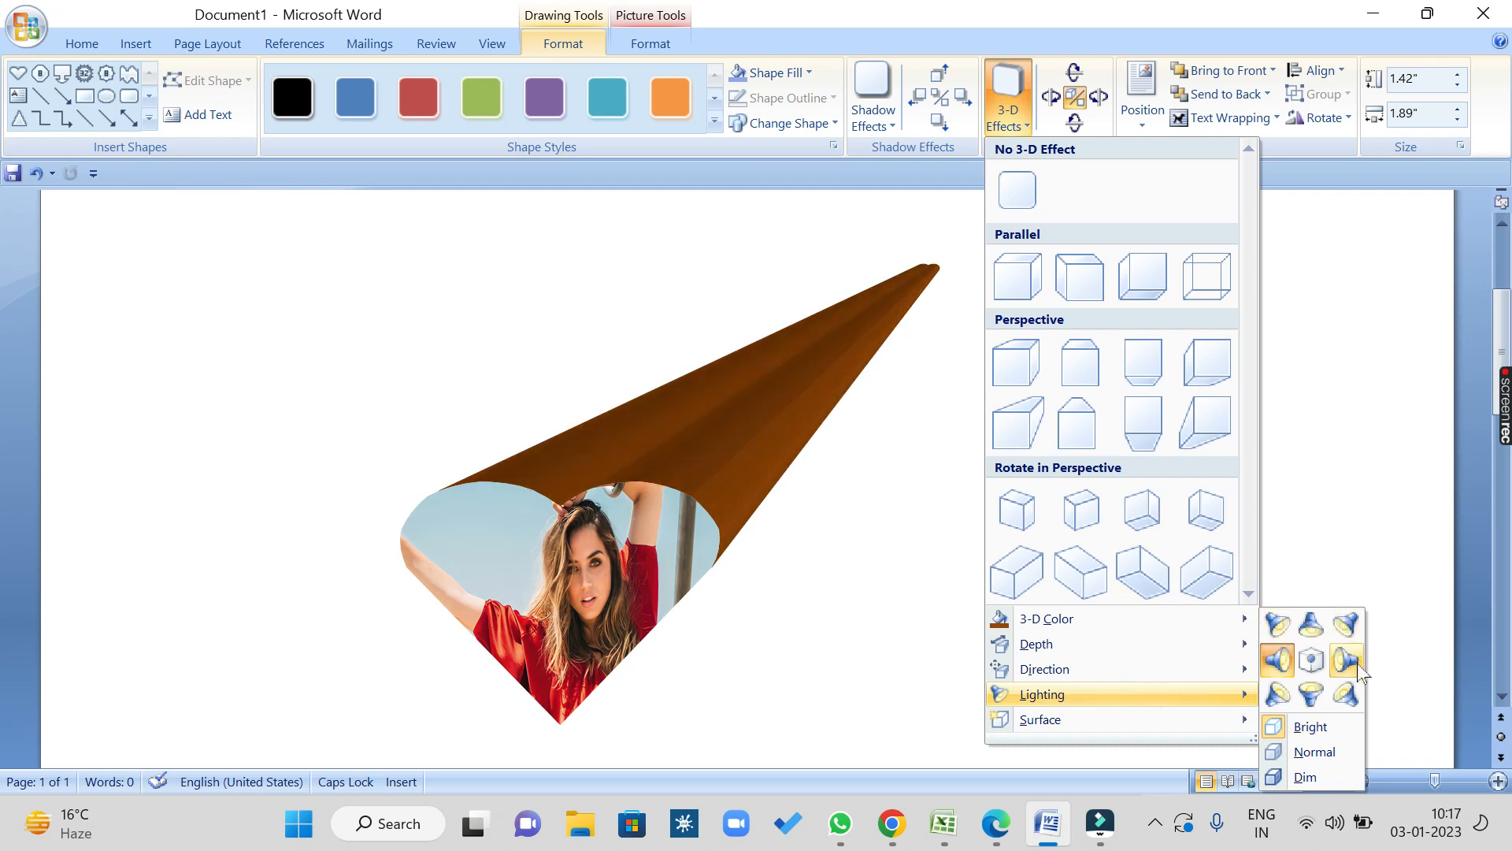
pyautogui.click(1110, 721)
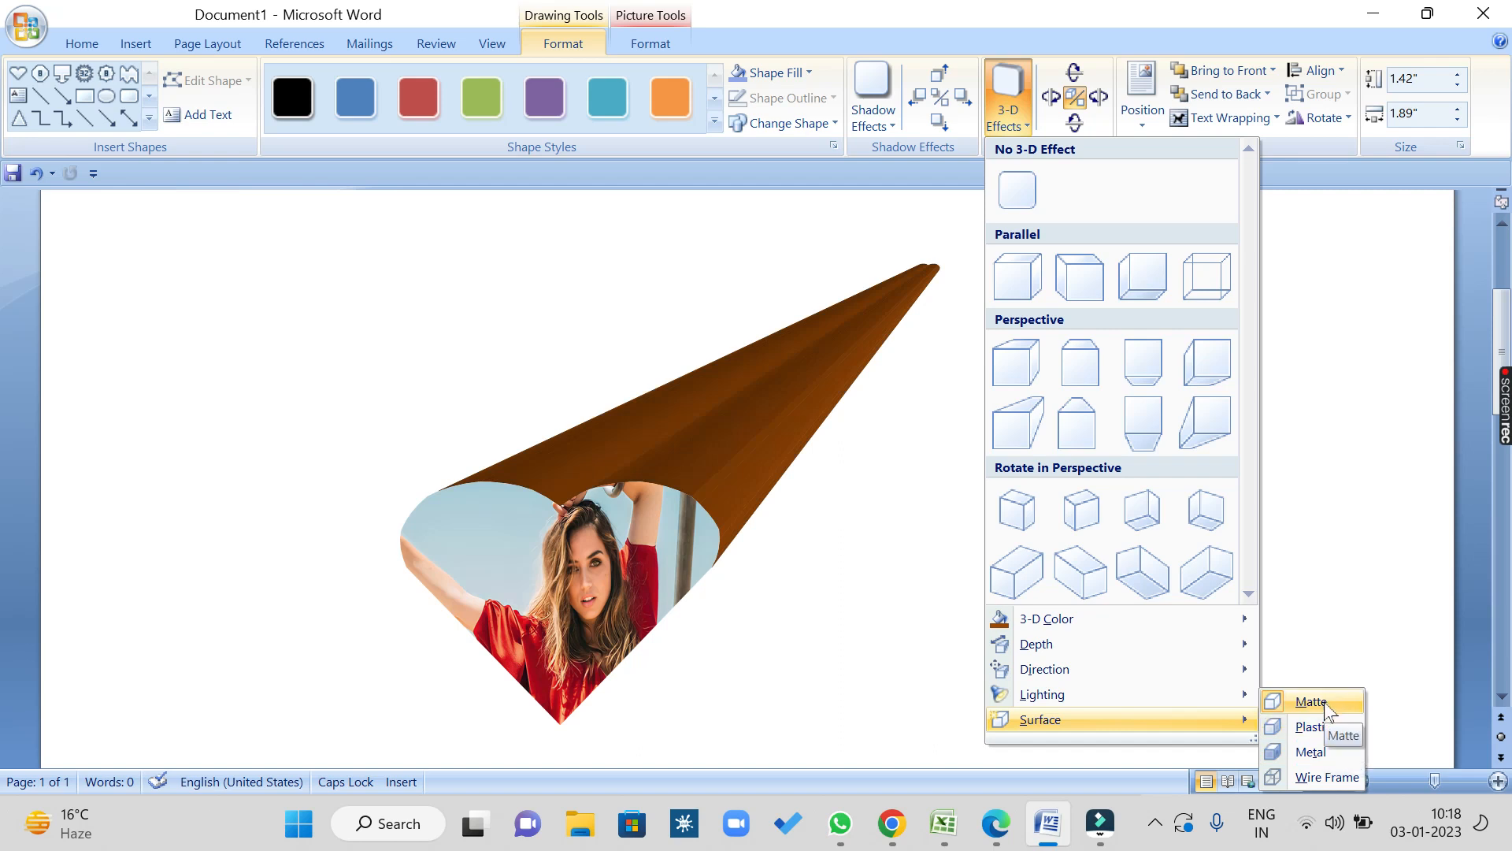
pyautogui.click(1324, 756)
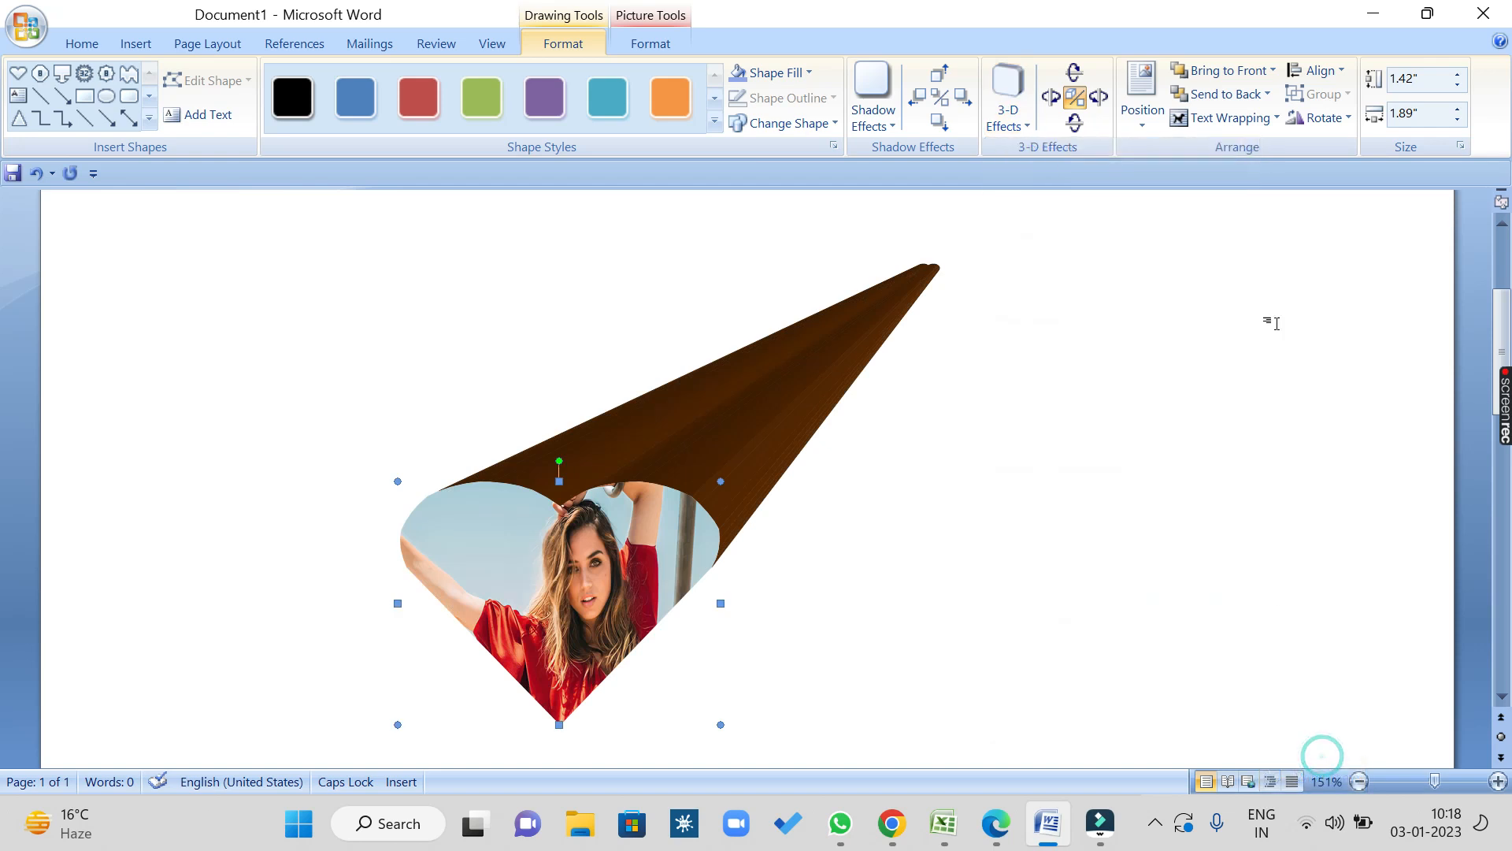
# Step: Tilt the 3-D heart right, left, up and down
pyautogui.click(1097, 101)
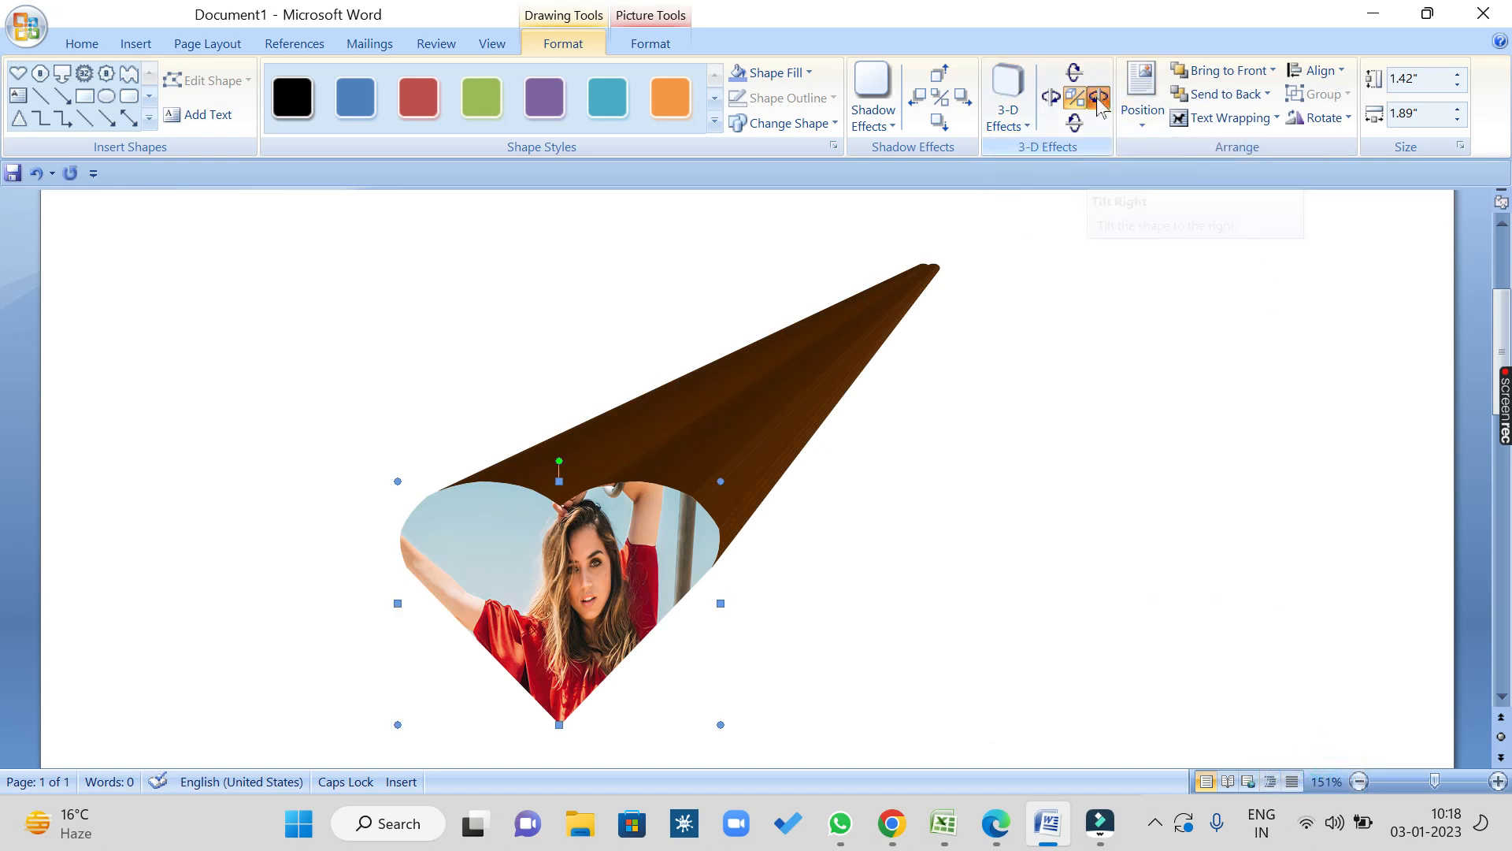
pyautogui.click(1052, 96)
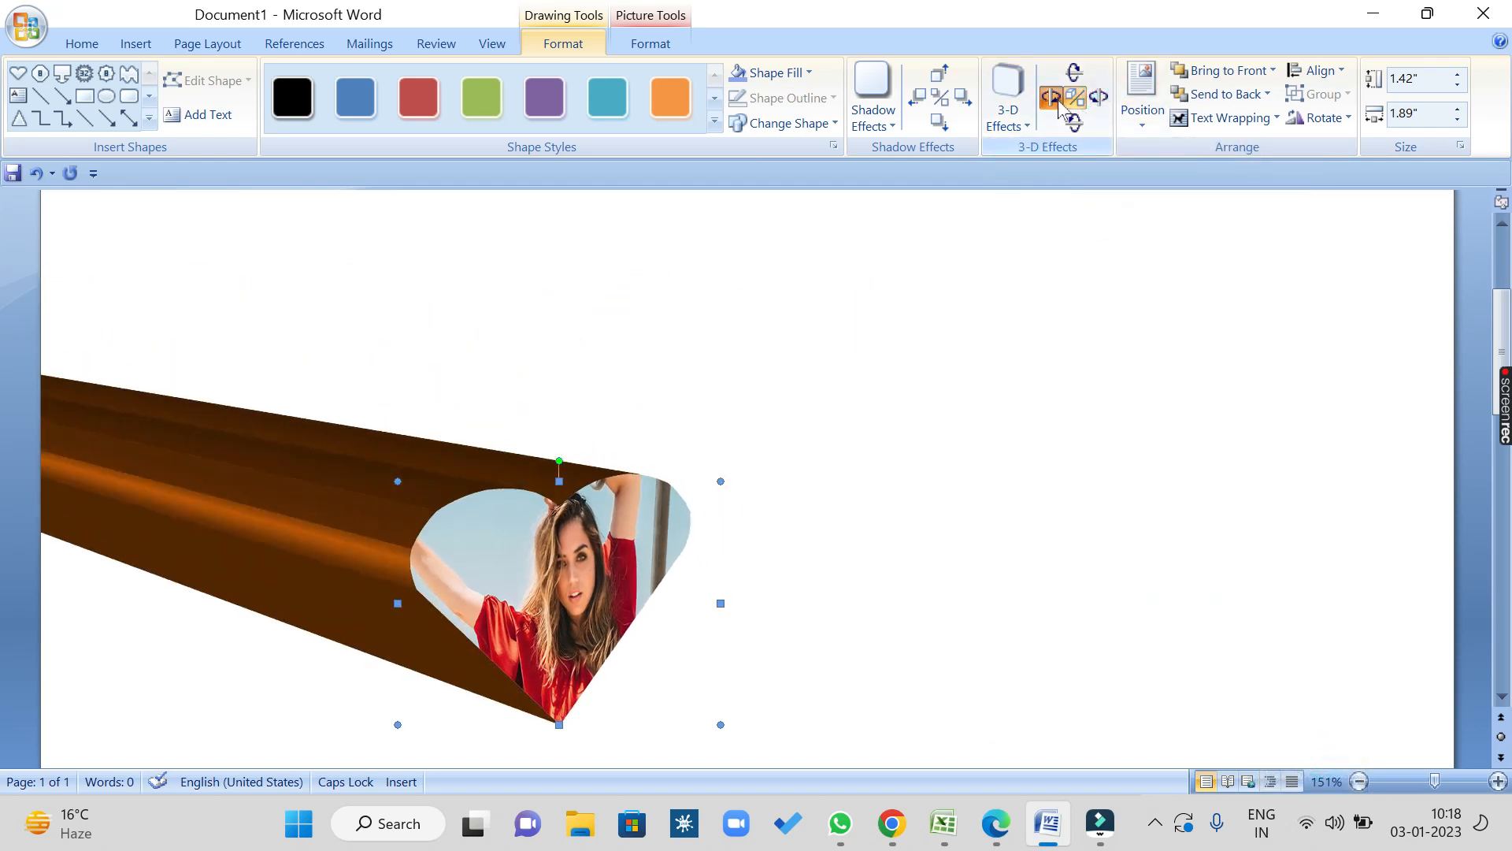
pyautogui.click(1072, 75)
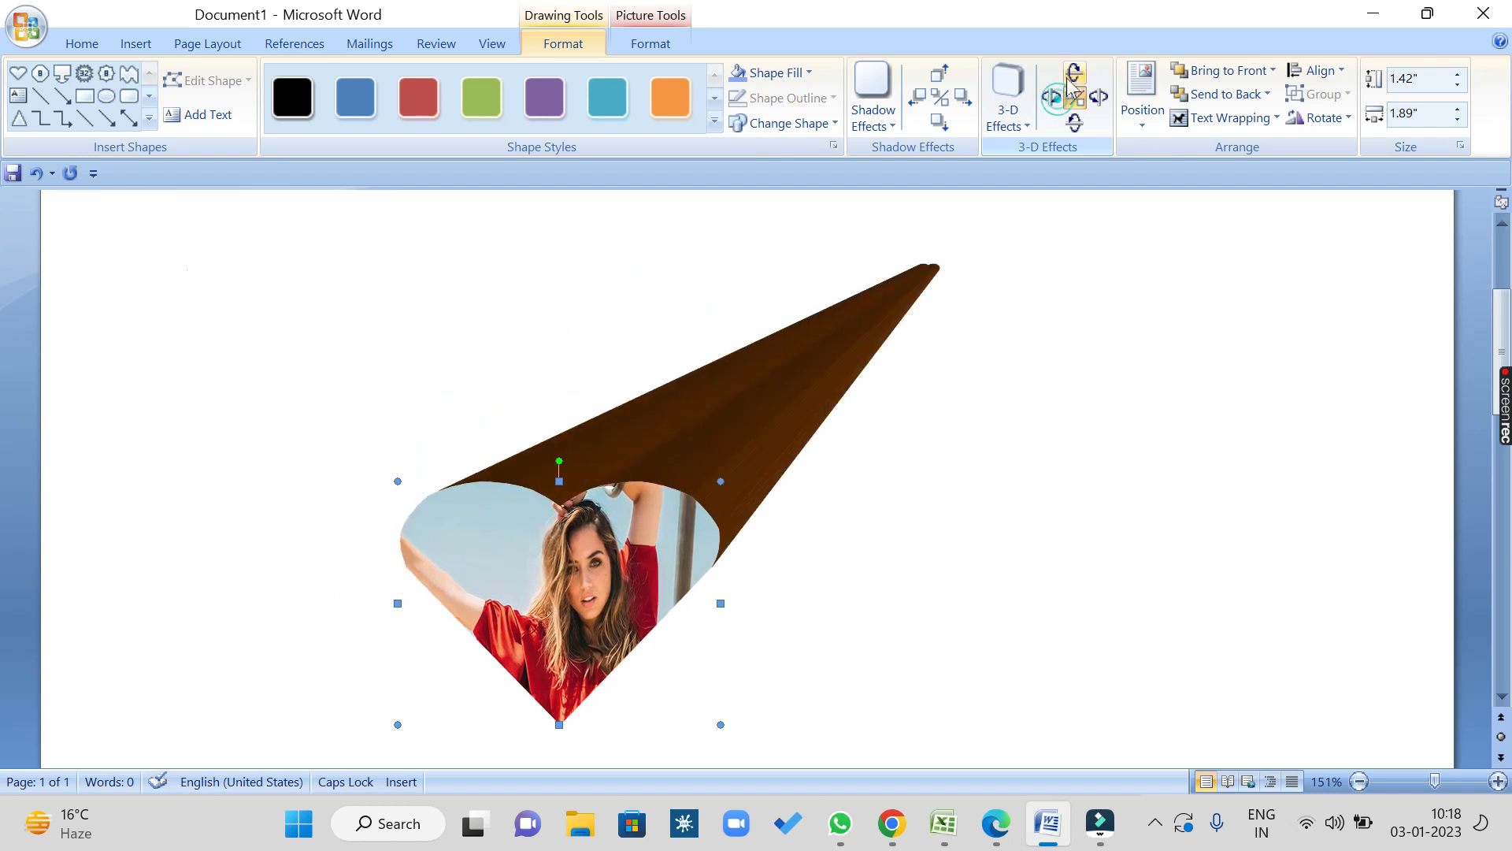
pyautogui.click(1076, 122)
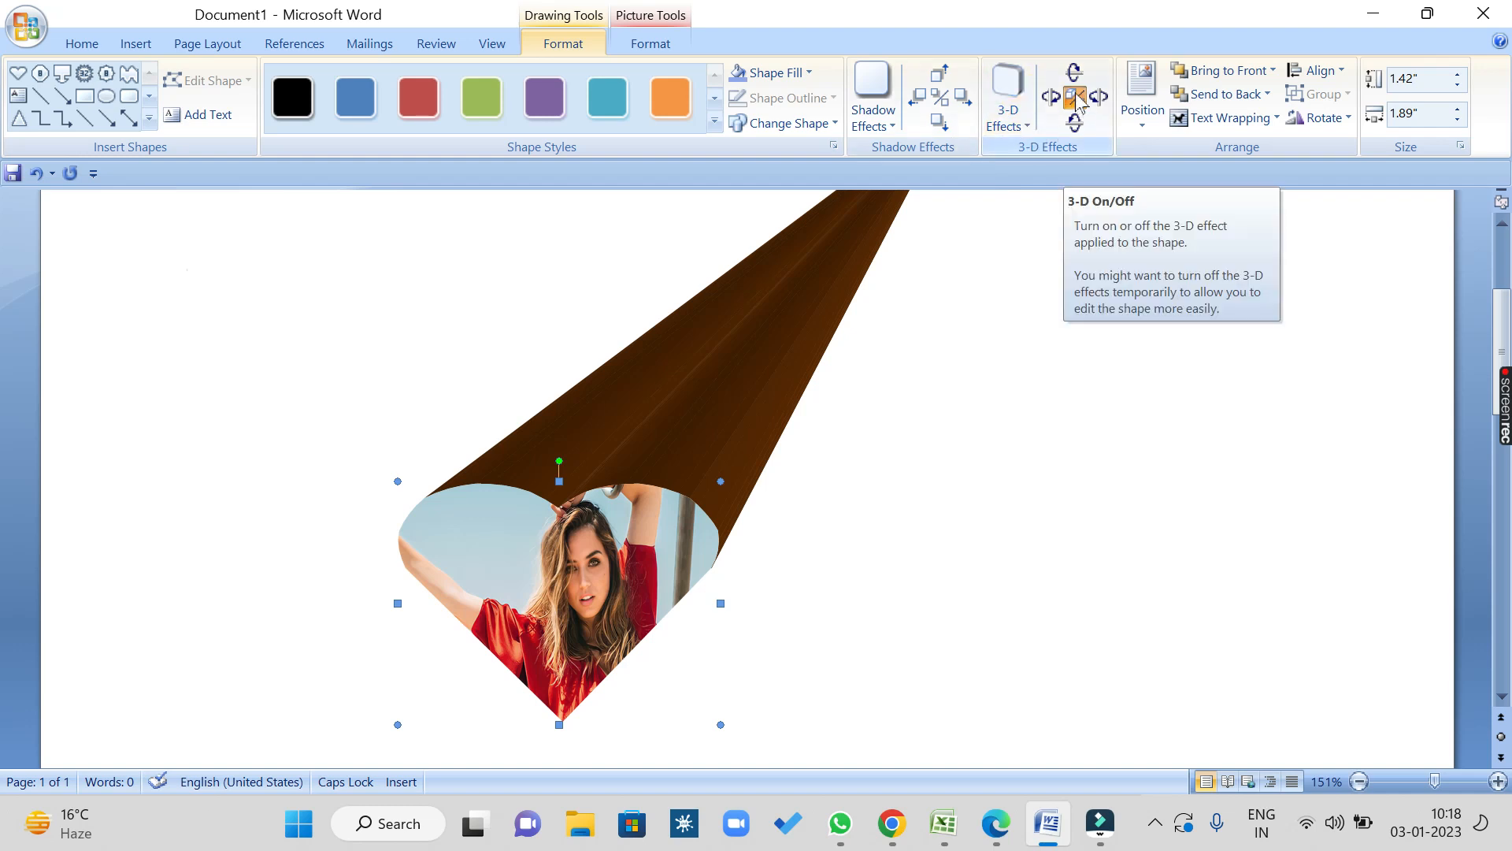
# Step: Turn off the heart's 3-D effect and show the whole page
pyautogui.click(1076, 97)
pyautogui.click(781, 401)
pyautogui.scroll(-10, 781, 402)
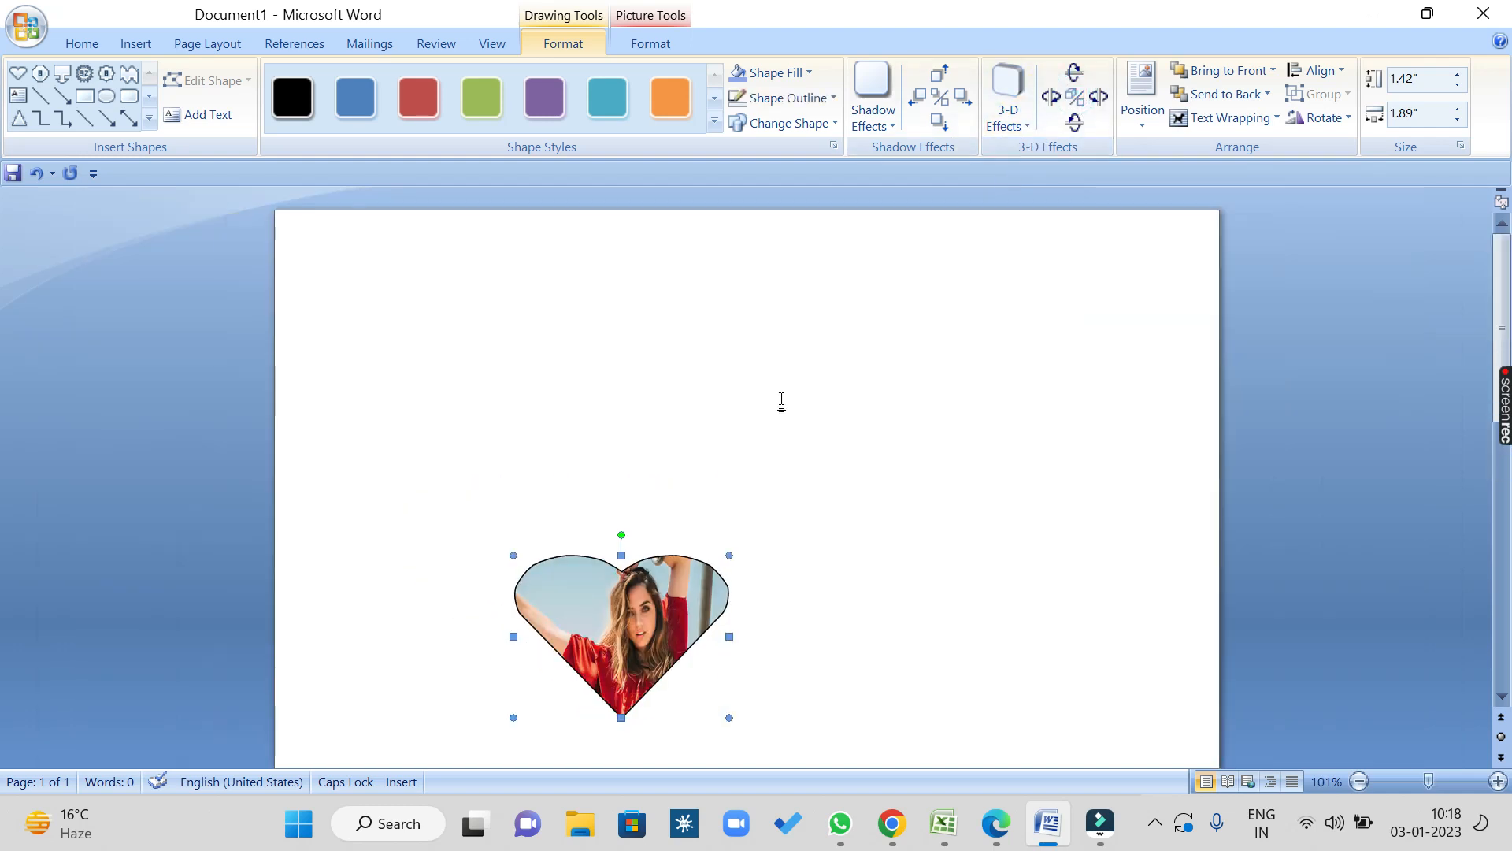
pyautogui.scroll(-1, 782, 399)
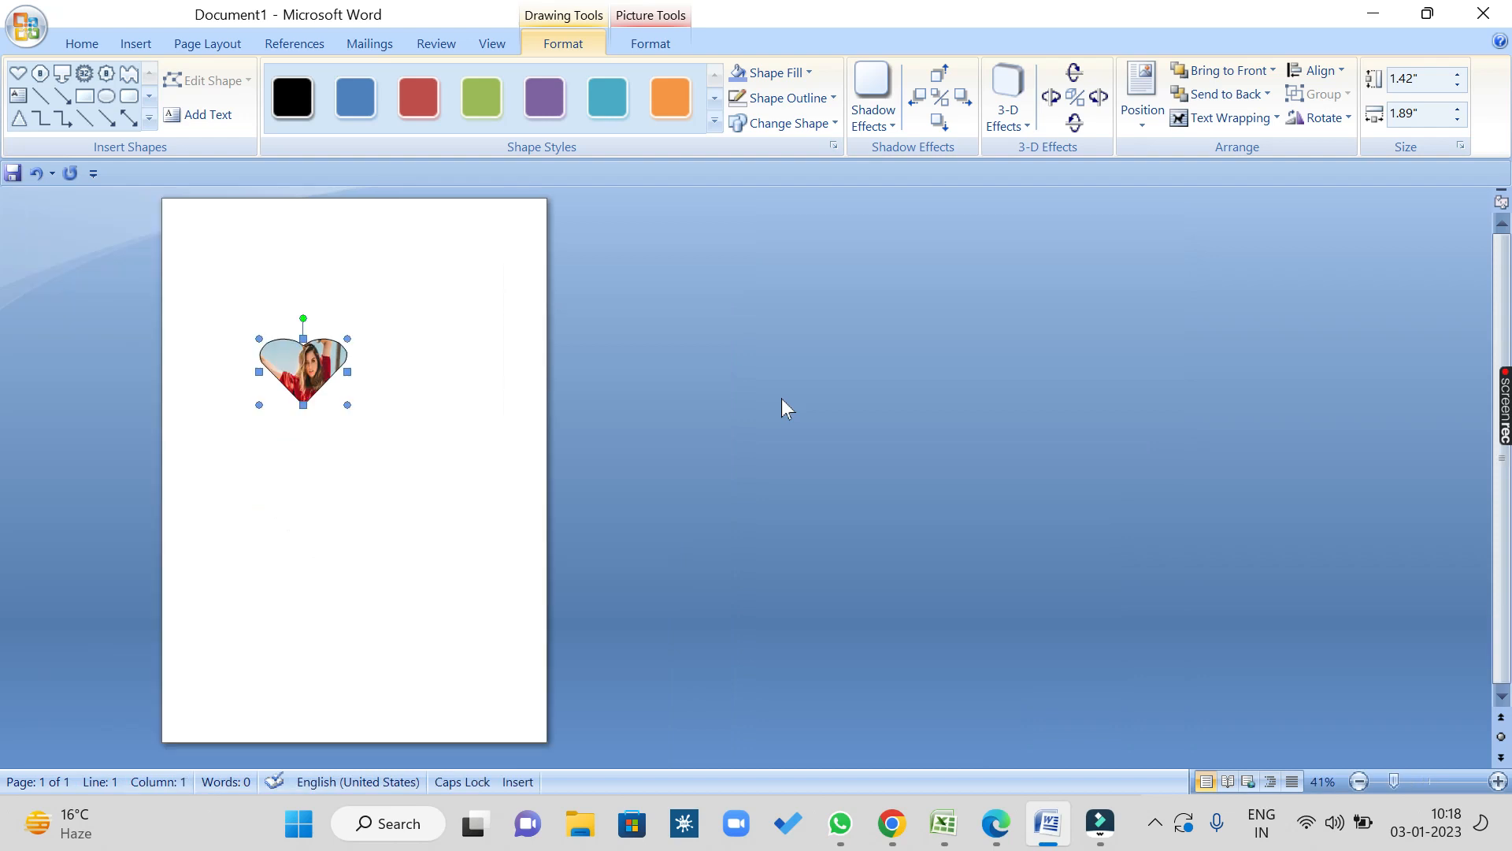
# Step: Position the heart in the page's upper-left corner with text wrapping and enlarge it to about 4.35" high by 4.64" wide
pyautogui.click(1142, 107)
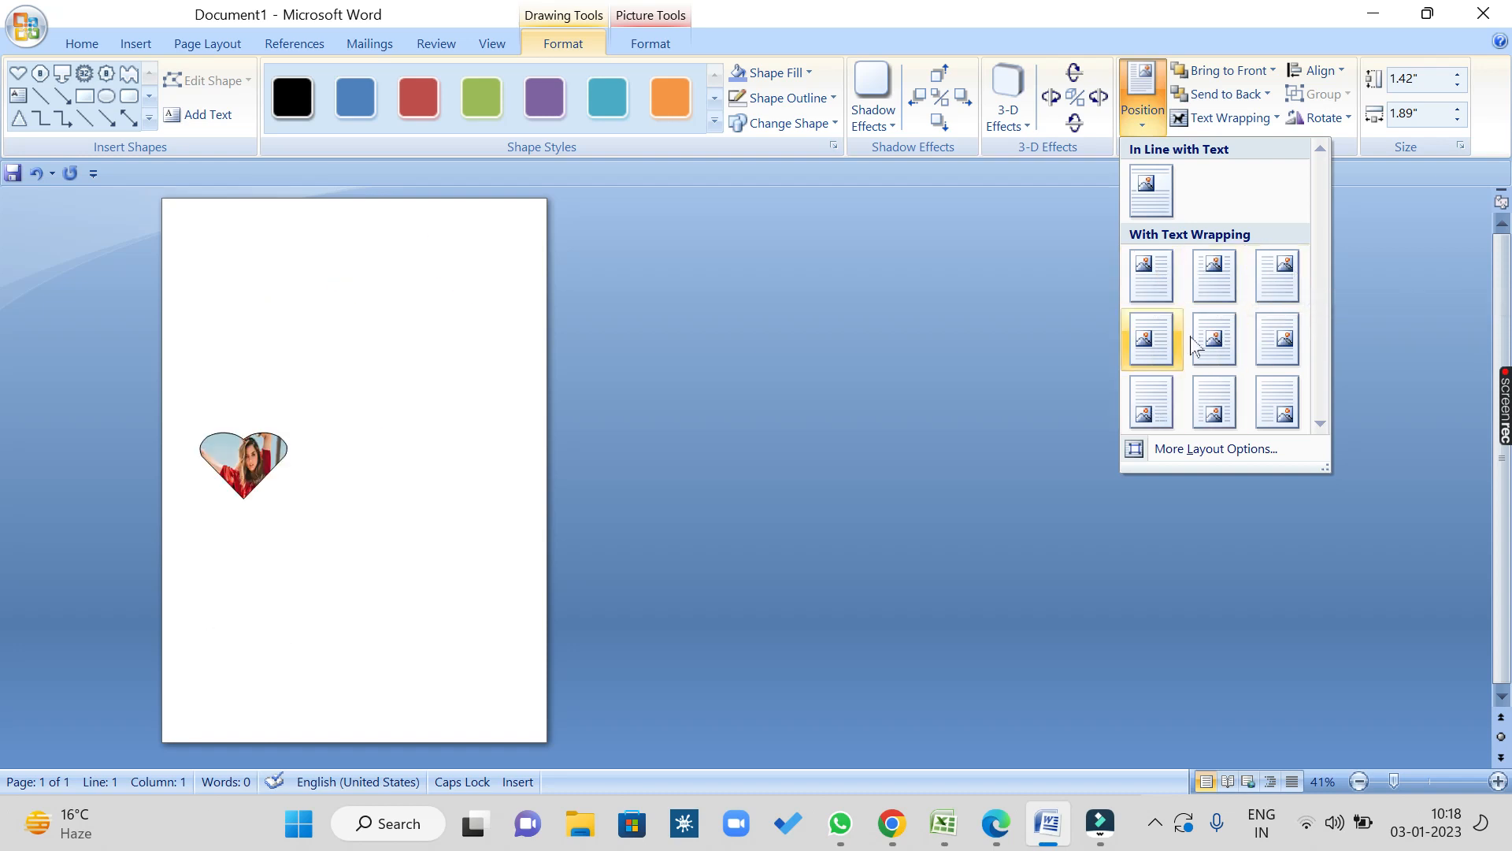
pyautogui.click(1155, 263)
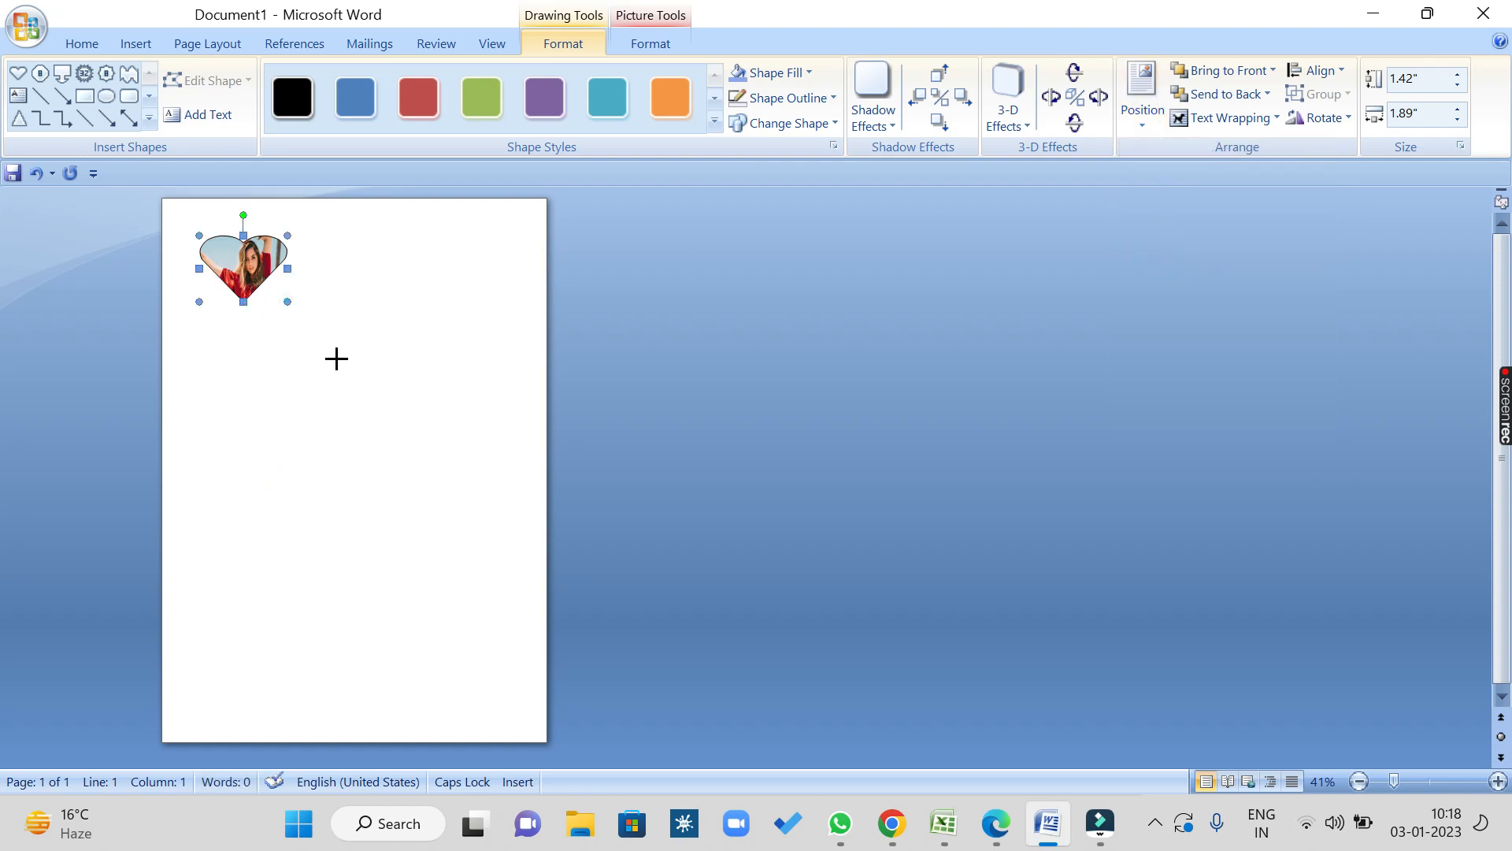
pyautogui.moveTo(318, 336); pyautogui.dragTo(417, 438)
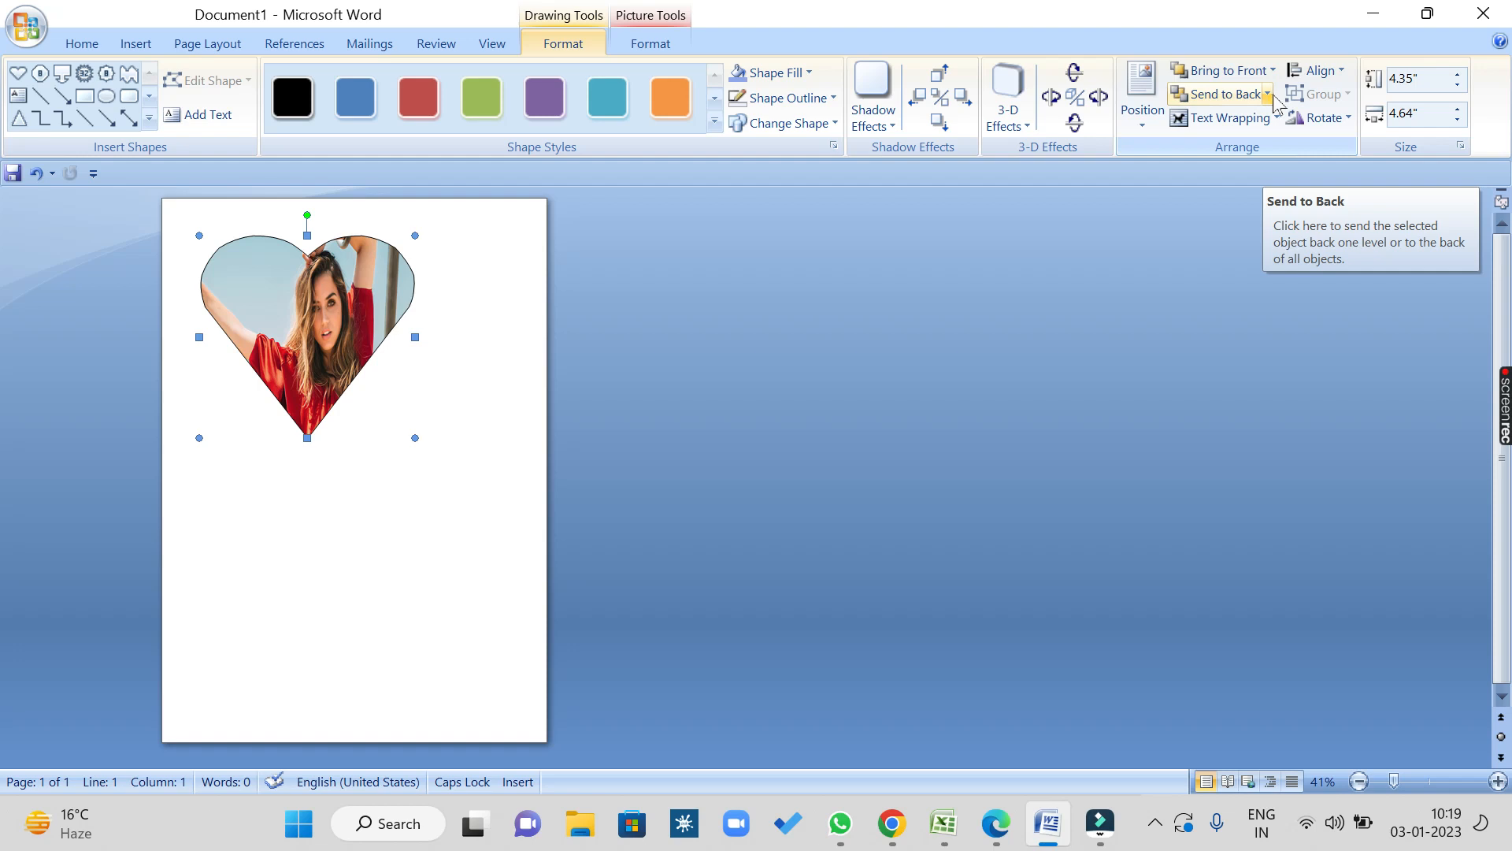
pyautogui.click(1344, 73)
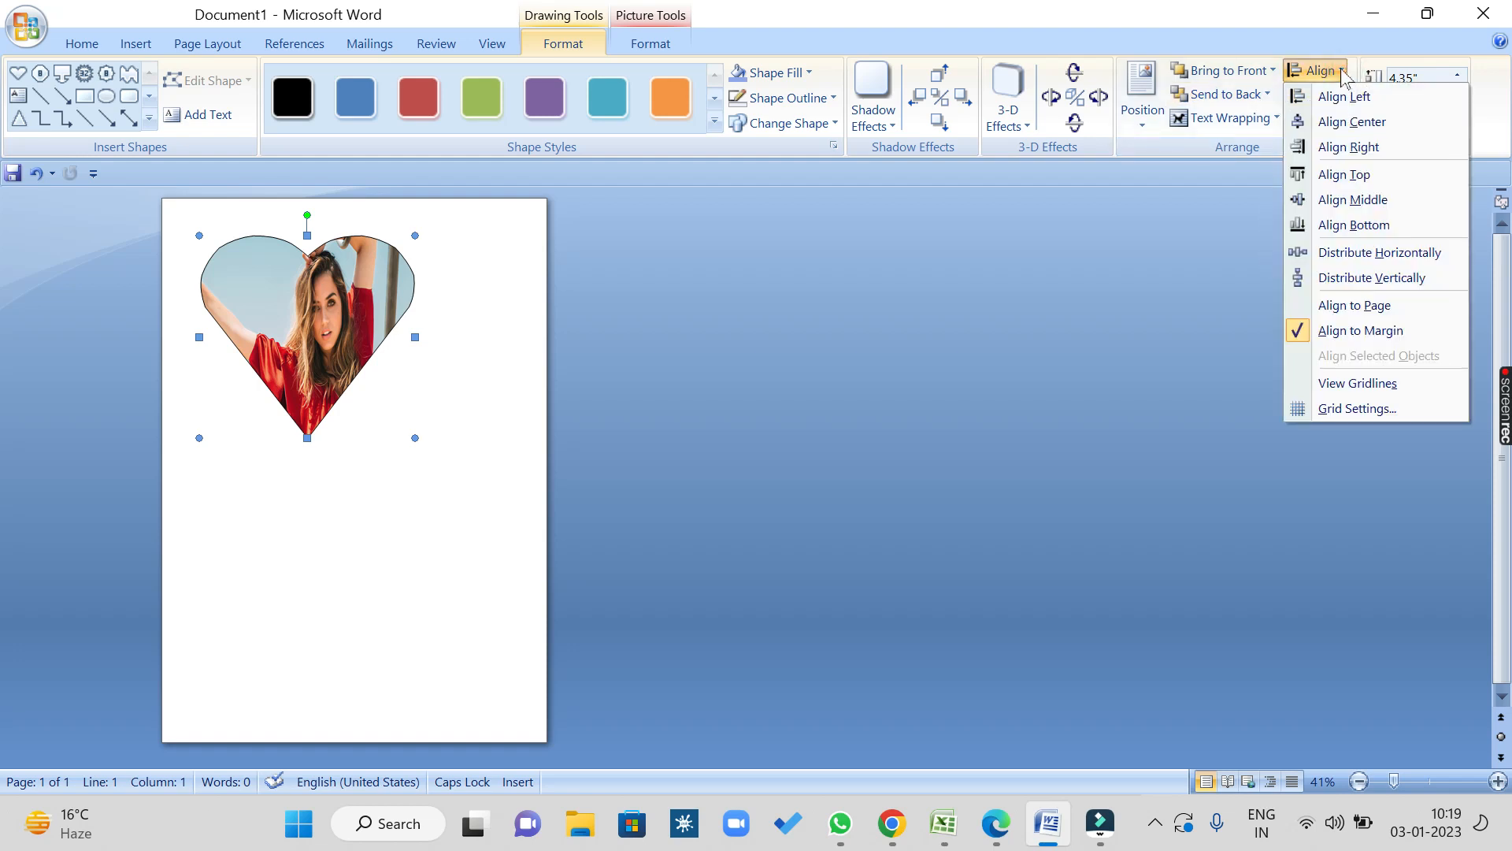
pyautogui.click(1344, 73)
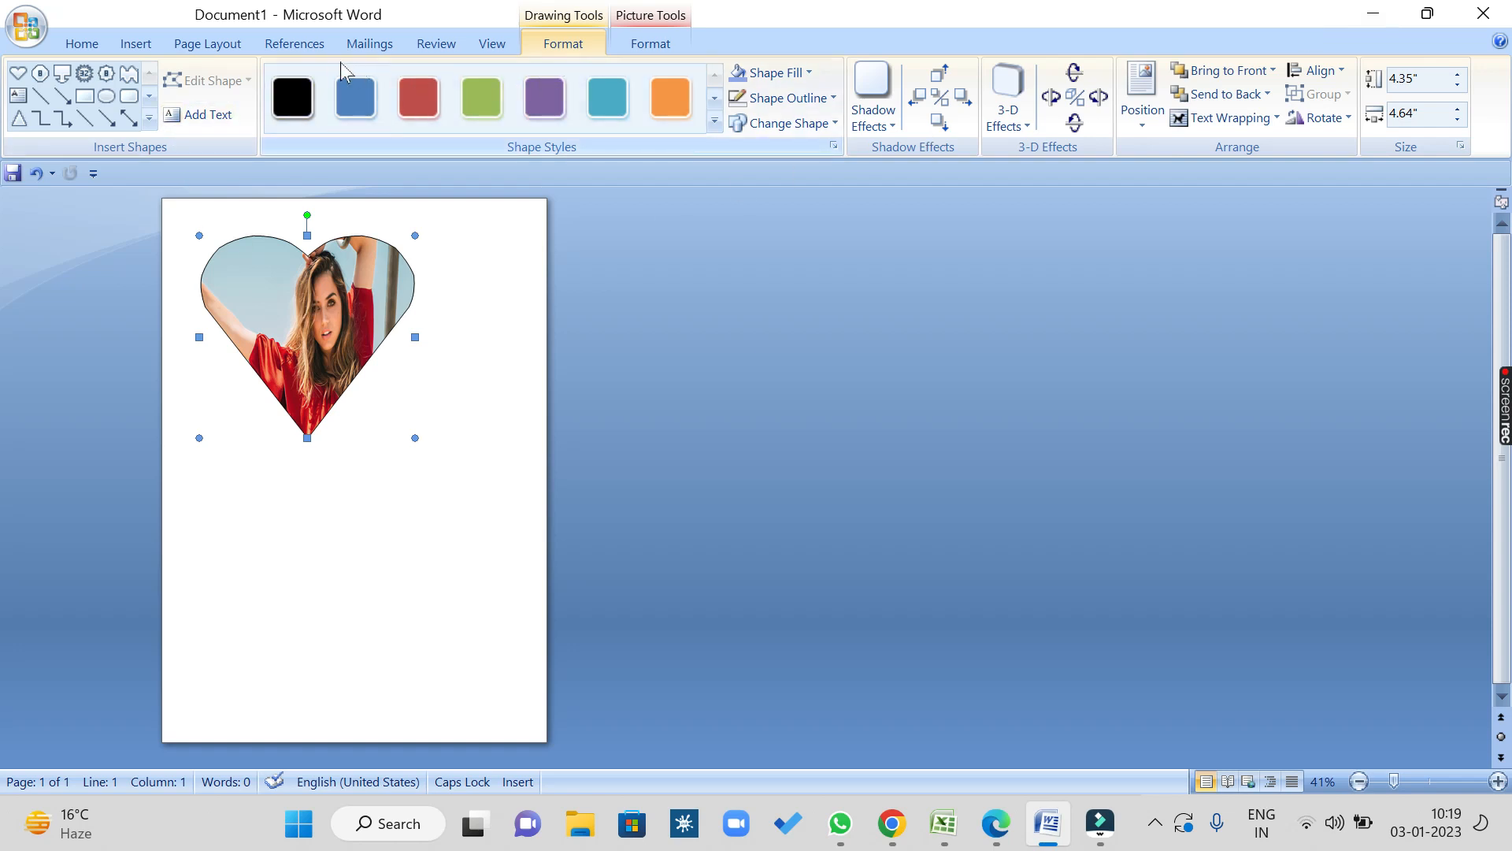
pyautogui.click(991, 79)
pyautogui.click(652, 45)
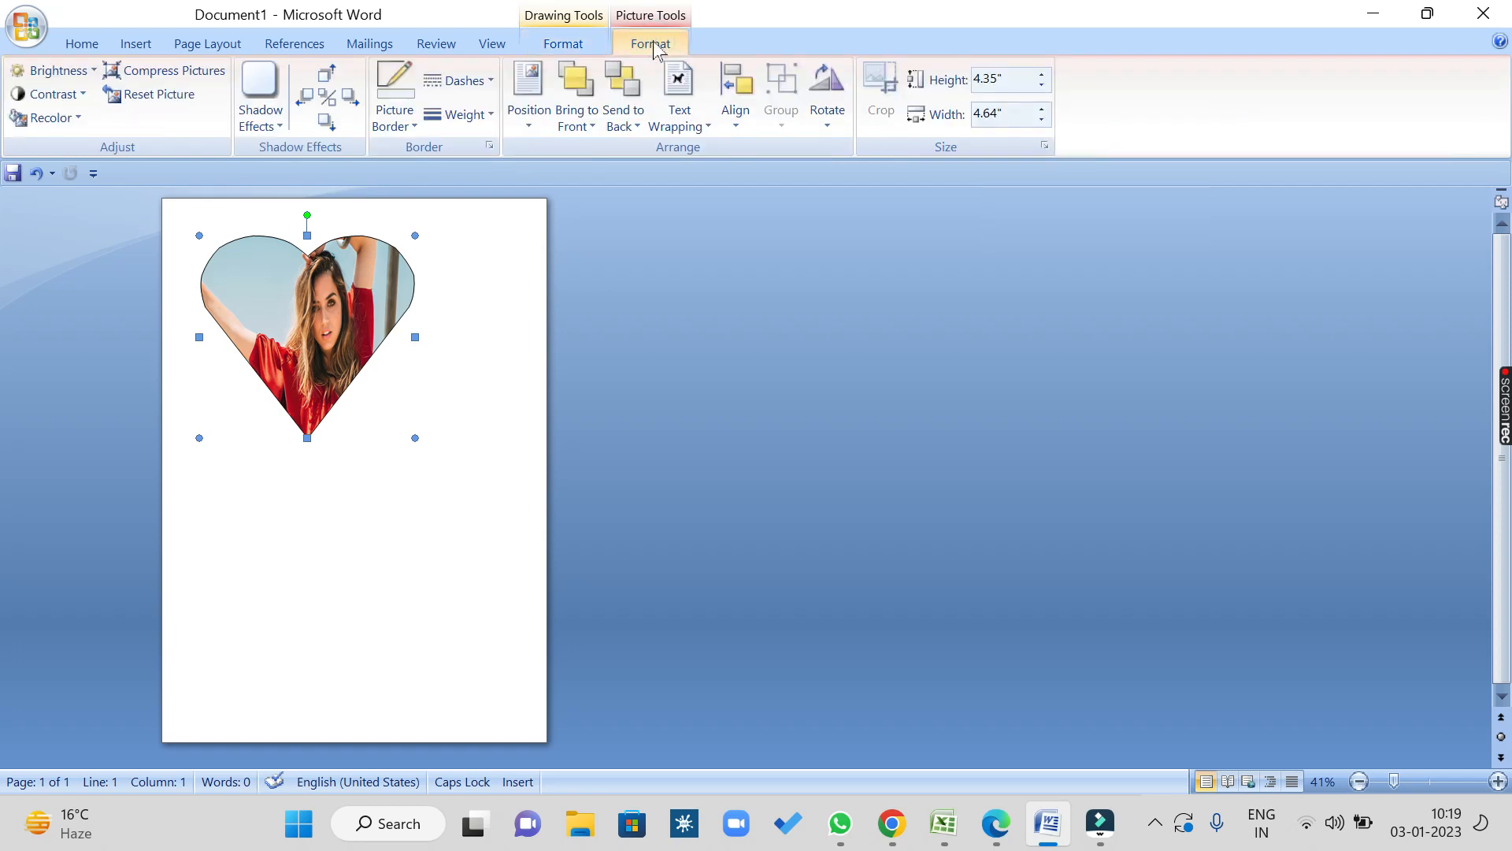
pyautogui.click(495, 346)
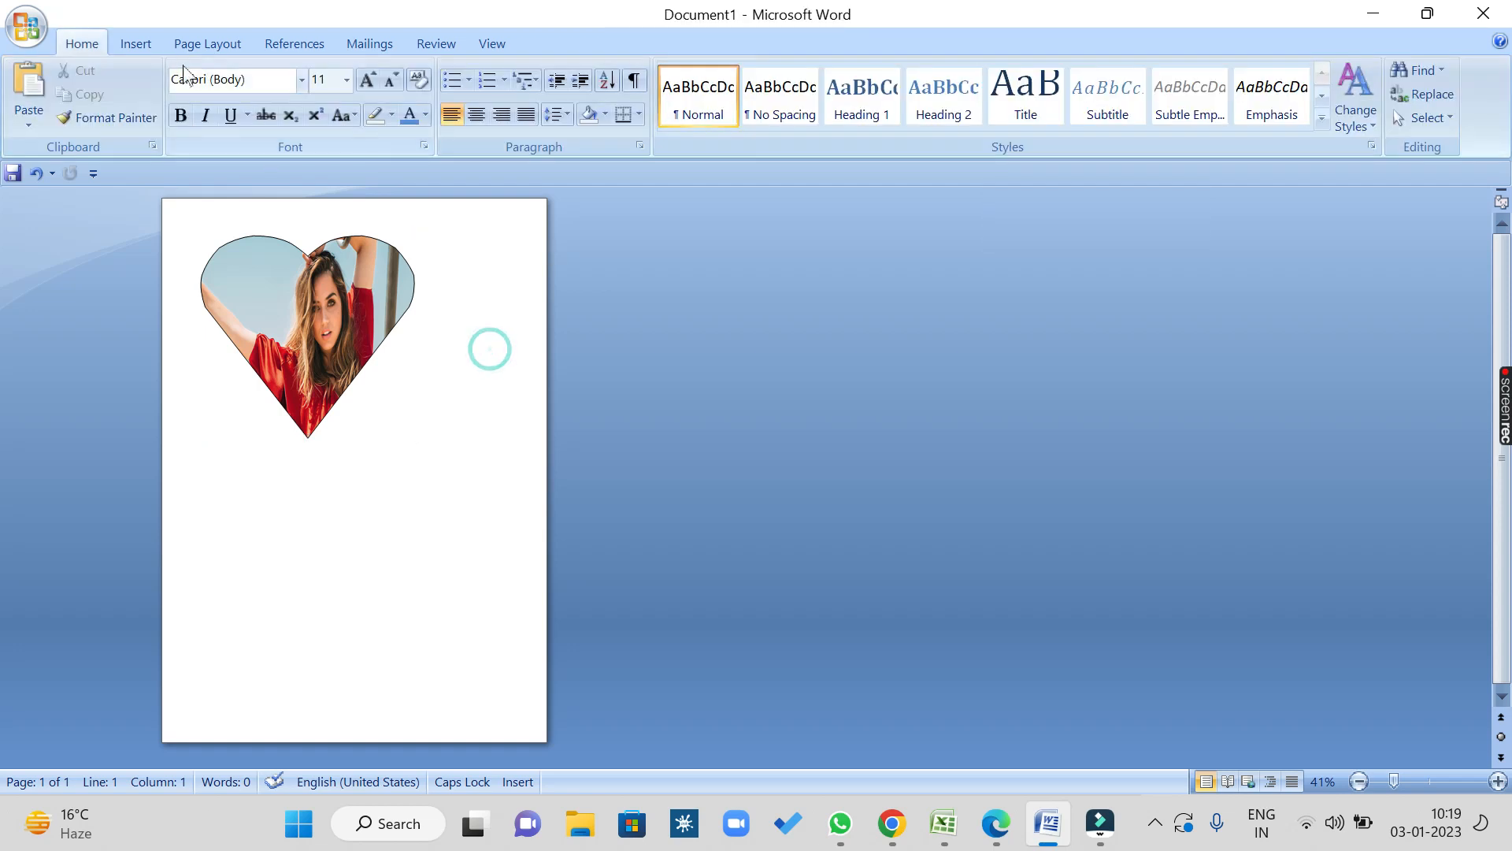
# Step: Delete the picture-filled heart from the page
pyautogui.click(122, 46)
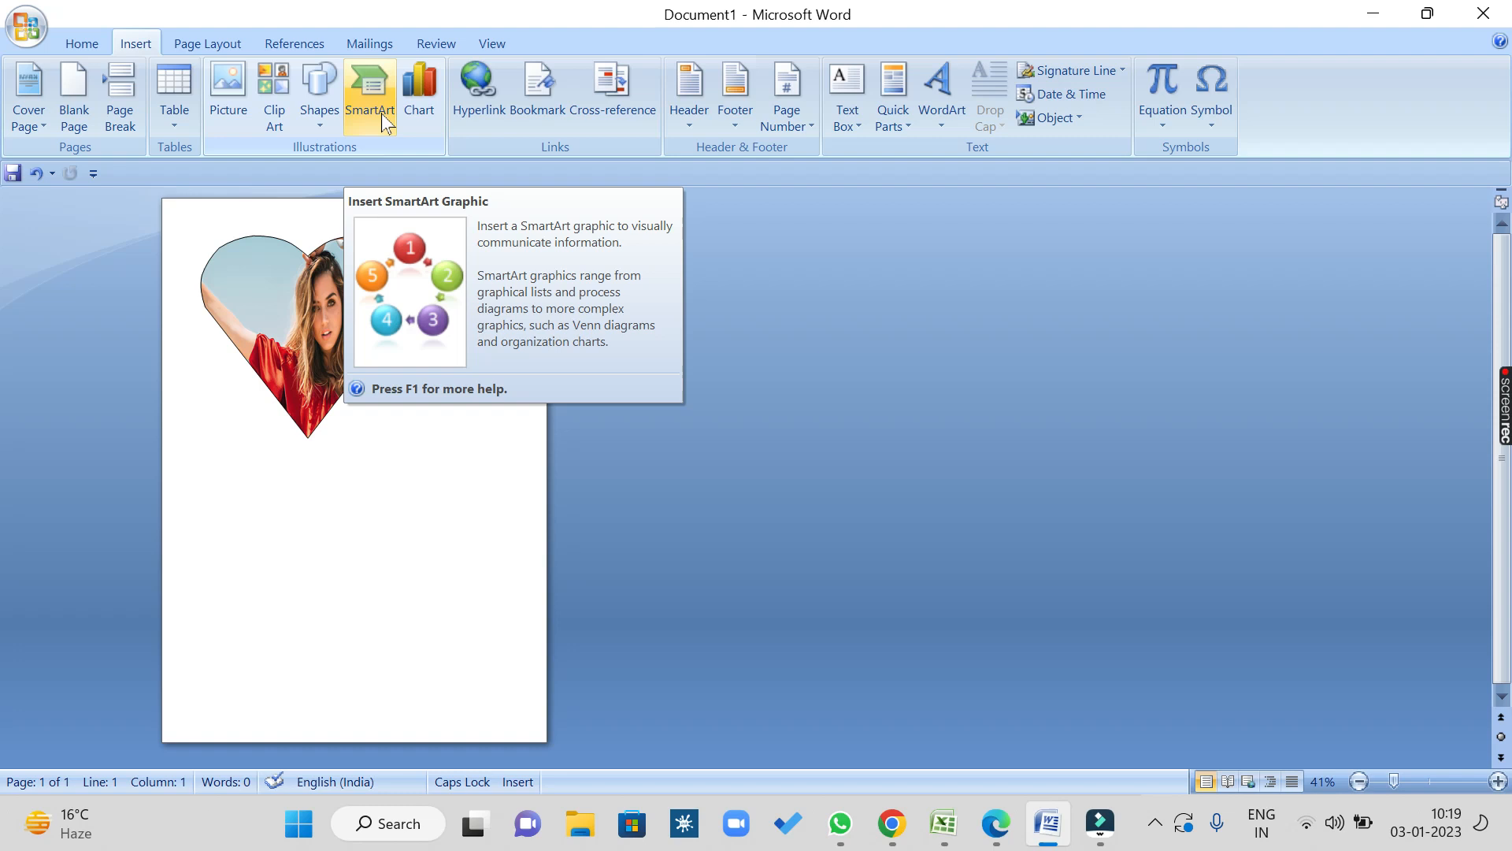
pyautogui.click(313, 315)
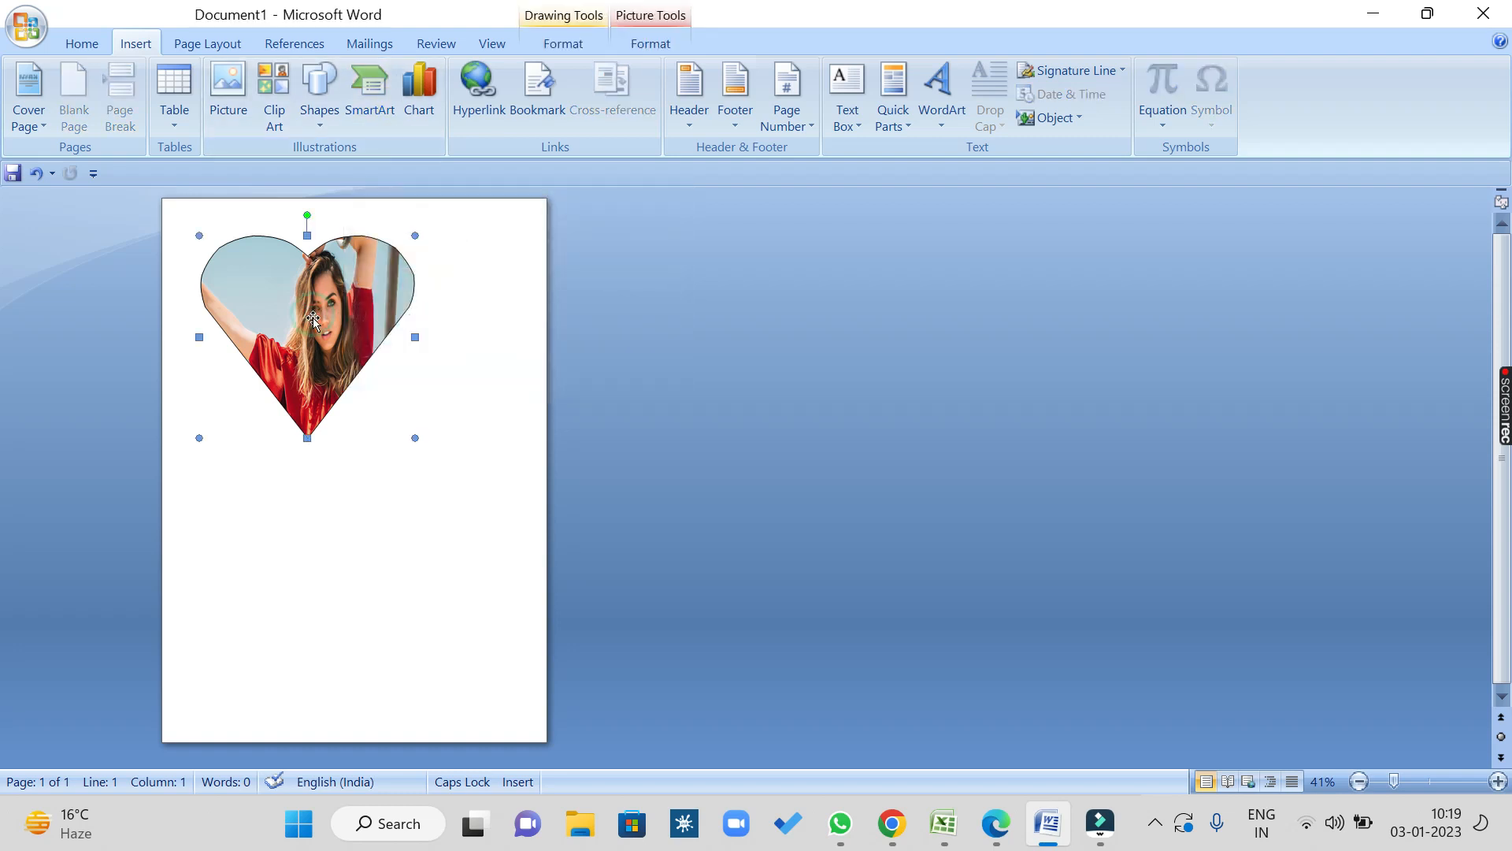
pyautogui.press('Delete')
pyautogui.keyDown('ctrl'); pyautogui.scroll(11, 560, 536); pyautogui.keyUp('ctrl')
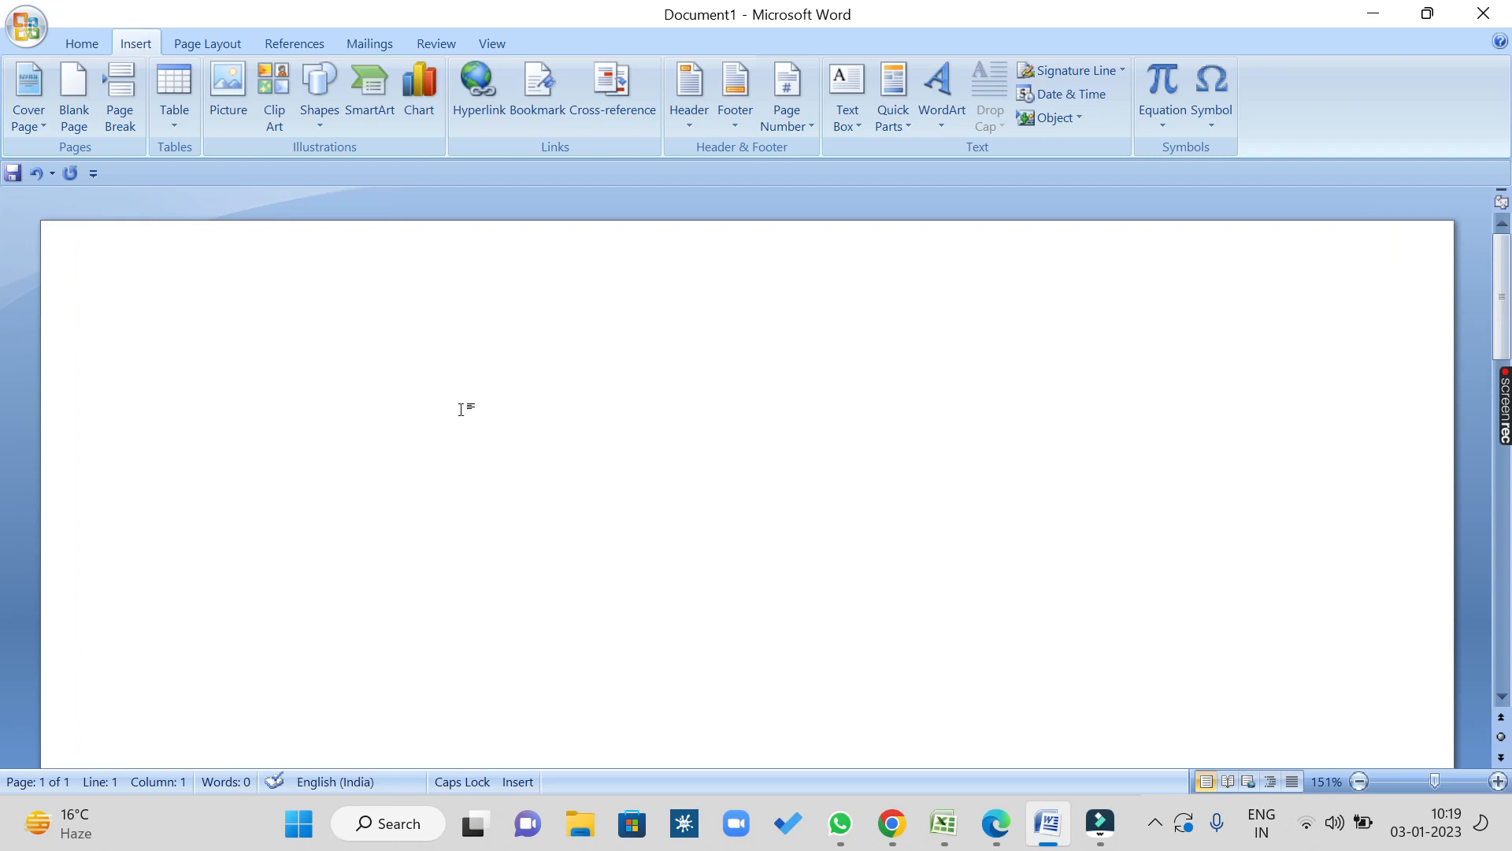
# Step: Insert a SmartArt graphic from the Cycle category, the five-box cycle with separate arrows between the rounded boxes
pyautogui.click(362, 93)
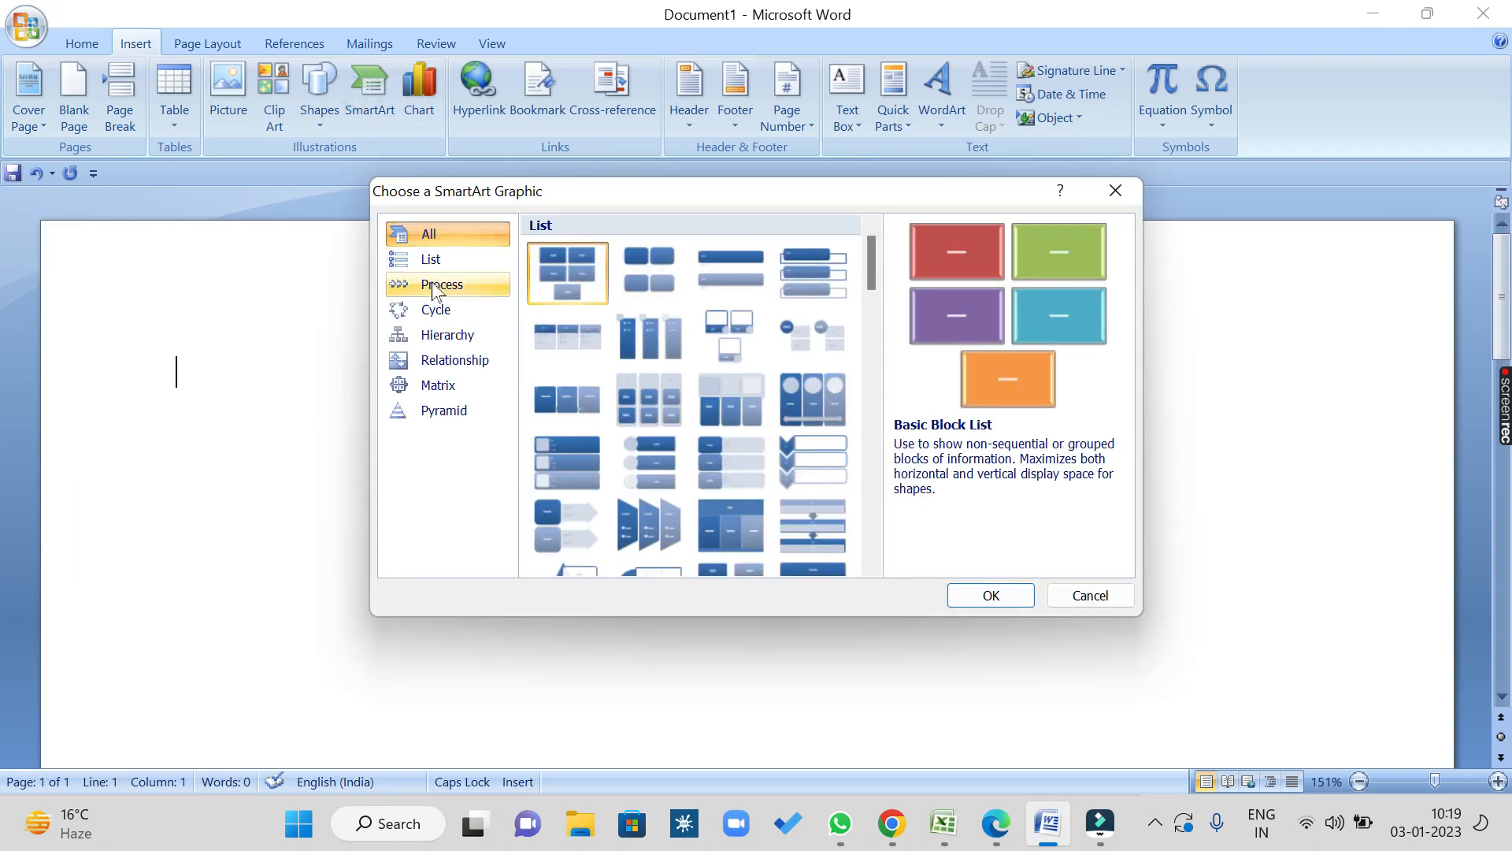
pyautogui.click(469, 289)
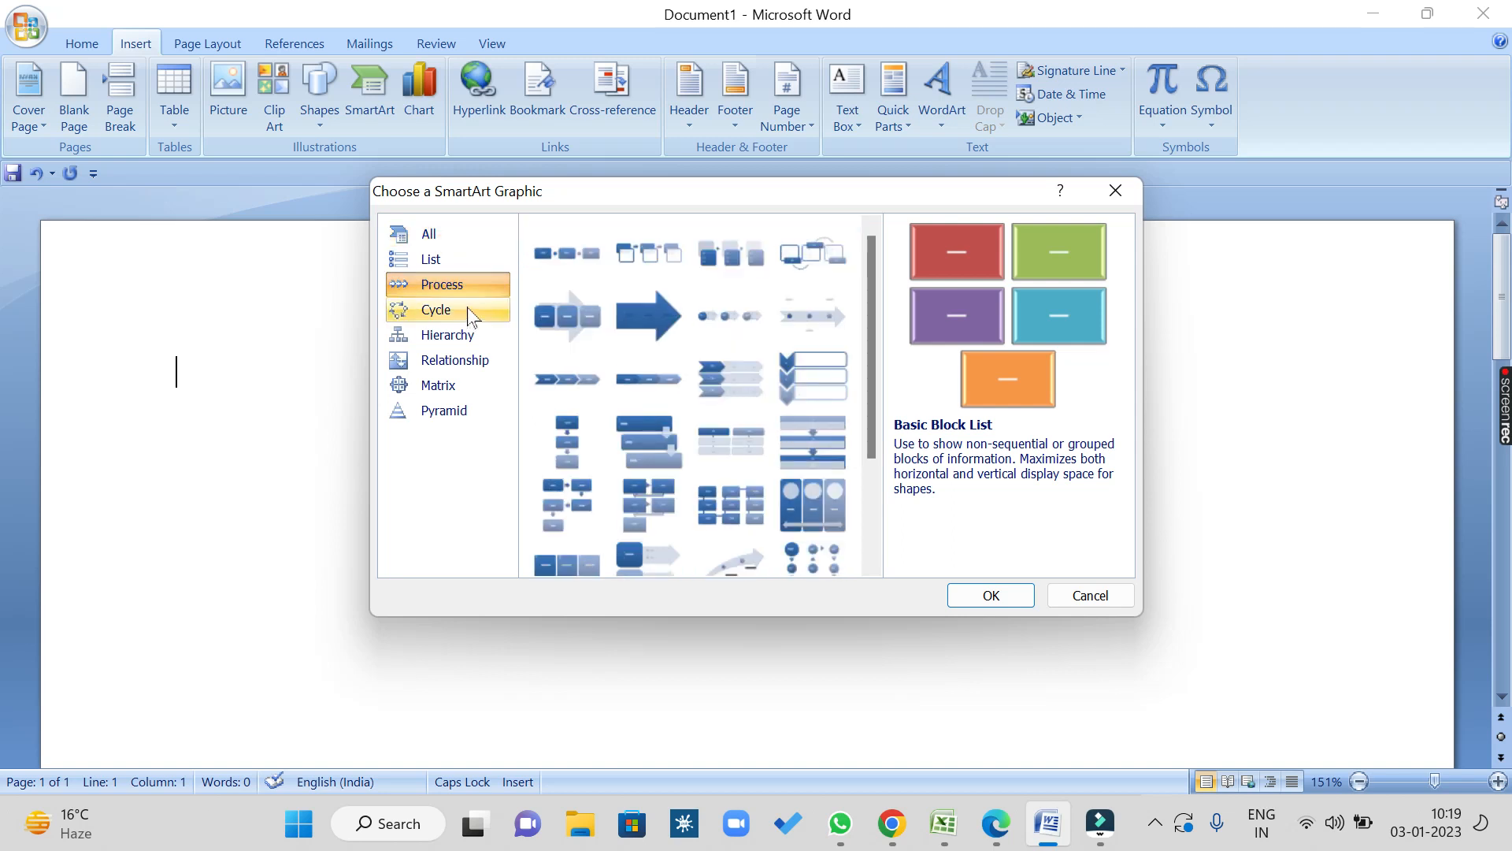
pyautogui.click(469, 311)
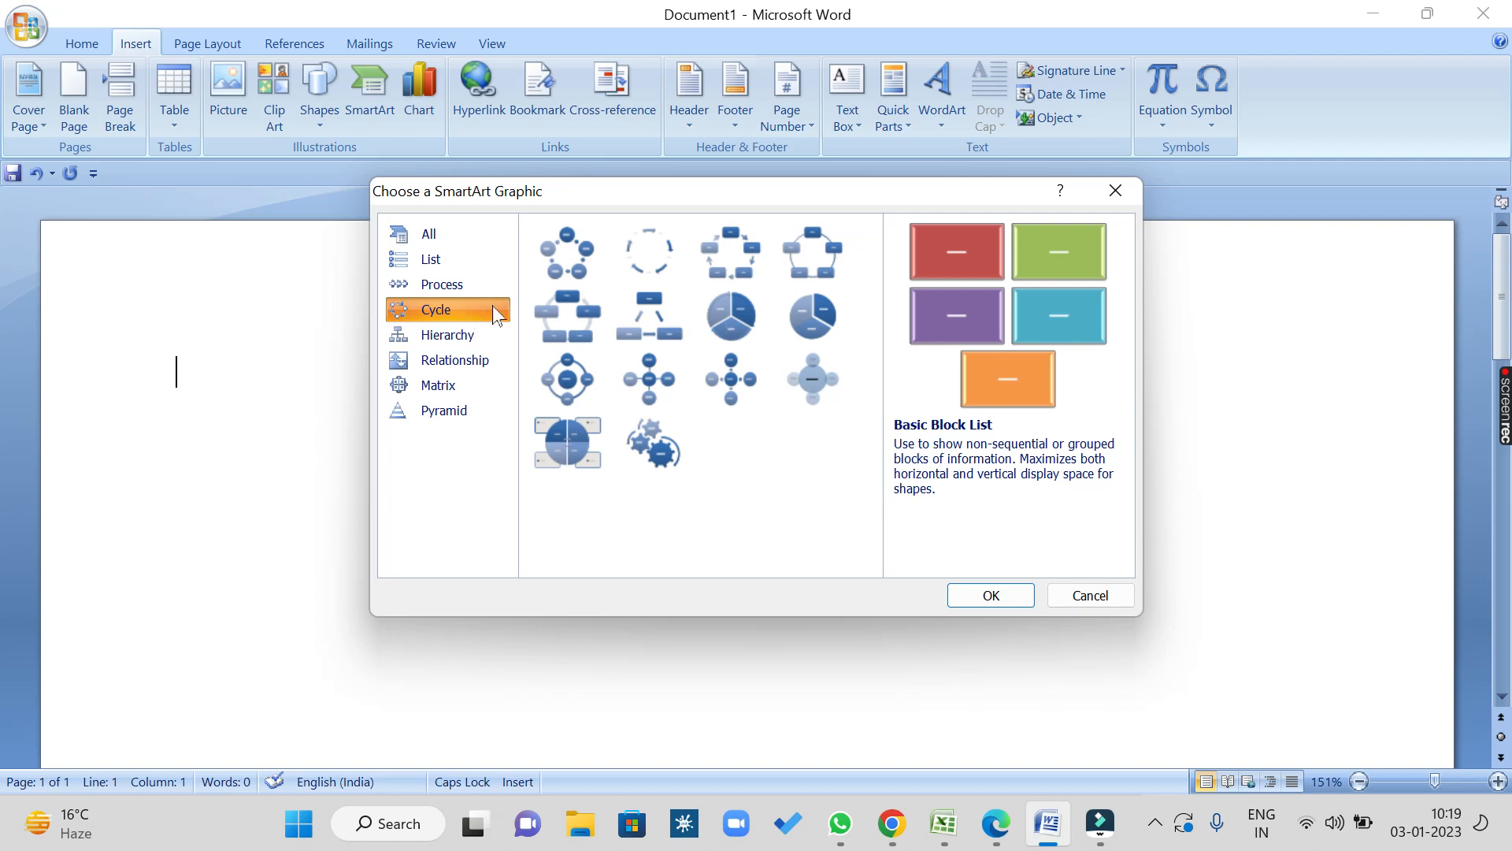
pyautogui.click(751, 250)
pyautogui.click(991, 592)
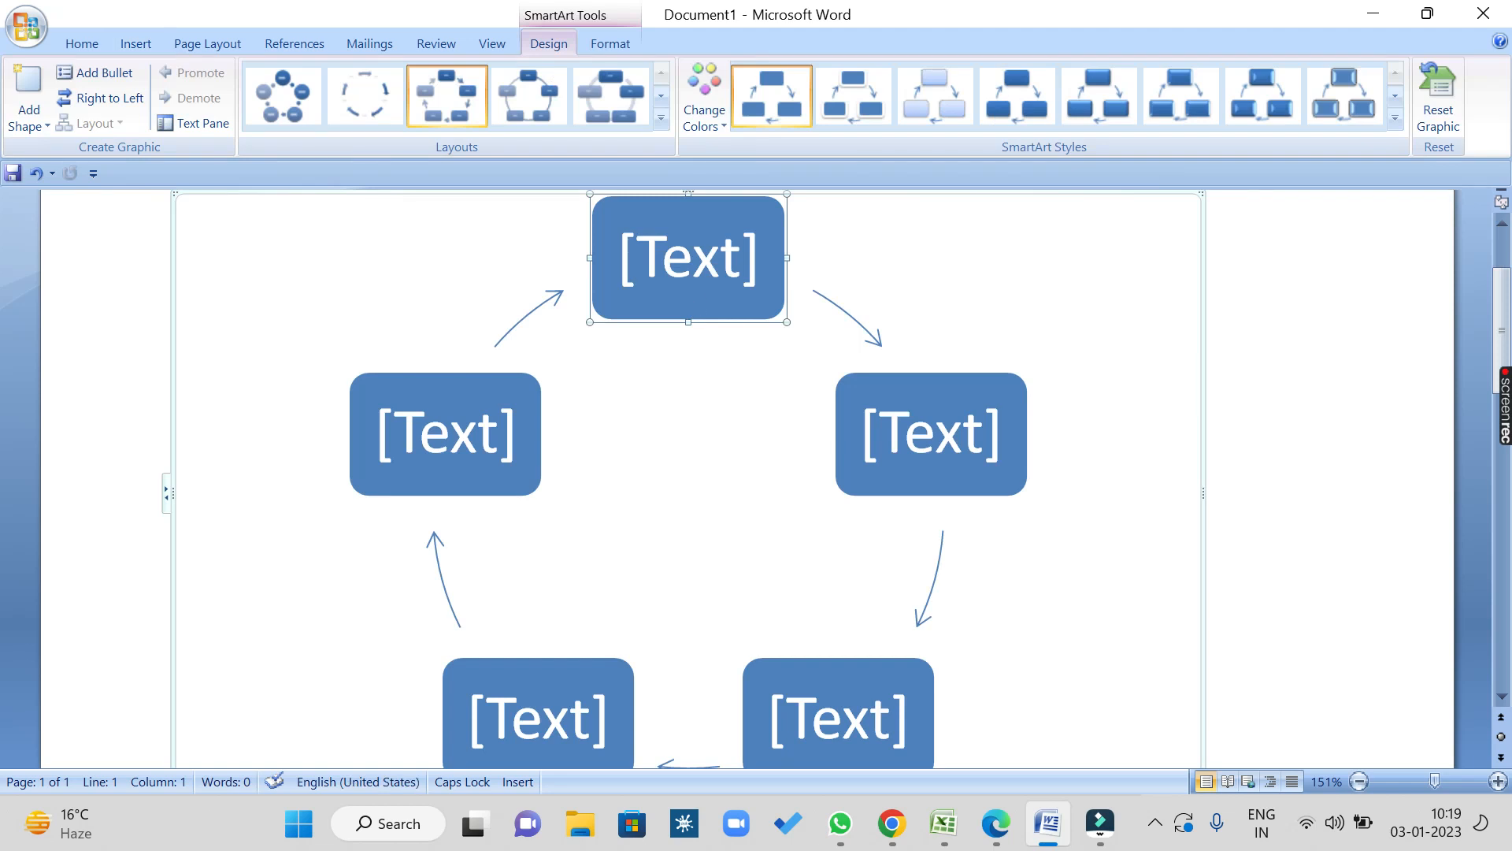
# Step: Select the top, right, lower-right and lower-left text boxes of the cycle graphic in turn
pyautogui.click(688, 259)
pyautogui.click(939, 435)
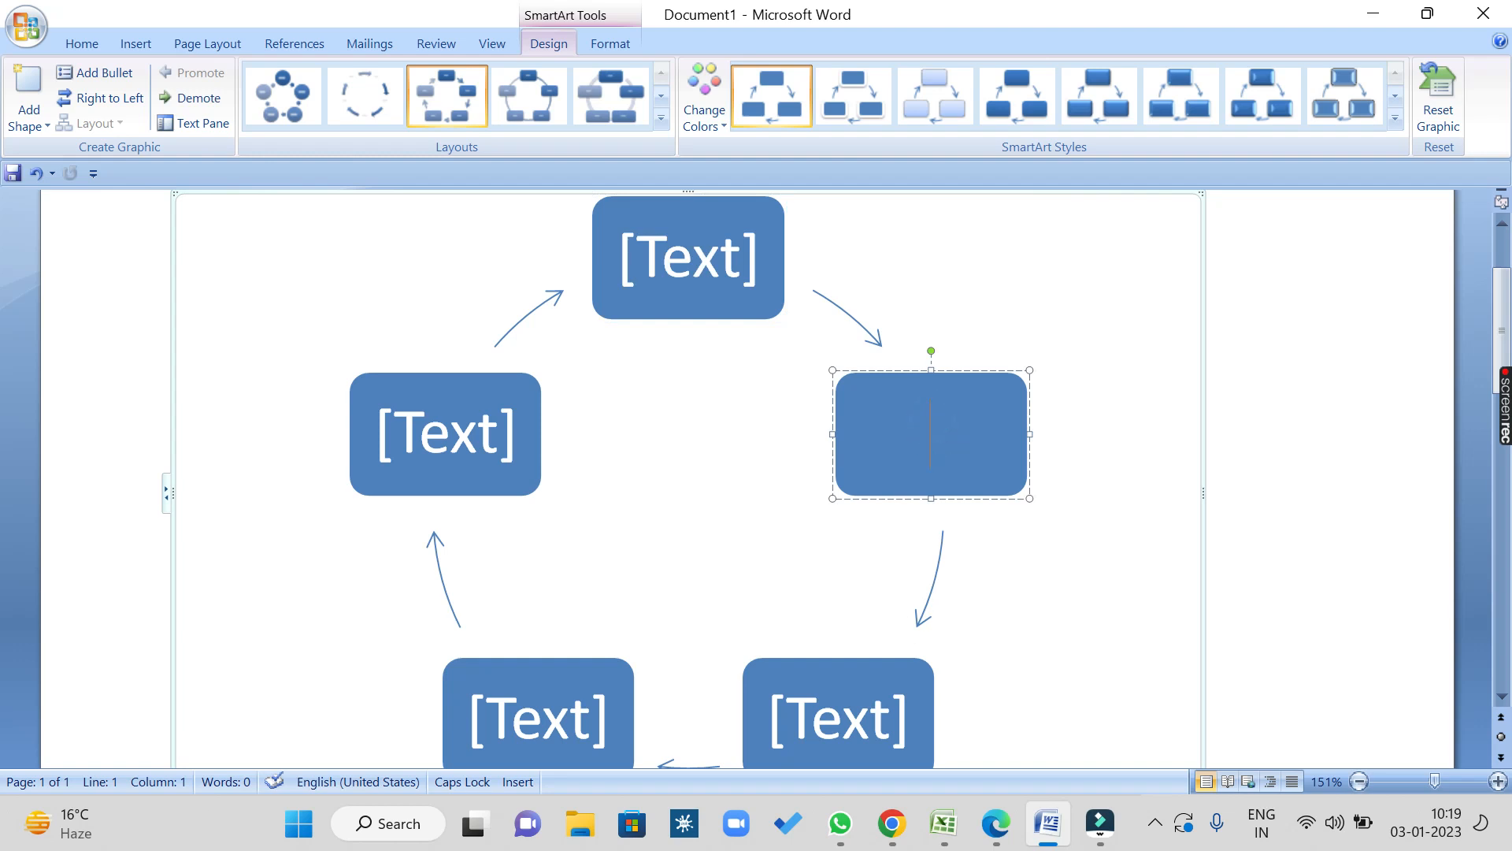
pyautogui.click(849, 721)
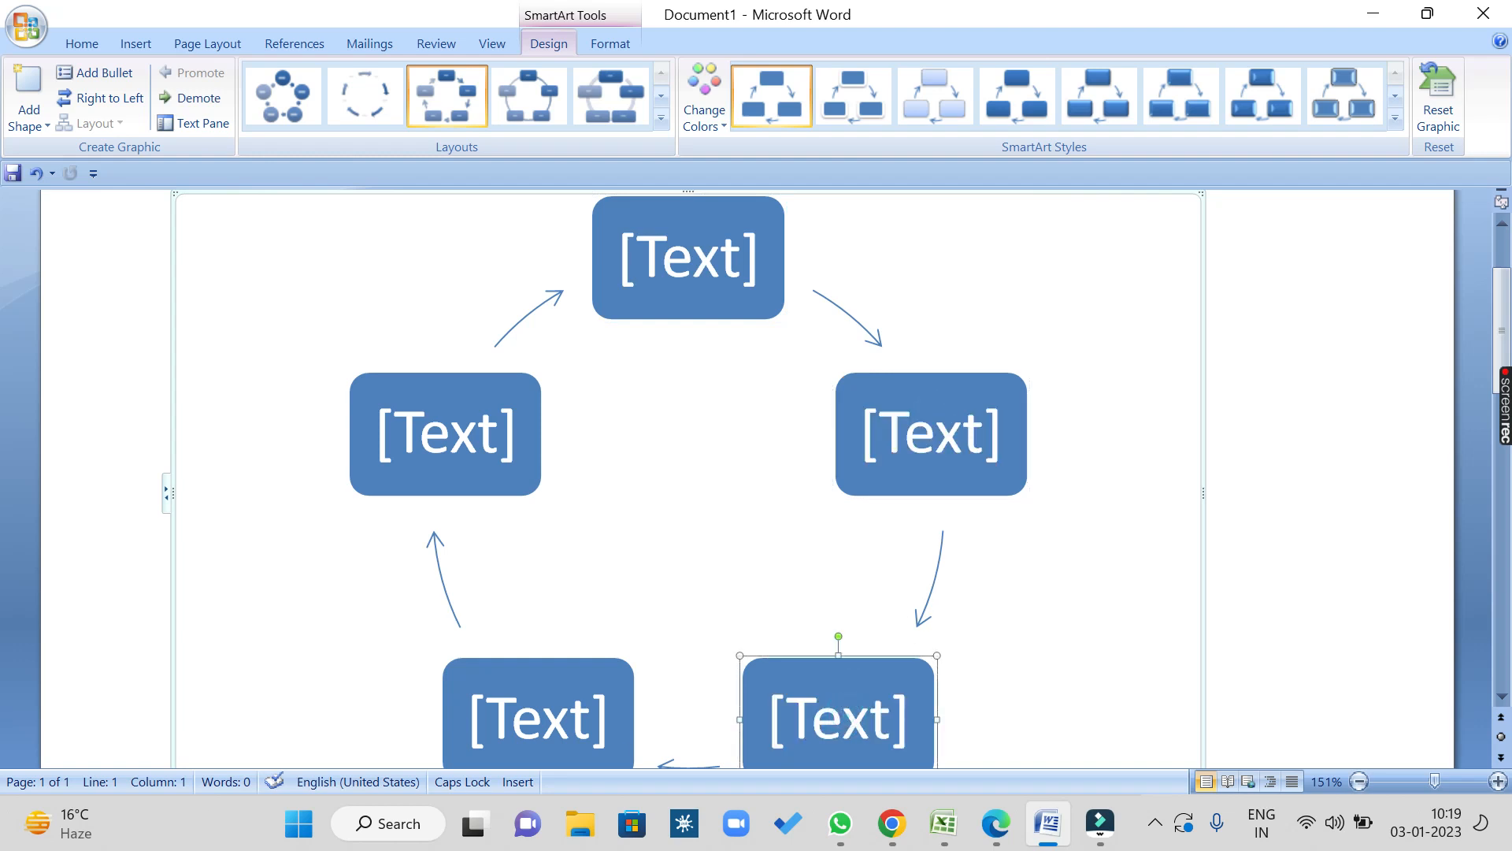
pyautogui.click(535, 729)
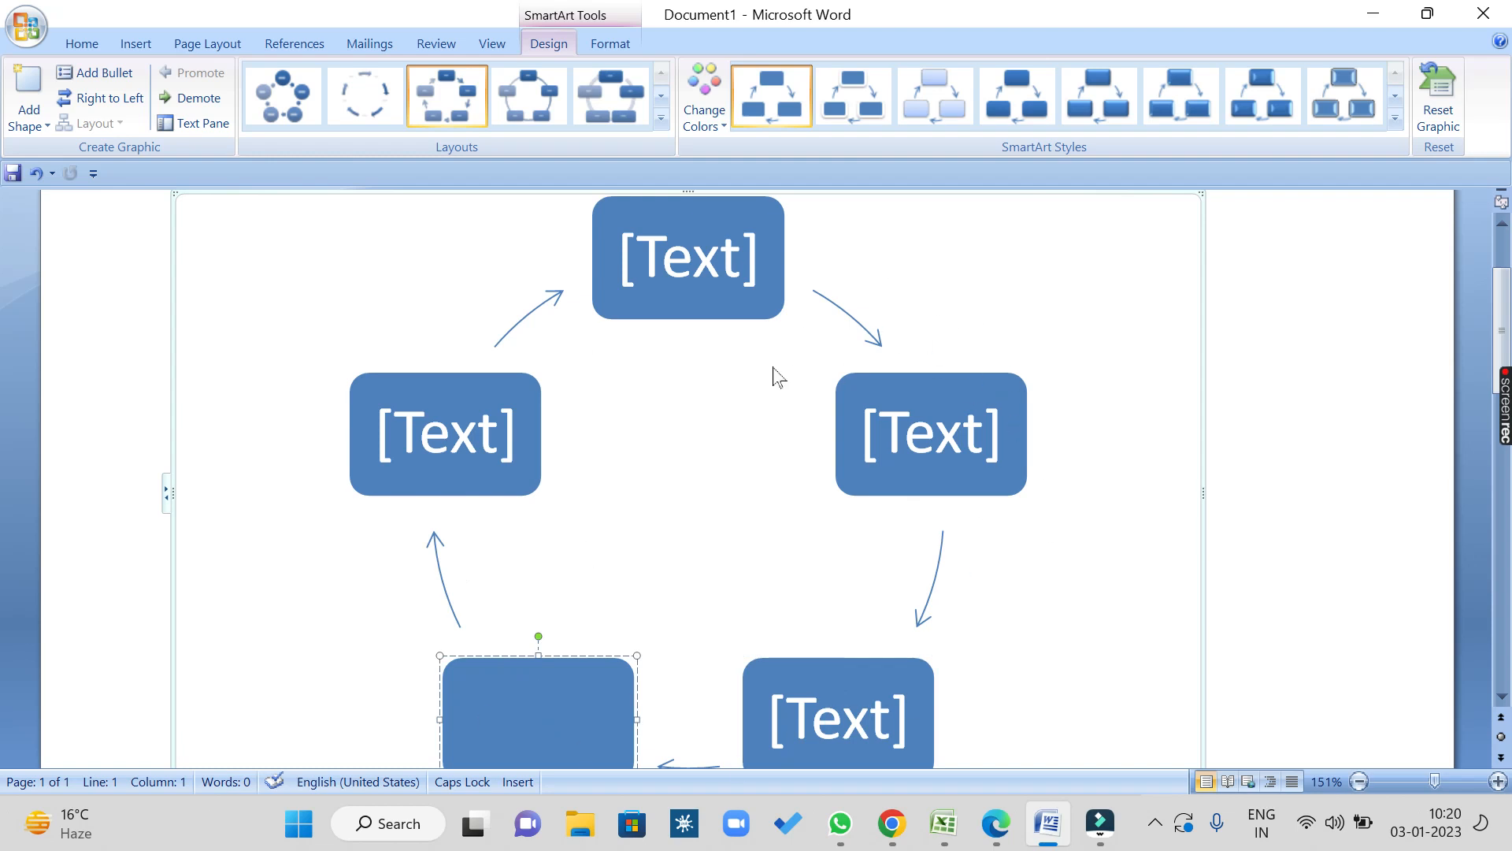
# Step: Switch to Chrome and open a new browser tab
pyautogui.click(892, 823)
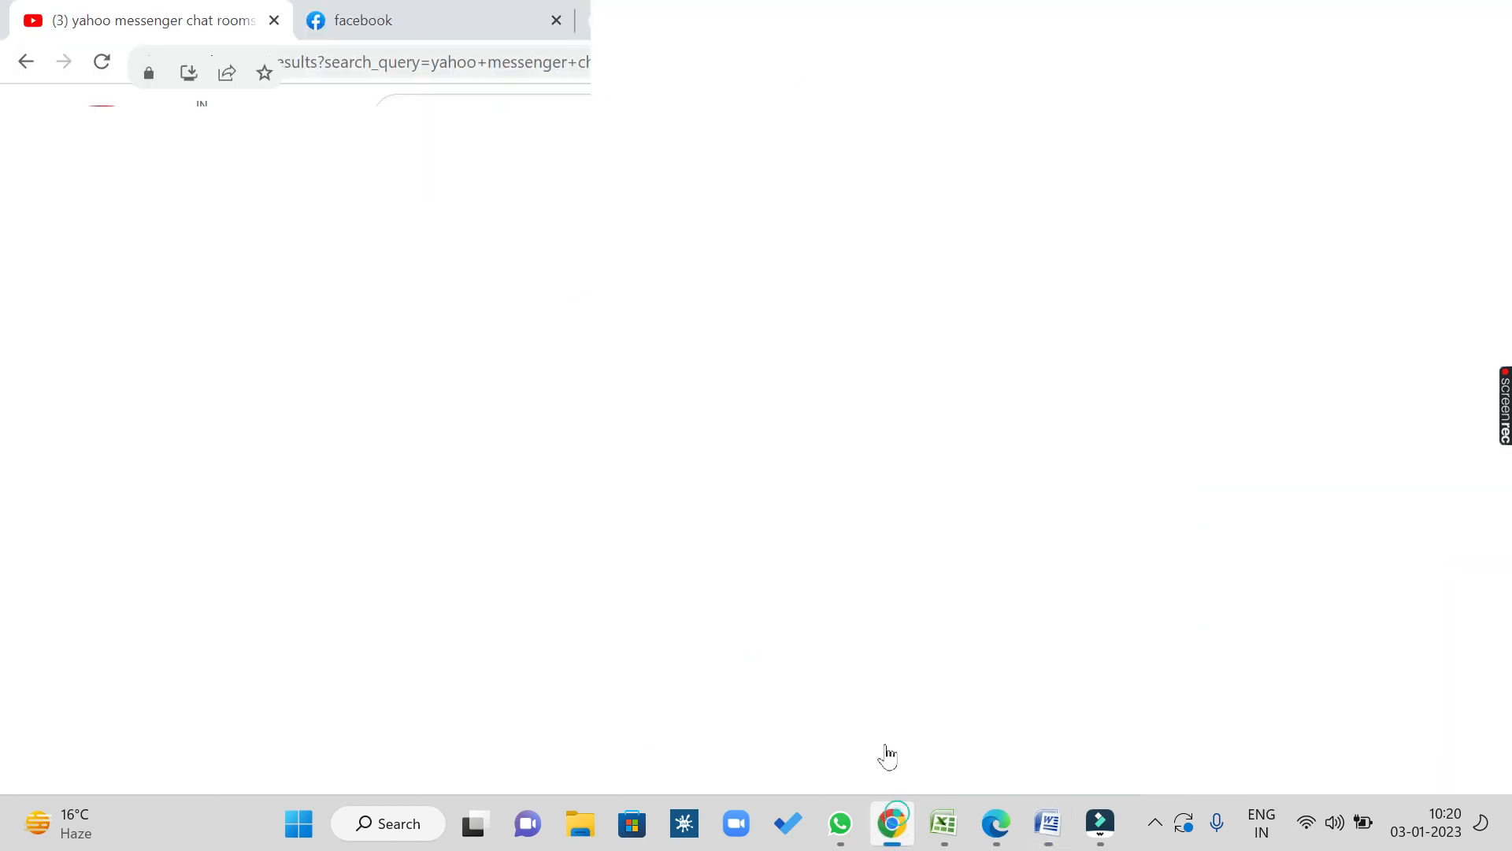
pyautogui.click(841, 11)
pyautogui.click(884, 19)
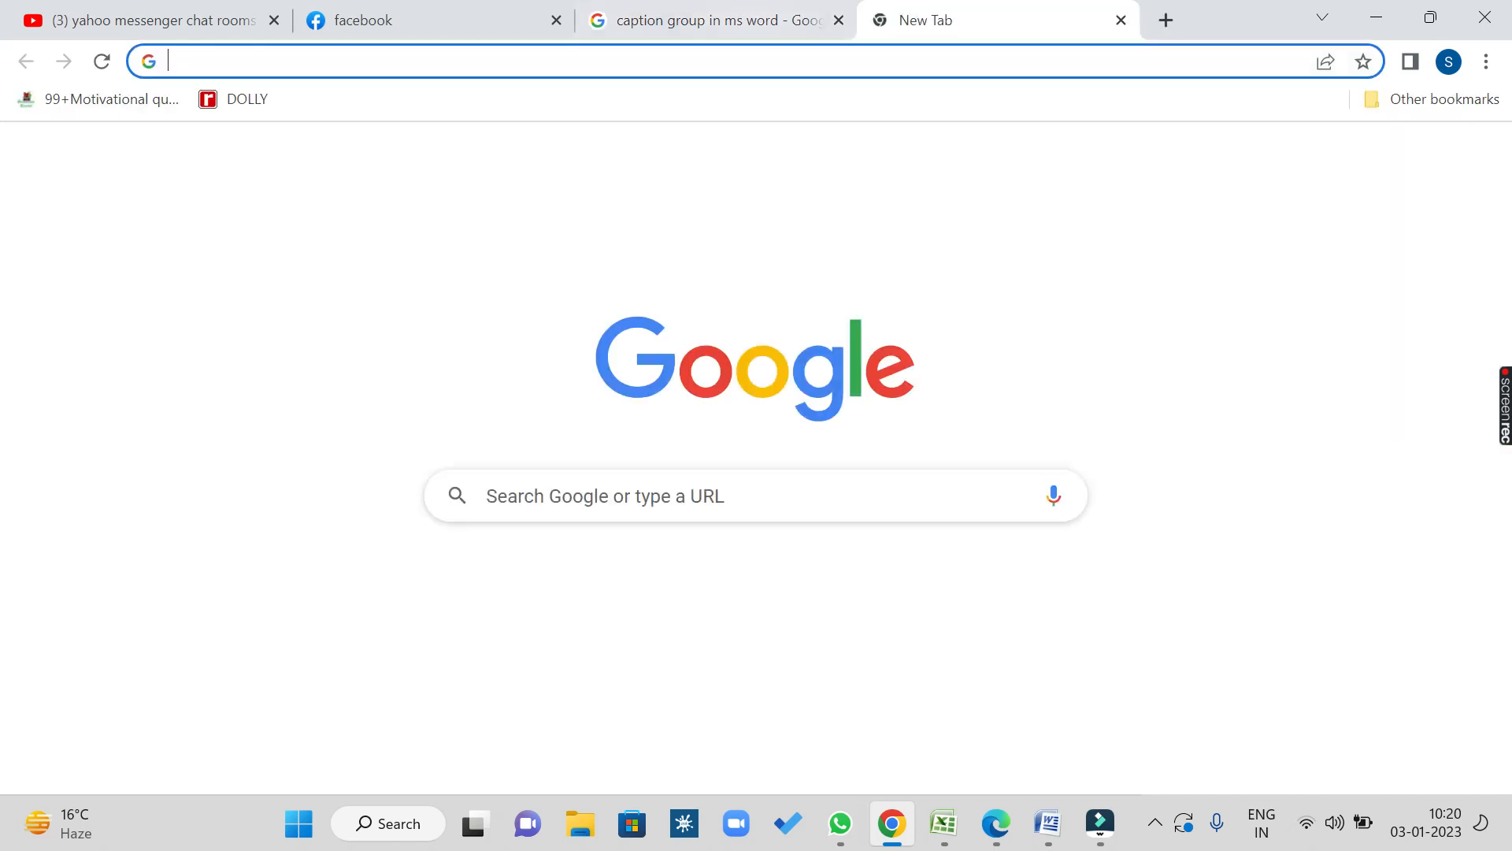
# Step: Search Google for "cycle process diagram"
pyautogui.click(685, 56)
pyautogui.write('CY')
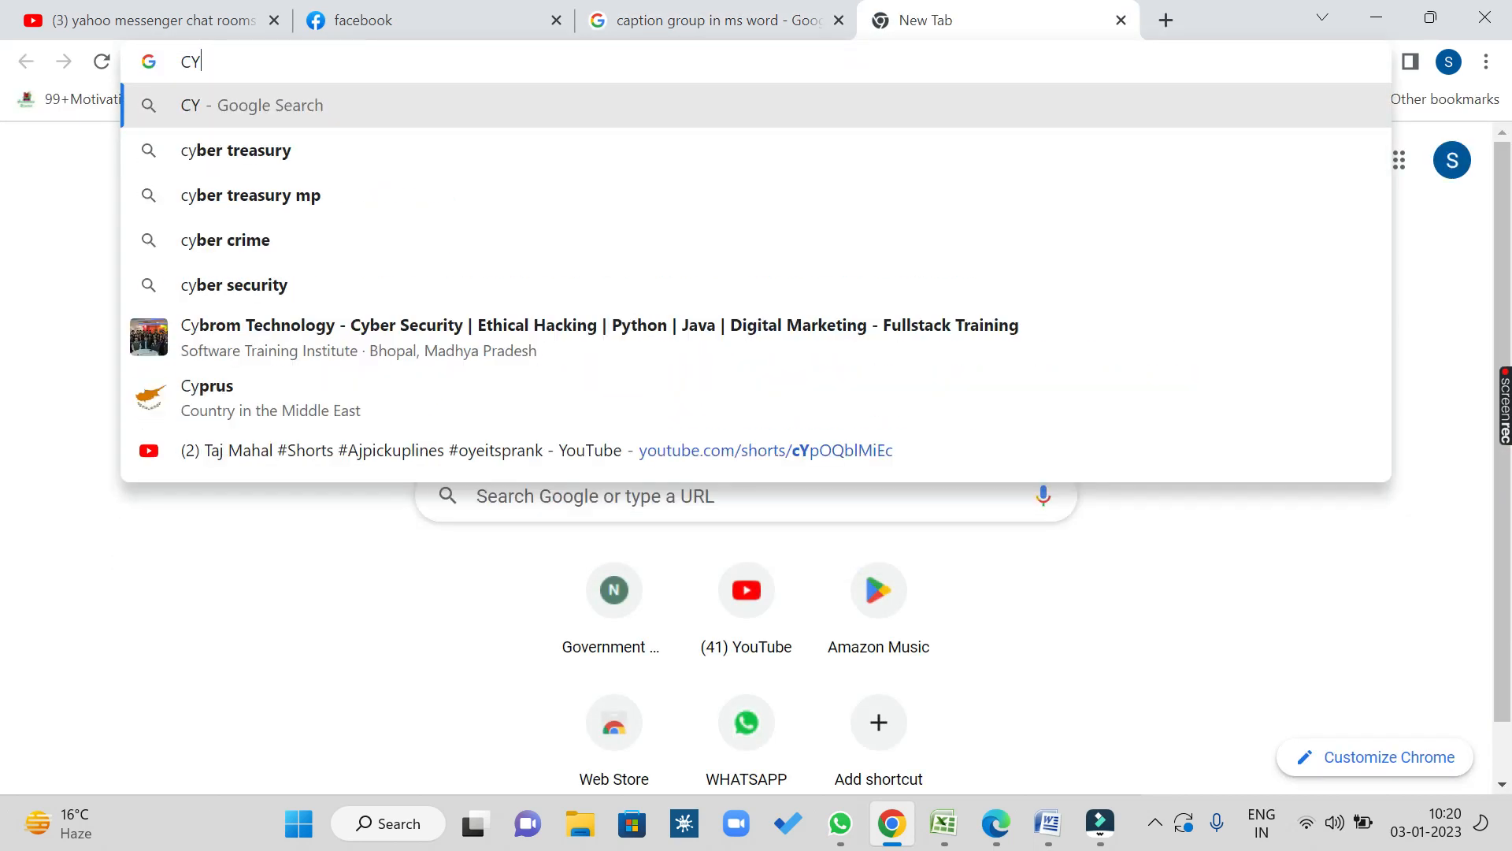
pyautogui.write('CLES')
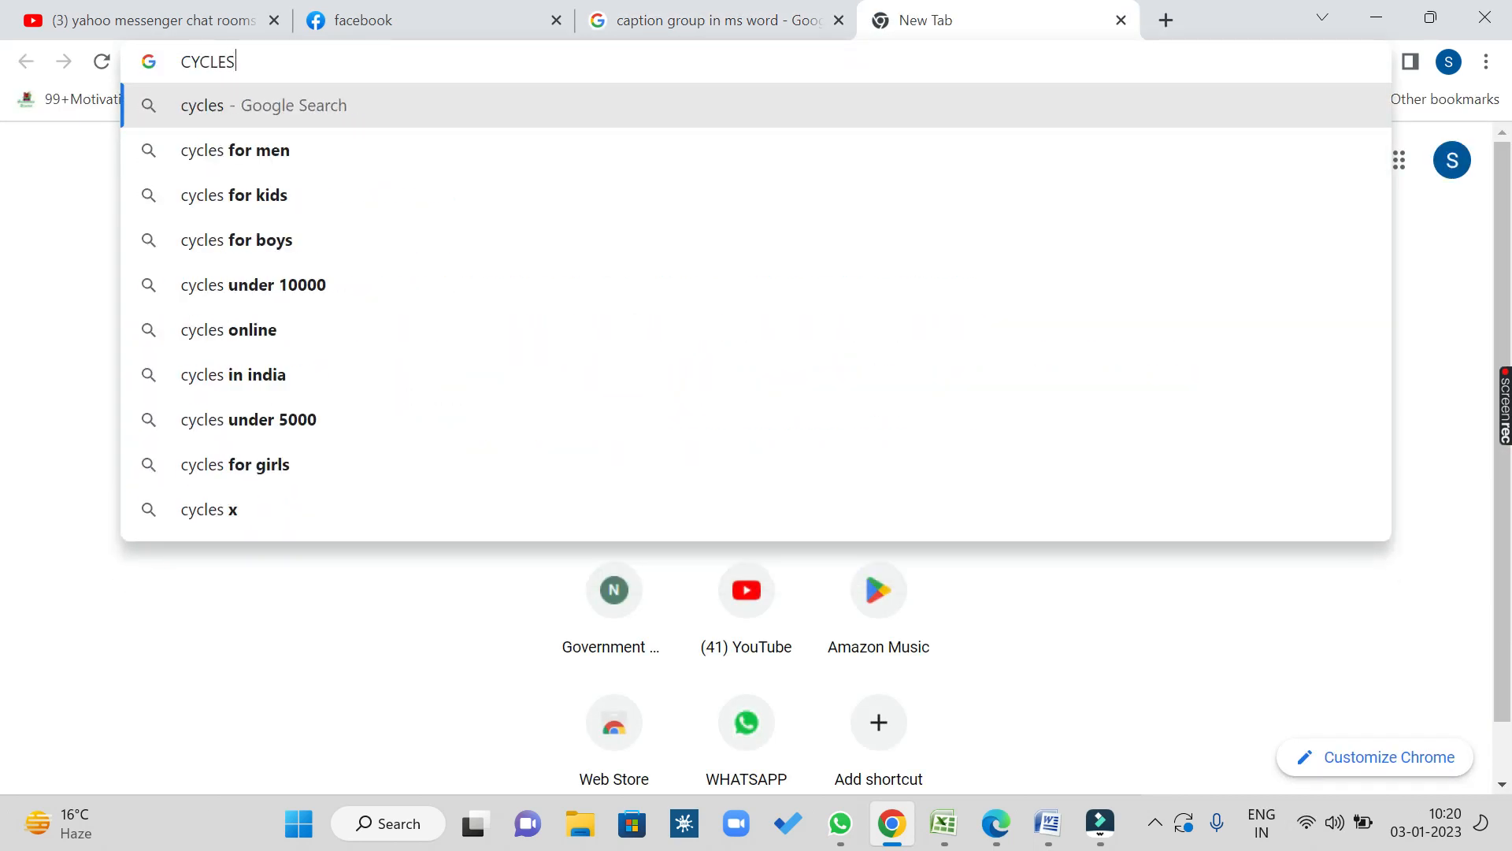
pyautogui.press('BackSpace')
pyautogui.press('BackSpace')
pyautogui.press('BackSpace')
pyautogui.press('BackSpace')
pyautogui.press('BackSpace')
pyautogui.press('BackSpace')
pyautogui.write('CYCLEL PROCE')
pyautogui.press('BackSpace')
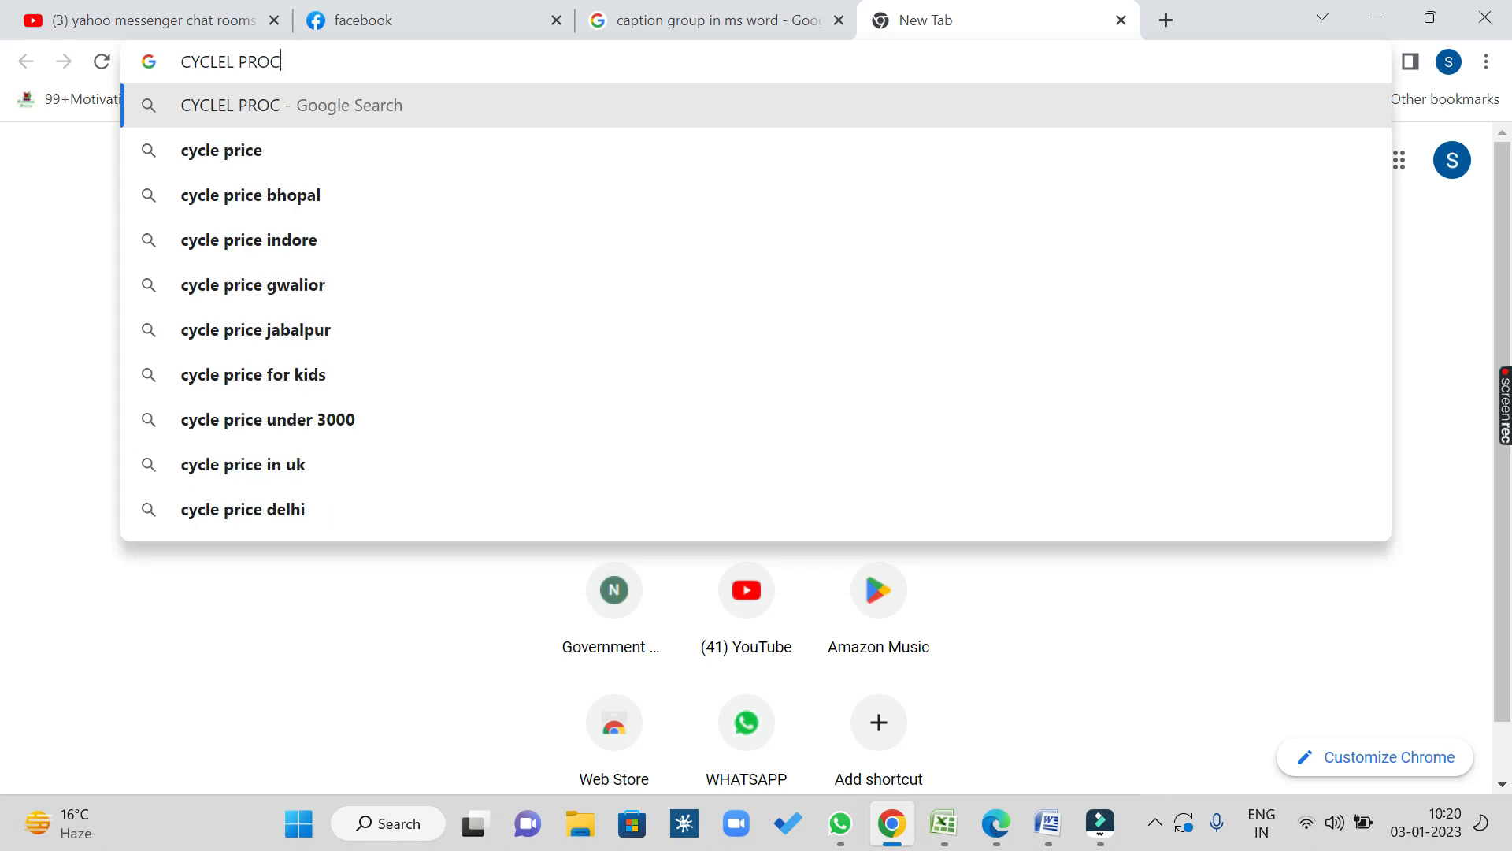
pyautogui.write('C')
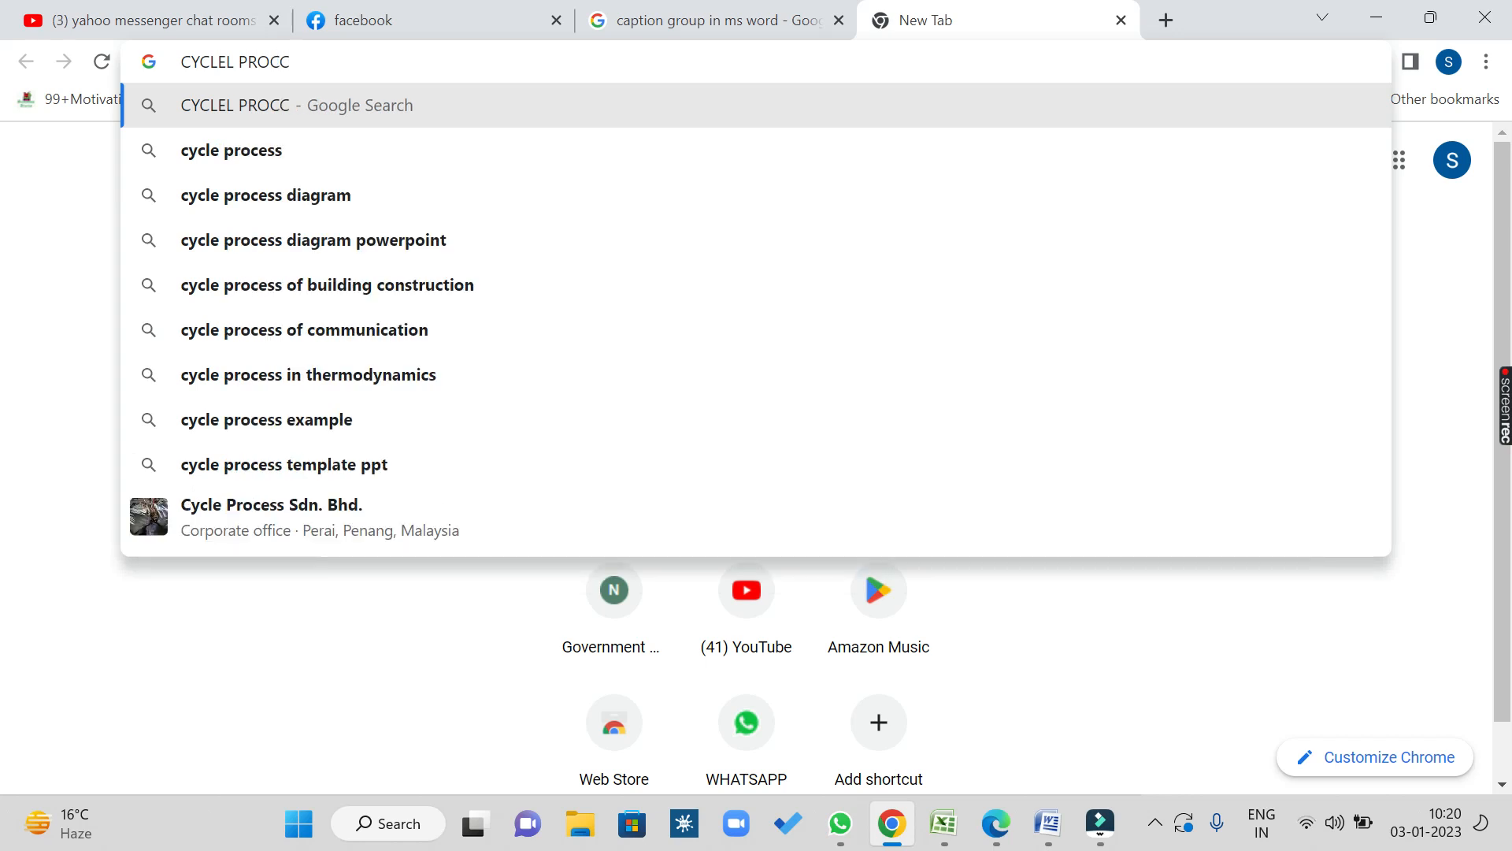
pyautogui.click(319, 197)
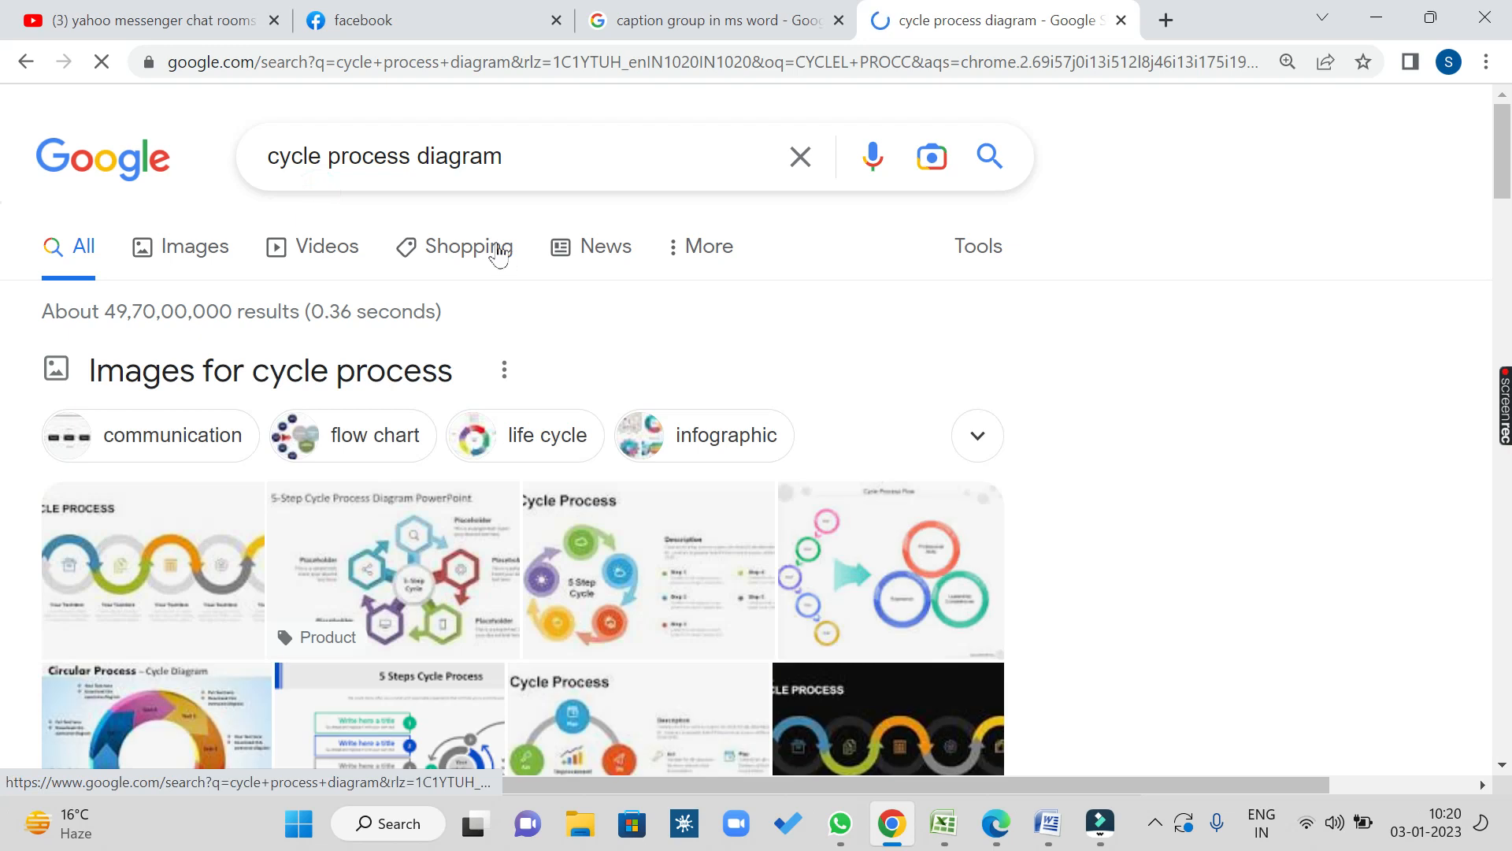
# Step: Examine the image results for cycle process diagrams and return to the Word document
pyautogui.click(223, 246)
pyautogui.scroll(-3, 837, 528)
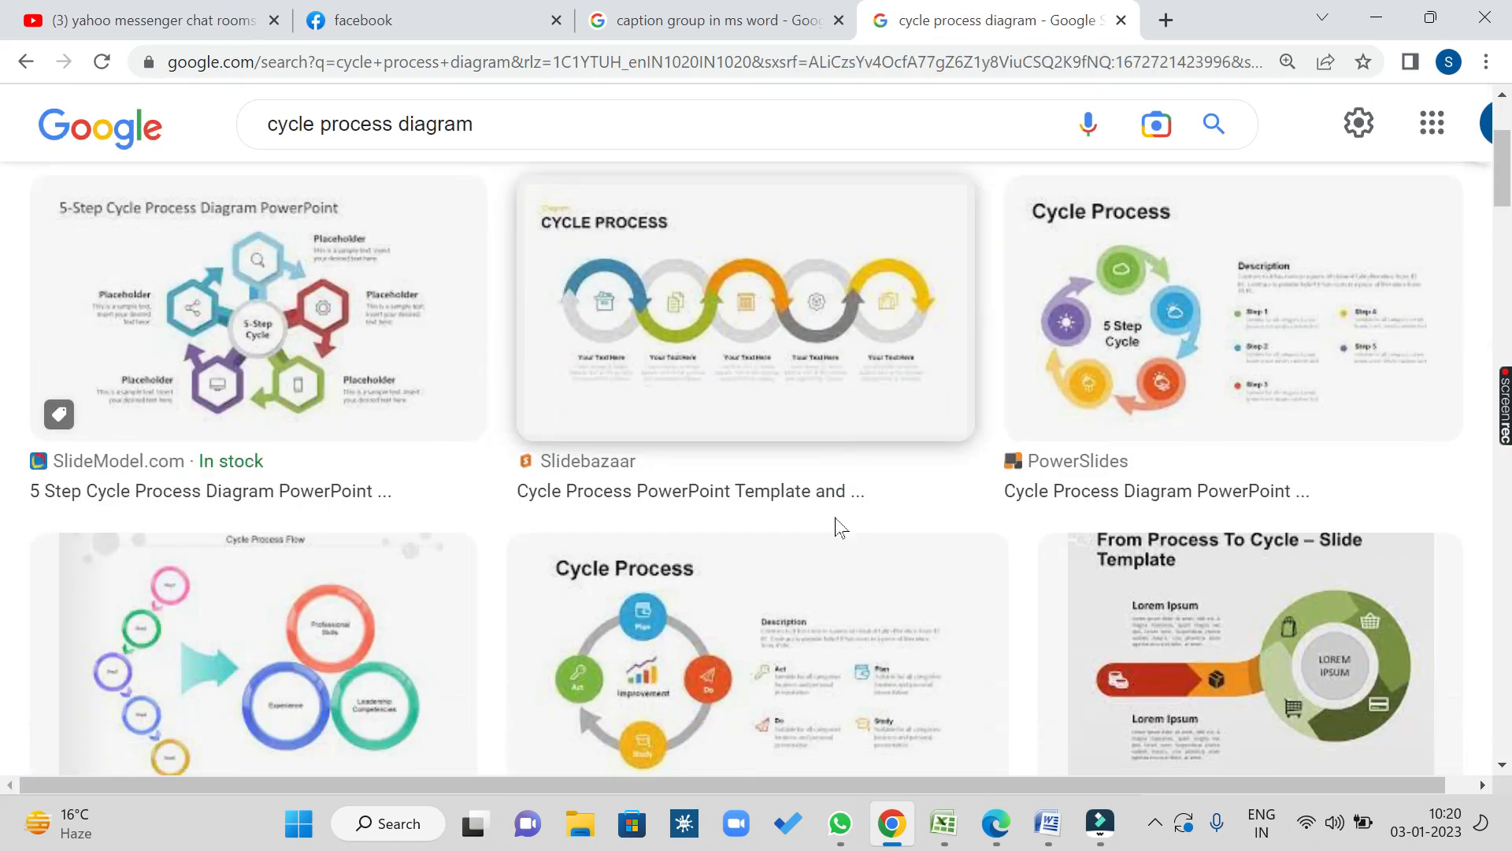
pyautogui.scroll(-2, 836, 526)
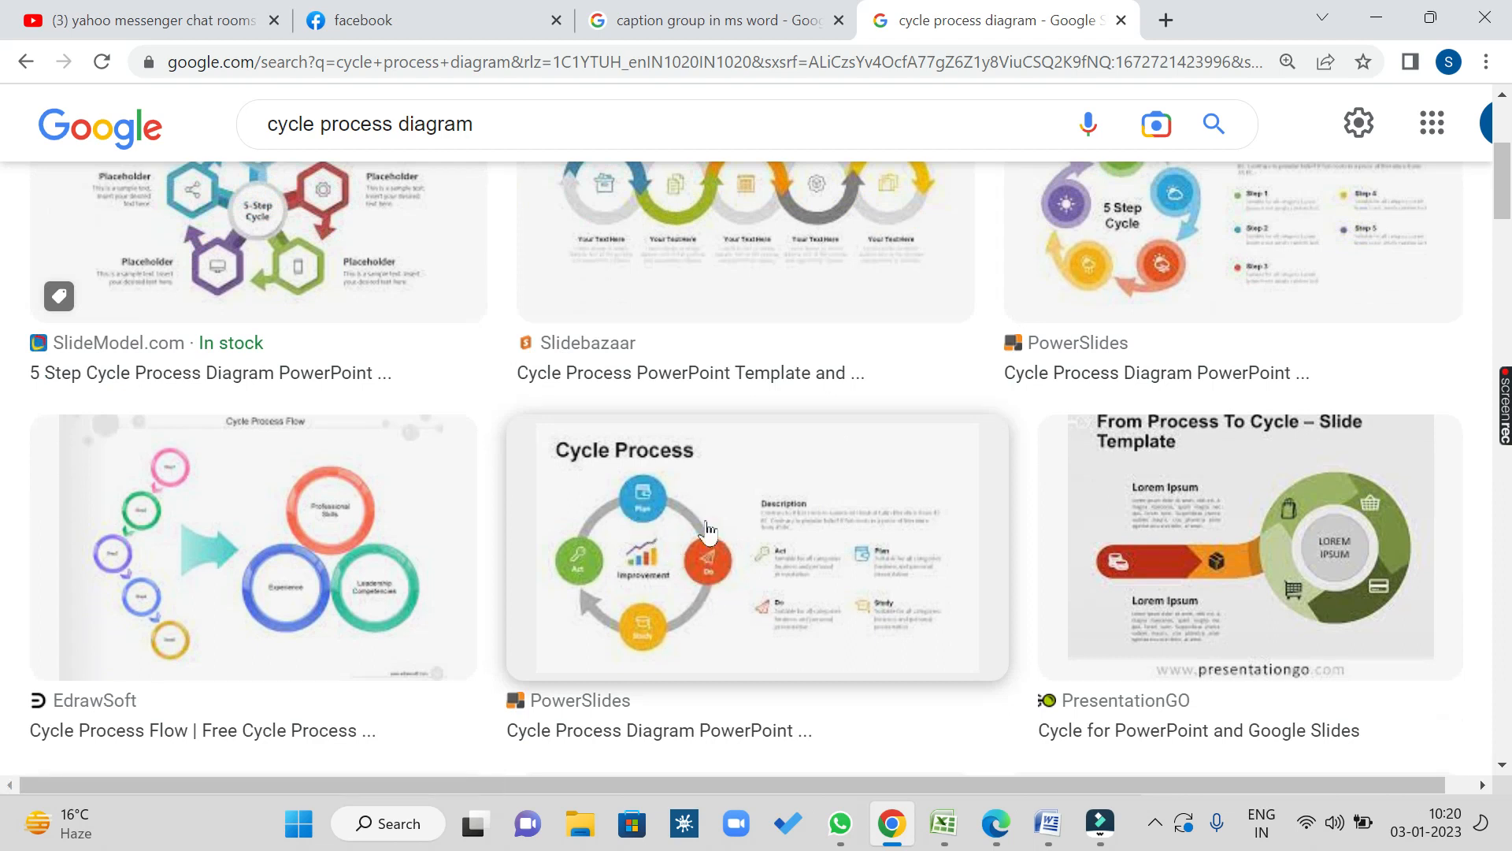
pyautogui.scroll(-5, 1203, 498)
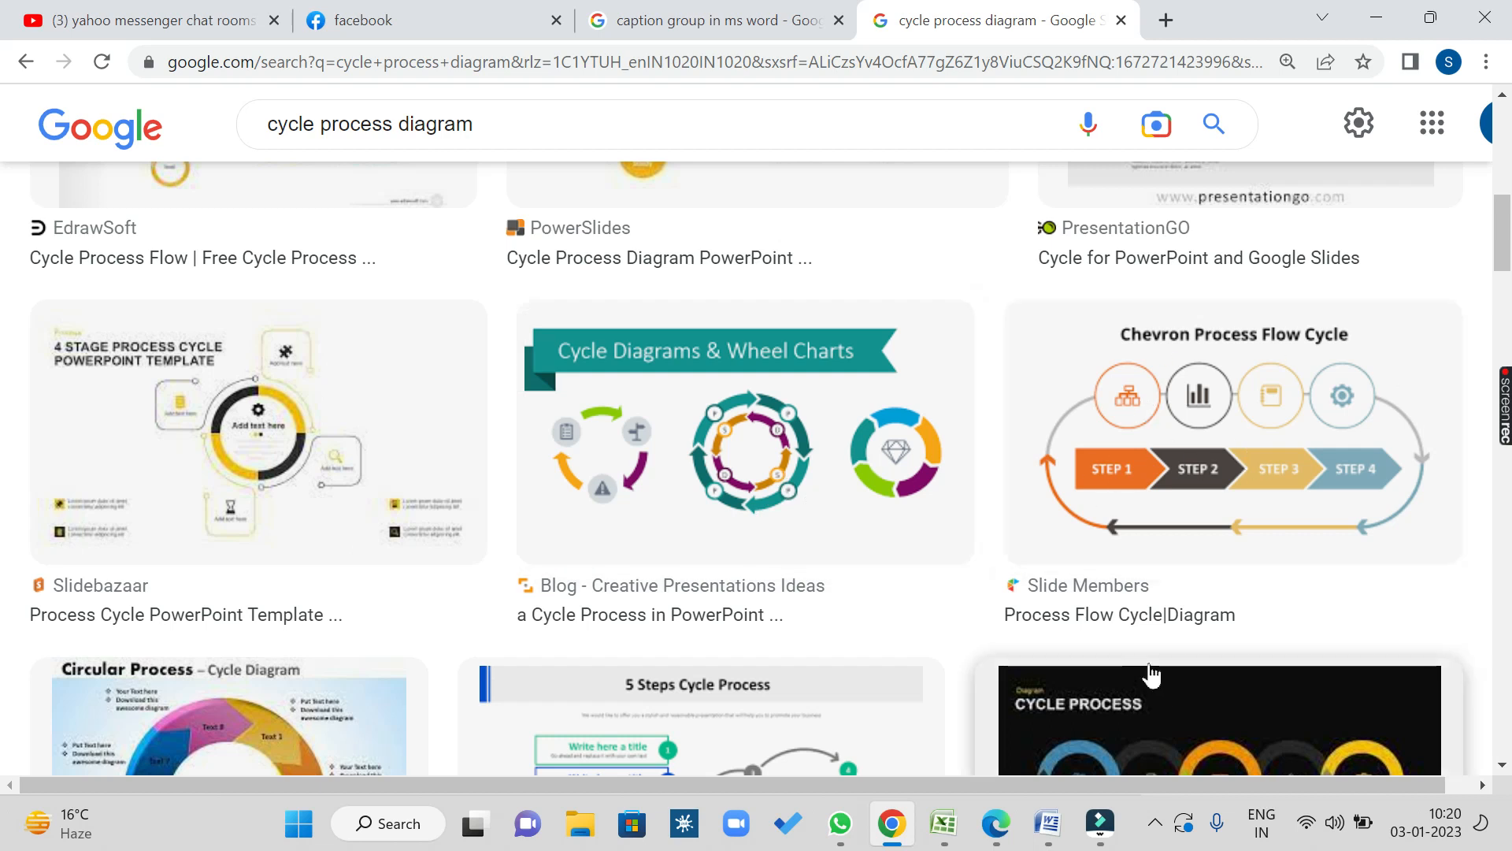
pyautogui.scroll(-4, 1134, 599)
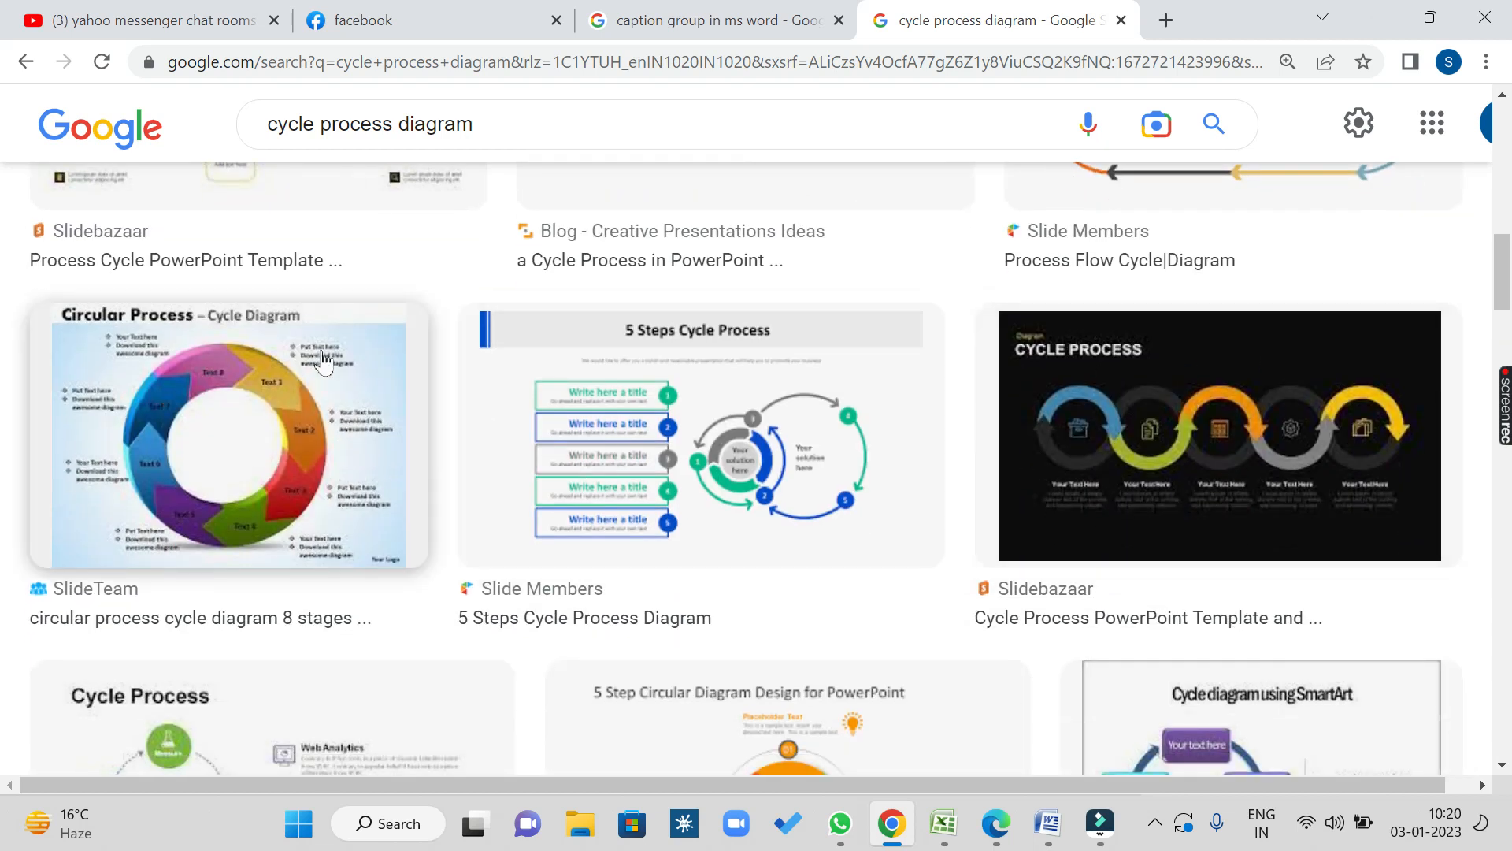
pyautogui.click(1376, 18)
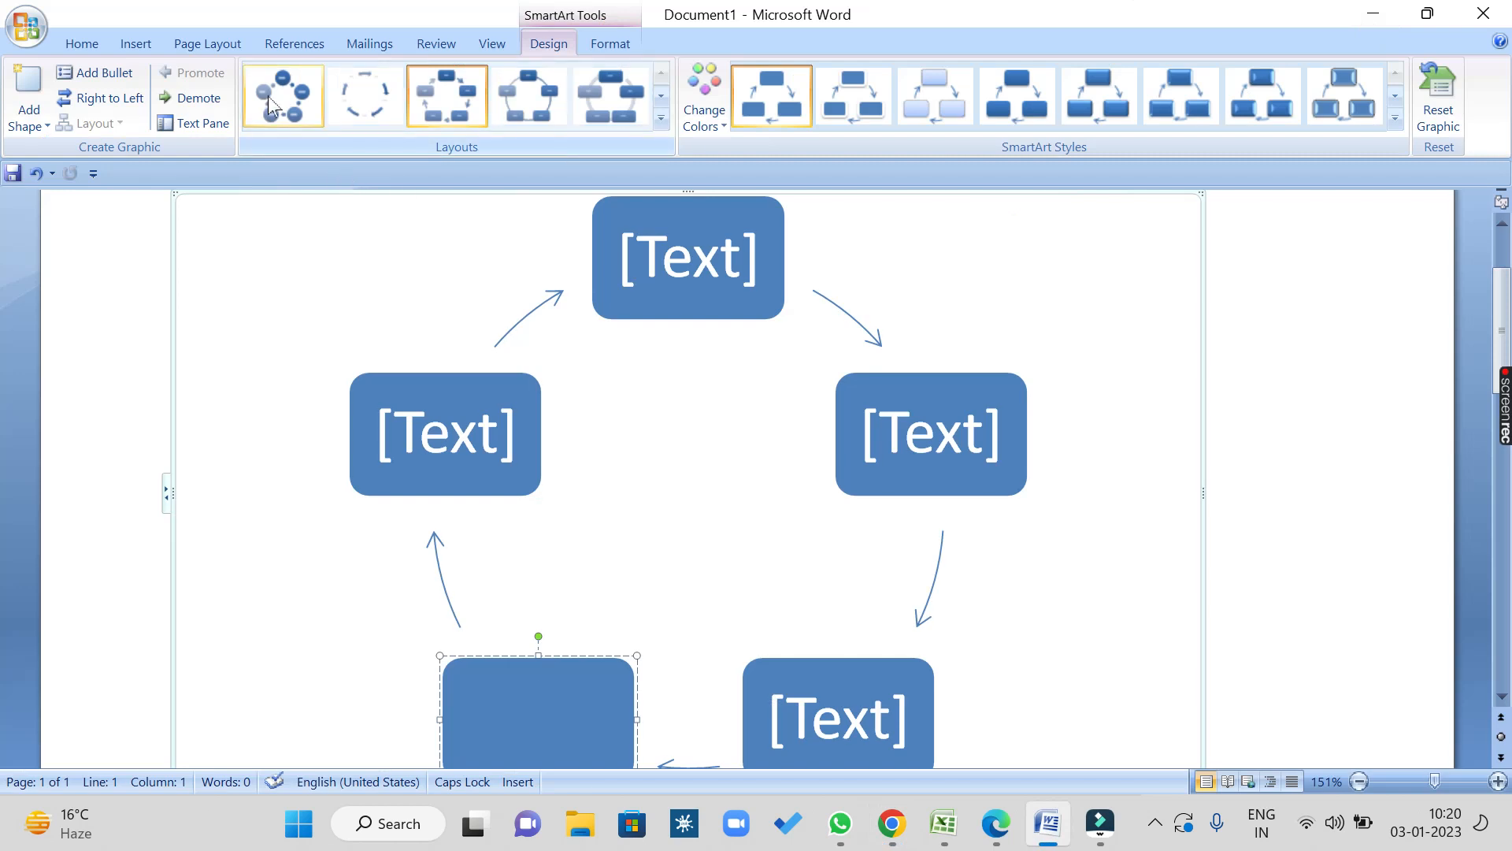
# Step: Create a new blank document and open the SmartArt graphic chooser
pyautogui.click(263, 348)
pyautogui.hotkey('ctrl', 'n')
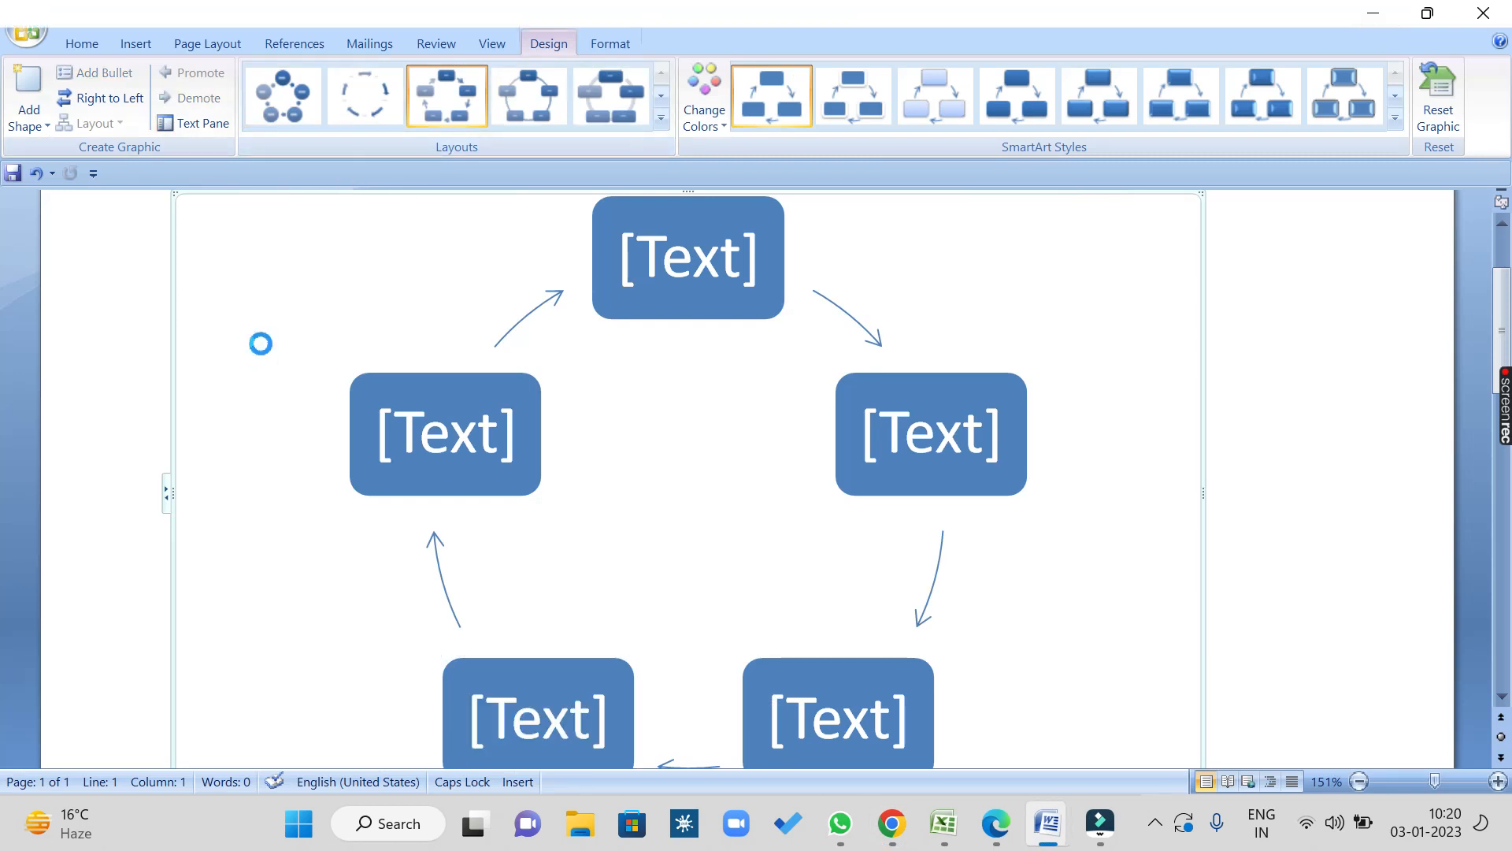
pyautogui.click(135, 43)
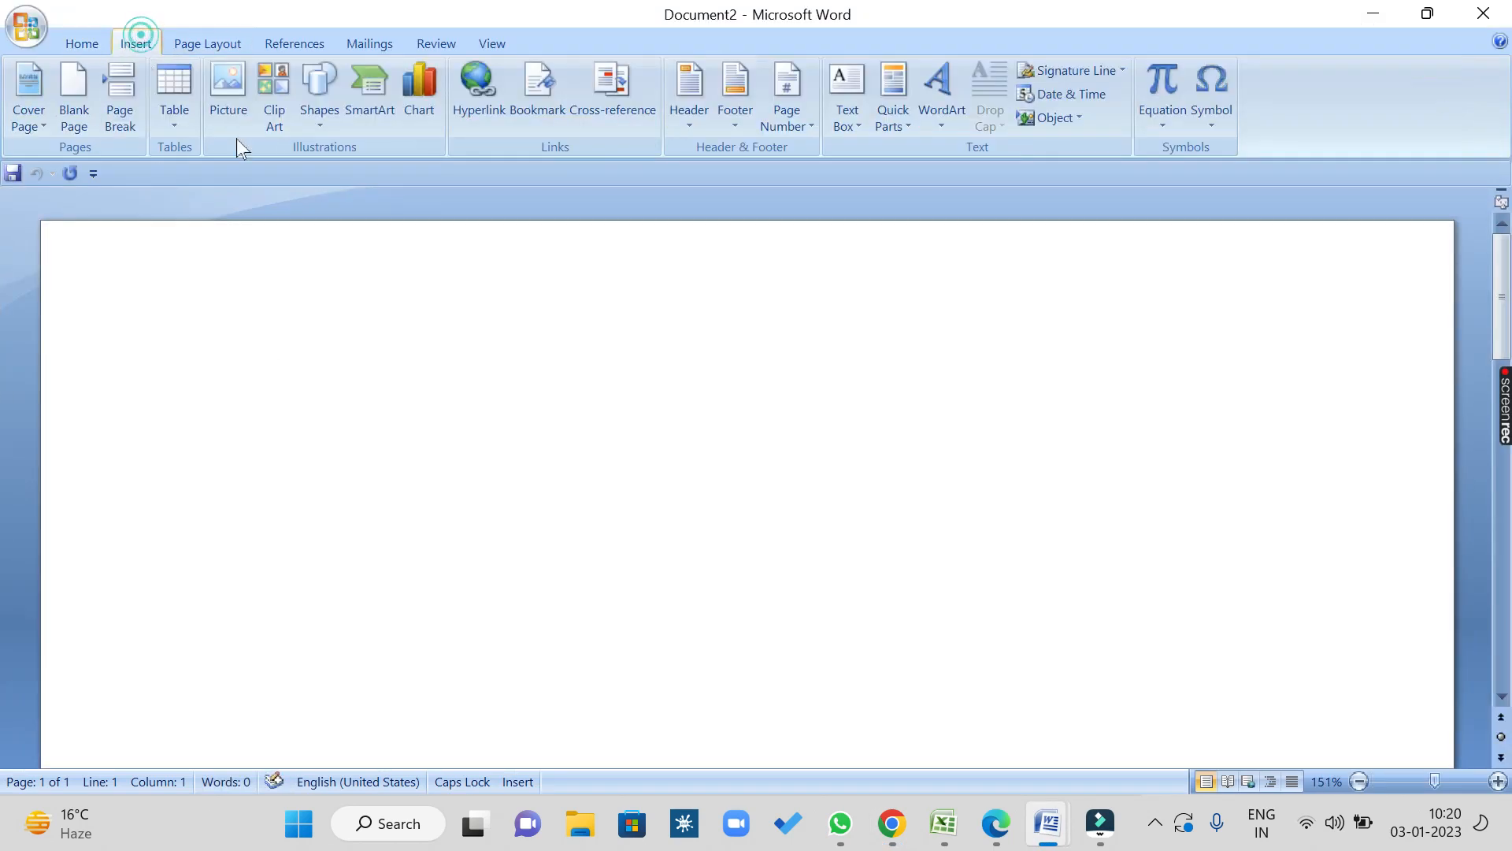
pyautogui.click(381, 106)
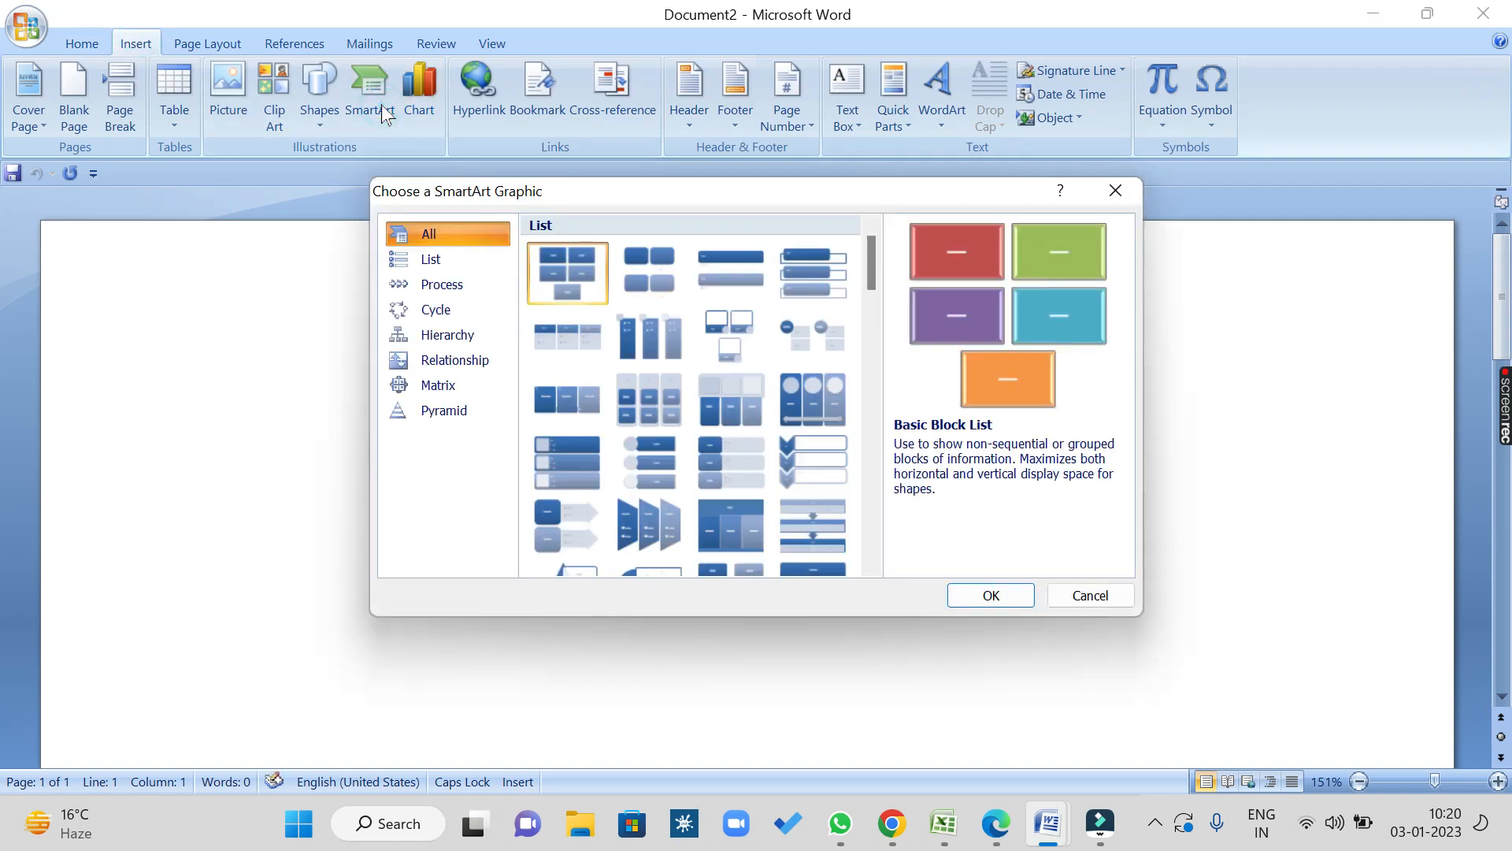
# Step: Look through the Hierarchy, Relationship and Matrix SmartArt categories and preview several Hierarchy layouts, including Organization Chart
pyautogui.click(461, 337)
pyautogui.click(455, 360)
pyautogui.click(441, 384)
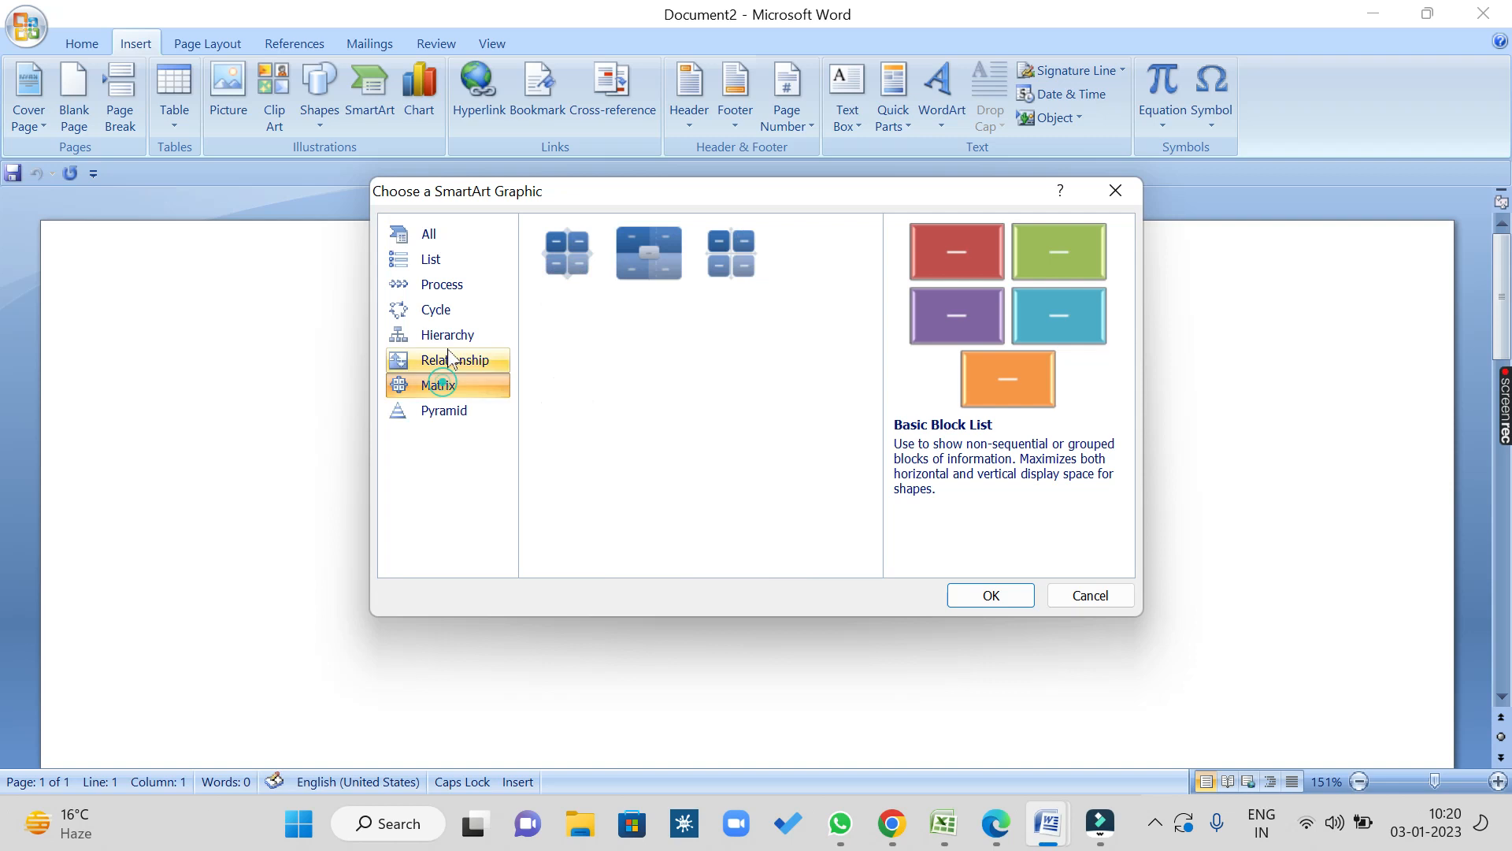
pyautogui.click(450, 337)
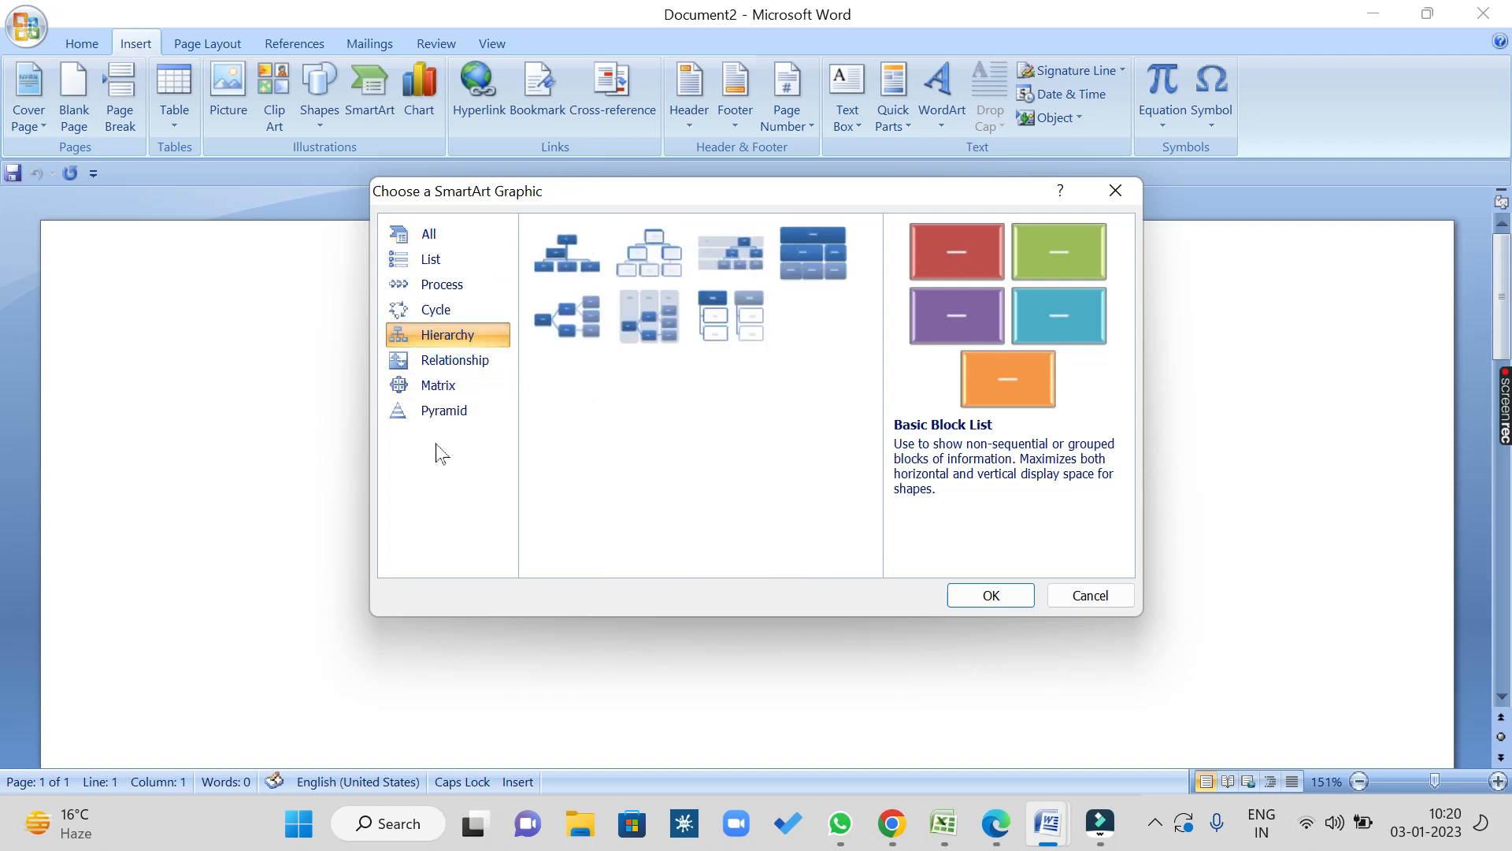
pyautogui.click(563, 254)
pyautogui.click(659, 252)
pyautogui.click(778, 251)
pyautogui.click(582, 250)
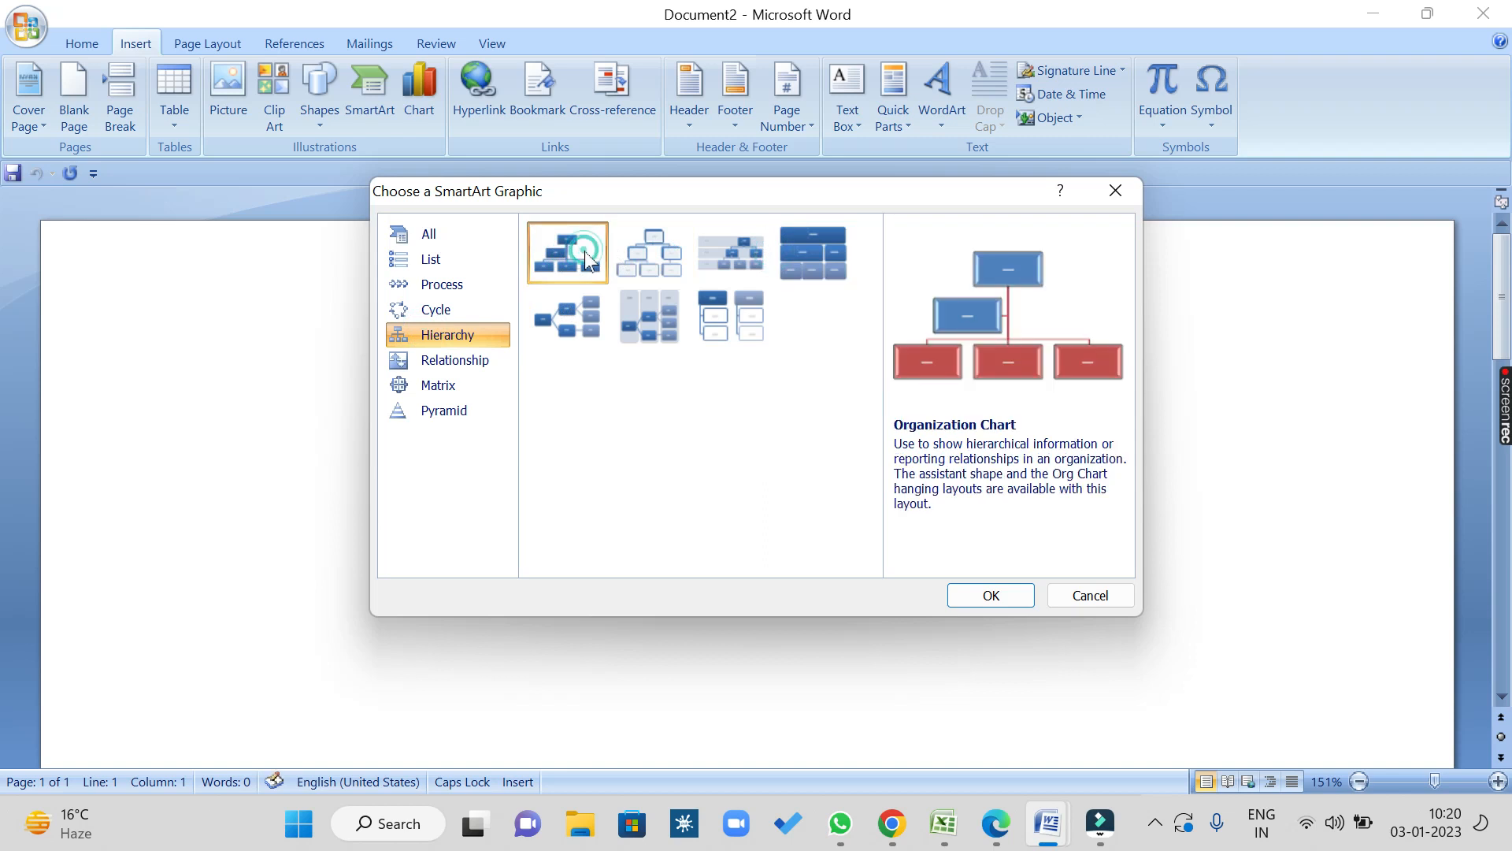
# Step: Look through the Relationship, Matrix and Pyramid SmartArt categories, previewing the Hierarchy List and Basic Pyramid layouts
pyautogui.click(470, 360)
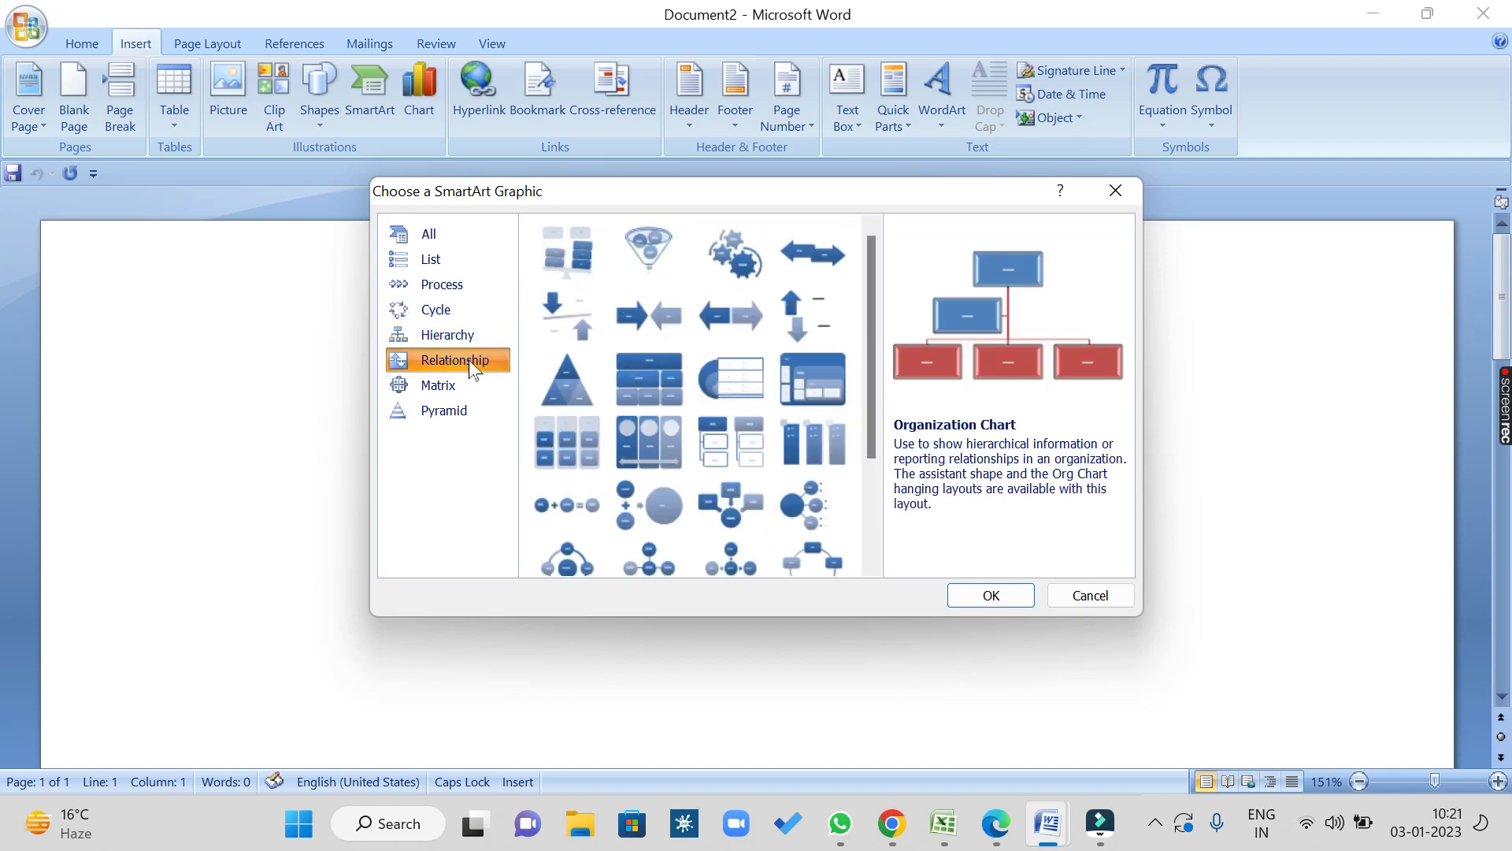
pyautogui.click(706, 435)
pyautogui.scroll(-2, 708, 437)
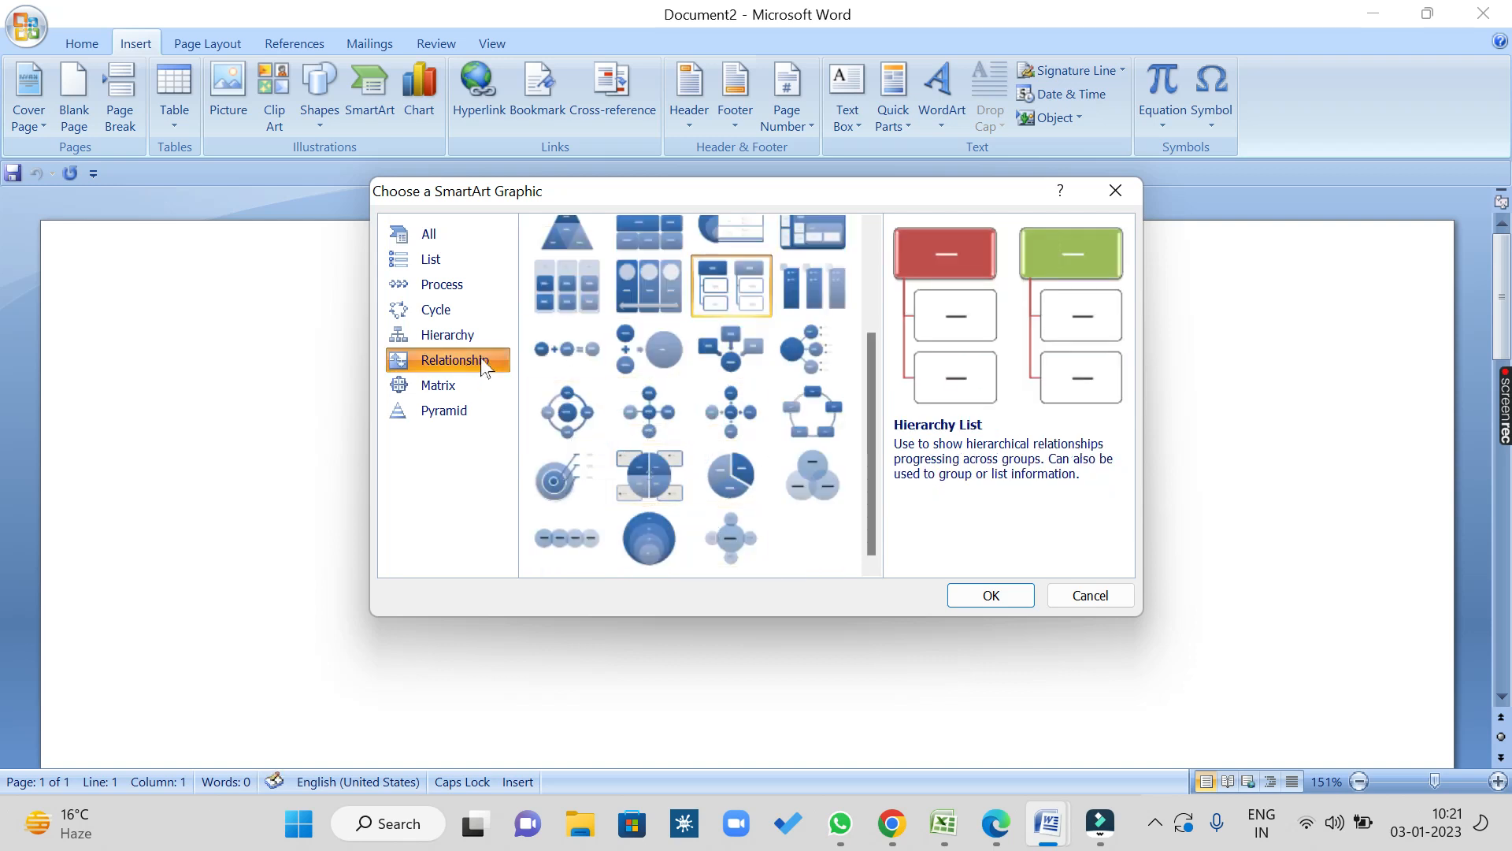
pyautogui.click(439, 384)
pyautogui.click(448, 412)
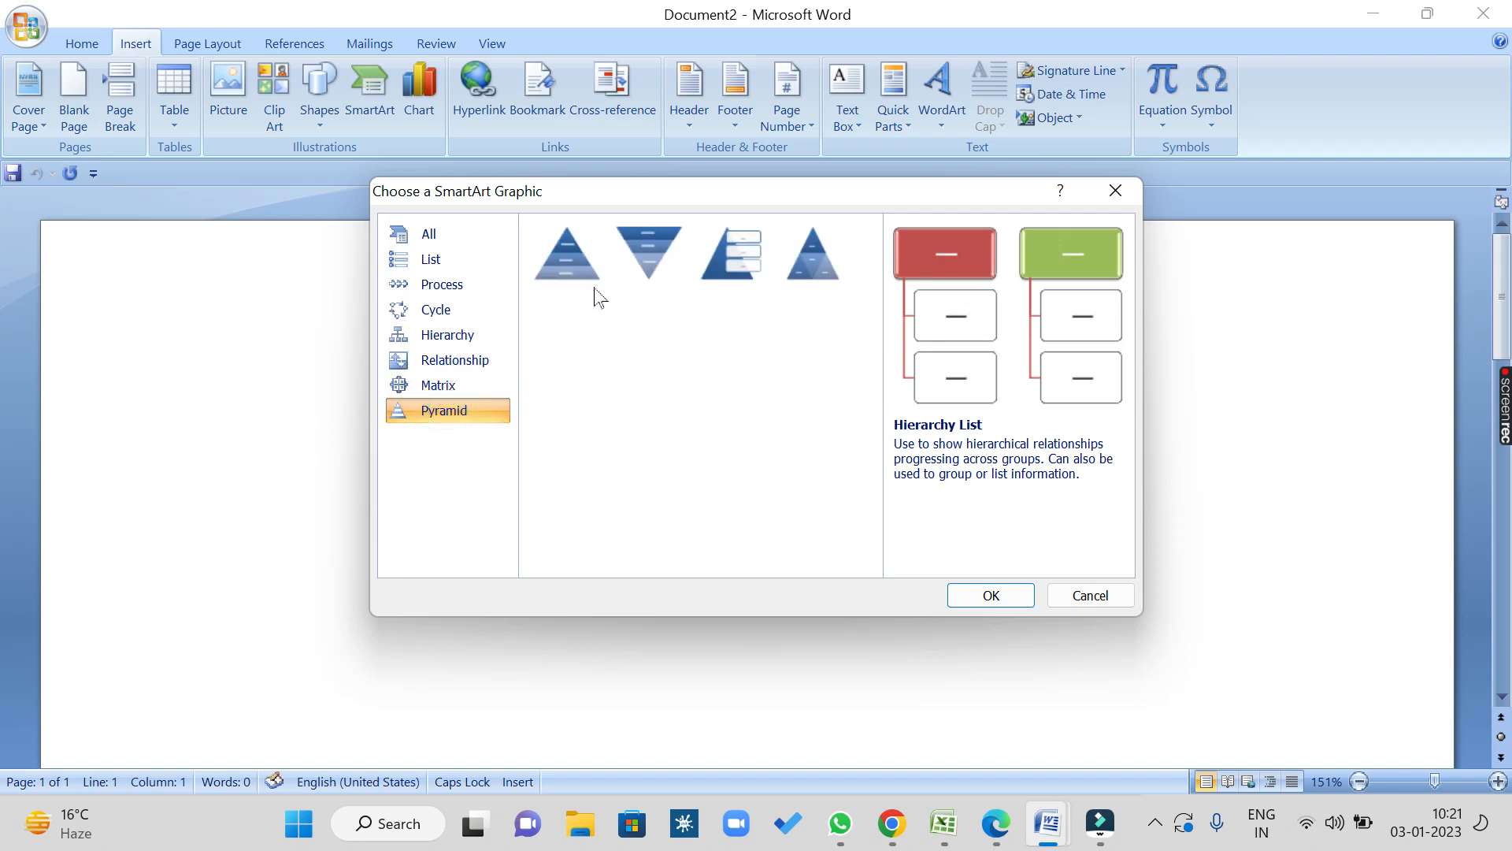
pyautogui.click(583, 266)
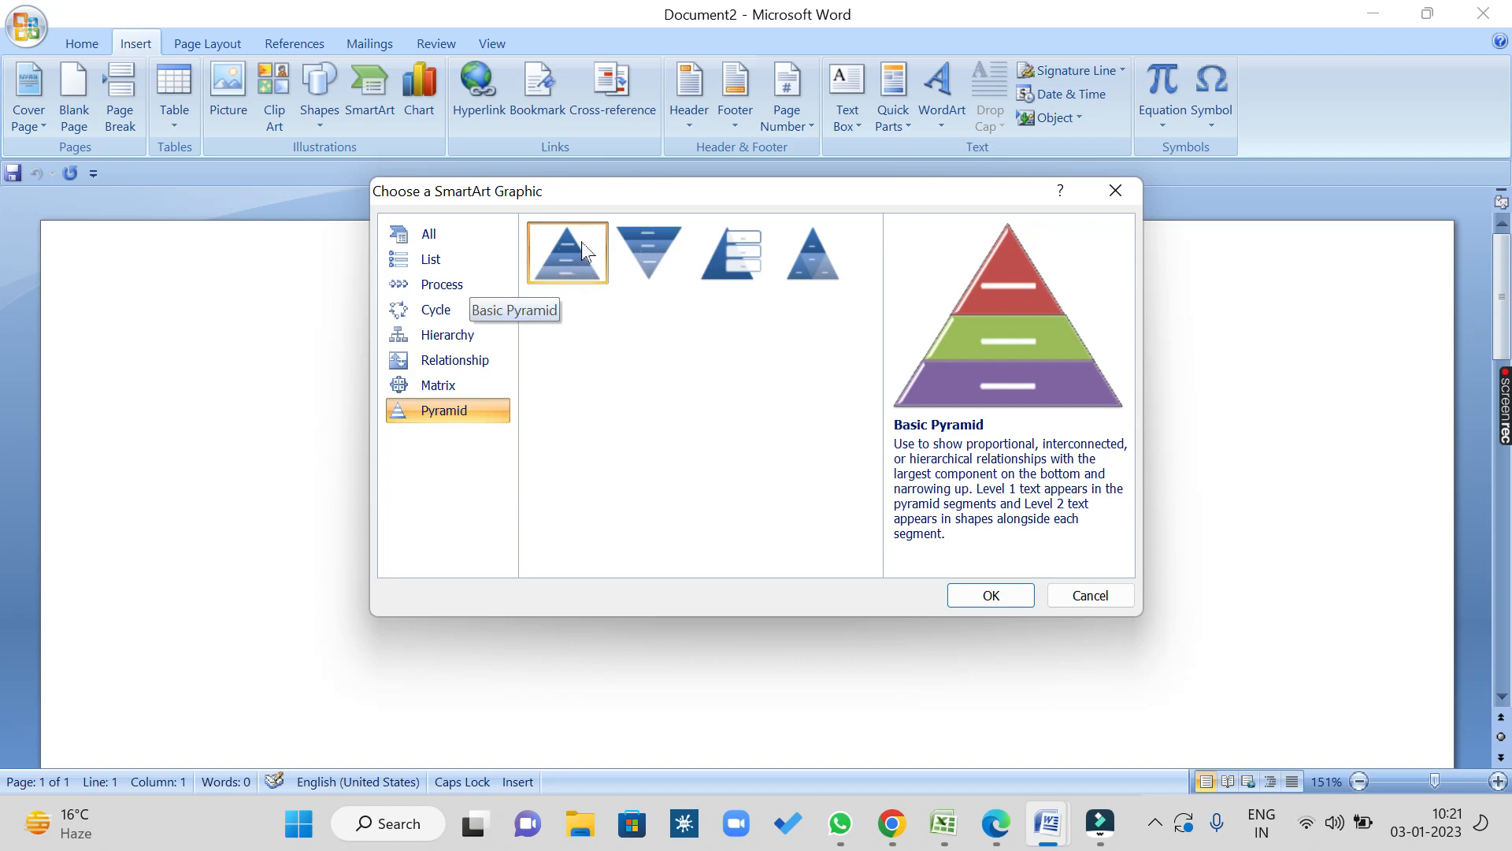
# Step: Look through the SmartArt layouts in the All, List, Process and Cycle categories
pyautogui.click(436, 236)
pyautogui.click(446, 259)
pyautogui.click(441, 285)
pyautogui.click(438, 310)
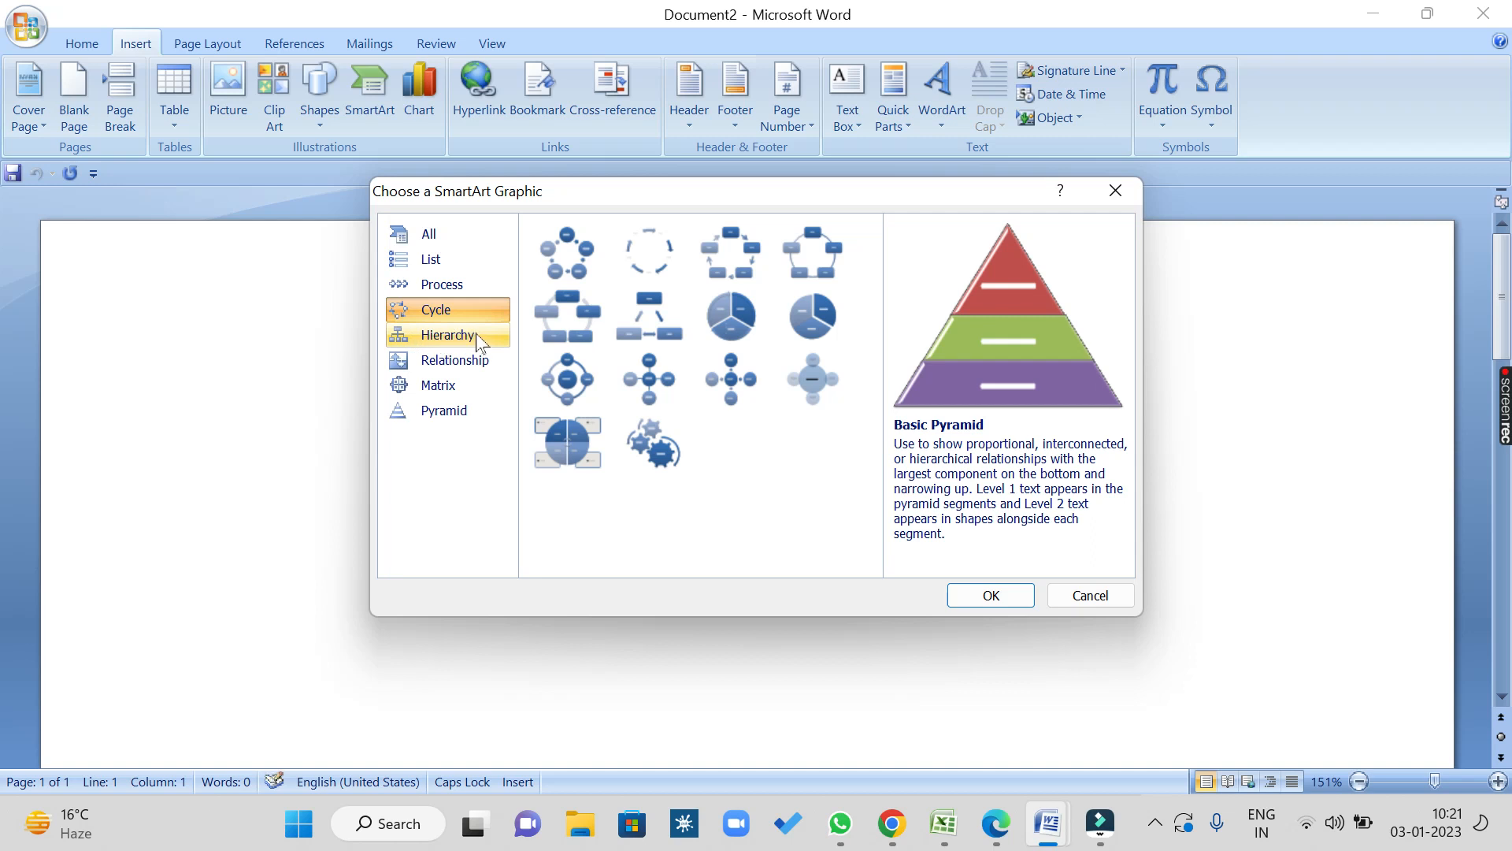
# Step: Insert the Organization Chart SmartArt graphic from the Hierarchy category into the blank document
pyautogui.click(478, 339)
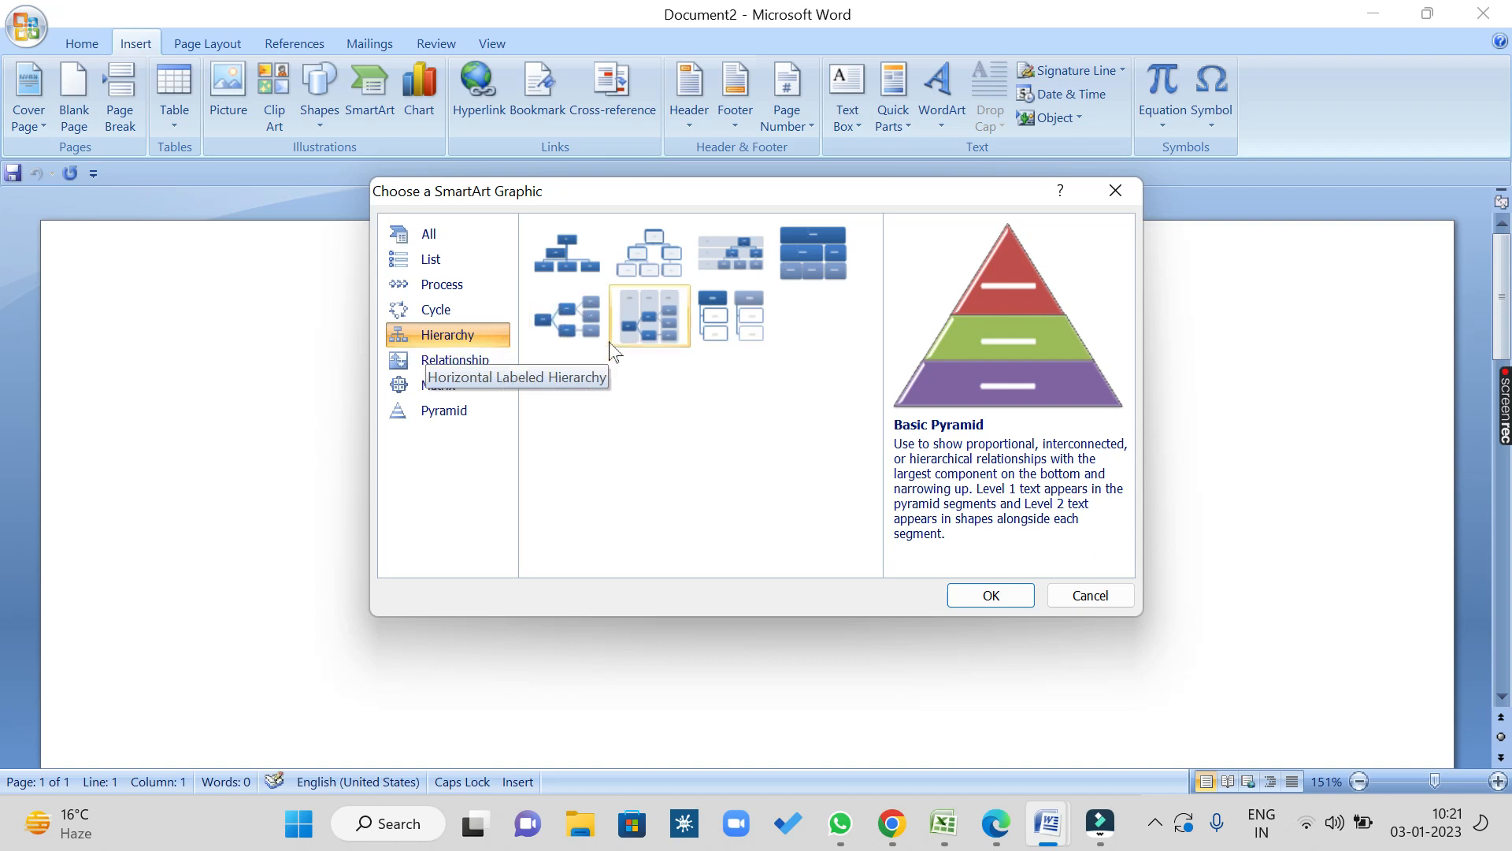
pyautogui.click(569, 249)
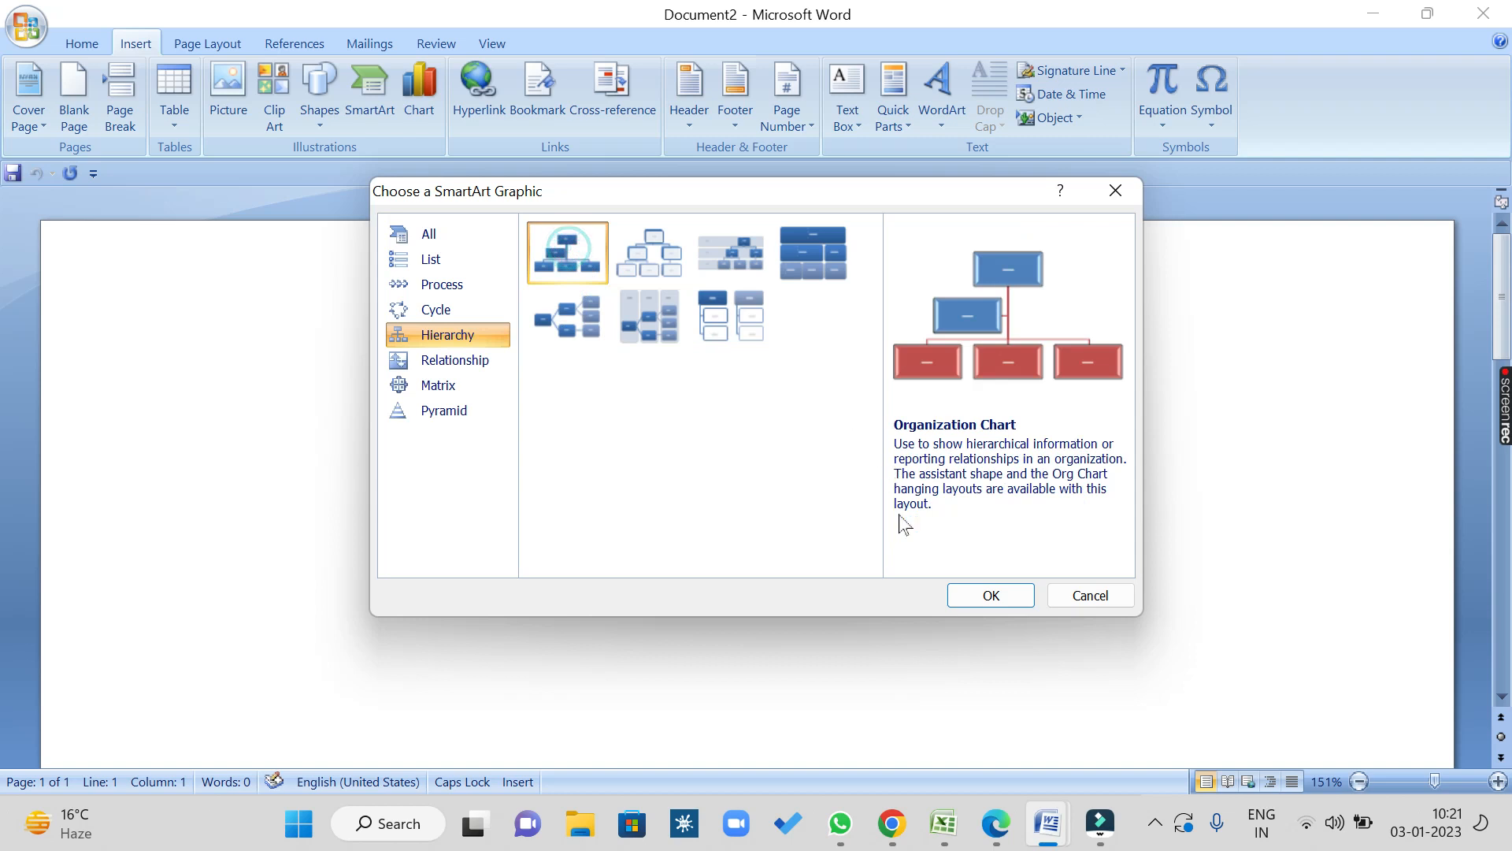
pyautogui.click(990, 596)
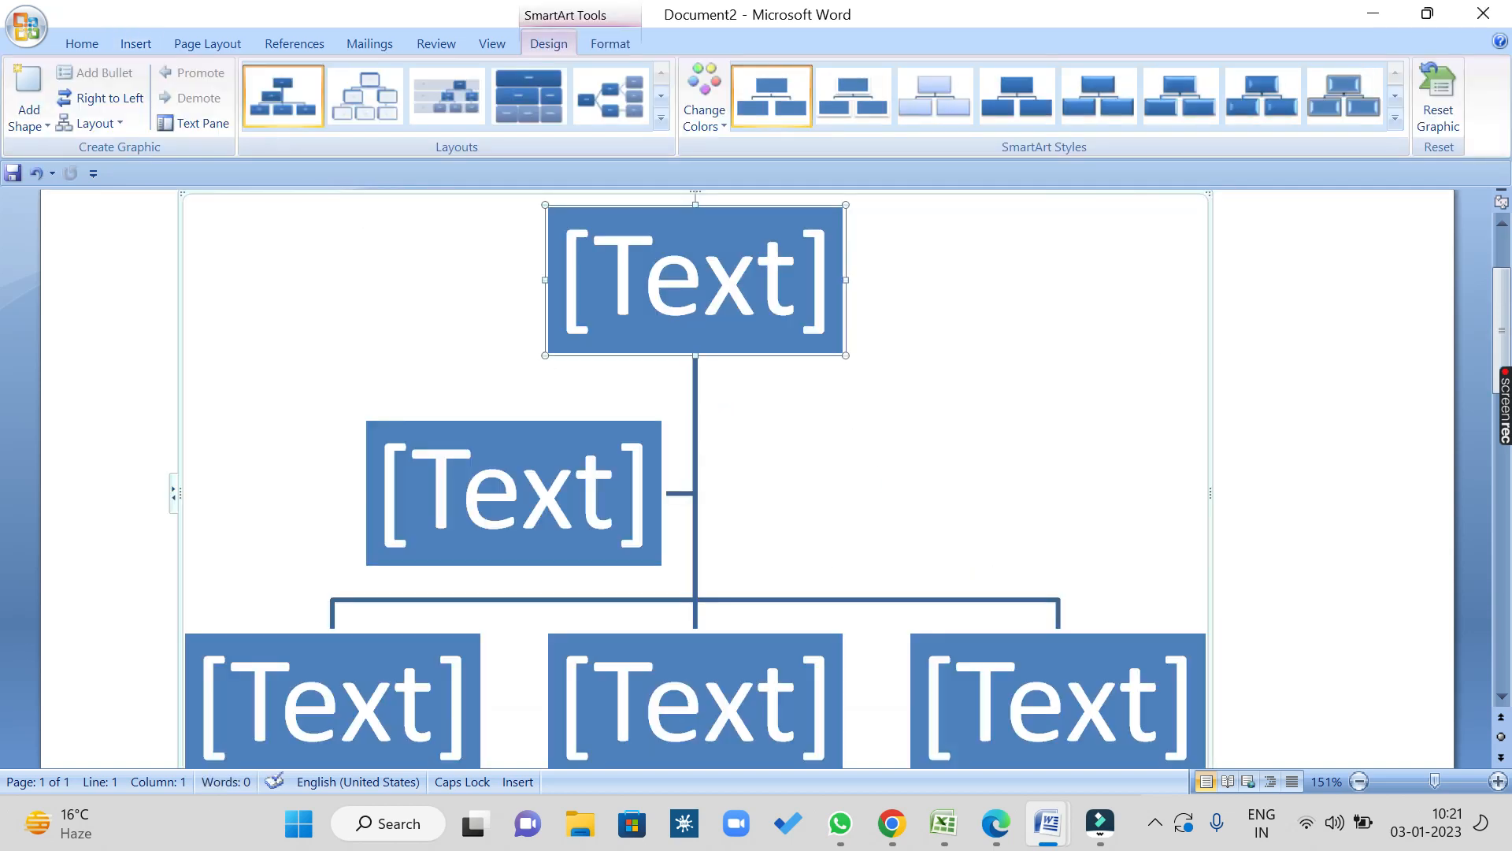
pyautogui.keyDown('ctrl'); pyautogui.scroll(-8, 534, 471); pyautogui.keyUp('ctrl')
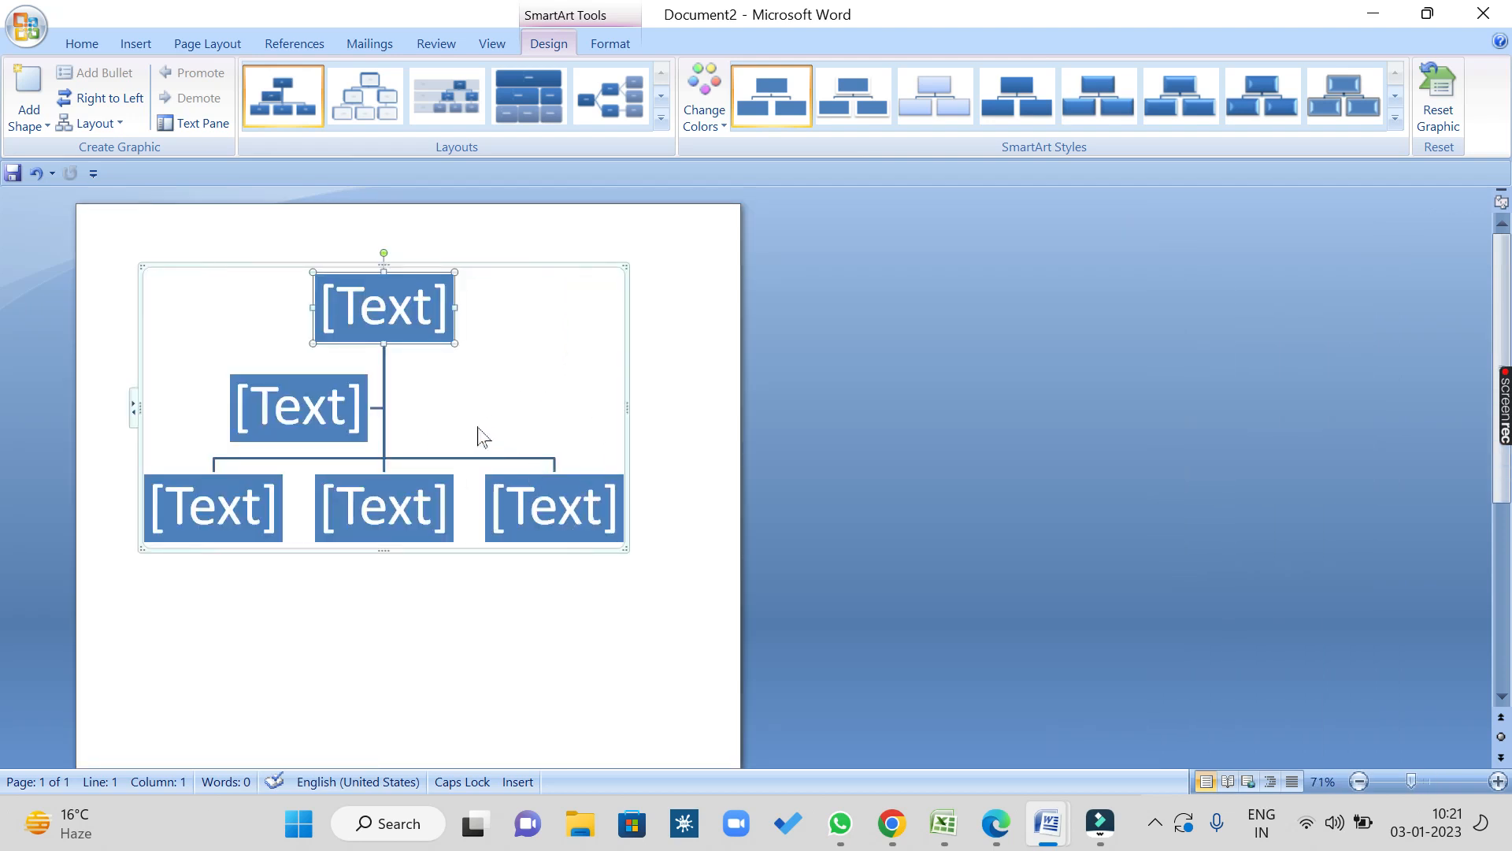
pyautogui.keyDown('ctrl'); pyautogui.scroll(1, 479, 432); pyautogui.keyUp('ctrl')
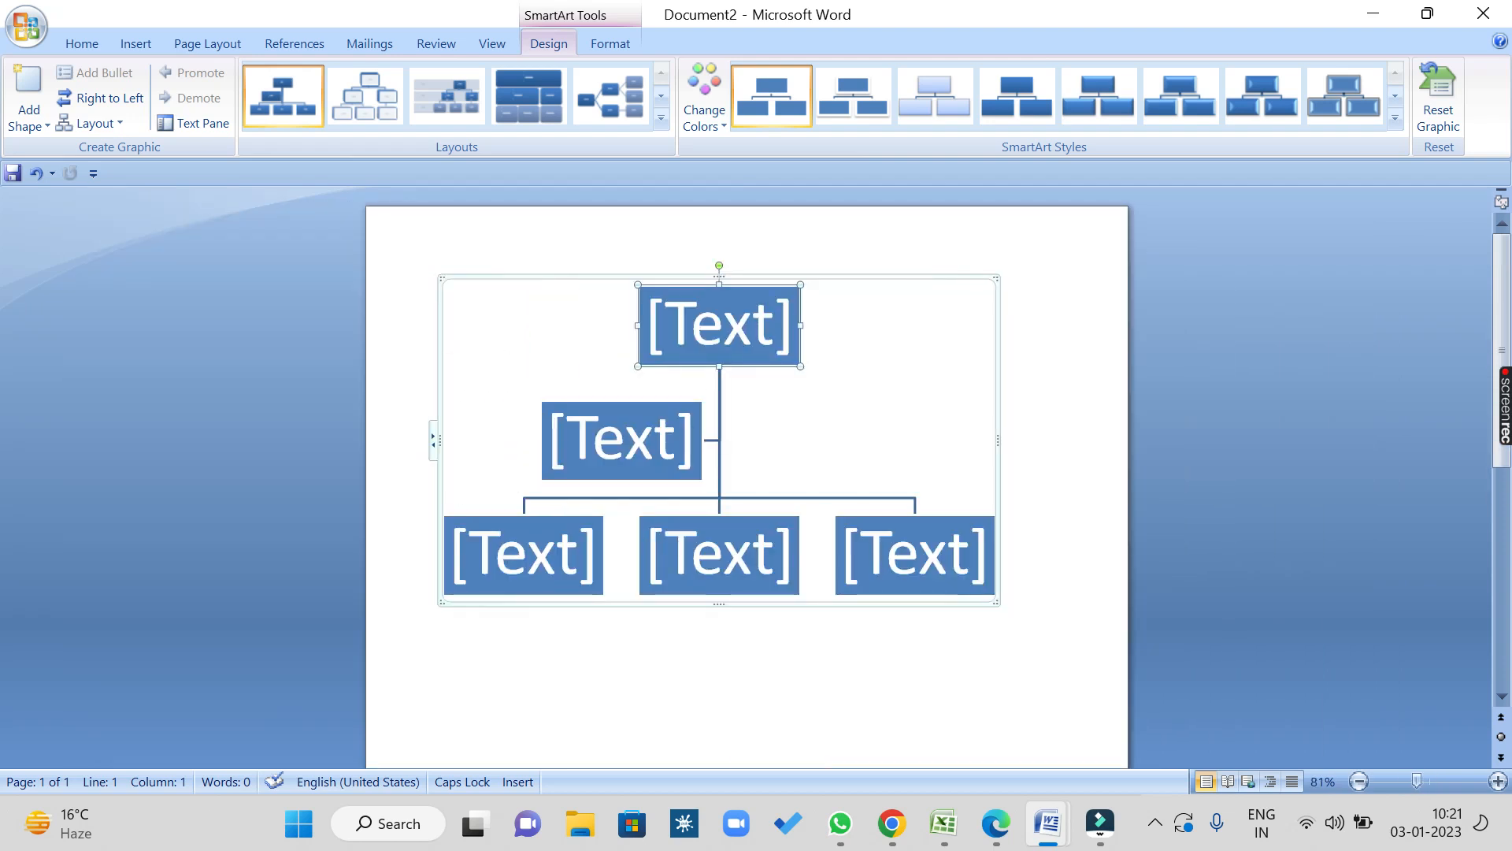